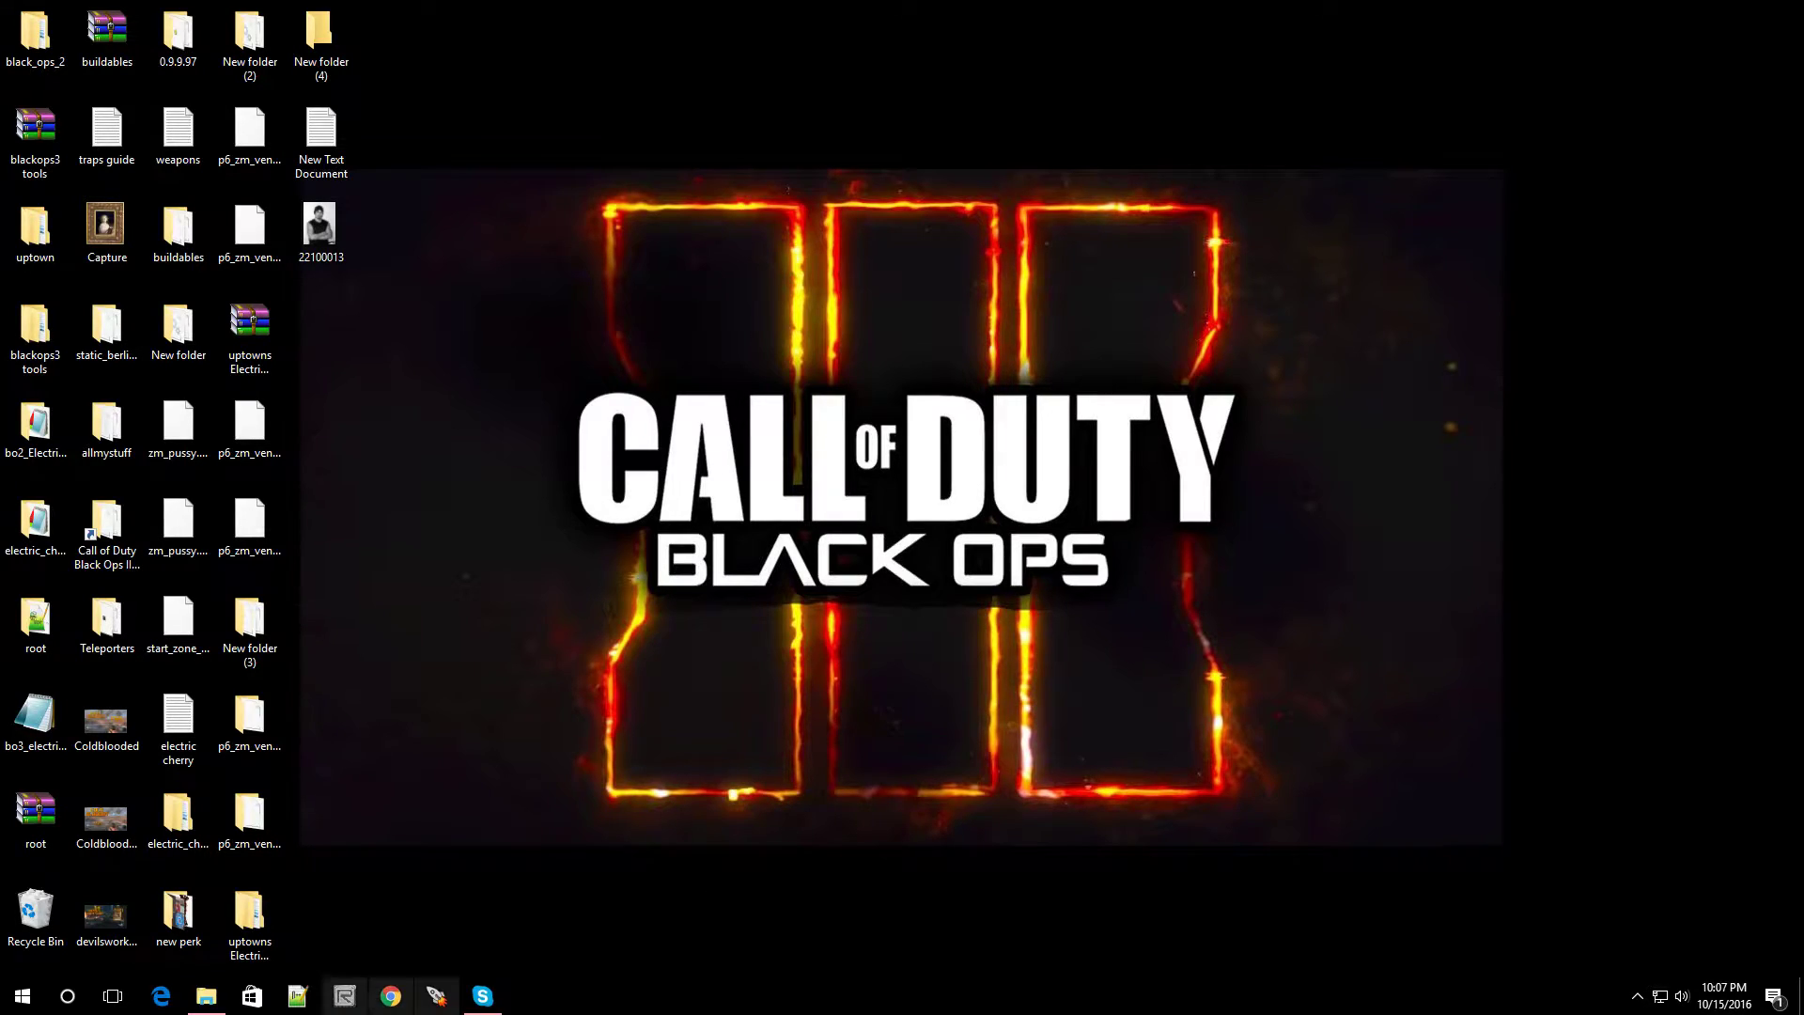
Open the Radiant level editor, minimize the Entity Browser and enlarge the 2D grid view.
{"action": "left_click", "coordinate": [360, 993]}
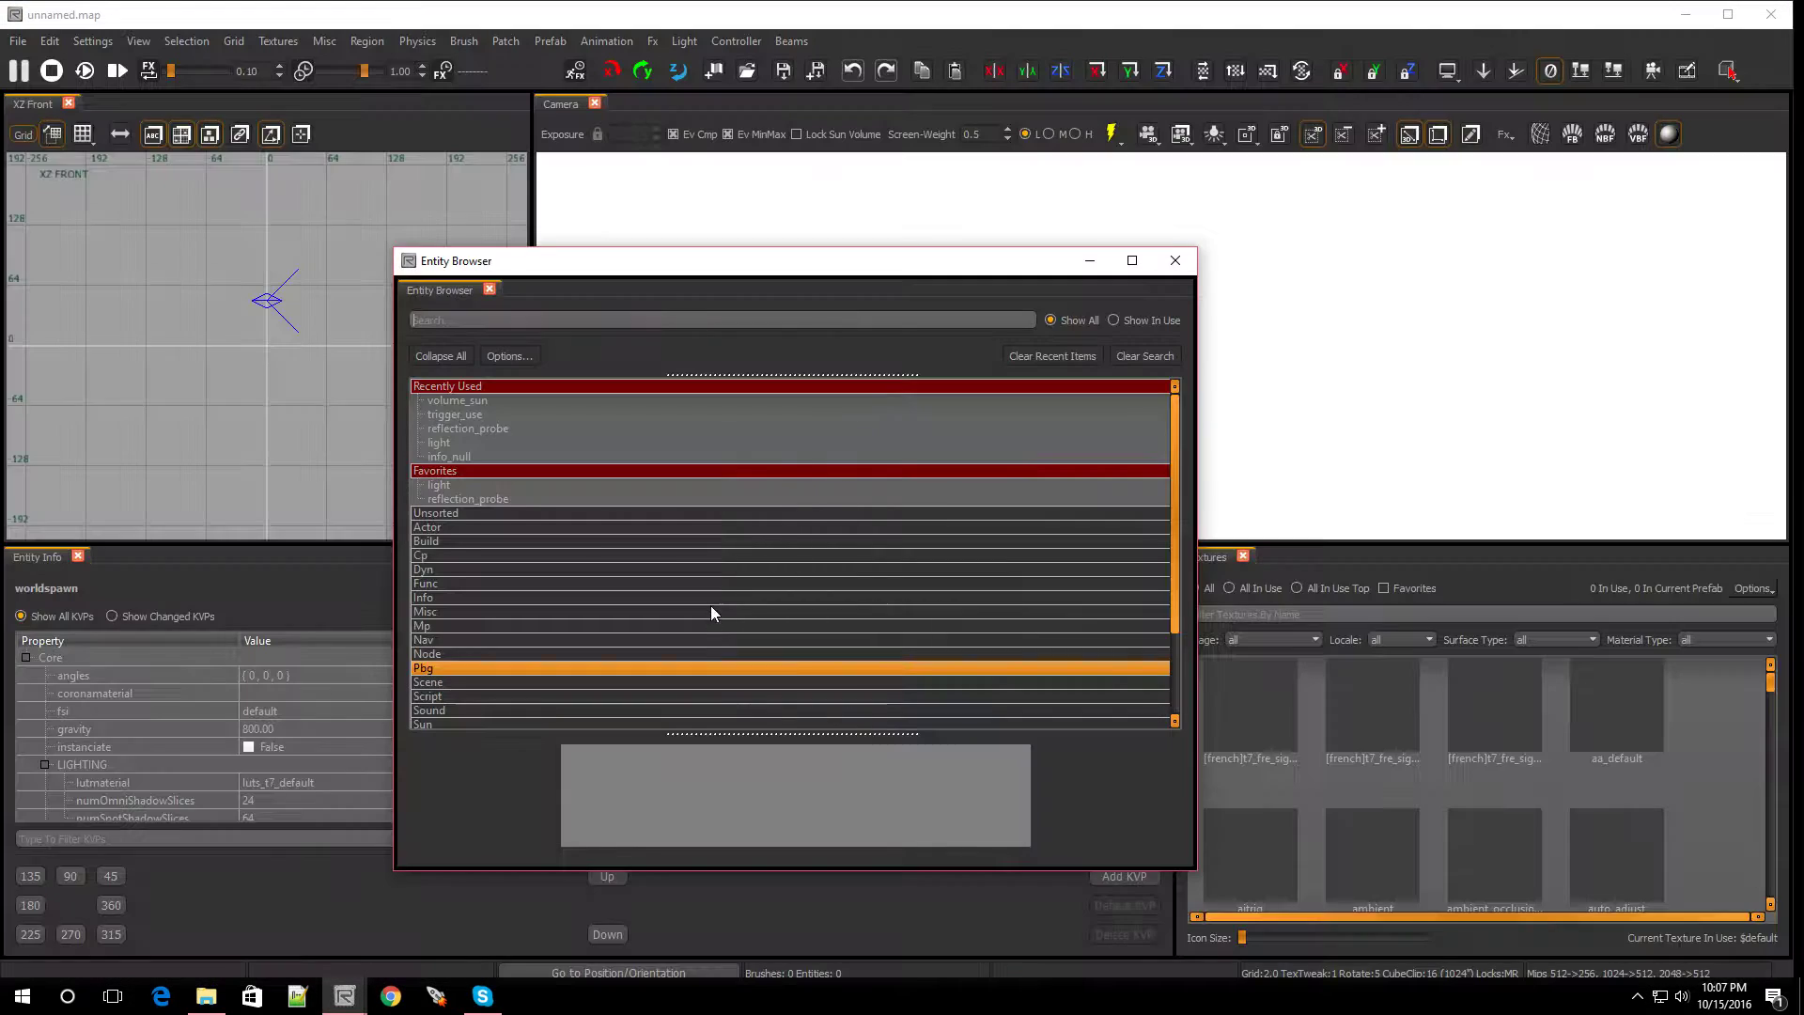
{"action": "left_click", "coordinate": [1087, 261]}
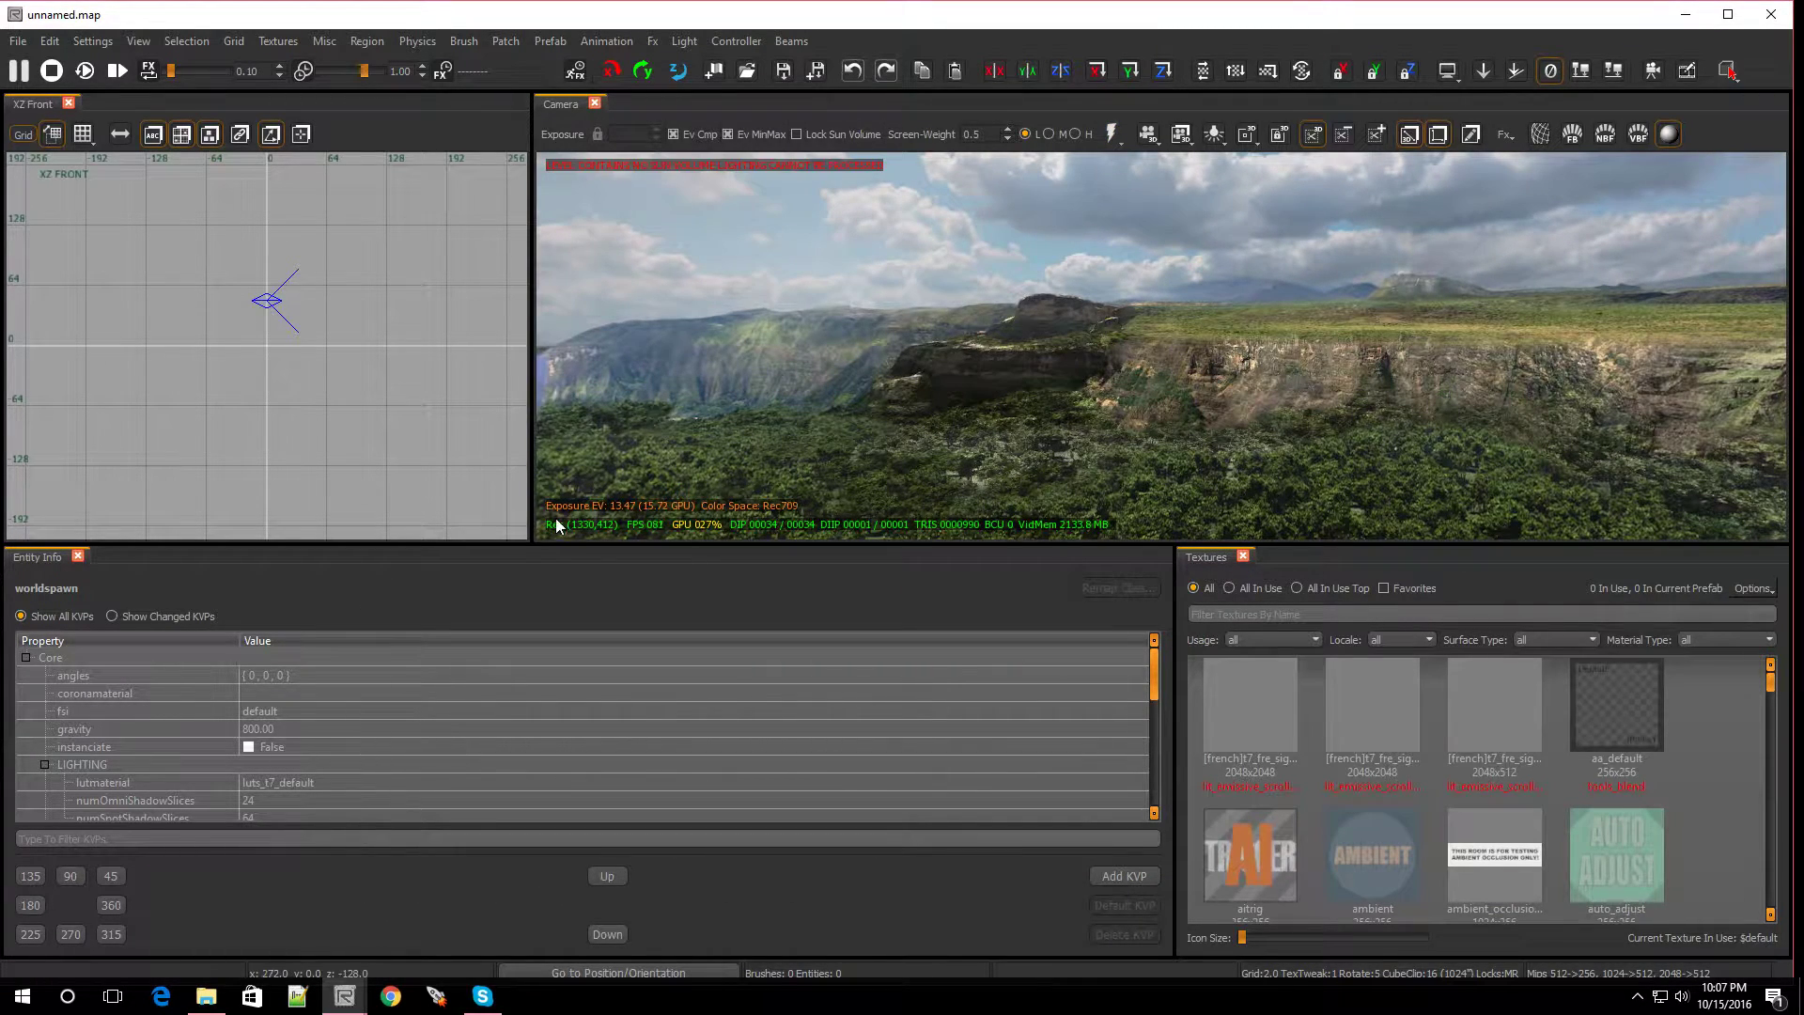
{"action": "left_click_drag", "start_coordinate": [519, 544], "coordinate": [818, 784]}
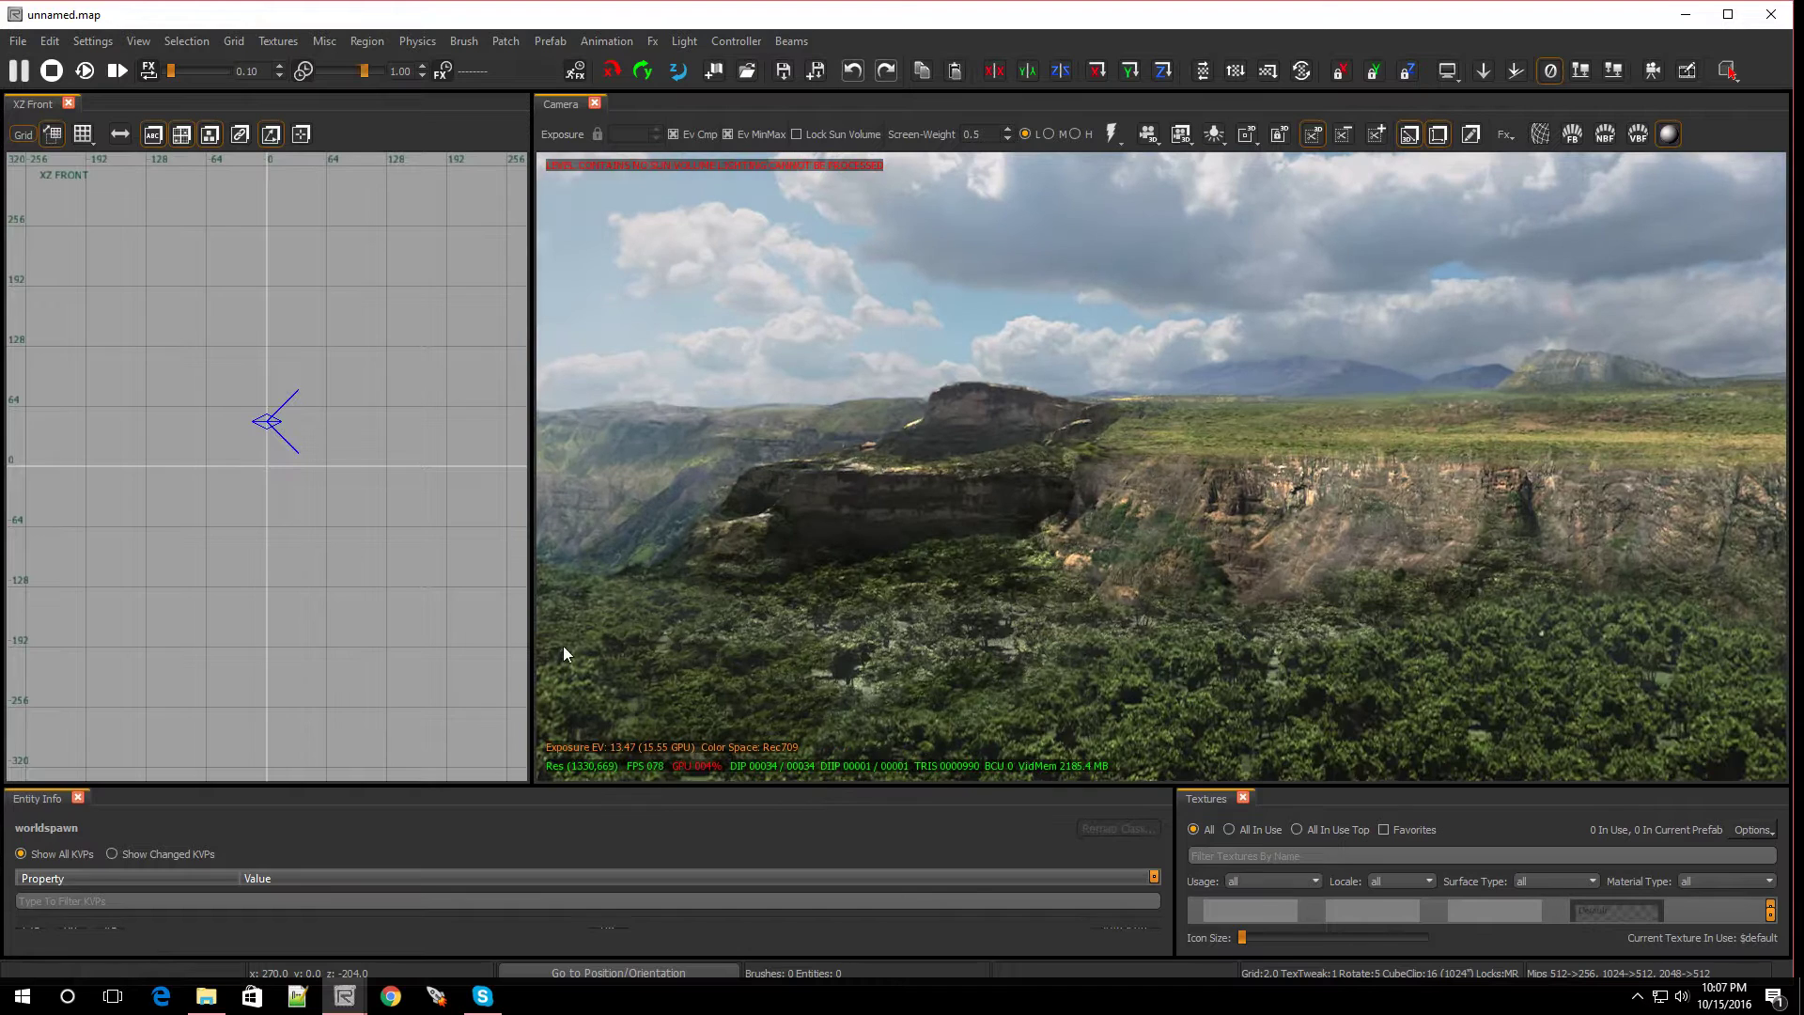
{"action": "left_click_drag", "start_coordinate": [531, 599], "coordinate": [1046, 587]}
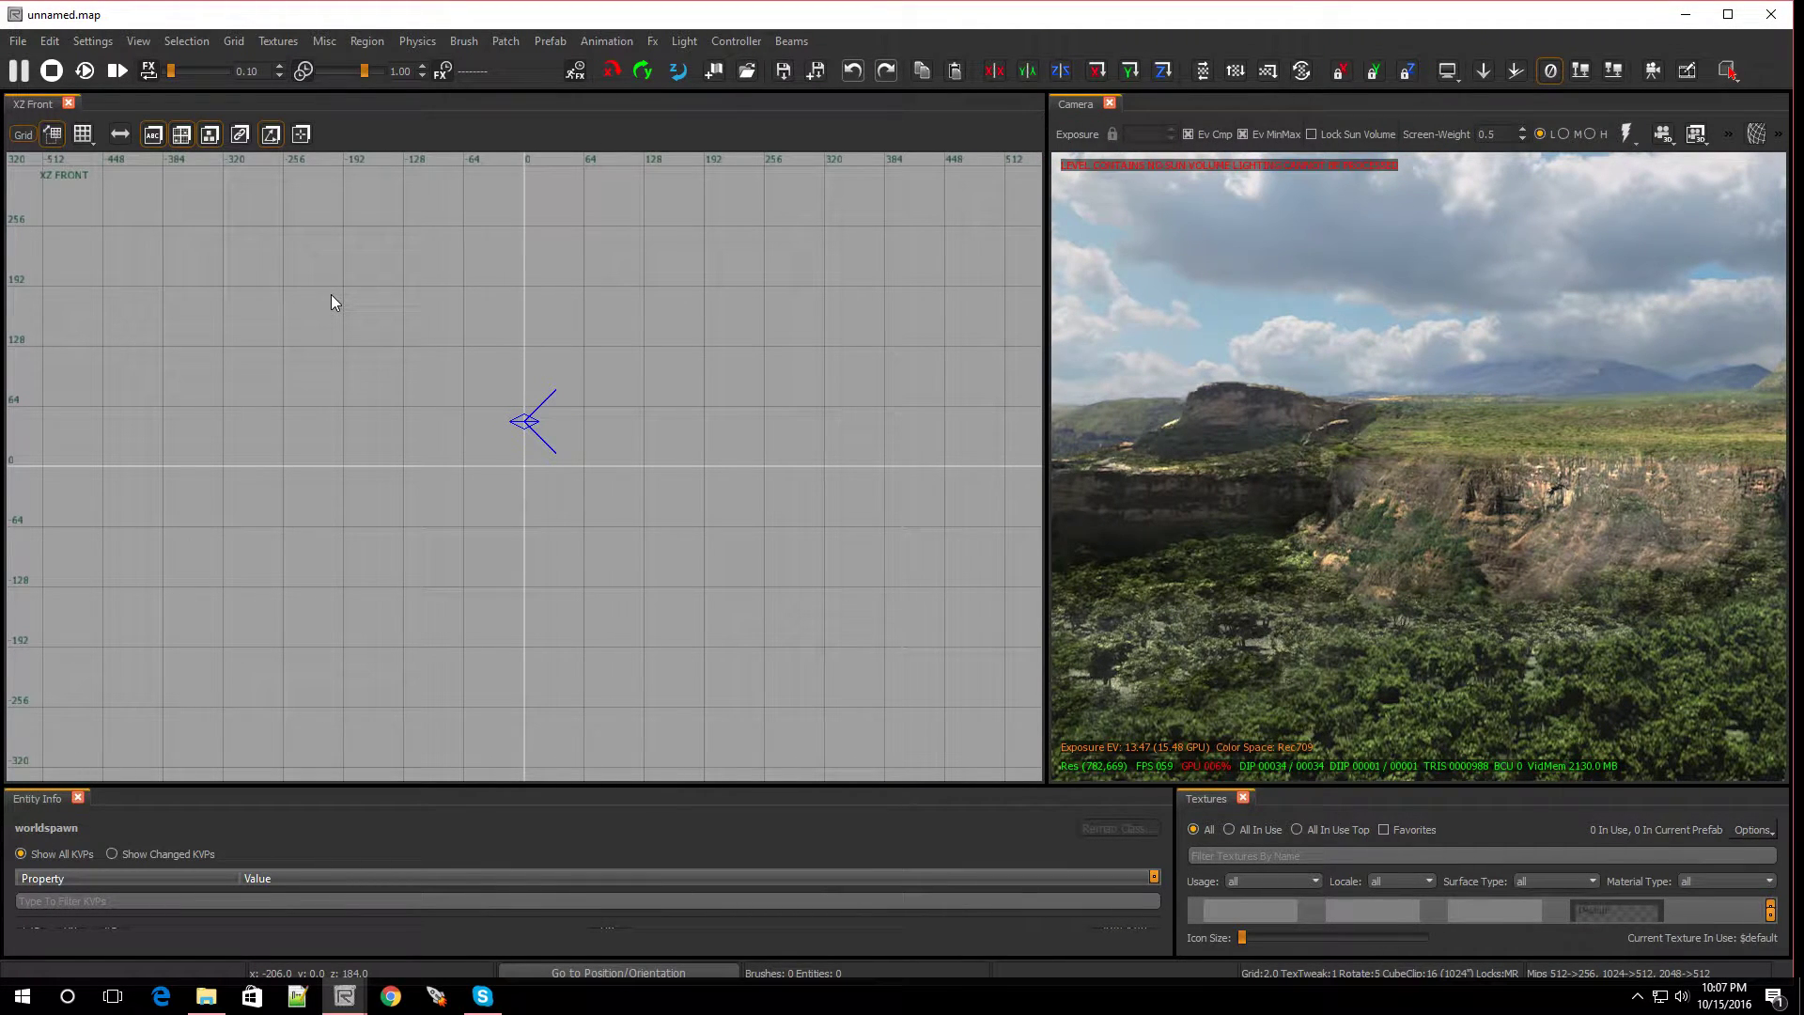
Create a floor brush 384 by 384 units and 8 units thick around the origin, using grid size 8.
{"action": "key", "text": "4"}
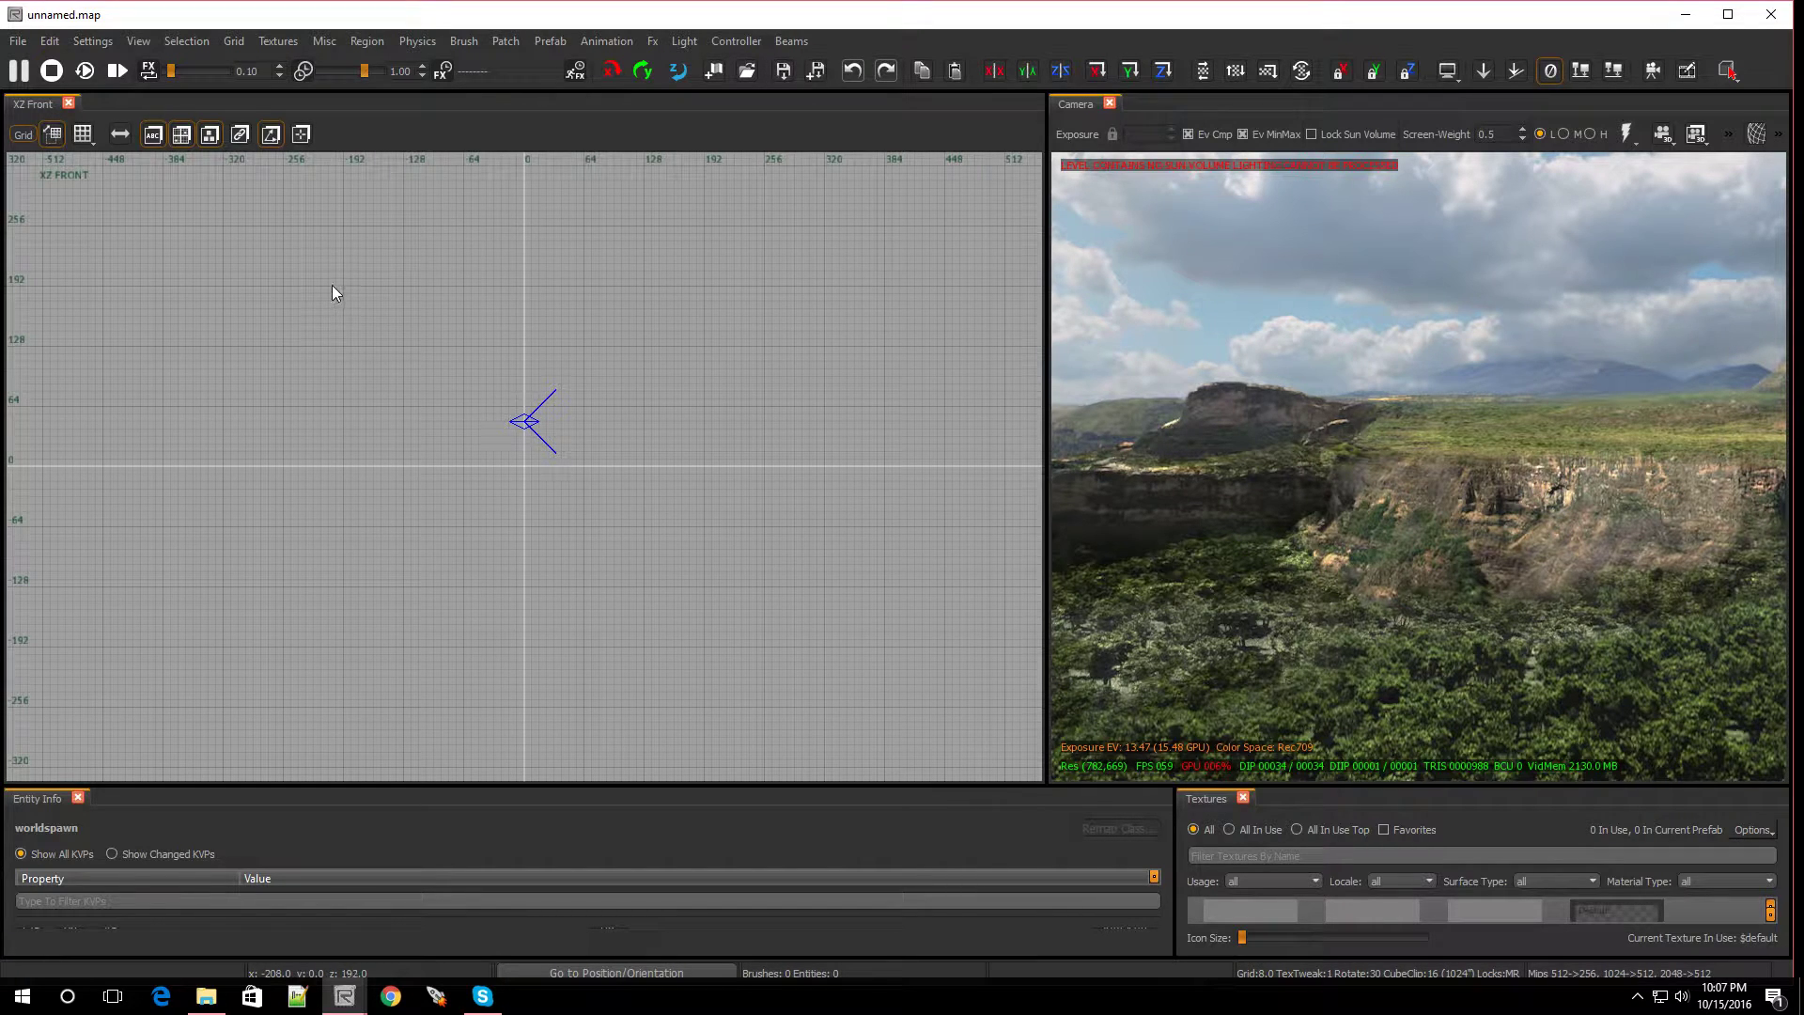
{"action": "mouse_move", "coordinate": [342, 285]}
{"action": "left_mouse_down"}
{"action": "mouse_move", "coordinate": [712, 463]}
{"action": "mouse_move", "coordinate": [692, 475]}
{"action": "mouse_move", "coordinate": [665, 693]}
{"action": "left_mouse_up"}
{"action": "key", "text": "ctrl+Tab"}
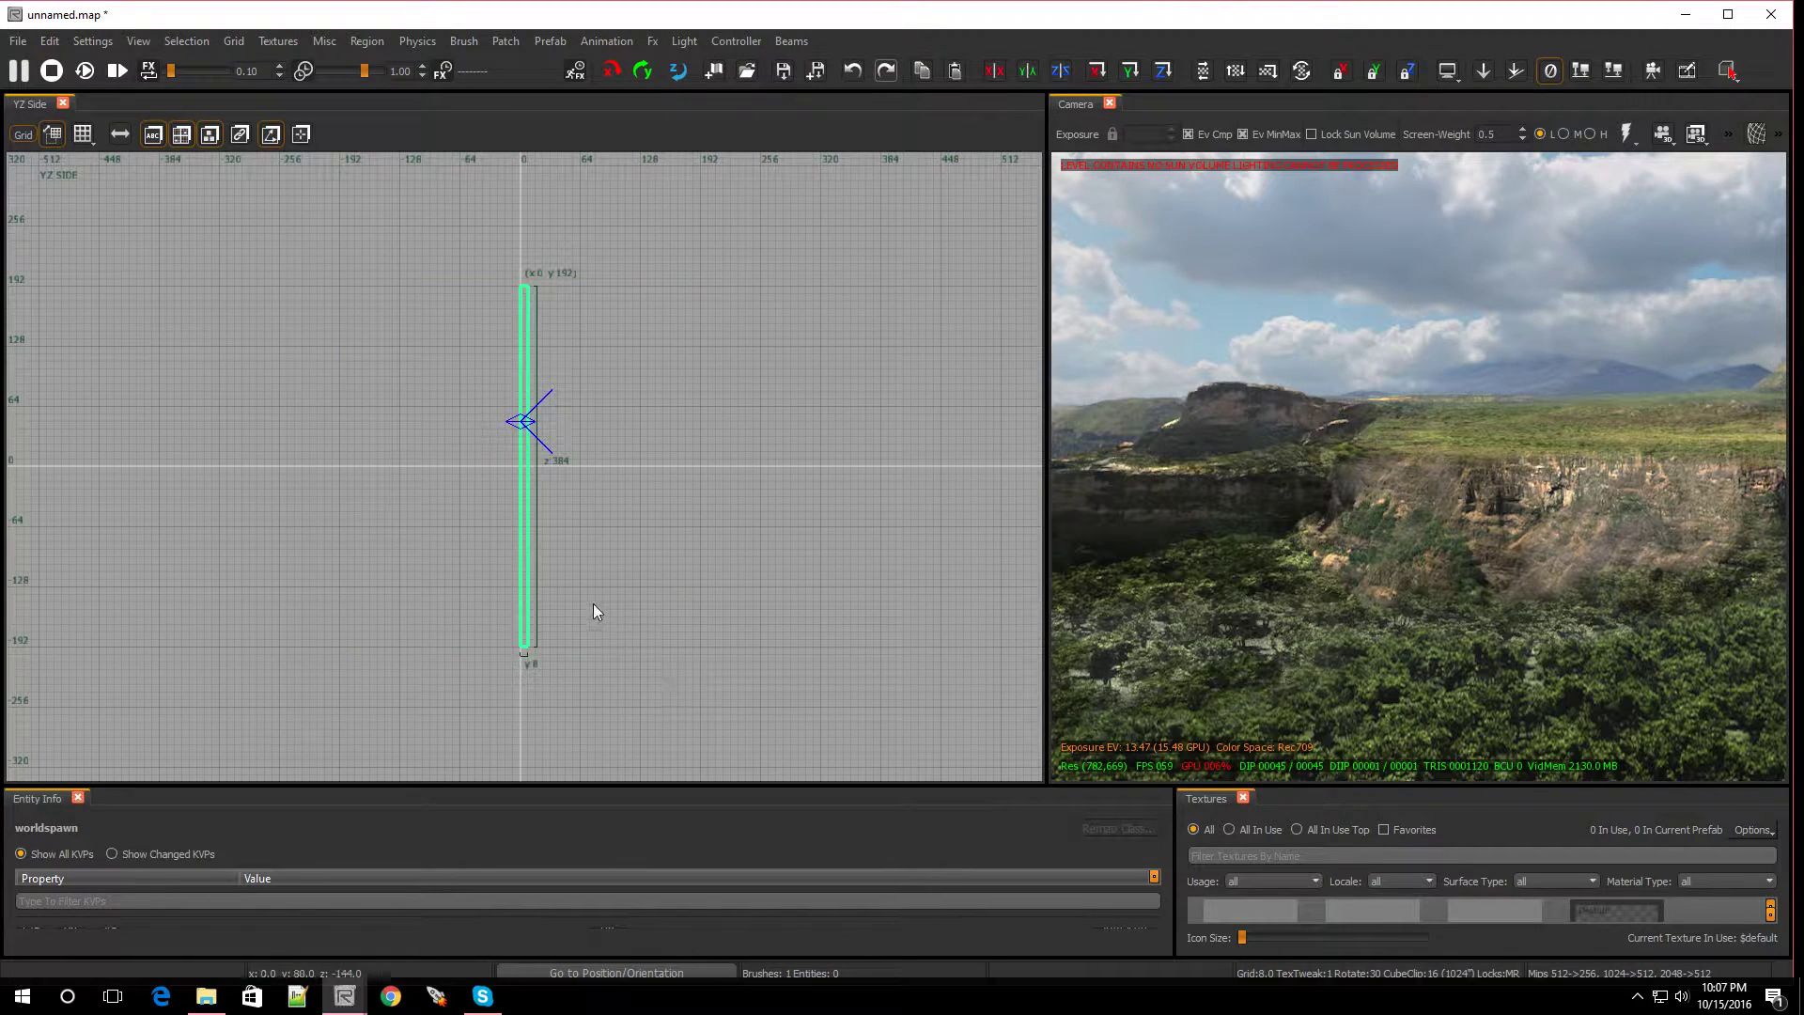
{"action": "left_click_drag", "start_coordinate": [513, 606], "coordinate": [527, 532]}
{"action": "left_click_drag", "start_coordinate": [524, 228], "coordinate": [522, 392]}
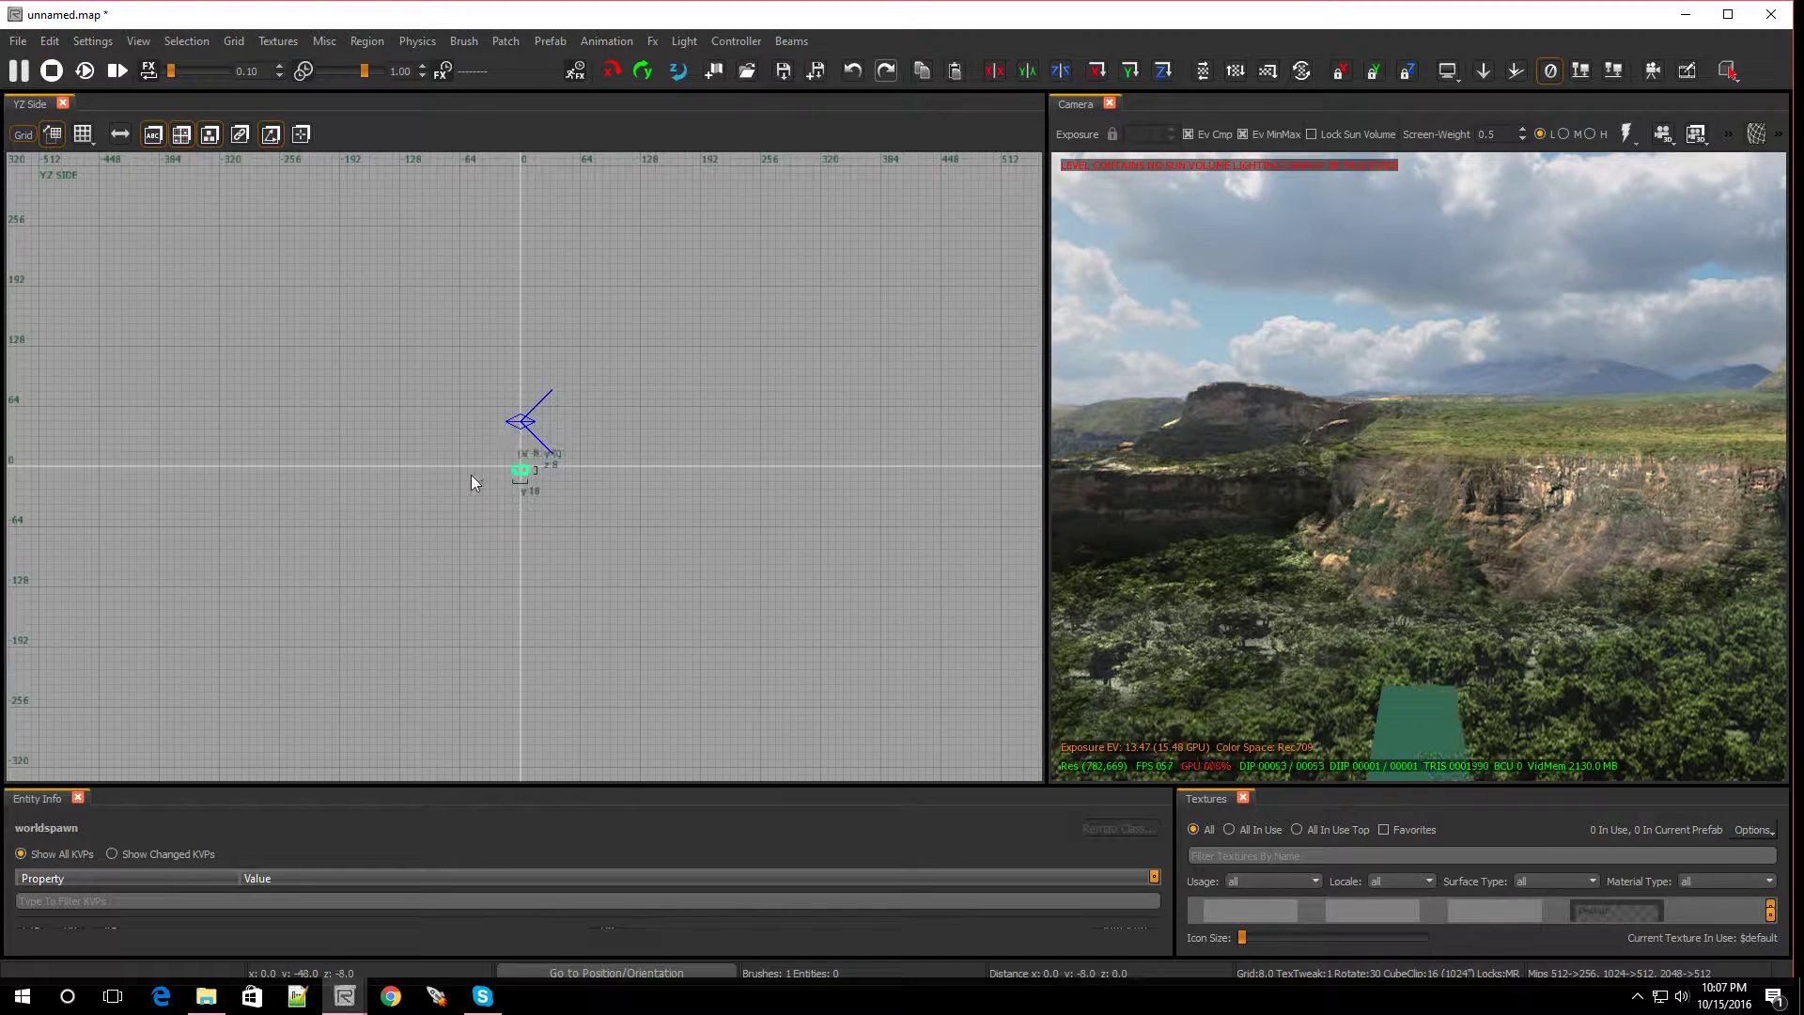
{"action": "left_click_drag", "start_coordinate": [471, 483], "coordinate": [309, 485]}
{"action": "left_click_drag", "start_coordinate": [627, 470], "coordinate": [803, 460]}
{"action": "key", "text": "ctrl+Tab"}
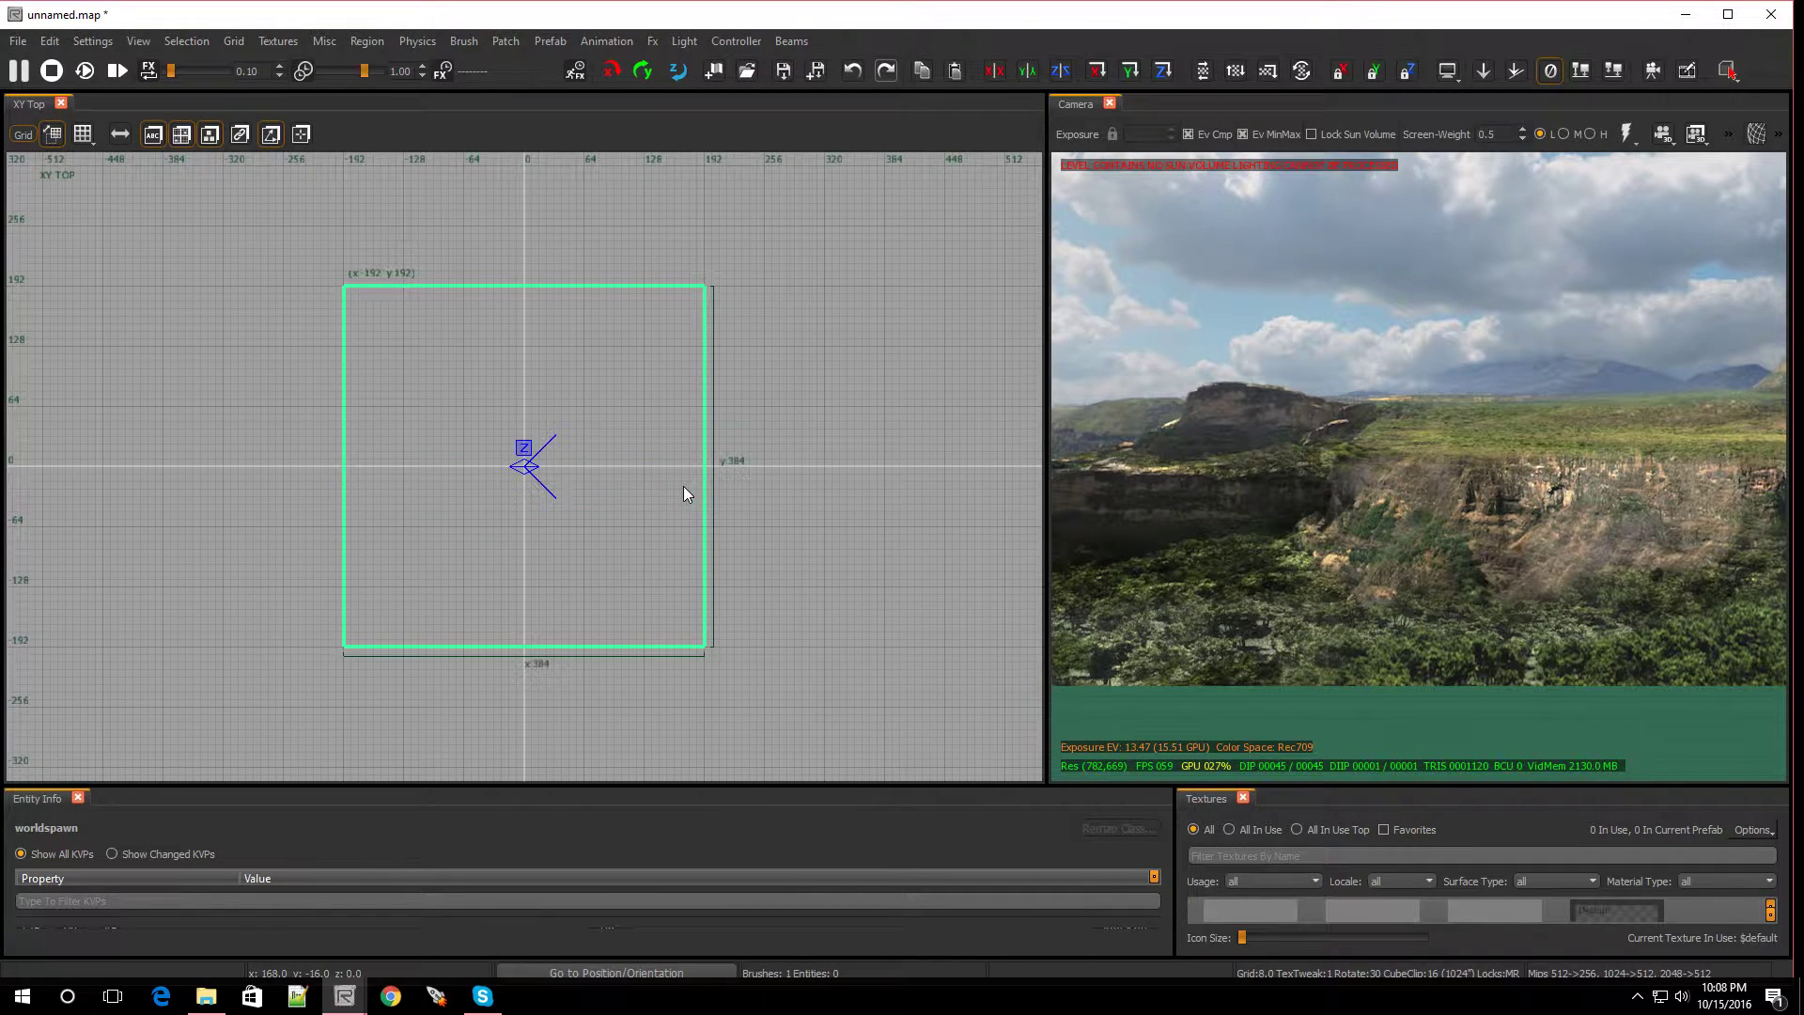
Raise the brush's top so it is 136 units tall, and turn it into a room with CSG Hollow.
{"action": "key", "text": "ctrl+Tab"}
{"action": "left_click_drag", "start_coordinate": [593, 413], "coordinate": [610, 289]}
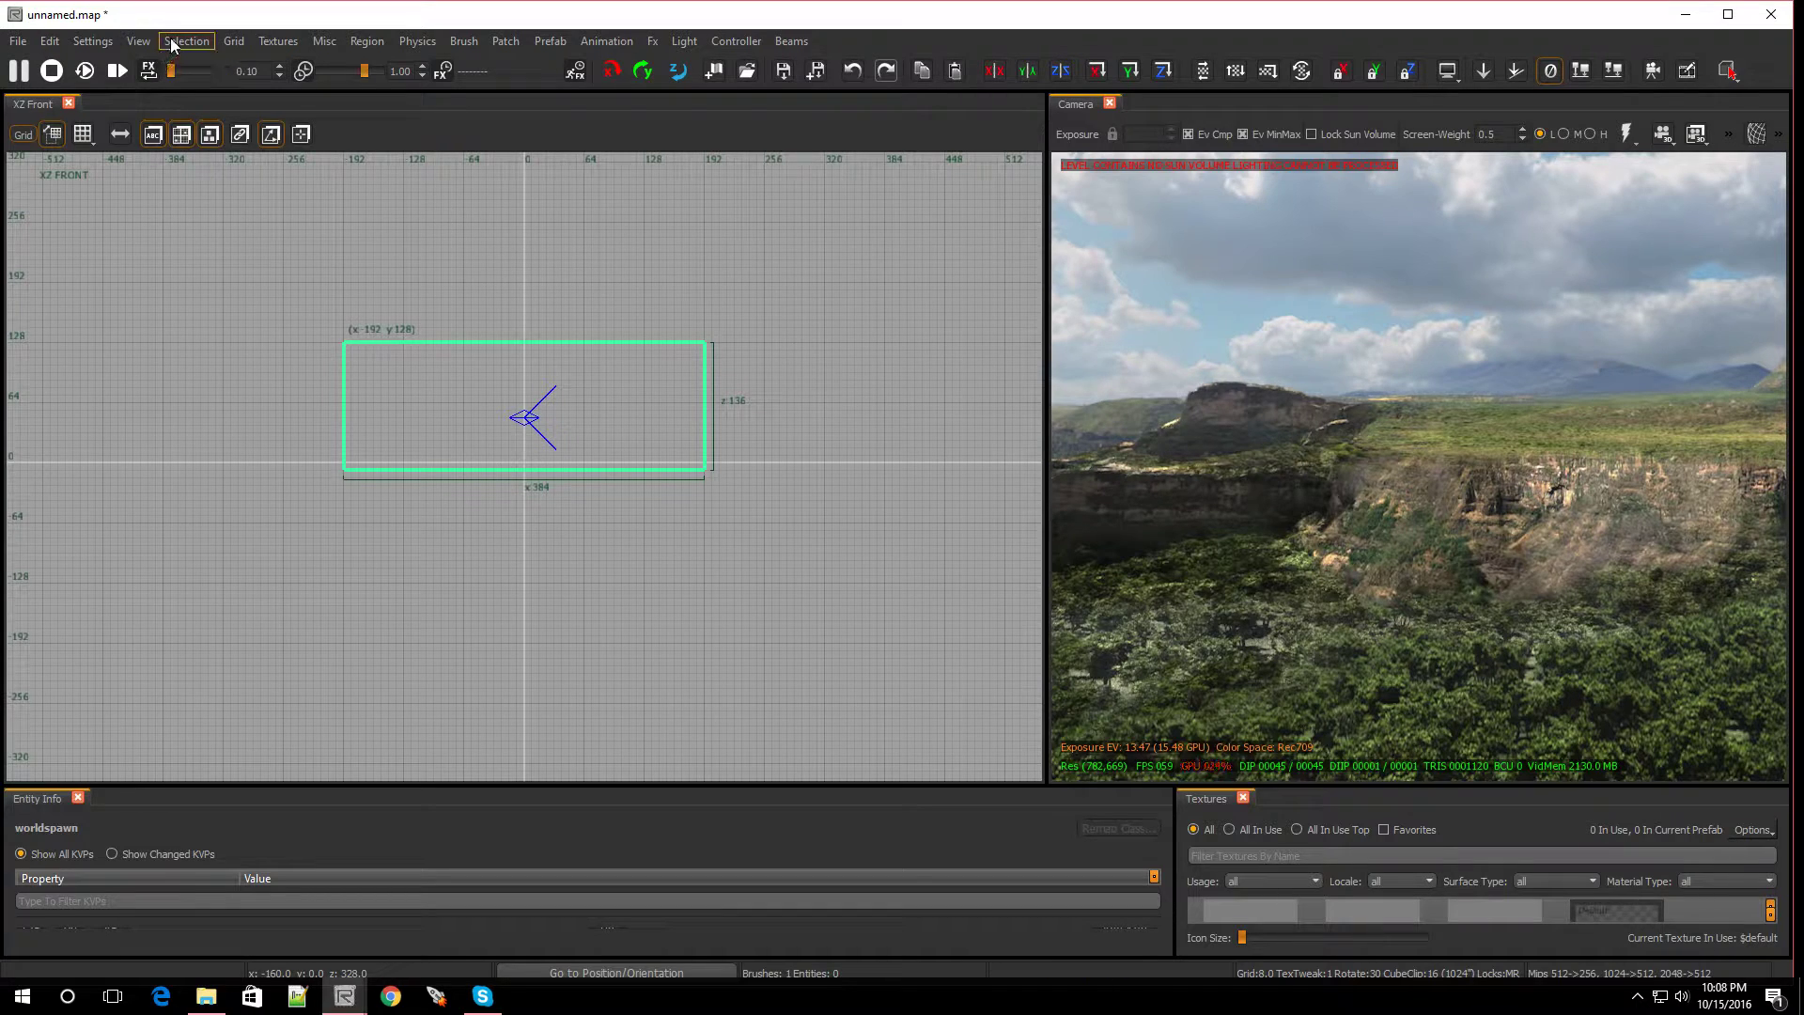
{"action": "left_click", "coordinate": [186, 40]}
{"action": "mouse_move", "coordinate": [258, 336]}
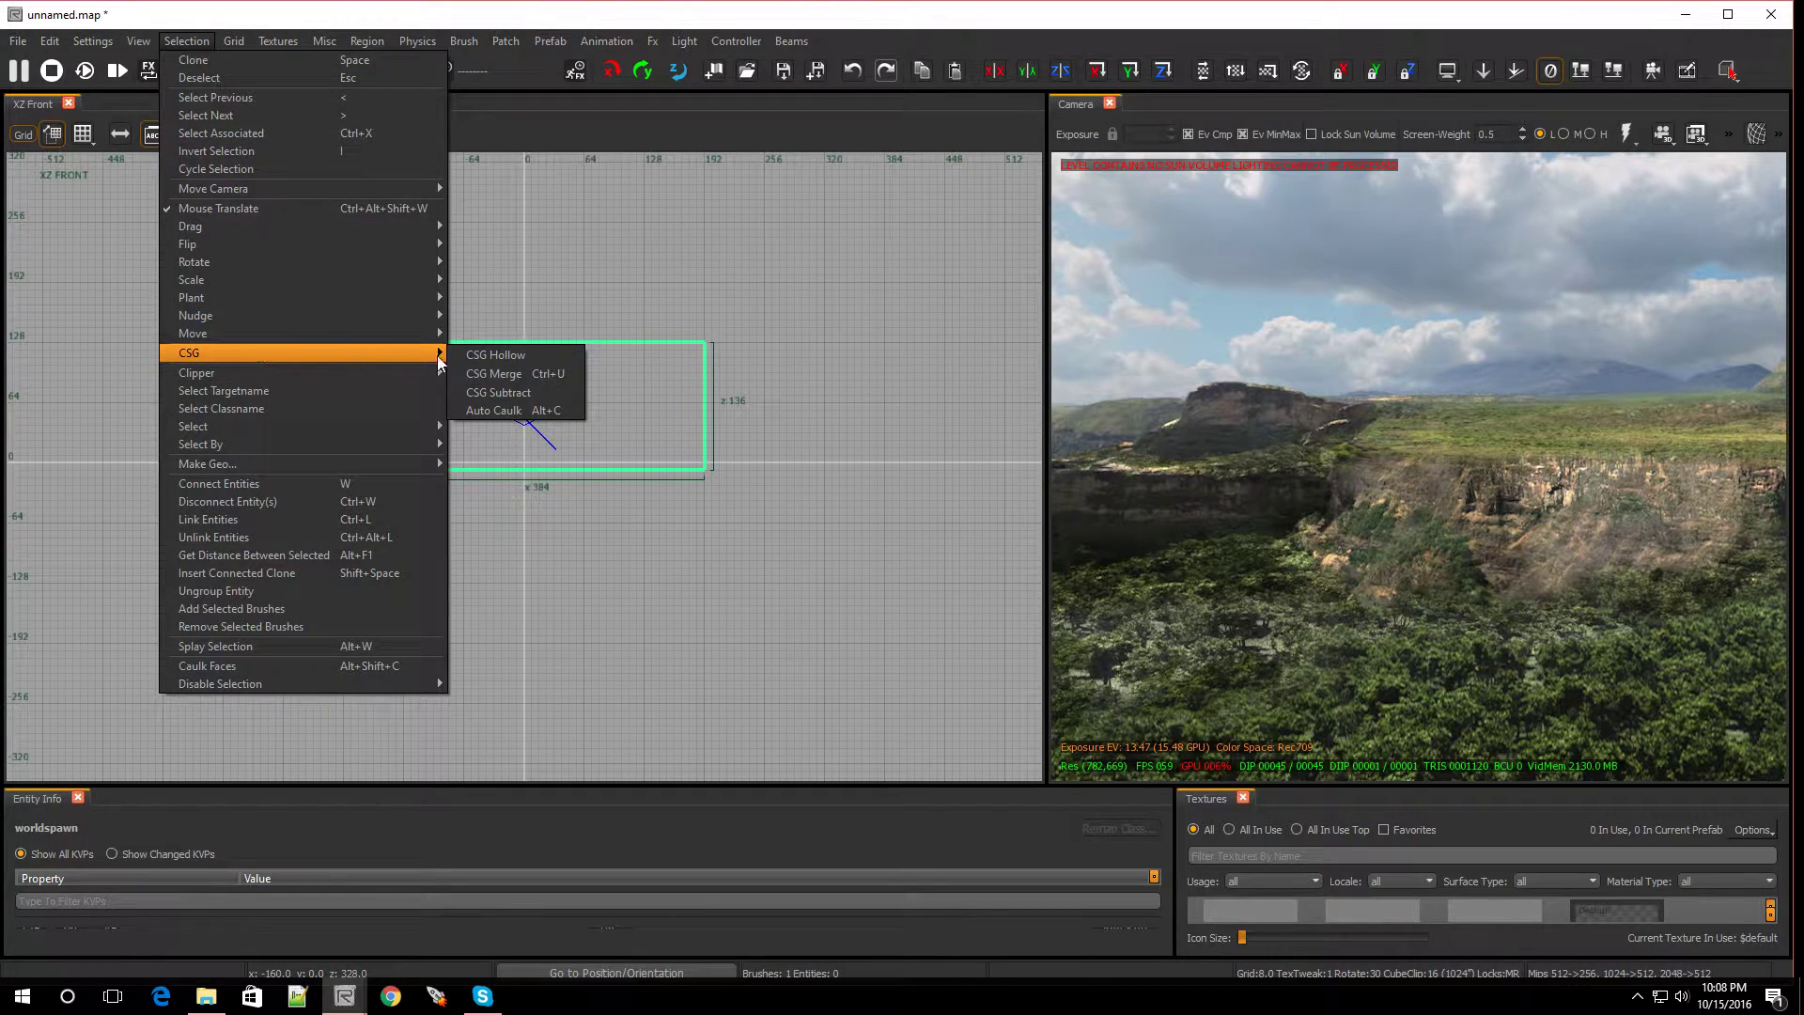
{"action": "left_click", "coordinate": [513, 357]}
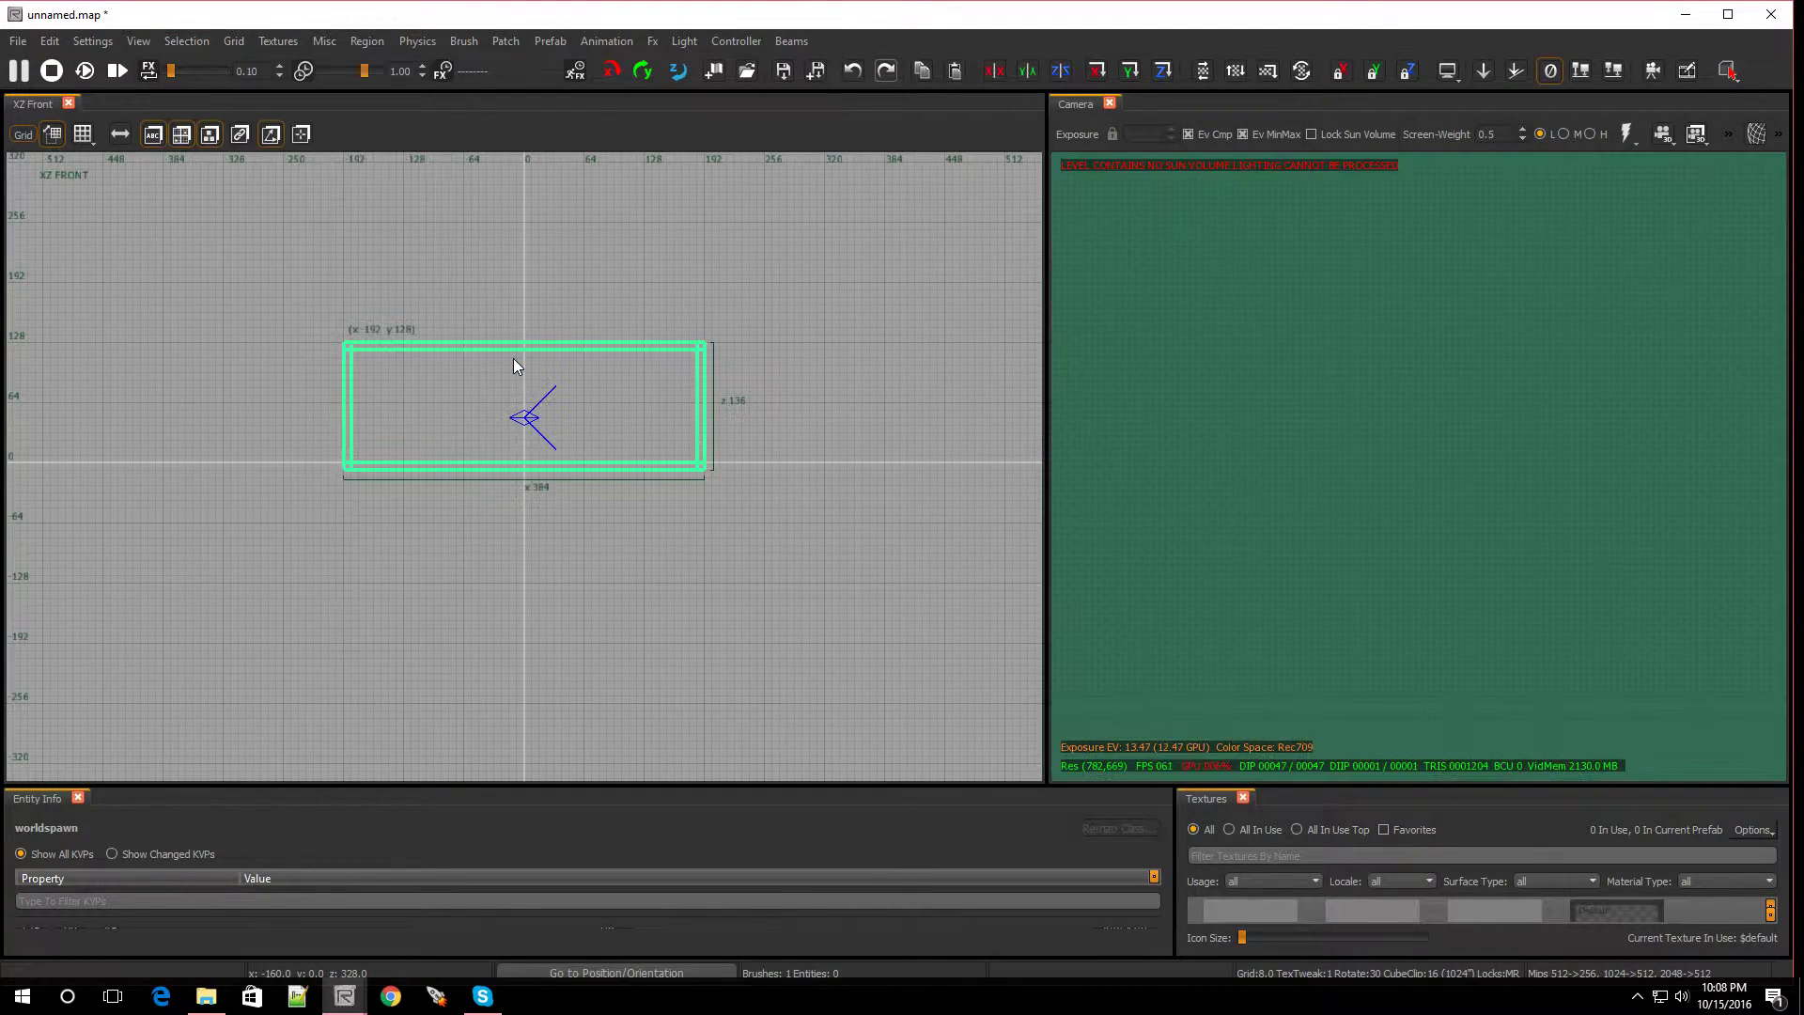
Deselect the brushes, enter the hollow room with the camera and select all of its inside faces.
{"action": "mouse_move", "coordinate": [1242, 442]}
{"action": "right_mouse_down"}
{"action": "mouse_move", "coordinate": [1242, 526]}
{"action": "mouse_move", "coordinate": [1268, 583]}
{"action": "mouse_move", "coordinate": [1269, 545]}
{"action": "mouse_move", "coordinate": [1268, 573]}
{"action": "mouse_move", "coordinate": [1194, 555]}
{"action": "mouse_move", "coordinate": [1287, 535]}
{"action": "mouse_move", "coordinate": [1259, 601]}
{"action": "right_mouse_up"}
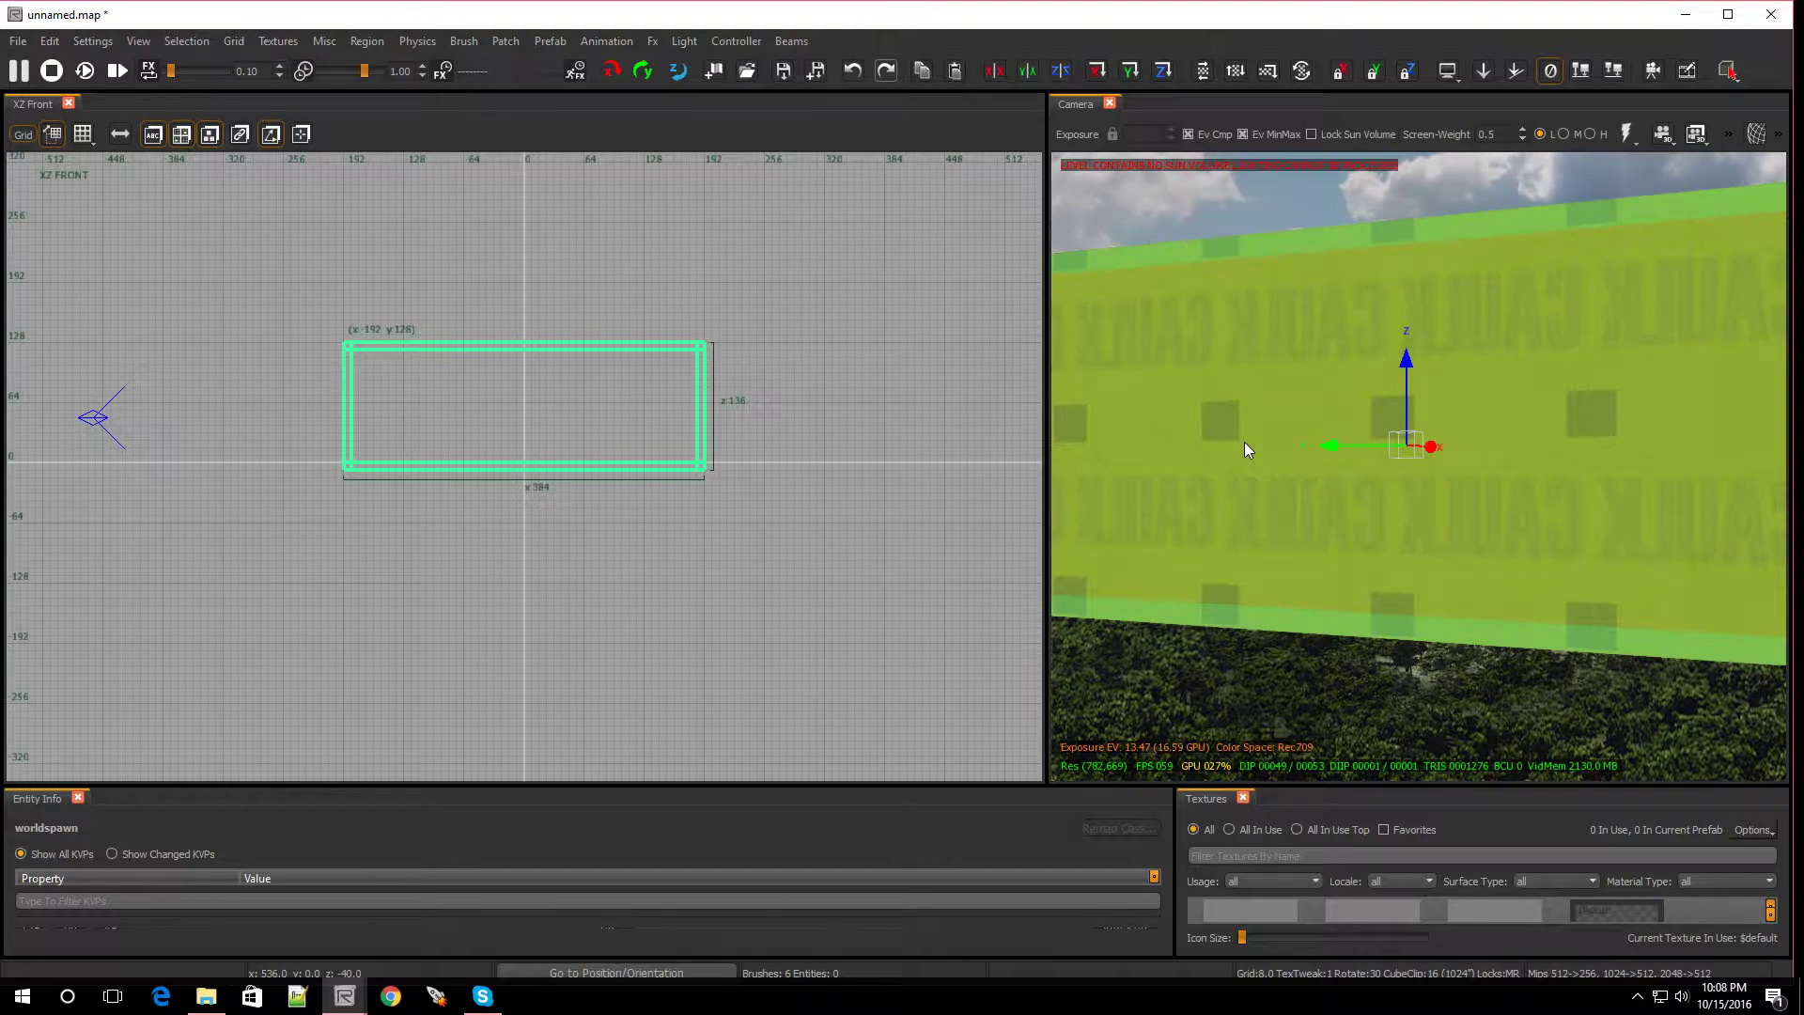
{"action": "key", "text": "Escape"}
{"action": "mouse_move", "coordinate": [1225, 522]}
{"action": "right_mouse_down"}
{"action": "mouse_move", "coordinate": [1247, 517]}
{"action": "mouse_move", "coordinate": [1268, 320]}
{"action": "mouse_move", "coordinate": [1212, 291]}
{"action": "mouse_move", "coordinate": [1221, 310]}
{"action": "mouse_move", "coordinate": [1264, 300]}
{"action": "right_mouse_up"}
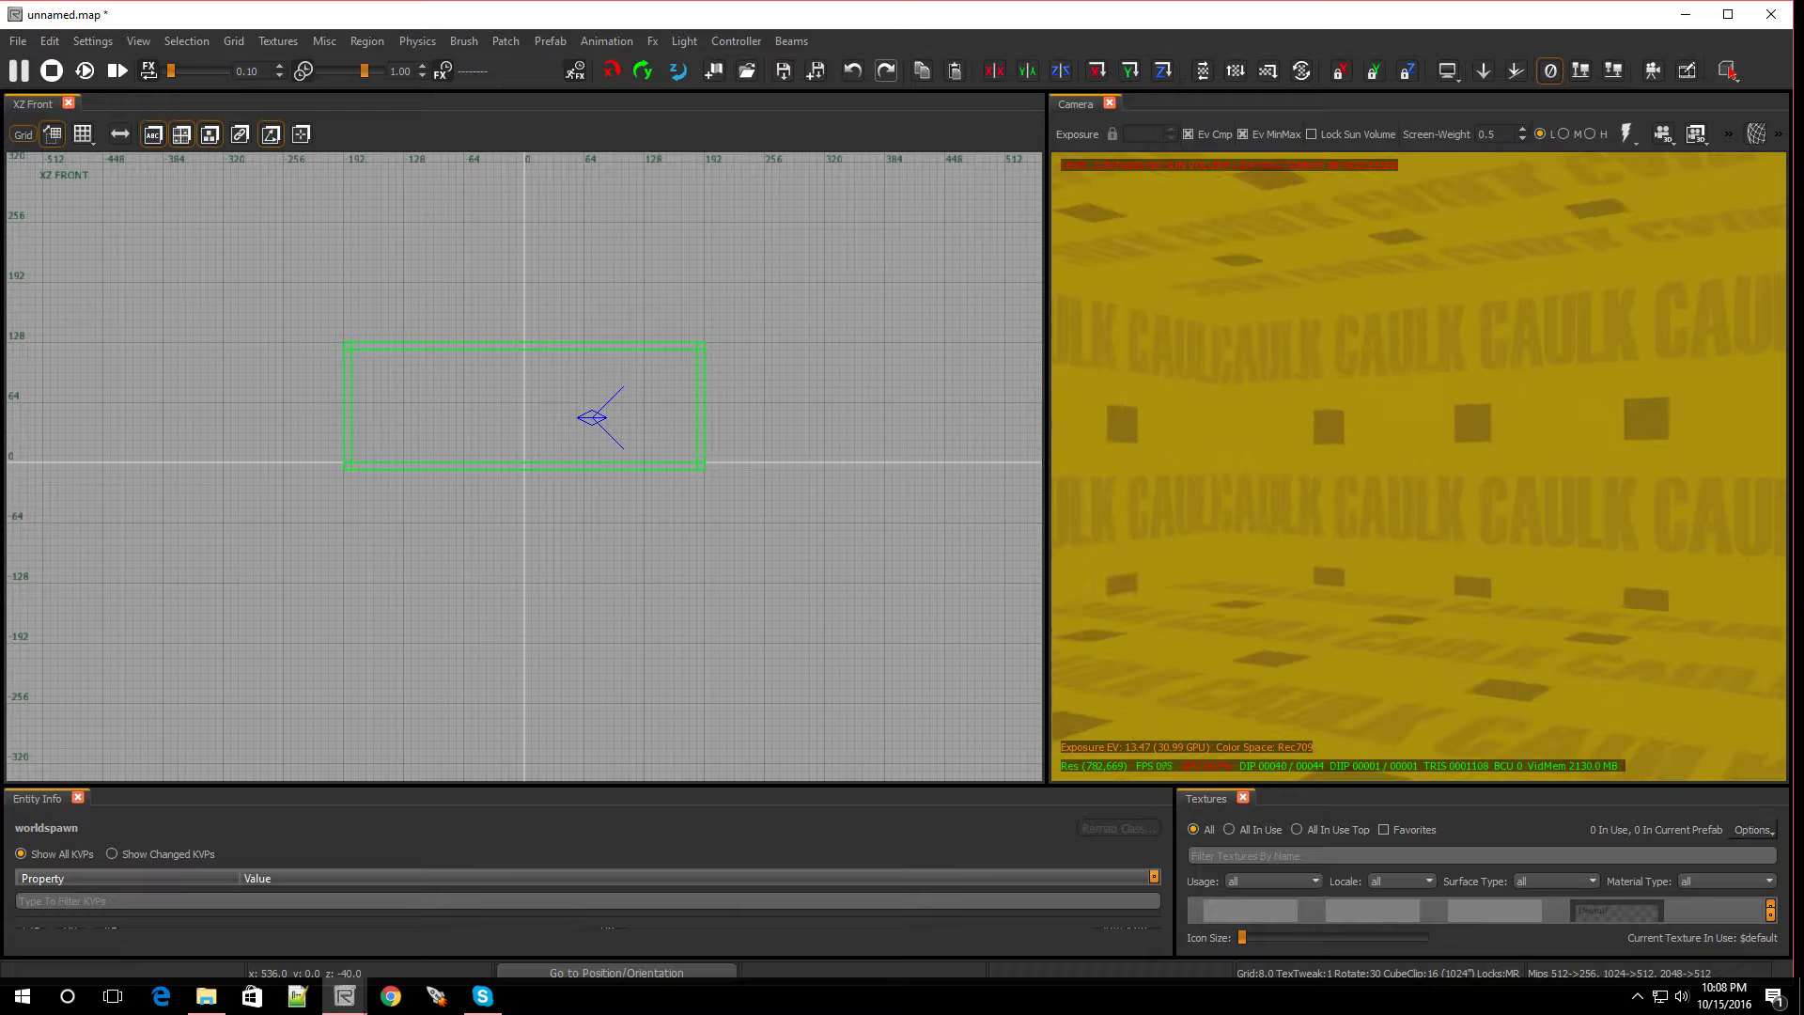
{"action": "left_click", "coordinate": [1227, 664], "text": "ctrl+shift"}
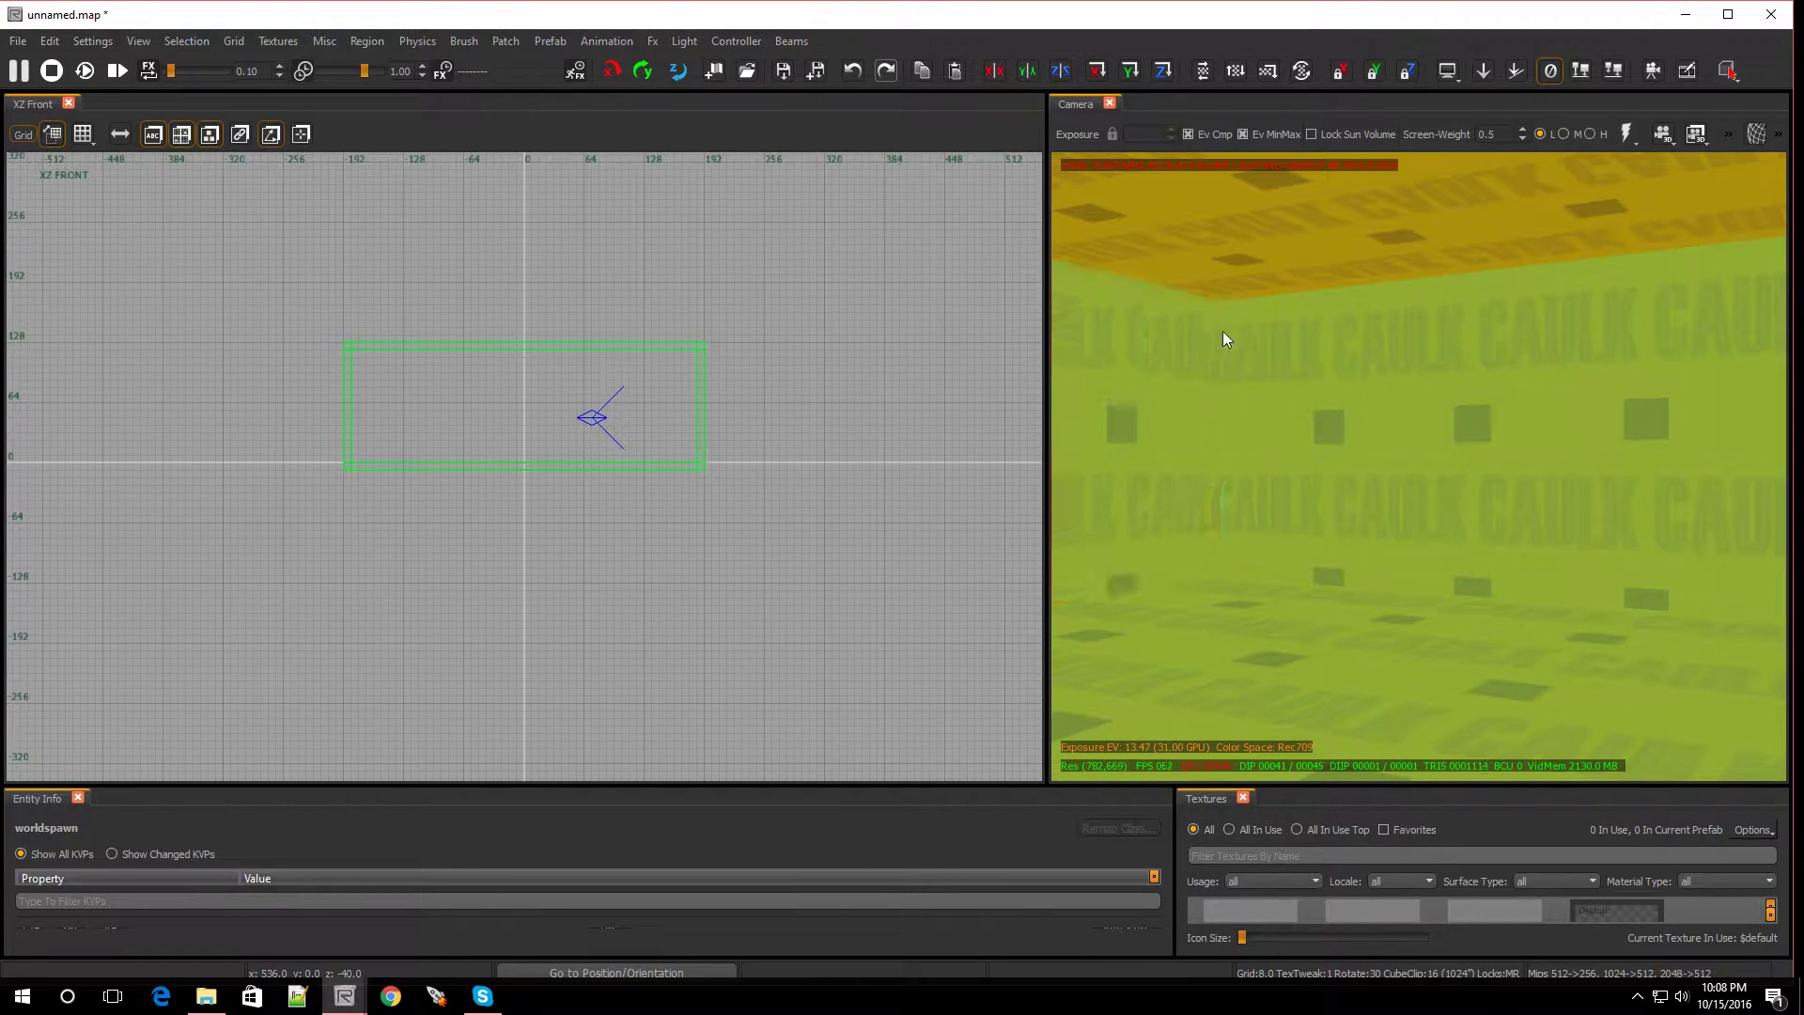
{"action": "scroll", "coordinate": [1282, 481], "scroll_direction": "up", "scroll_amount": 4}
{"action": "scroll", "coordinate": [1262, 432], "scroll_direction": "down", "scroll_amount": 3}
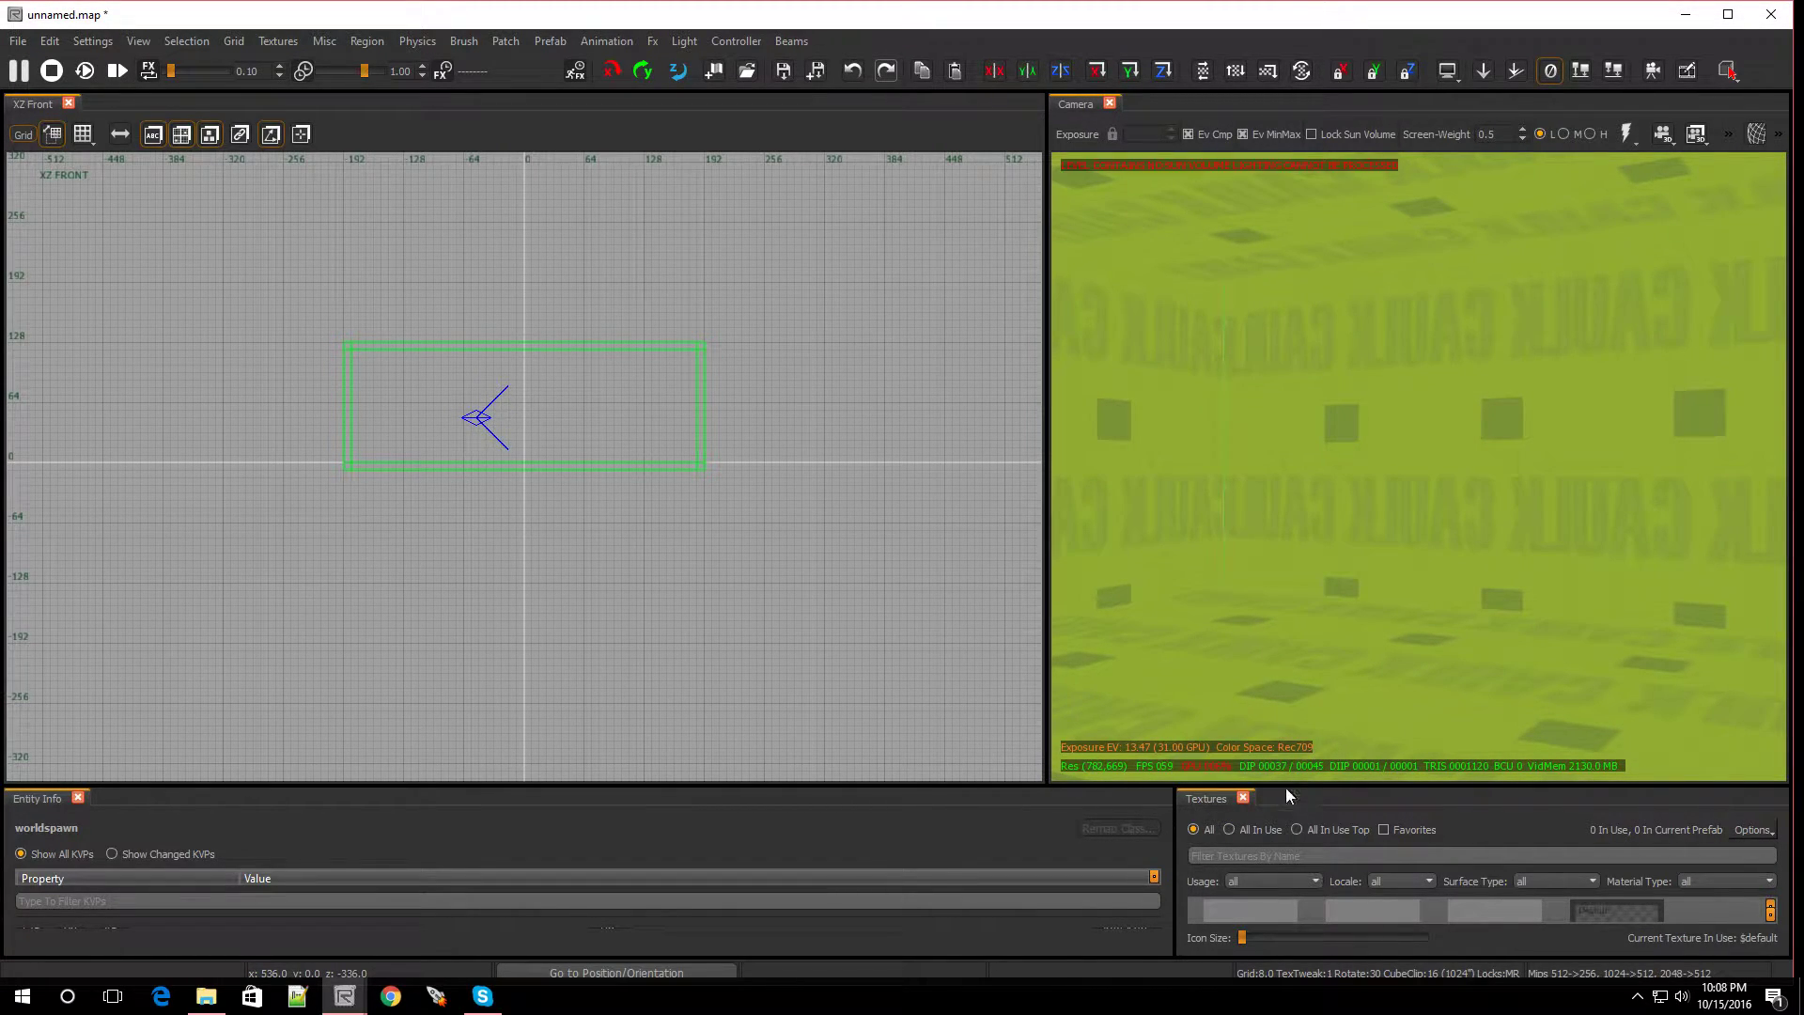
Filter the textures to floor usage and apply t7_ceramic_tile_shower_grey to the selected room faces.
{"action": "left_click_drag", "start_coordinate": [1287, 790], "coordinate": [1287, 606]}
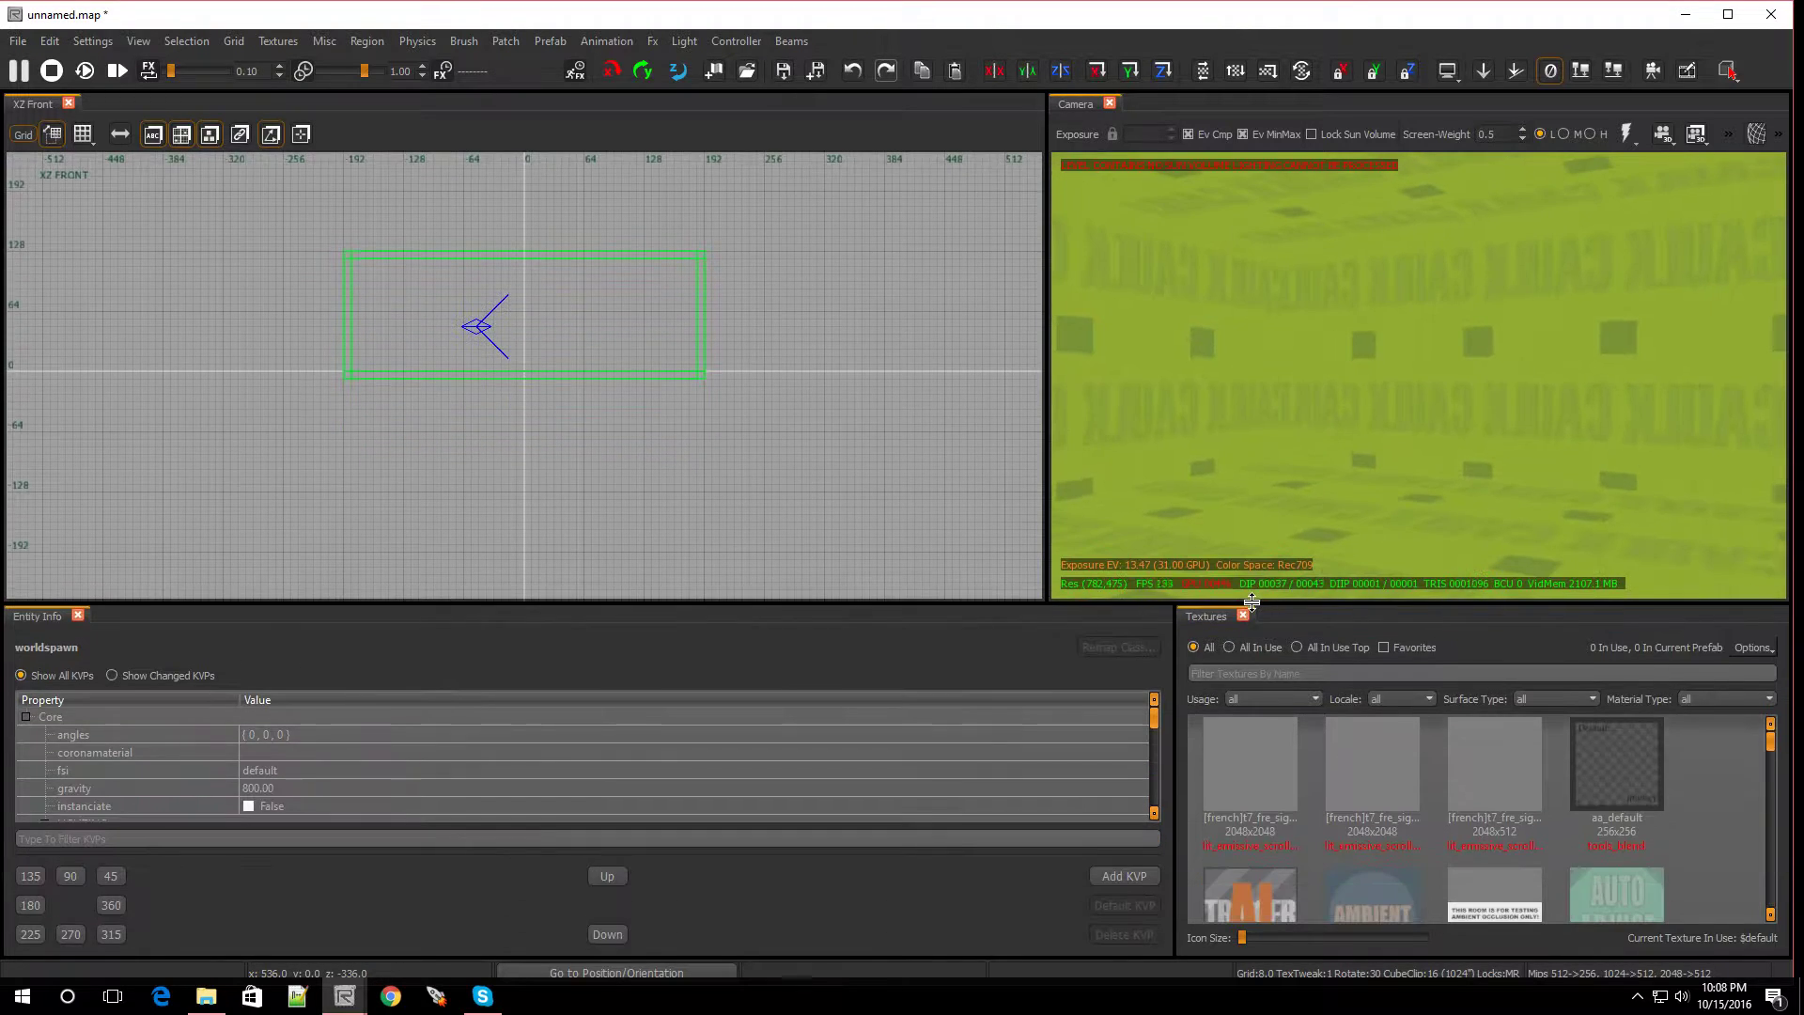
{"action": "left_click", "coordinate": [1273, 700]}
{"action": "left_click", "coordinate": [1261, 786]}
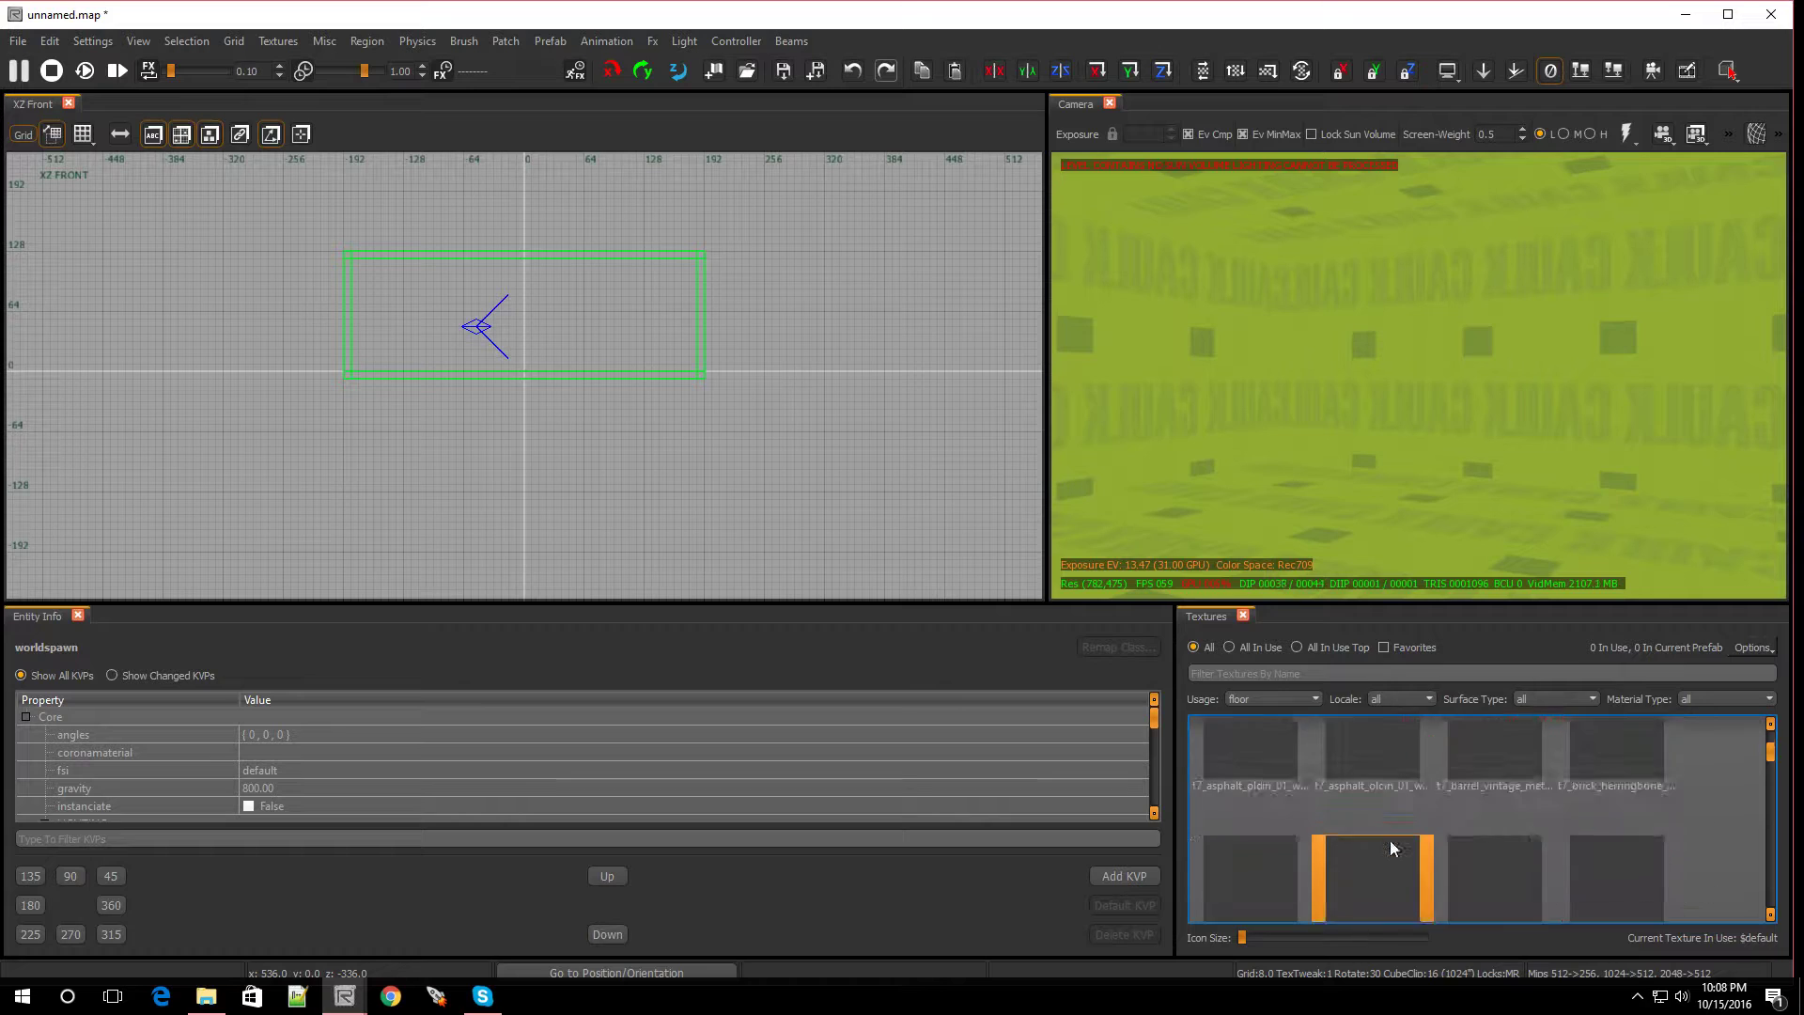
{"action": "scroll", "coordinate": [1389, 840], "scroll_direction": "down", "scroll_amount": 5}
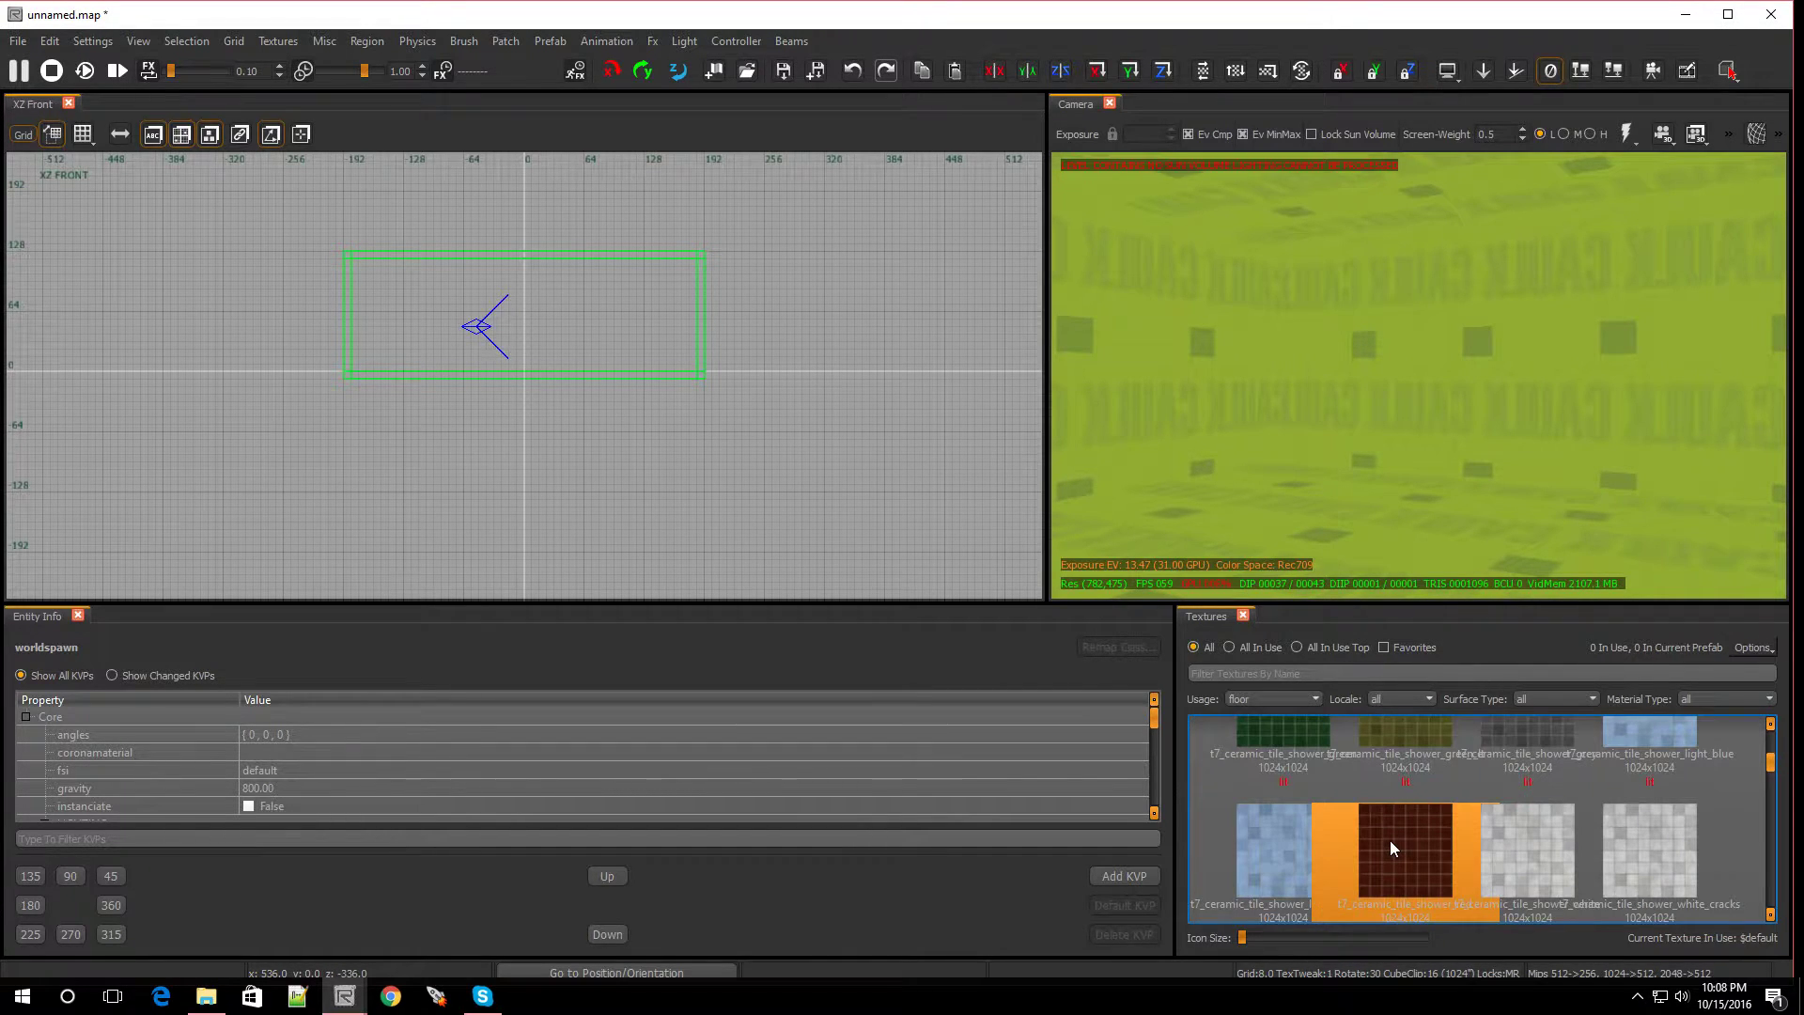
{"action": "left_click", "coordinate": [1517, 728]}
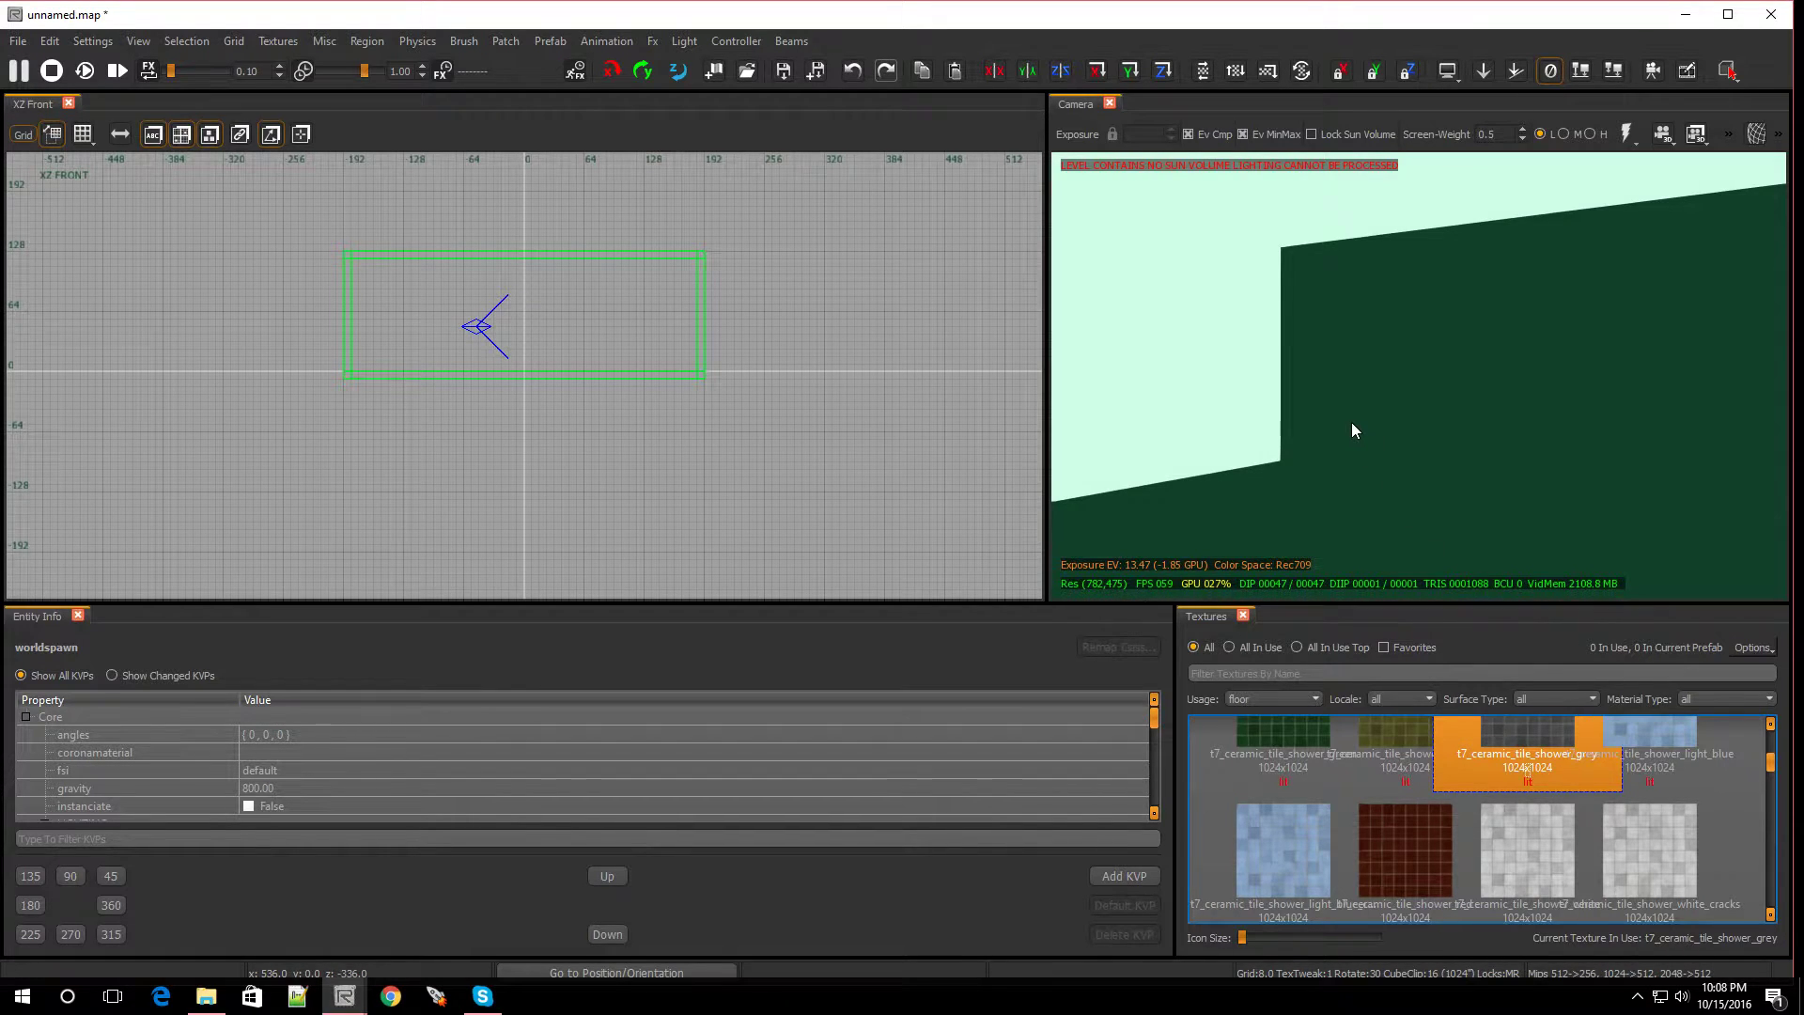
Widen the camera view and reposition the camera to face a corner of the tiled room.
{"action": "right_click_drag", "start_coordinate": [1351, 422], "coordinate": [1484, 362]}
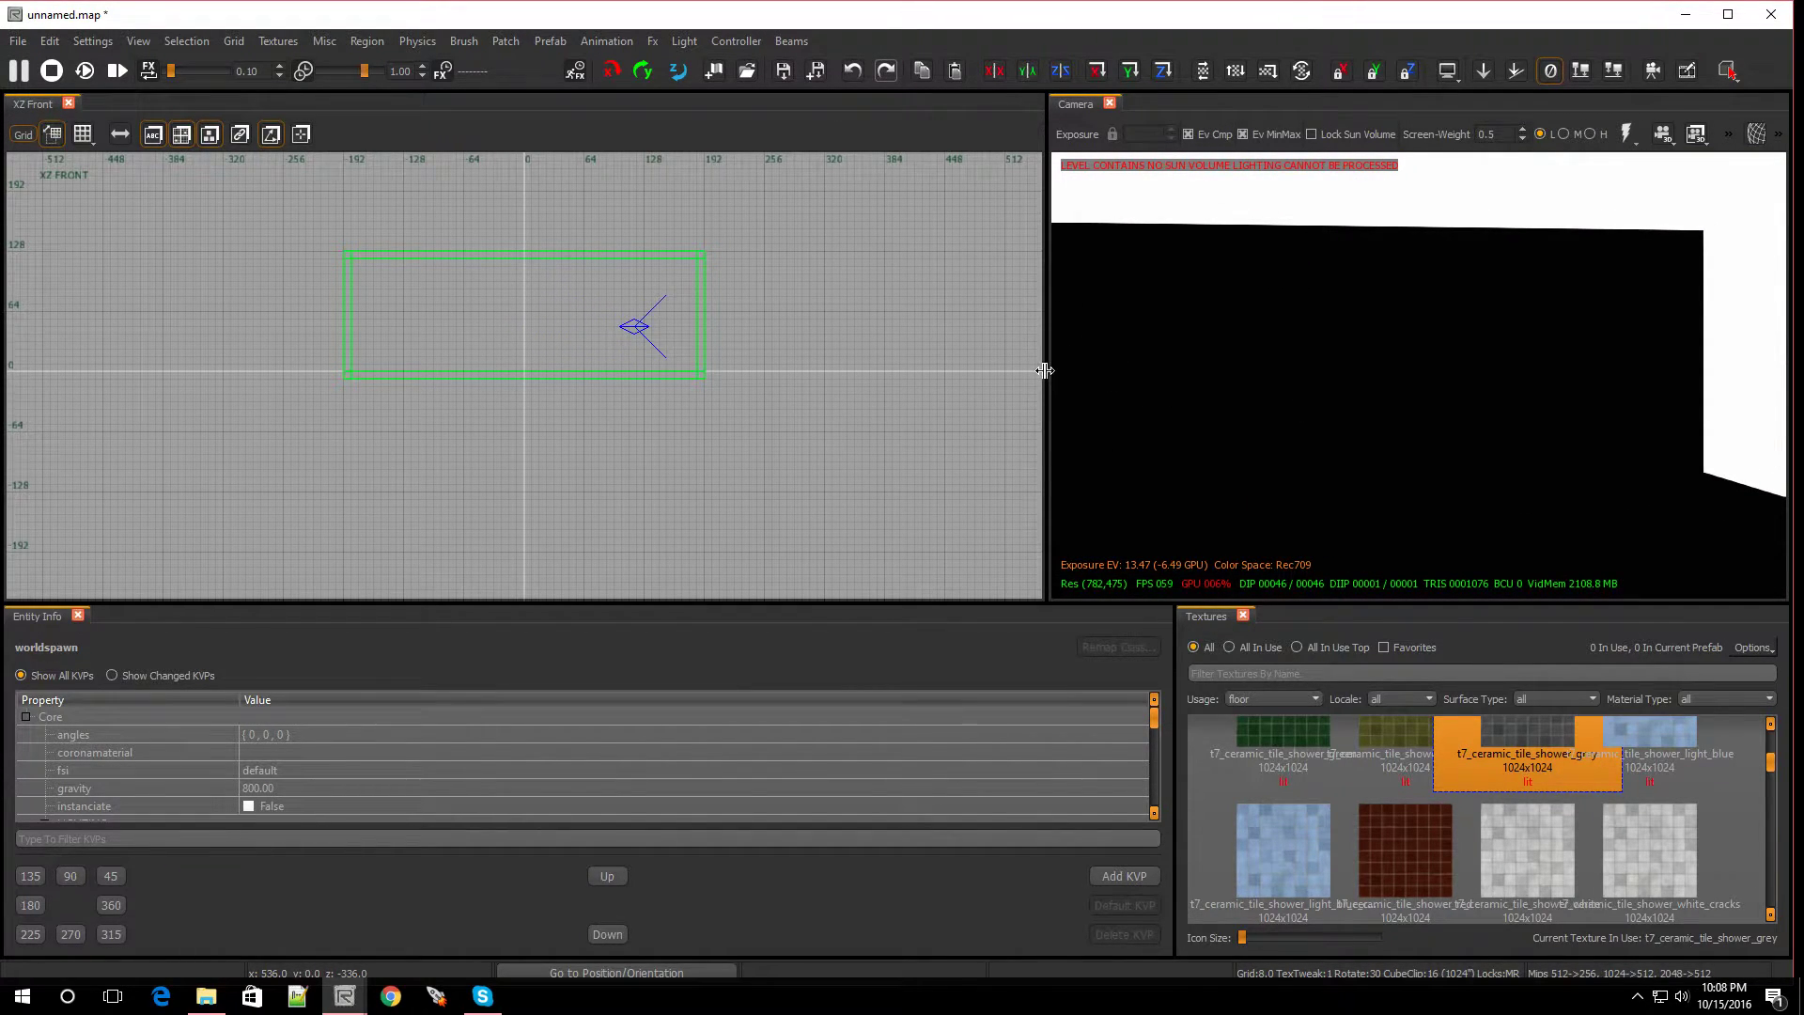
{"action": "left_click_drag", "start_coordinate": [1045, 370], "coordinate": [598, 393]}
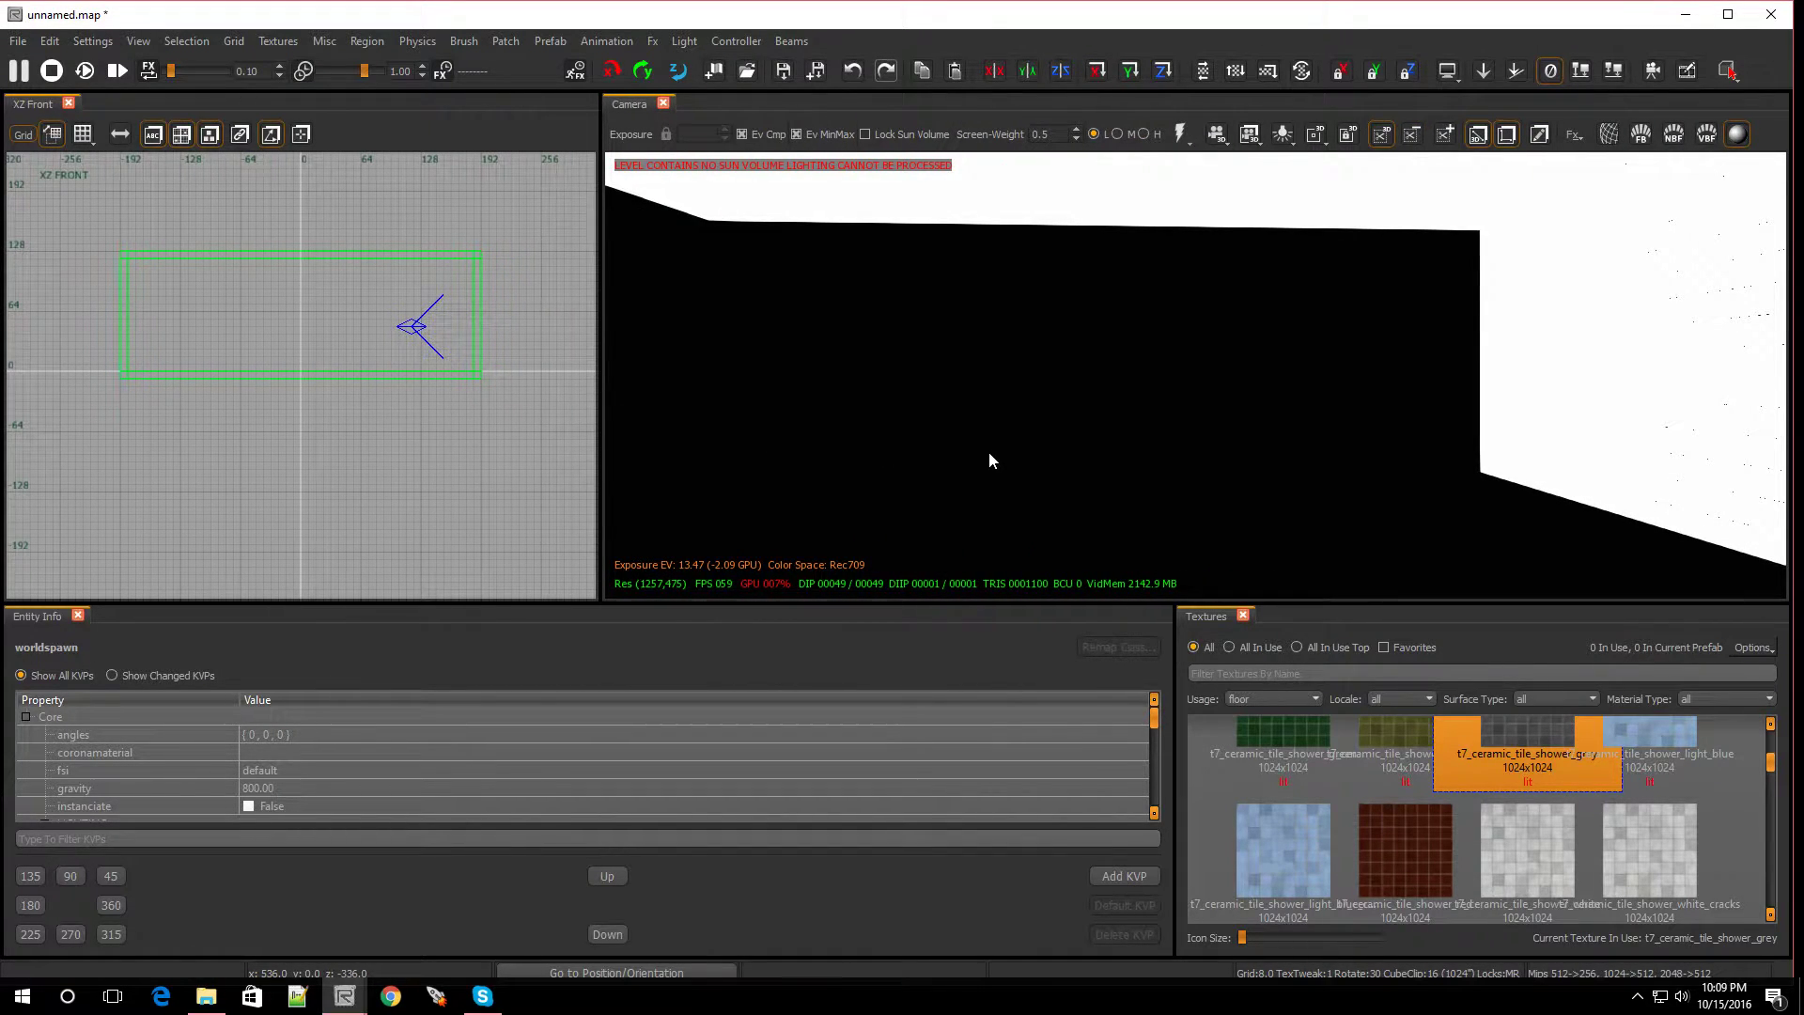
{"action": "right_click_drag", "start_coordinate": [988, 453], "coordinate": [1118, 451]}
{"action": "key", "text": "Down"}
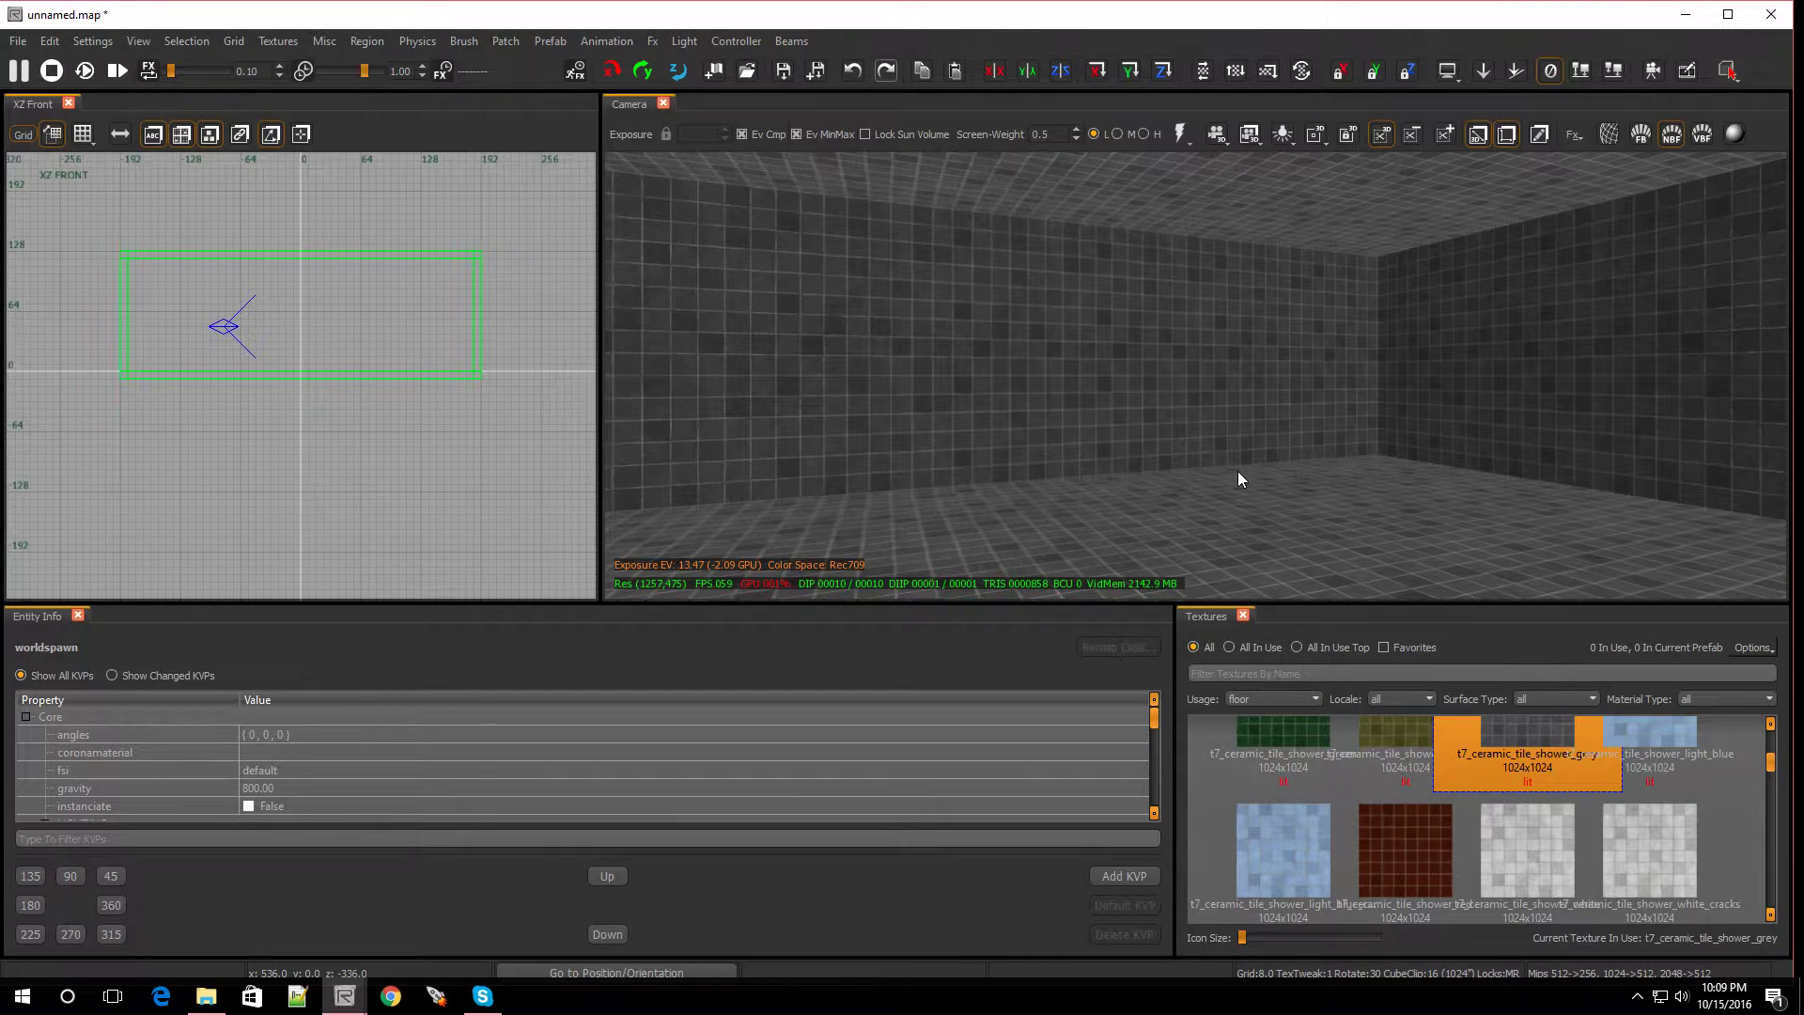
Compare the tiled room in lit, unlit and game view modes, return to the normal lit view and look around.
{"action": "key", "text": "F10"}
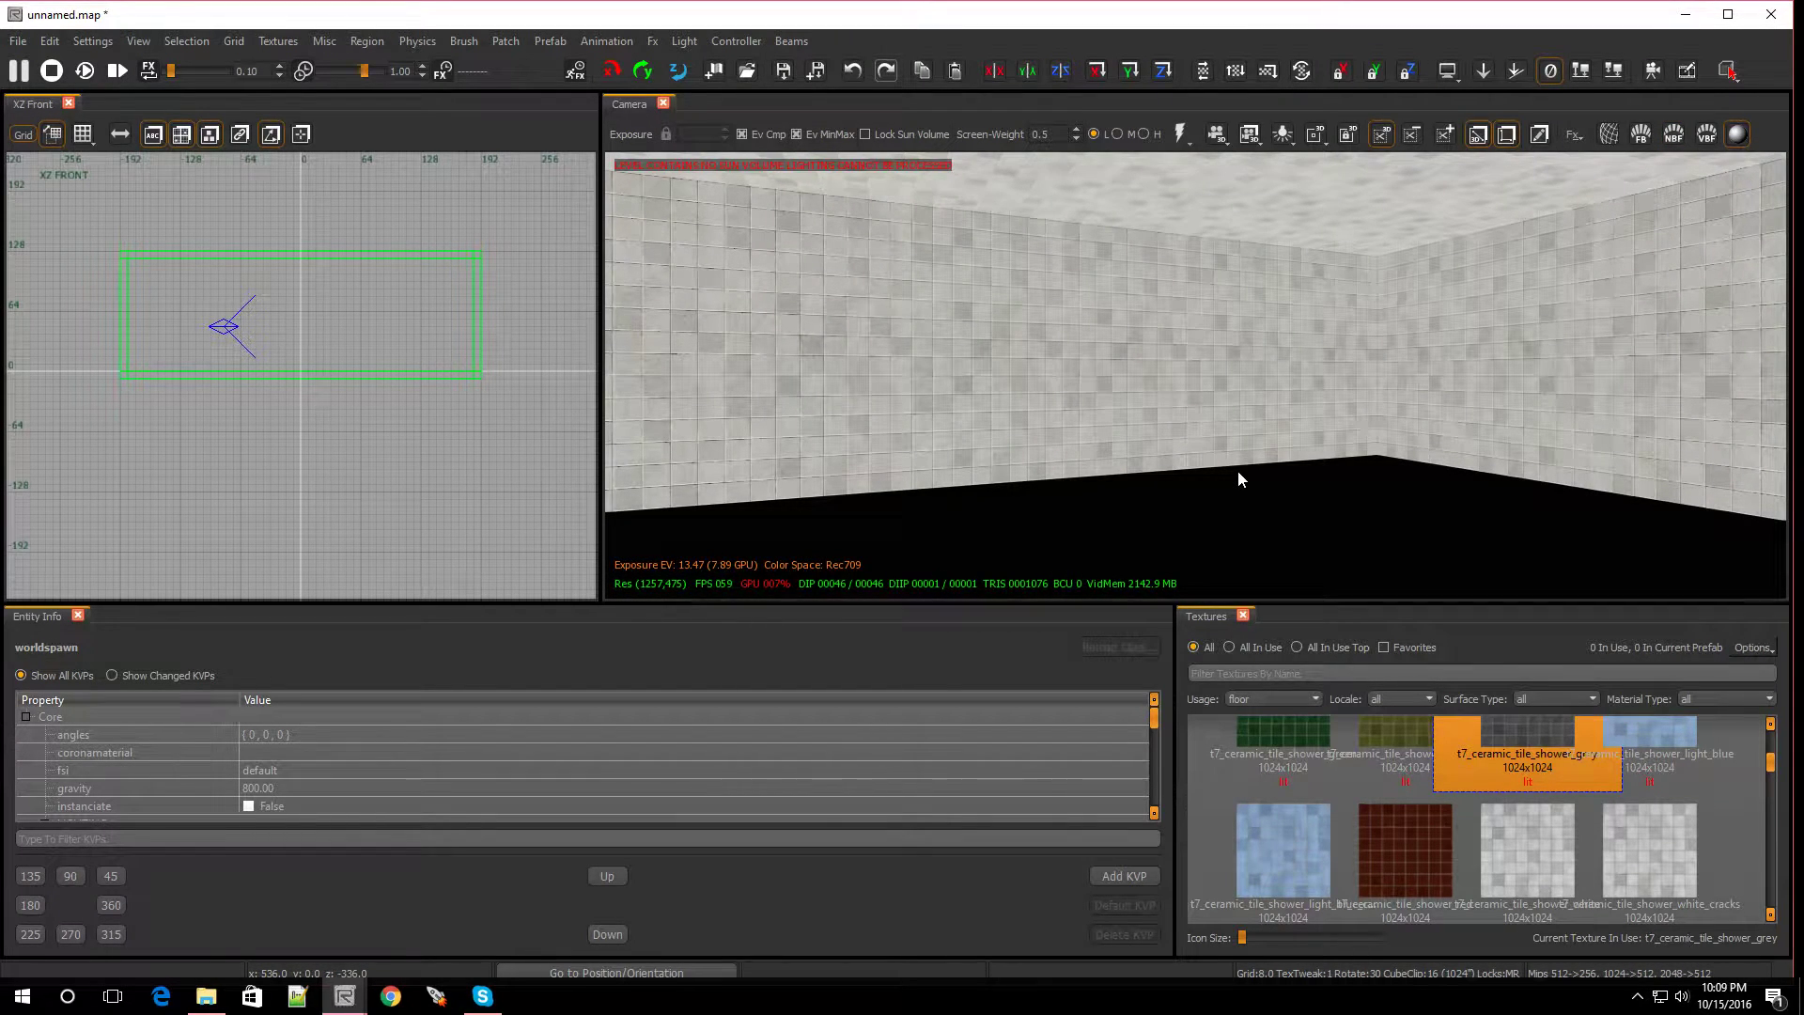
{"action": "key", "text": "F11"}
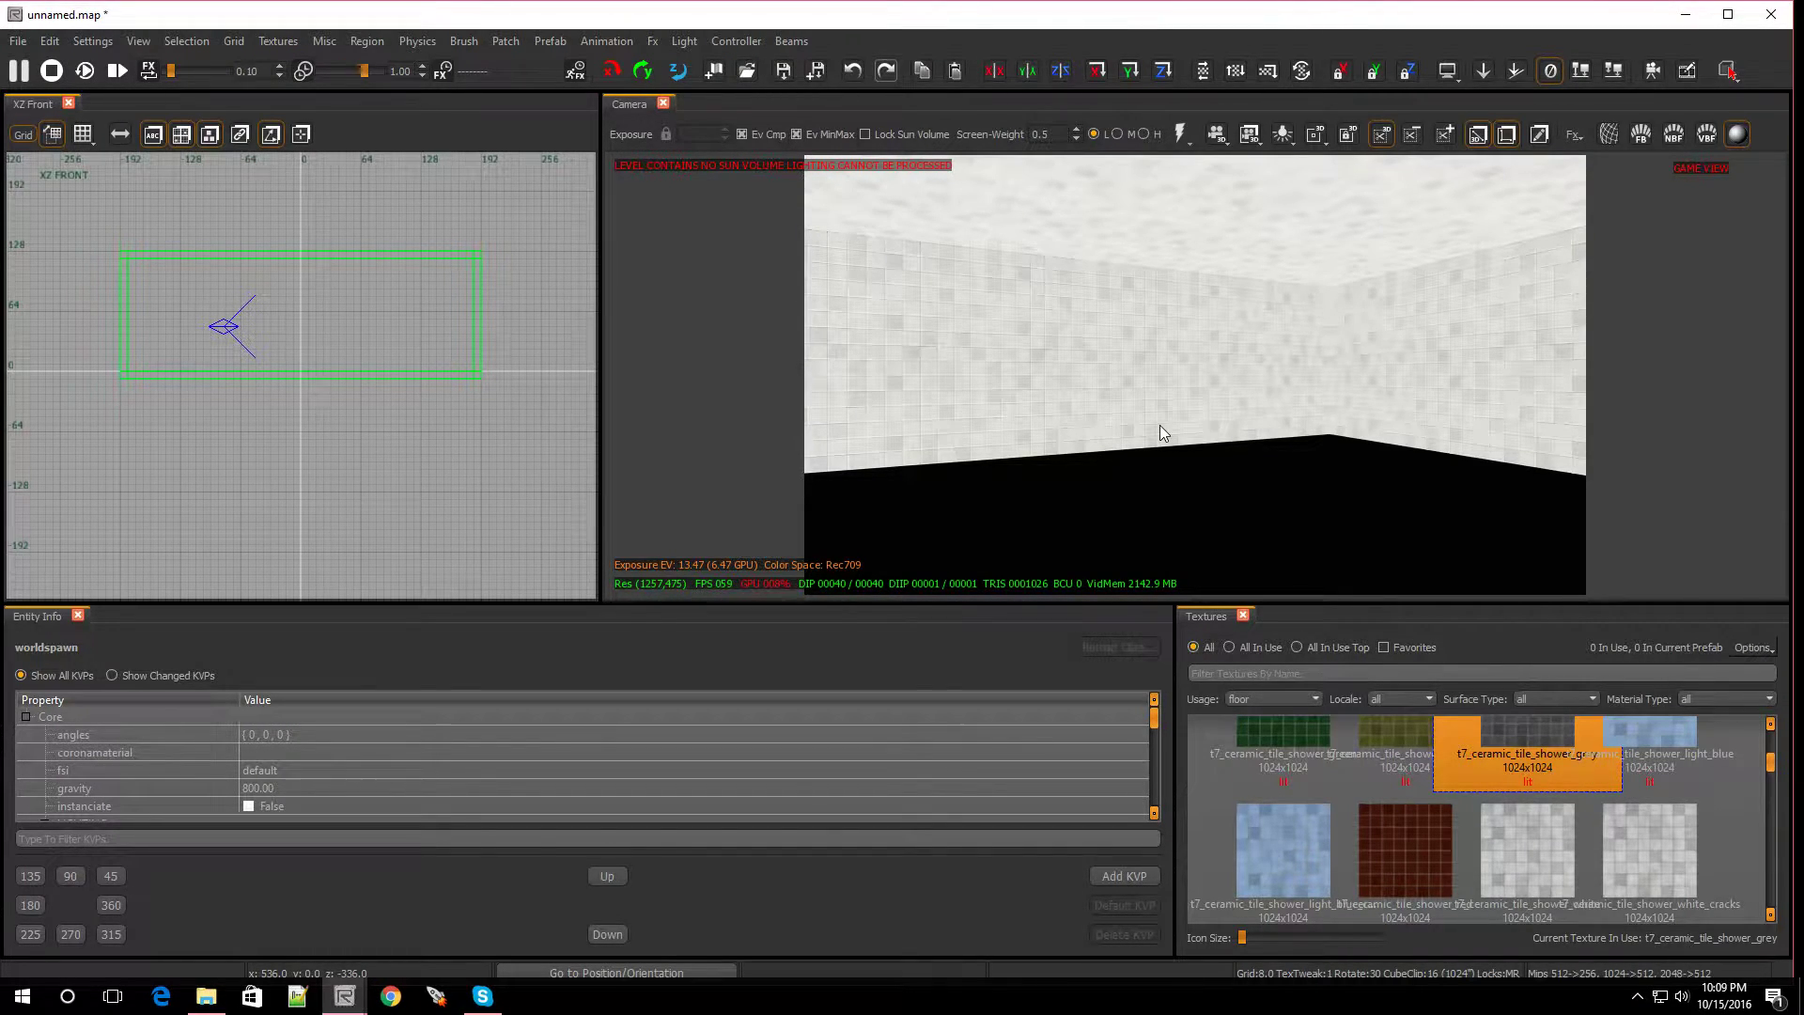
{"action": "key", "text": "F10"}
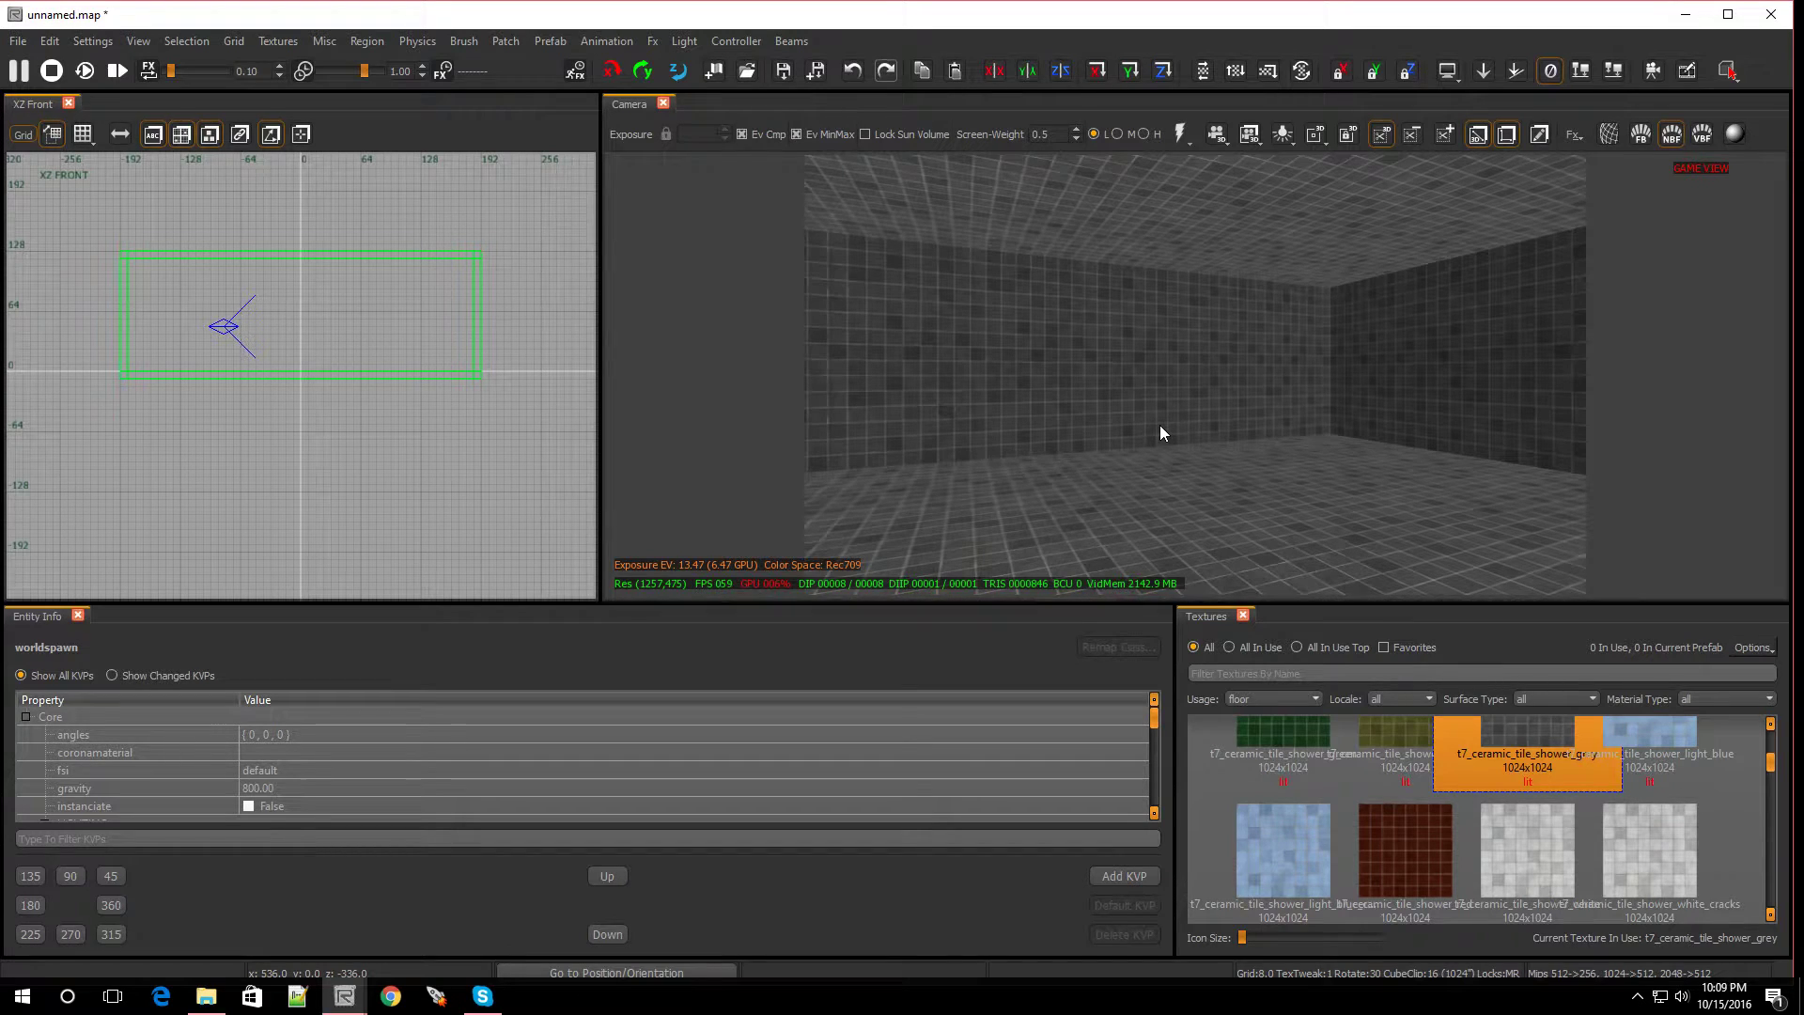
{"action": "key", "text": "F5"}
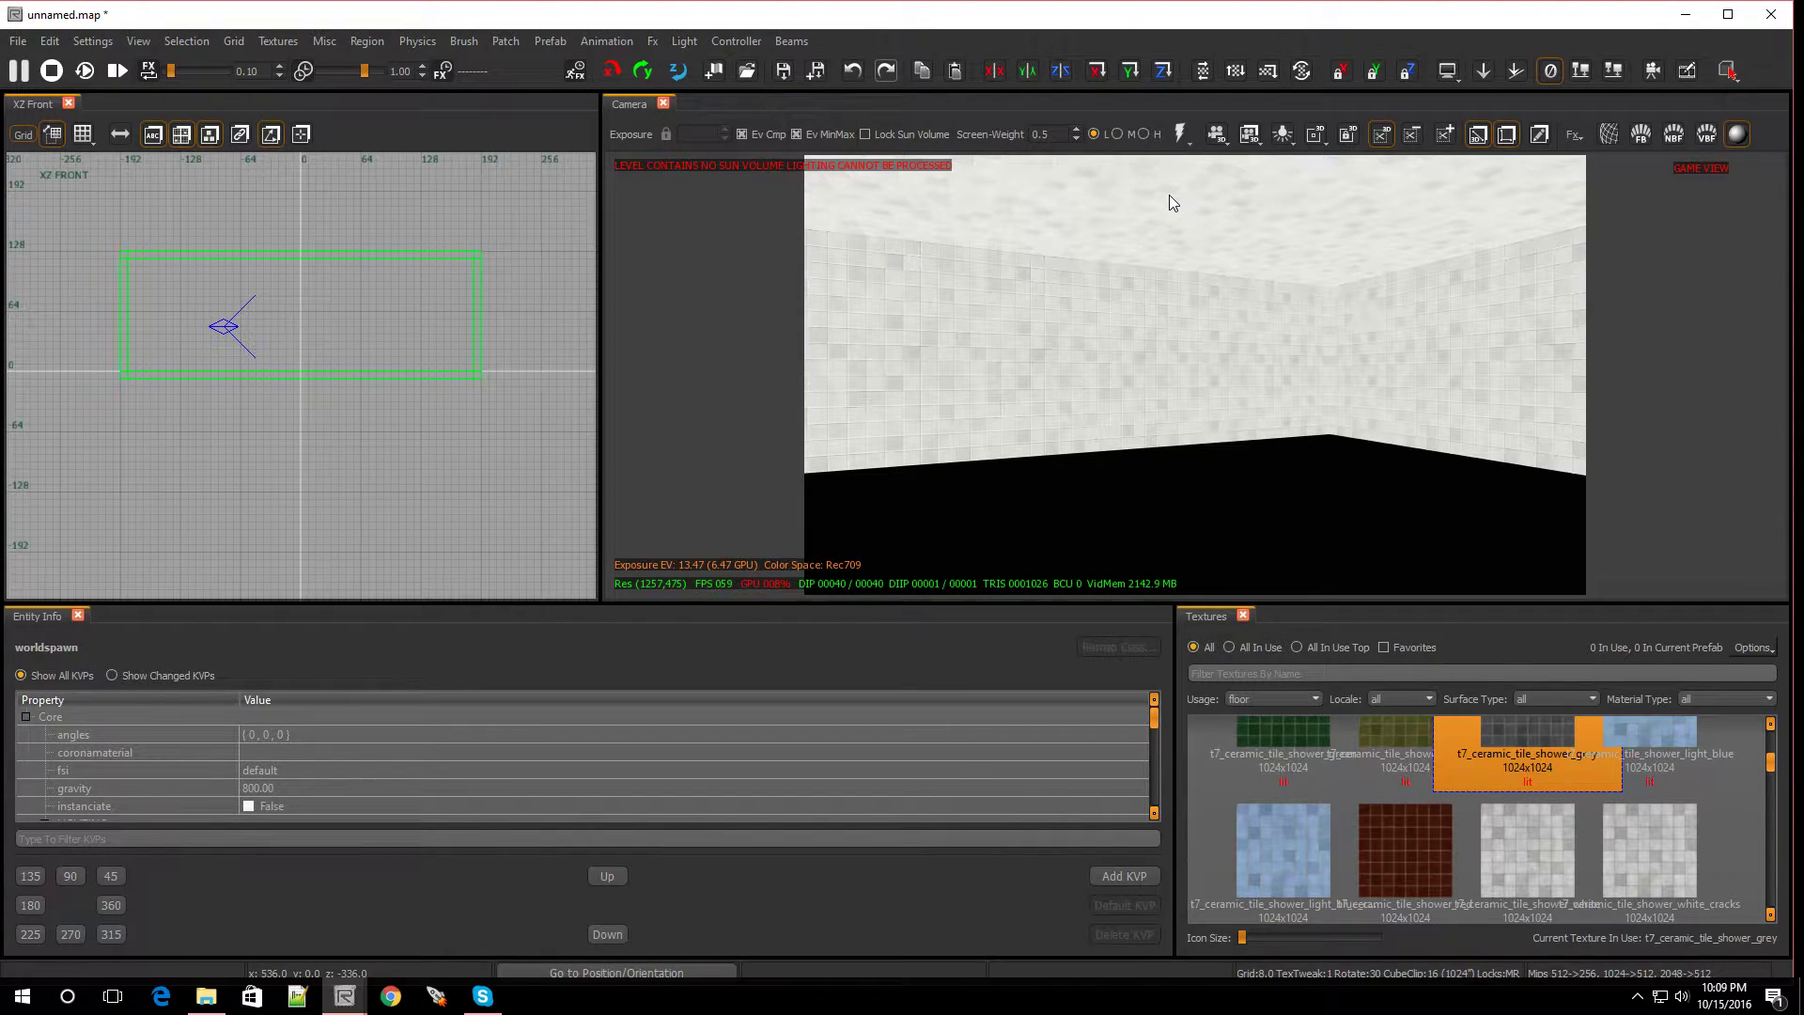
{"action": "key", "text": "g"}
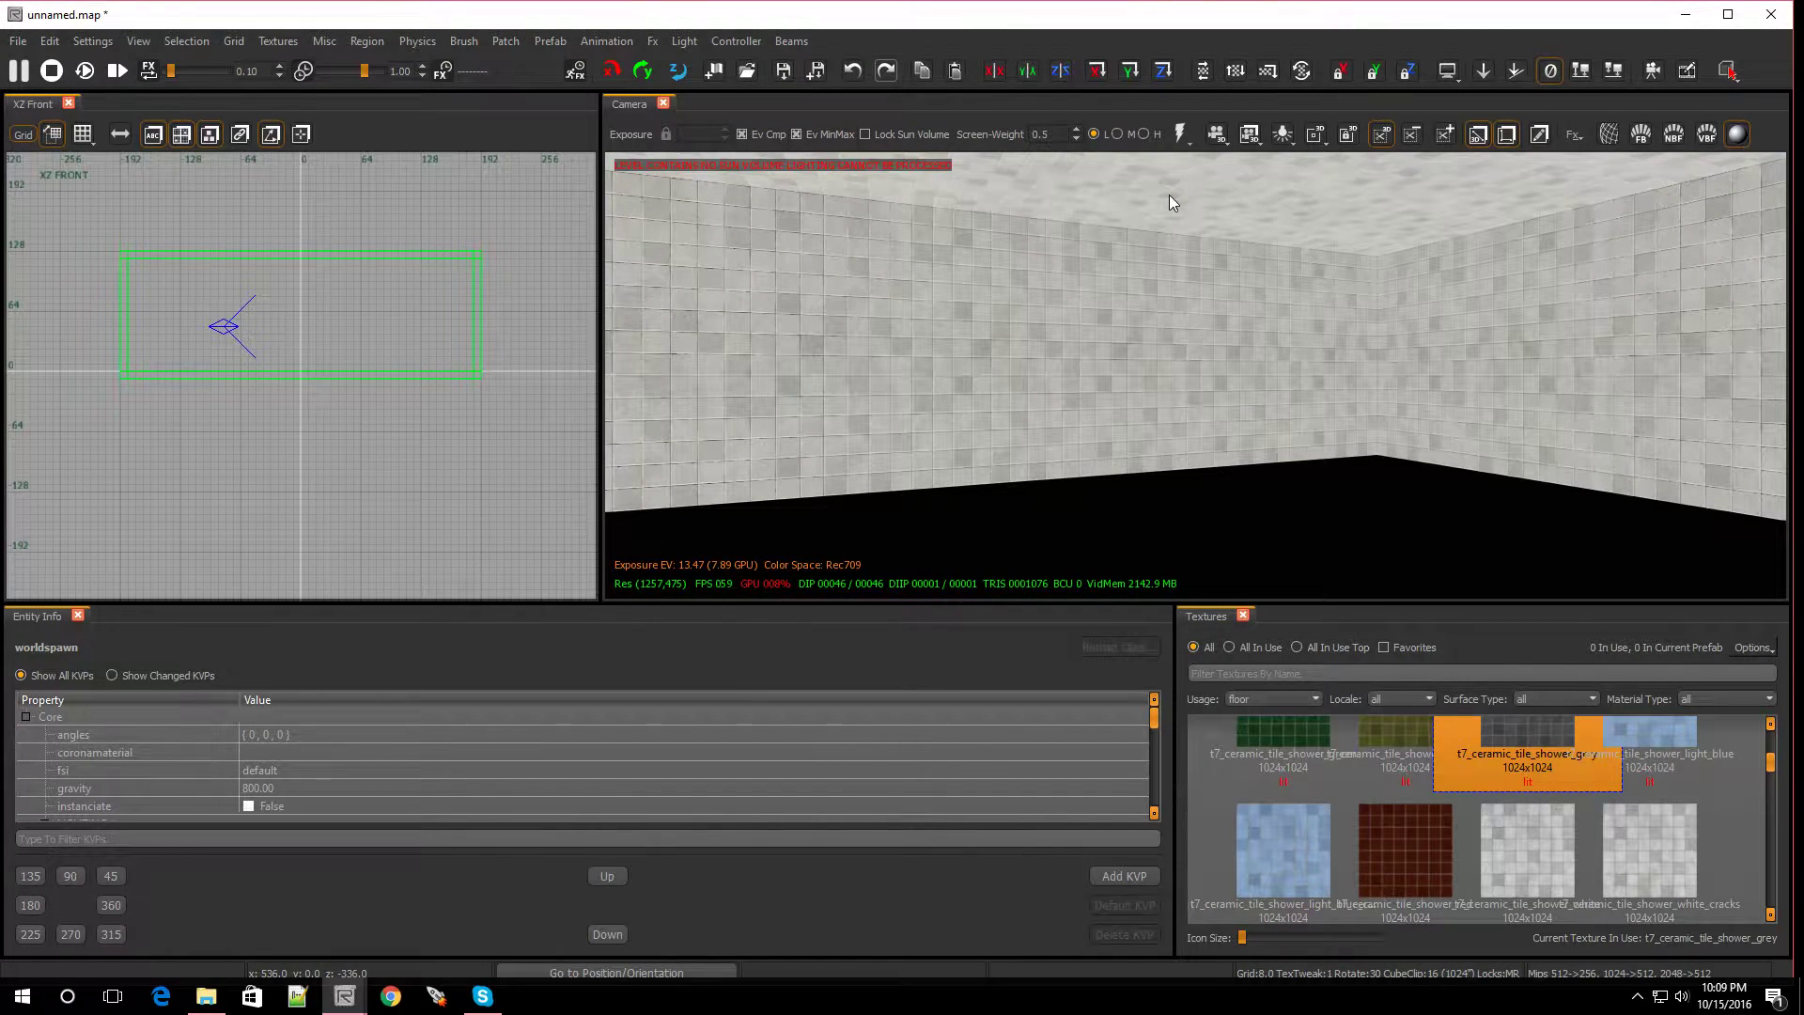
{"action": "mouse_move", "coordinate": [1160, 432]}
{"action": "right_mouse_down"}
{"action": "mouse_move", "coordinate": [996, 437]}
{"action": "mouse_move", "coordinate": [977, 470]}
{"action": "mouse_move", "coordinate": [996, 423]}
{"action": "mouse_move", "coordinate": [714, 423]}
{"action": "mouse_move", "coordinate": [1147, 372]}
{"action": "right_mouse_up"}
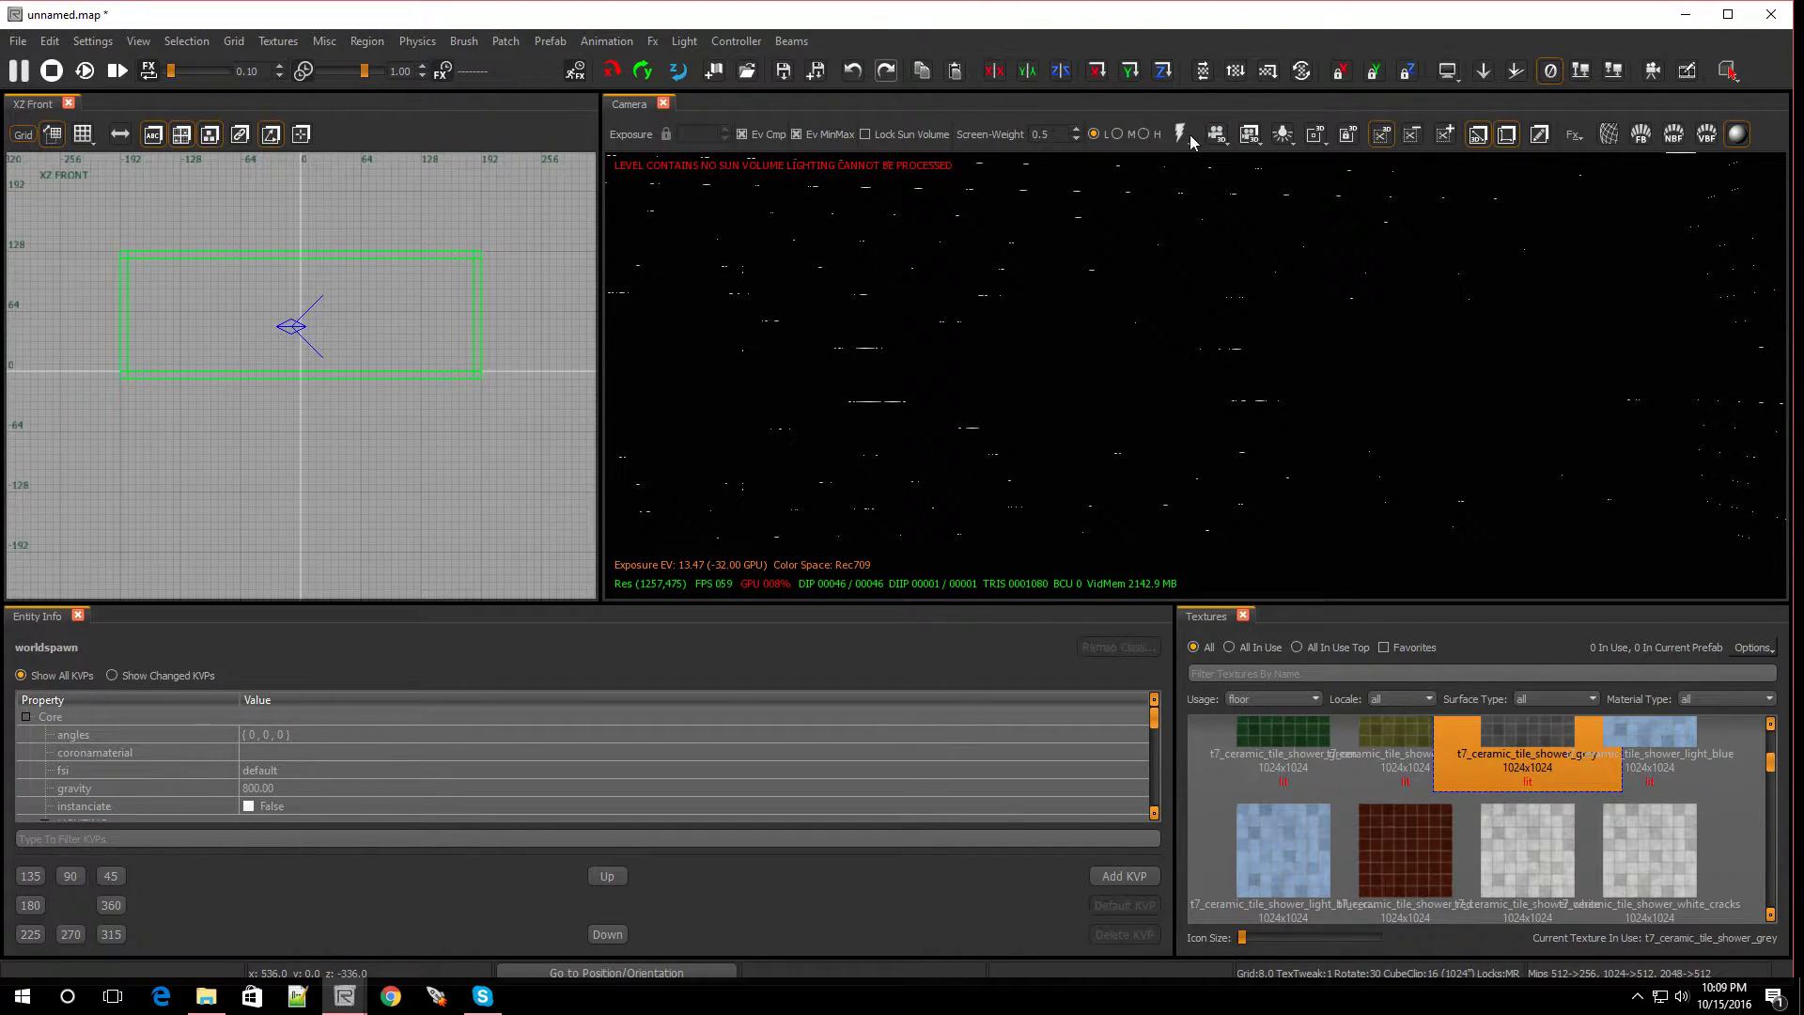
{"action": "mouse_move", "coordinate": [1237, 312]}
{"action": "right_mouse_down"}
{"action": "mouse_move", "coordinate": [1783, 320]}
{"action": "mouse_move", "coordinate": [1221, 287]}
{"action": "right_mouse_up"}
Place a volume sun entity over the room in the top view and minimize the Entity Browser.
{"action": "key", "text": "ctrl+Tab"}
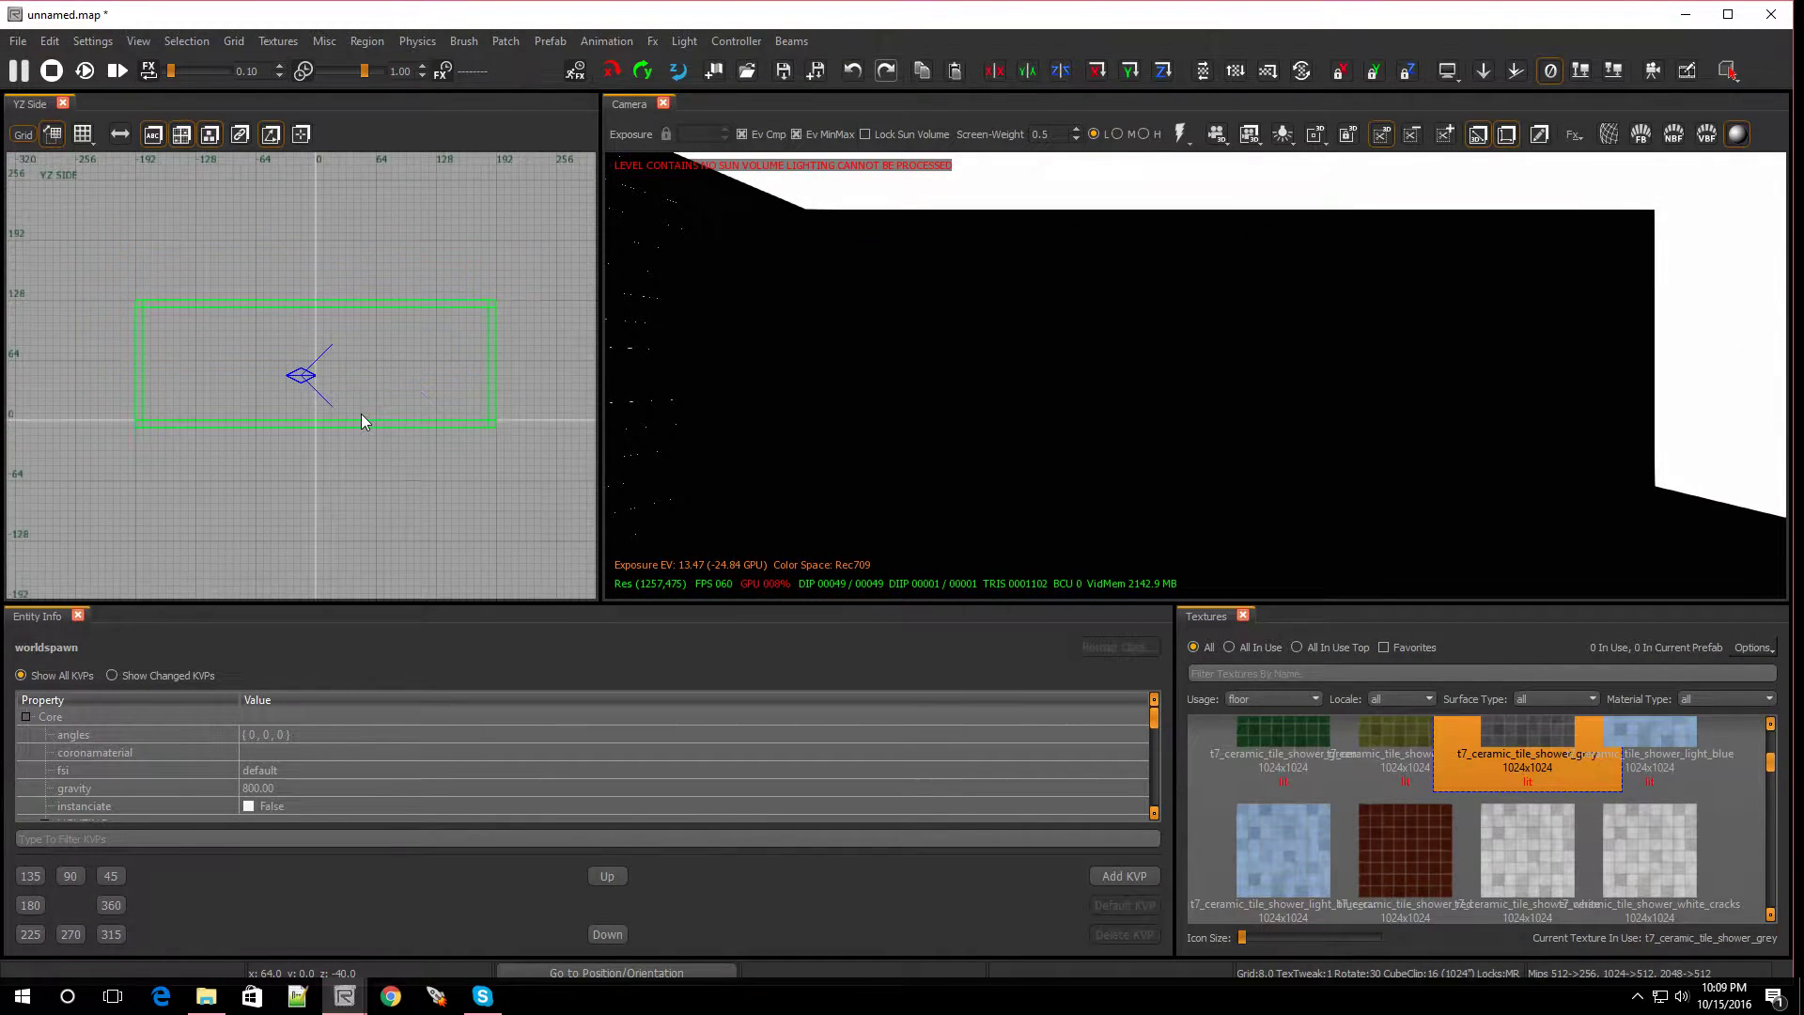
{"action": "key", "text": "ctrl+Tab"}
{"action": "scroll", "coordinate": [319, 399], "scroll_direction": "down", "scroll_amount": 5}
{"action": "scroll", "coordinate": [282, 414], "scroll_direction": "up", "scroll_amount": 2}
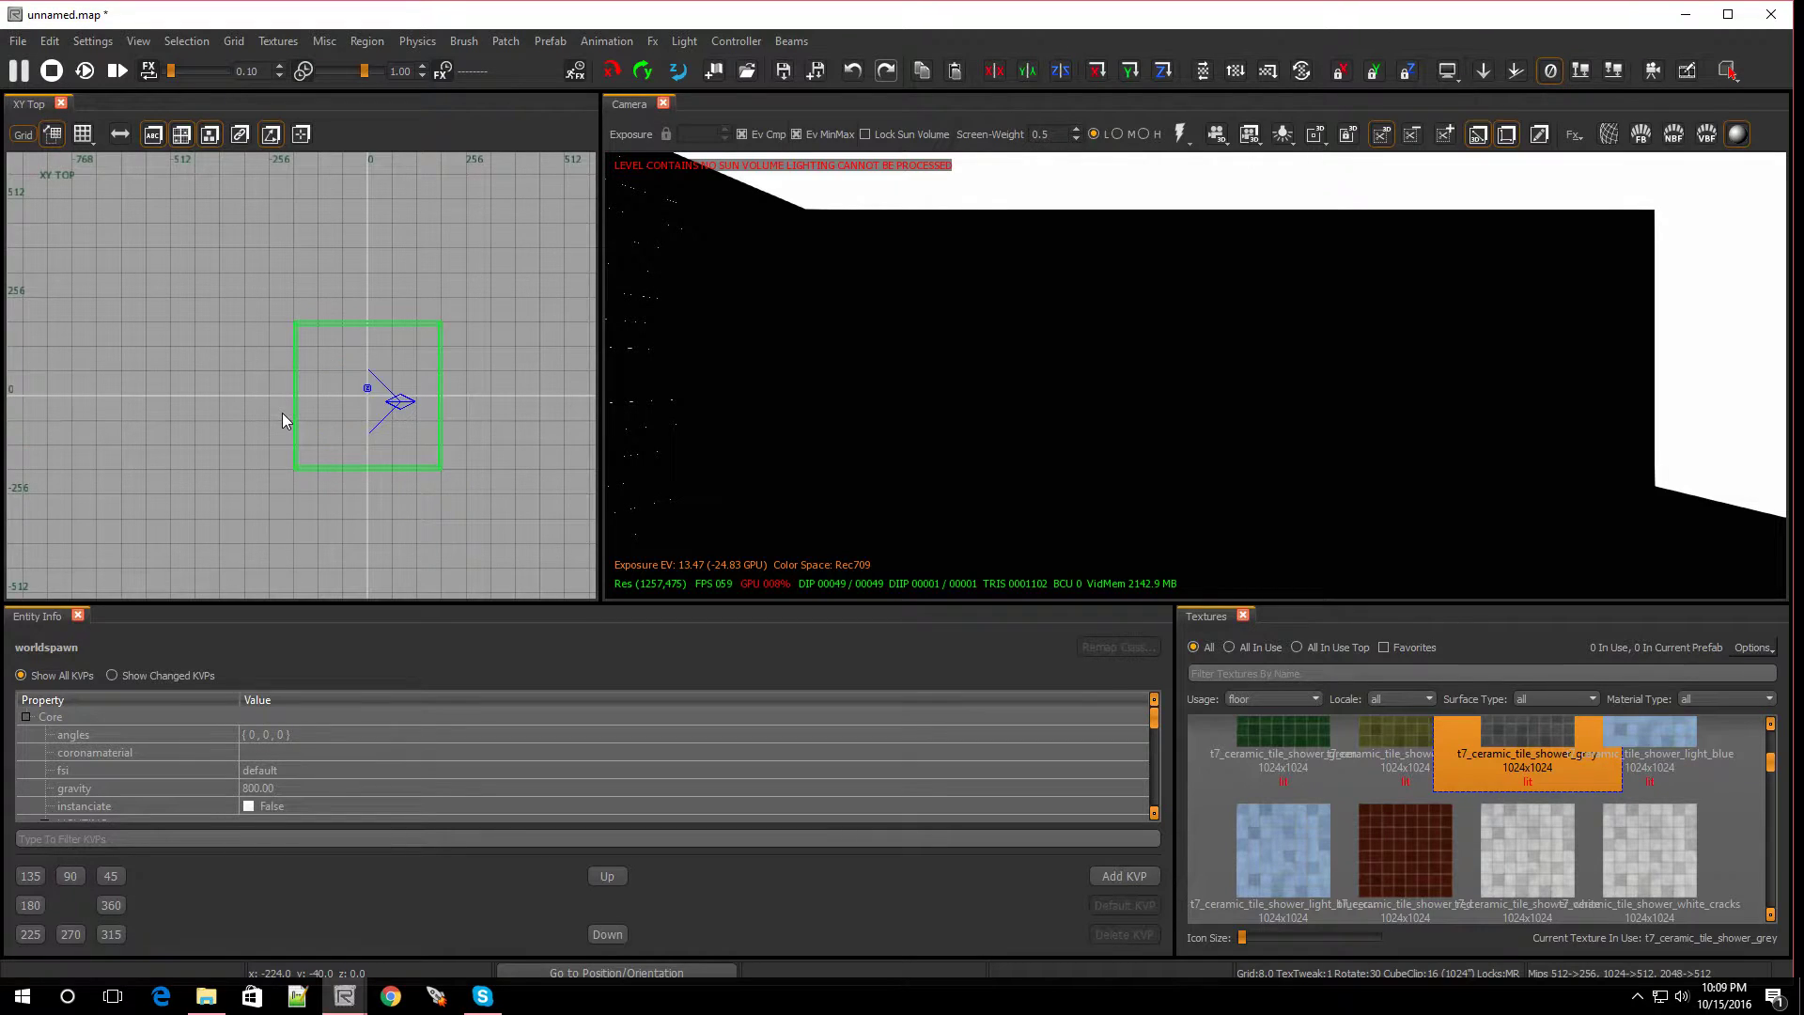
{"action": "key", "text": "b"}
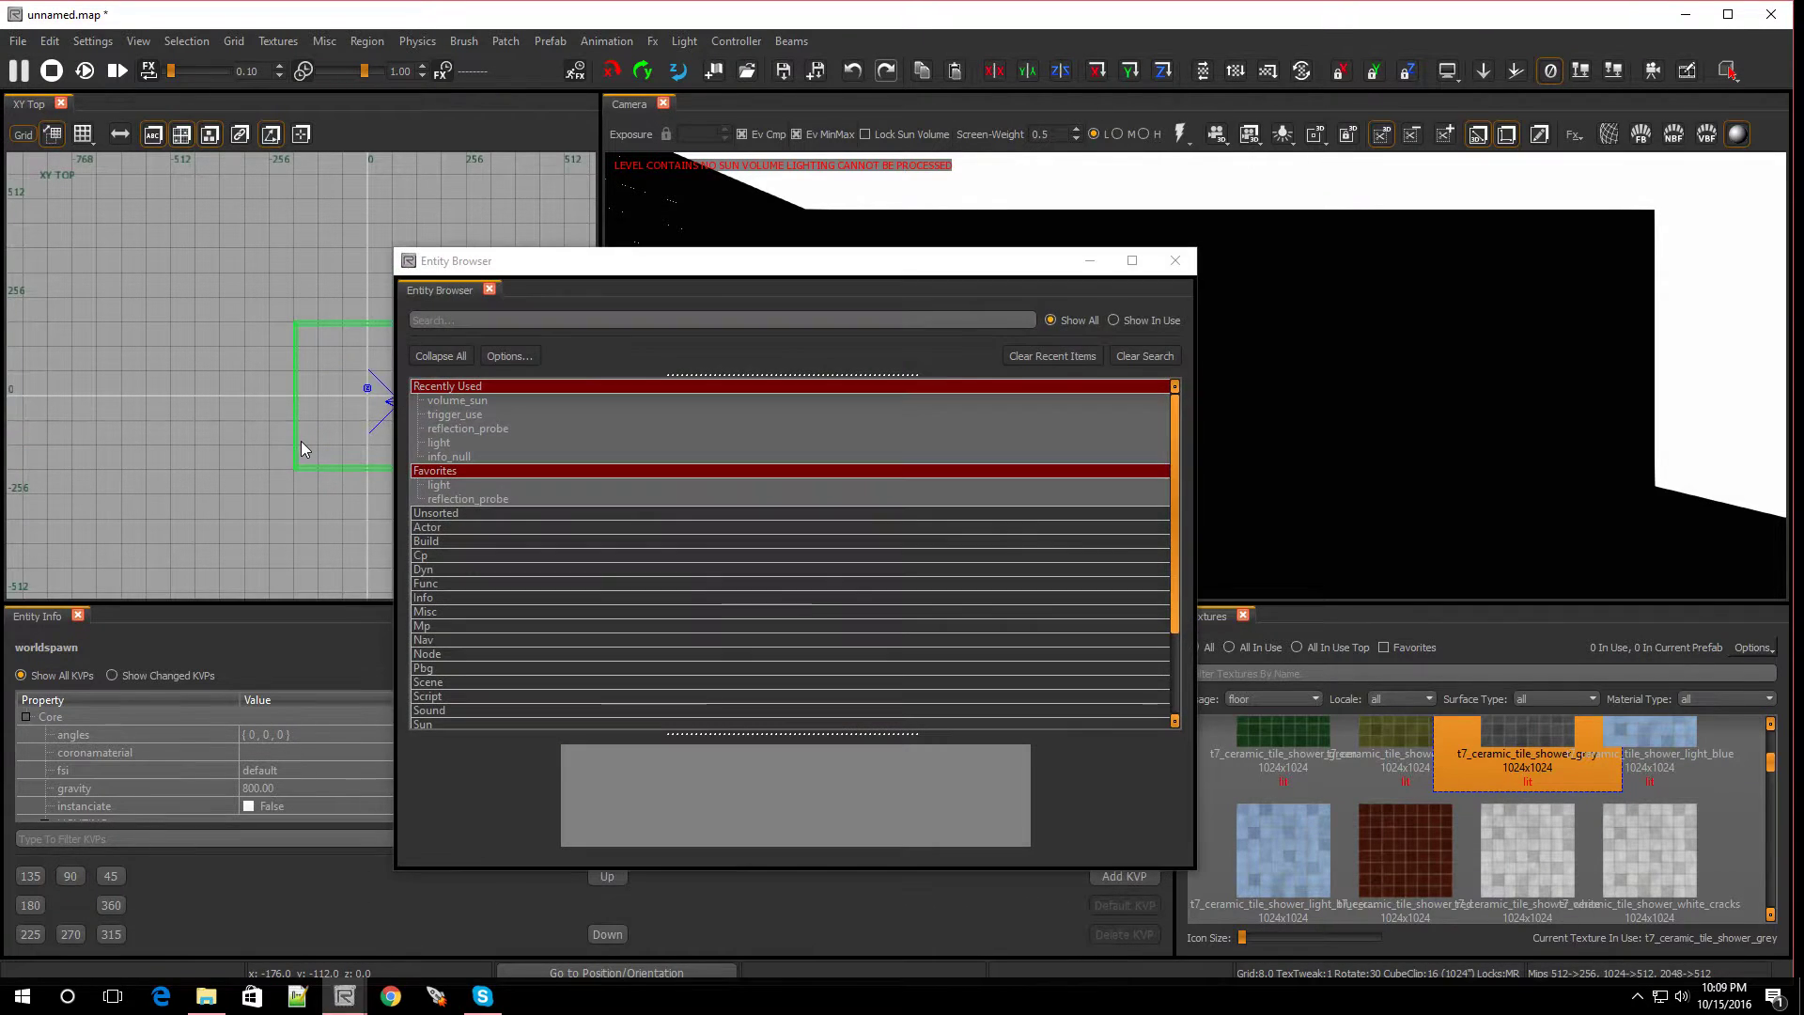
{"action": "scroll", "coordinate": [499, 667], "scroll_direction": "down", "scroll_amount": 3}
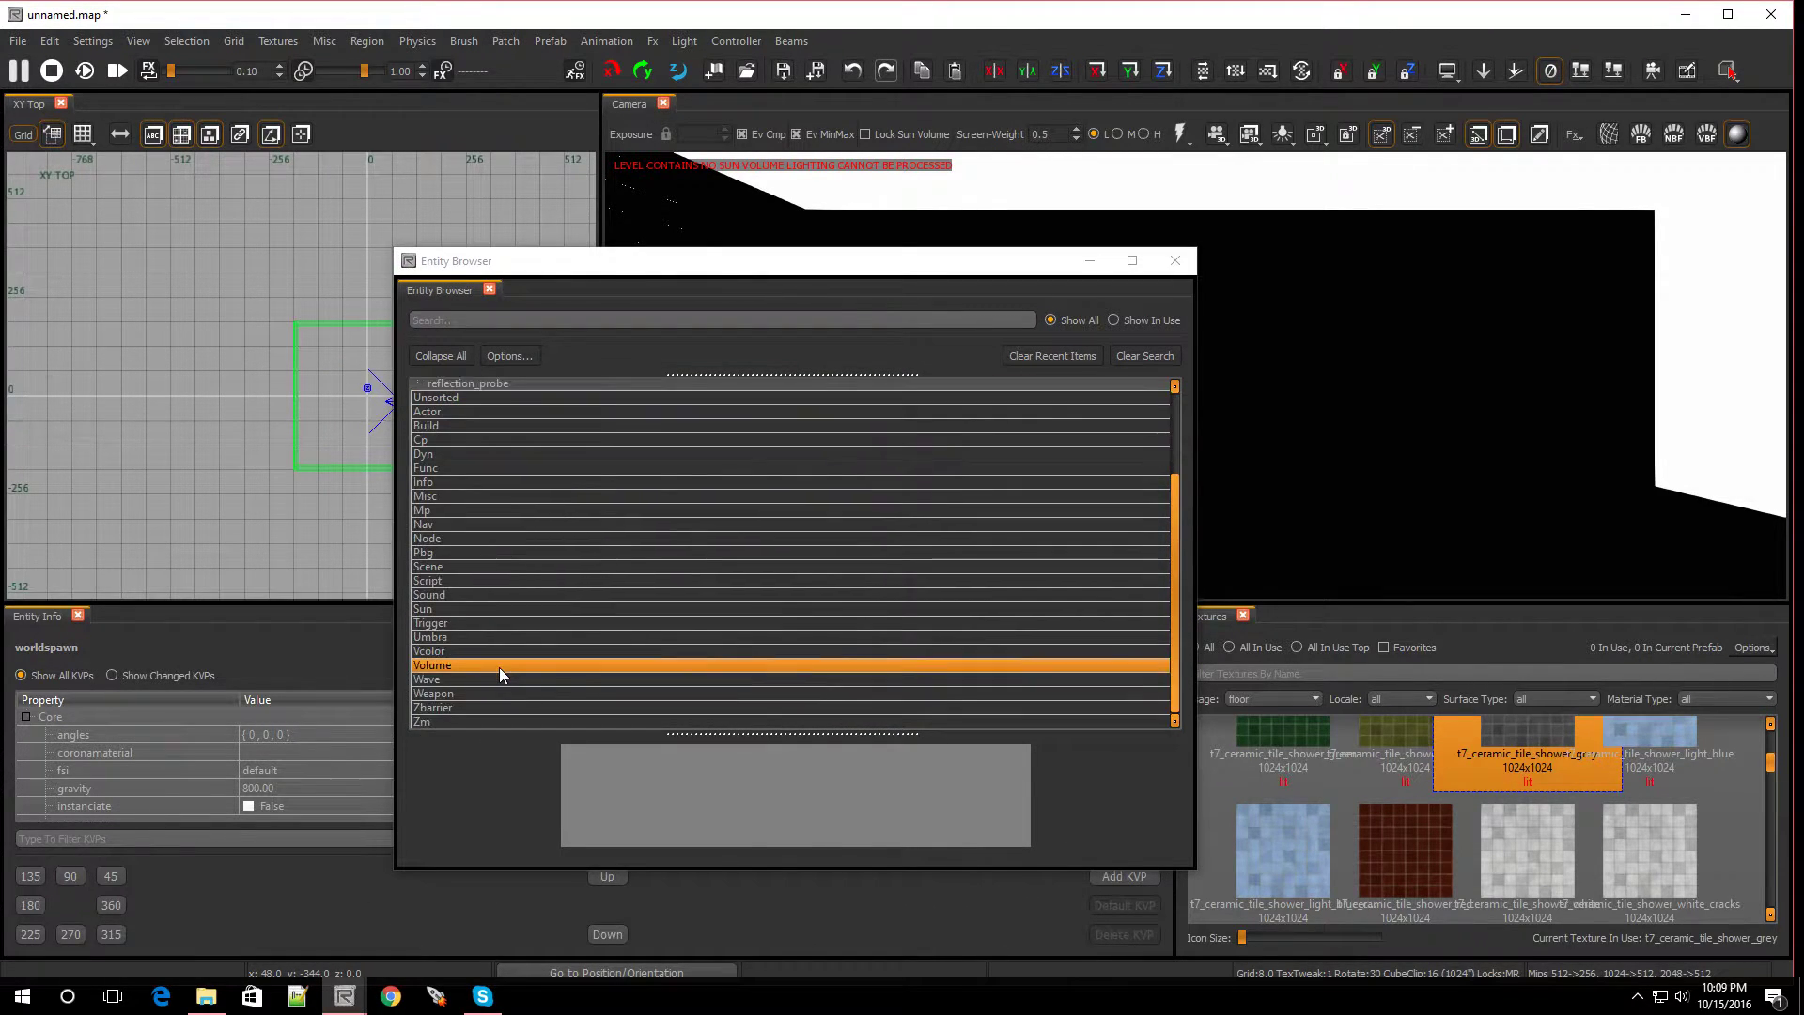
{"action": "double_click", "coordinate": [479, 663]}
{"action": "scroll", "coordinate": [480, 663], "scroll_direction": "down", "scroll_amount": 4}
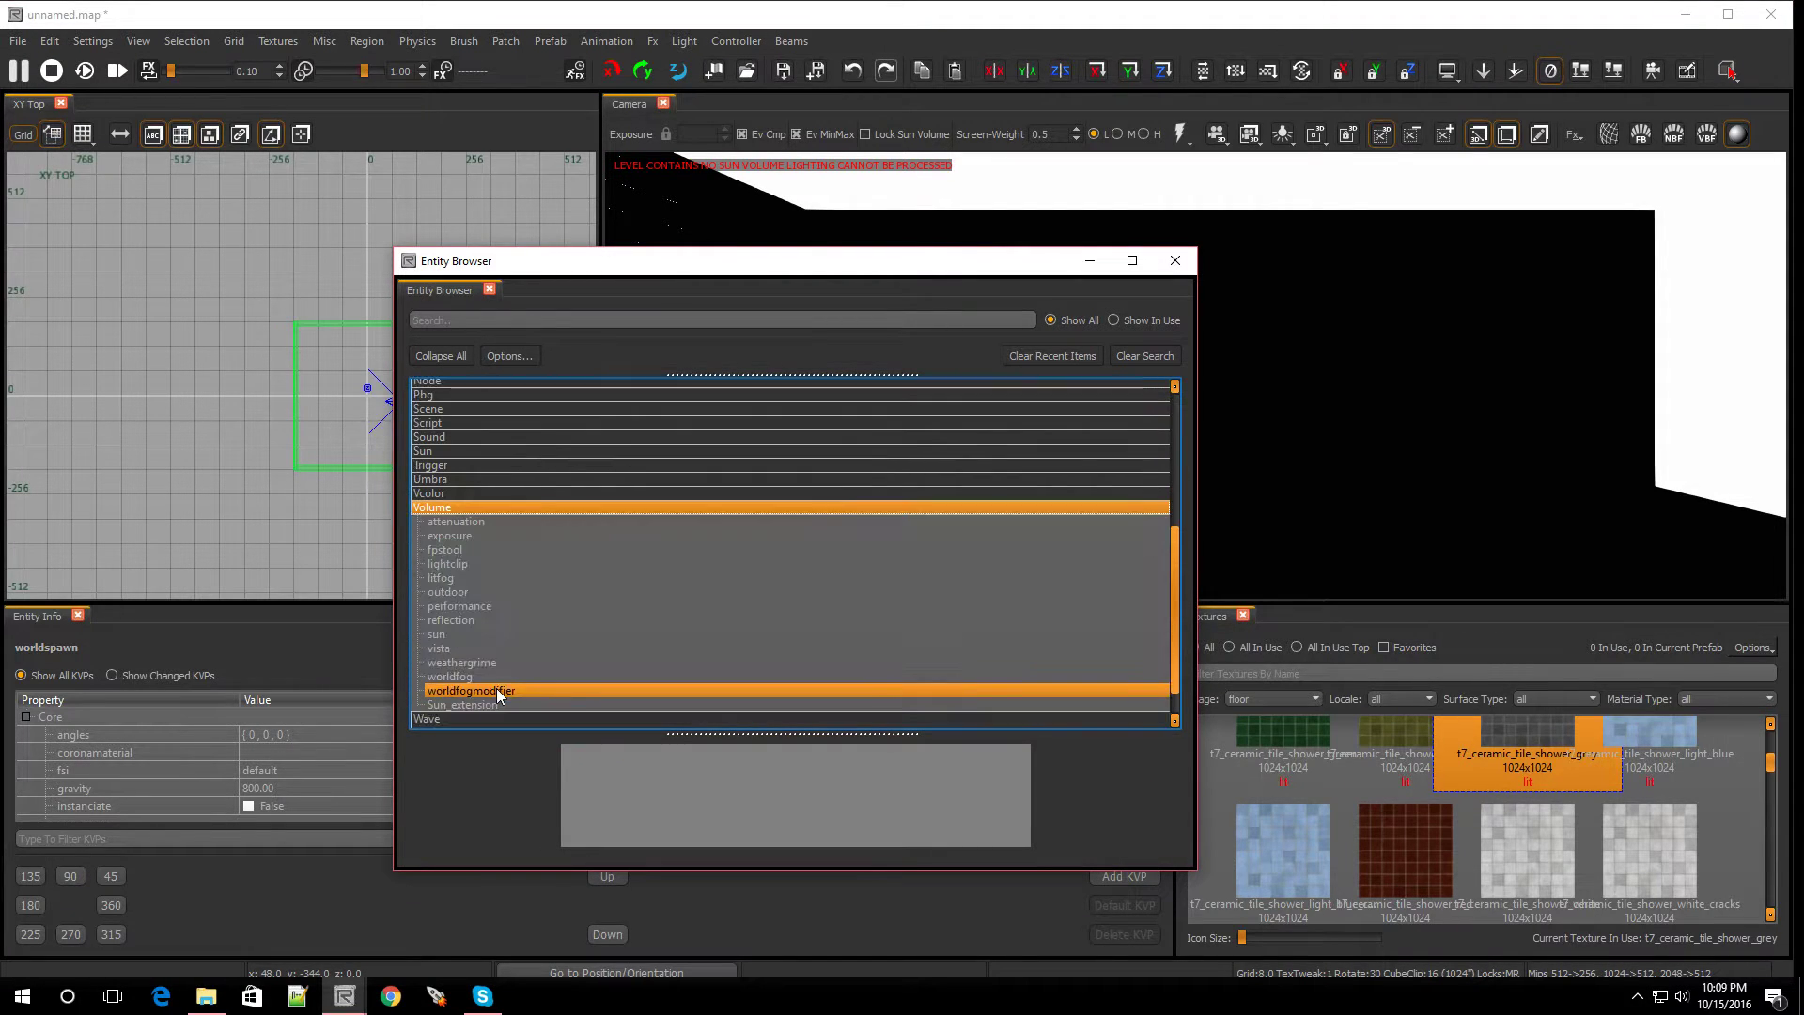
{"action": "left_click_drag", "start_coordinate": [488, 637], "coordinate": [265, 251]}
{"action": "left_click", "coordinate": [1090, 263]}
Stretch the sun volume to 616 by 536 units and 192 units high so it extends beyond the room.
{"action": "left_click_drag", "start_coordinate": [317, 329], "coordinate": [522, 329]}
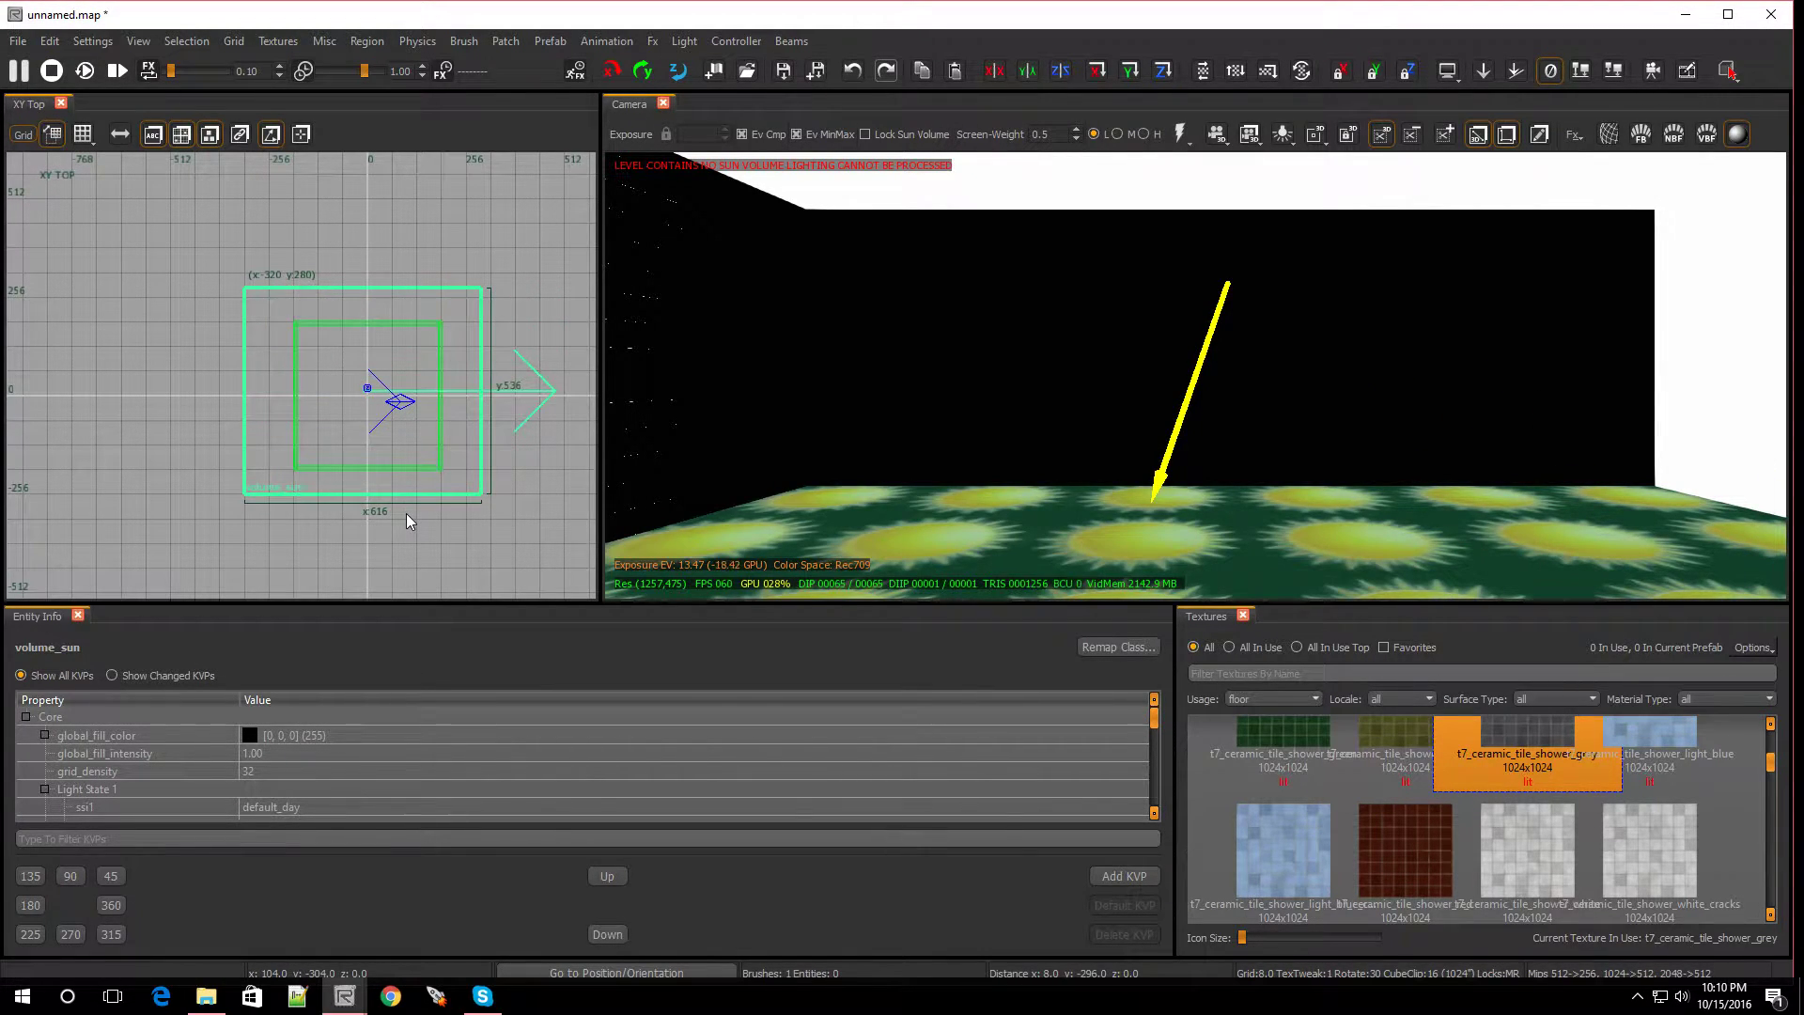
{"action": "key", "text": "ctrl+Tab"}
{"action": "left_click_drag", "start_coordinate": [352, 318], "coordinate": [355, 247]}
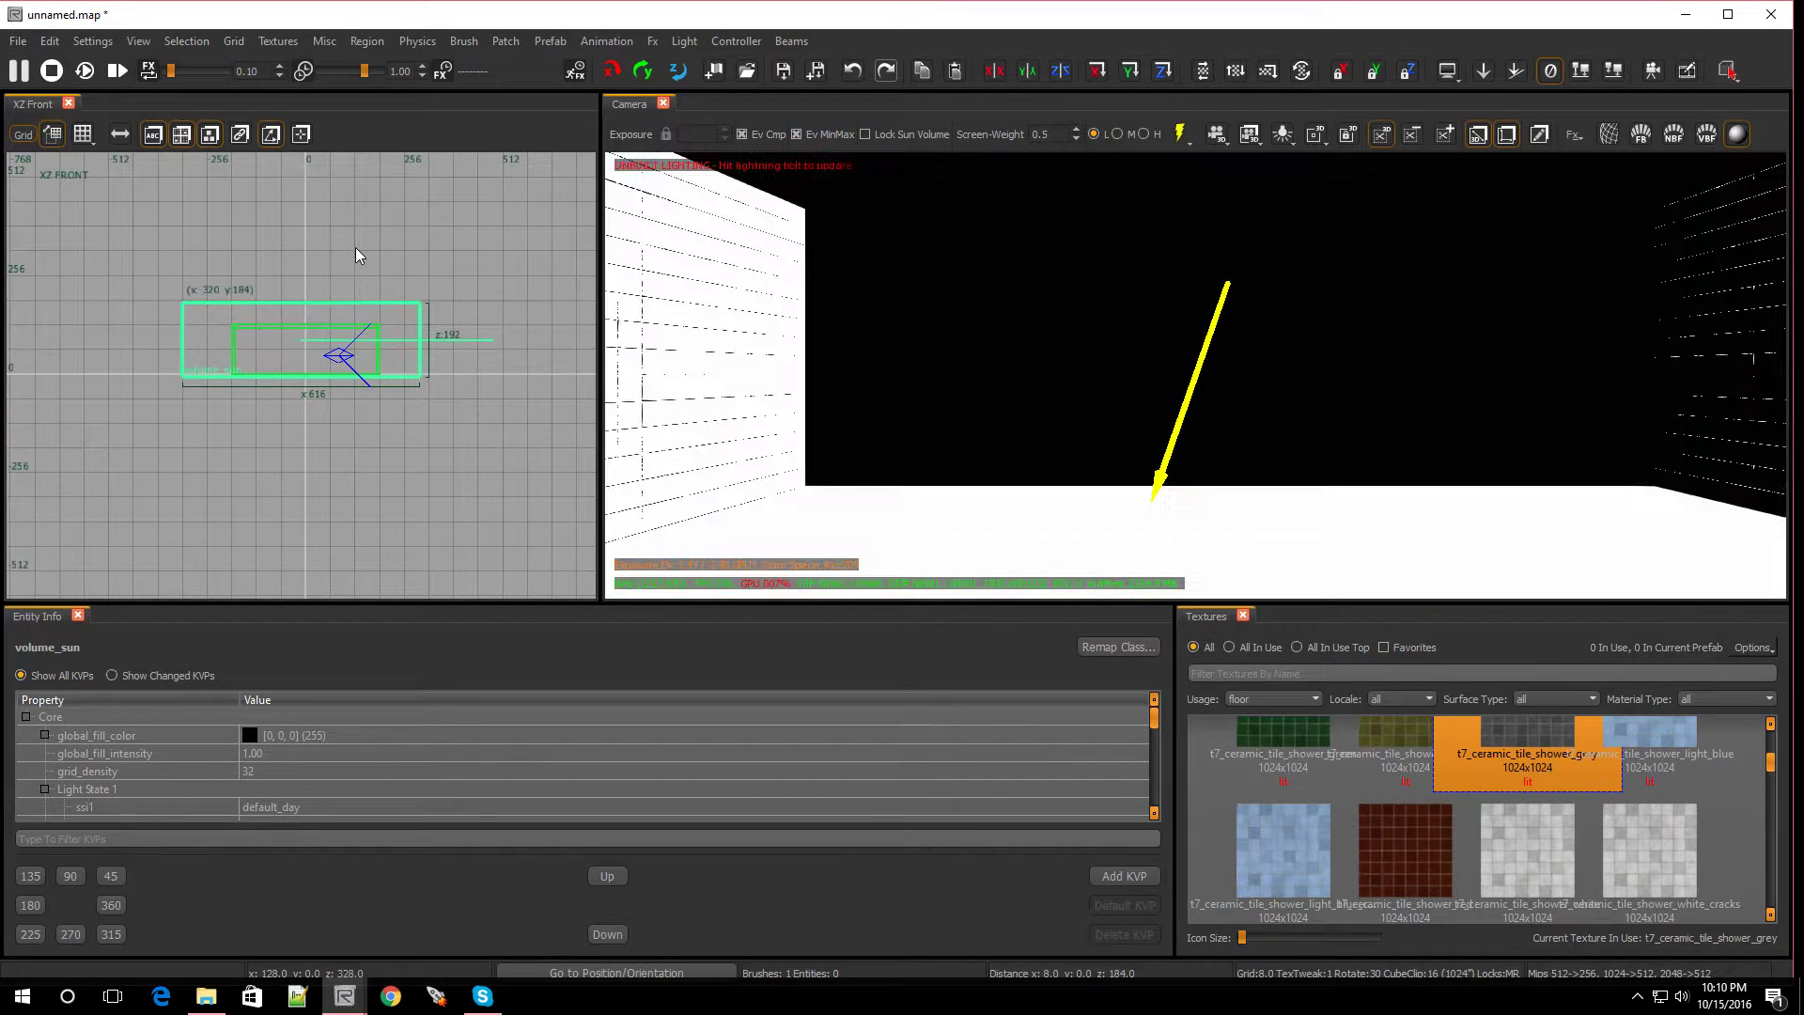
Extend the sun volume below the room's floor to 288 units high, deselect it, update the lighting and look around the room.
{"action": "left_click_drag", "start_coordinate": [342, 382], "coordinate": [345, 420]}
{"action": "key", "text": "Escape"}
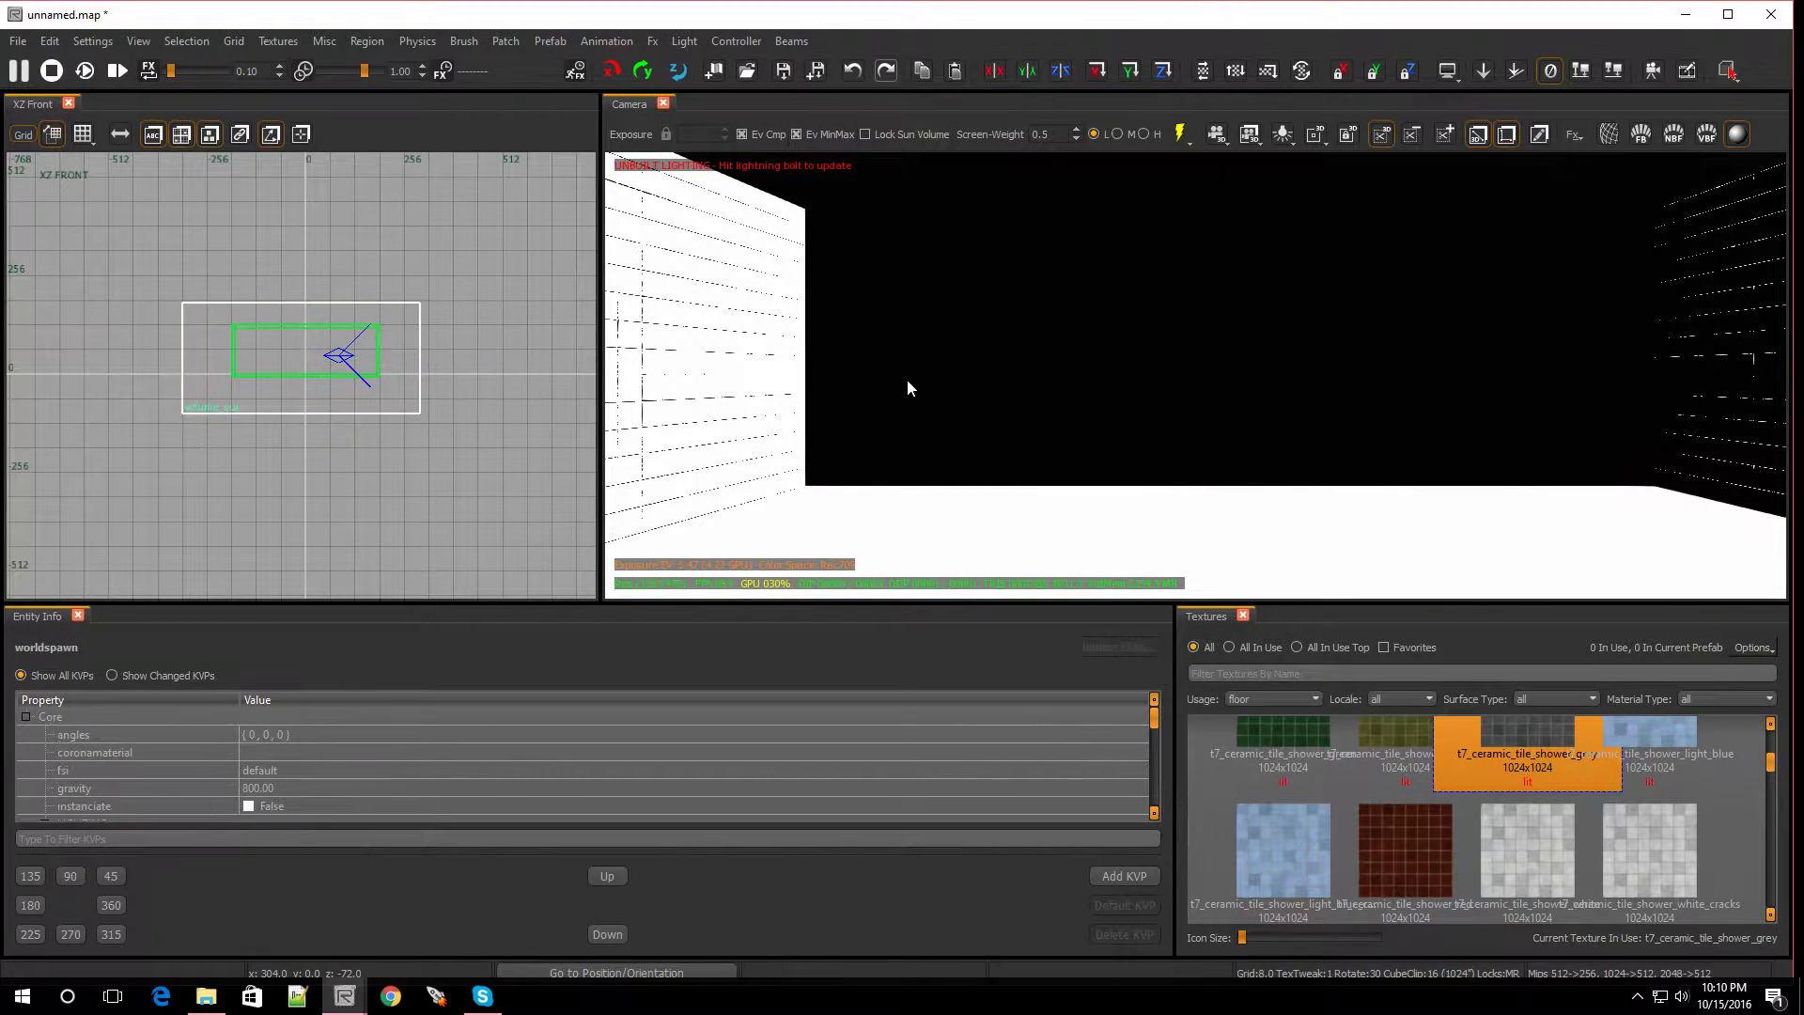
{"action": "left_click", "coordinate": [1180, 140]}
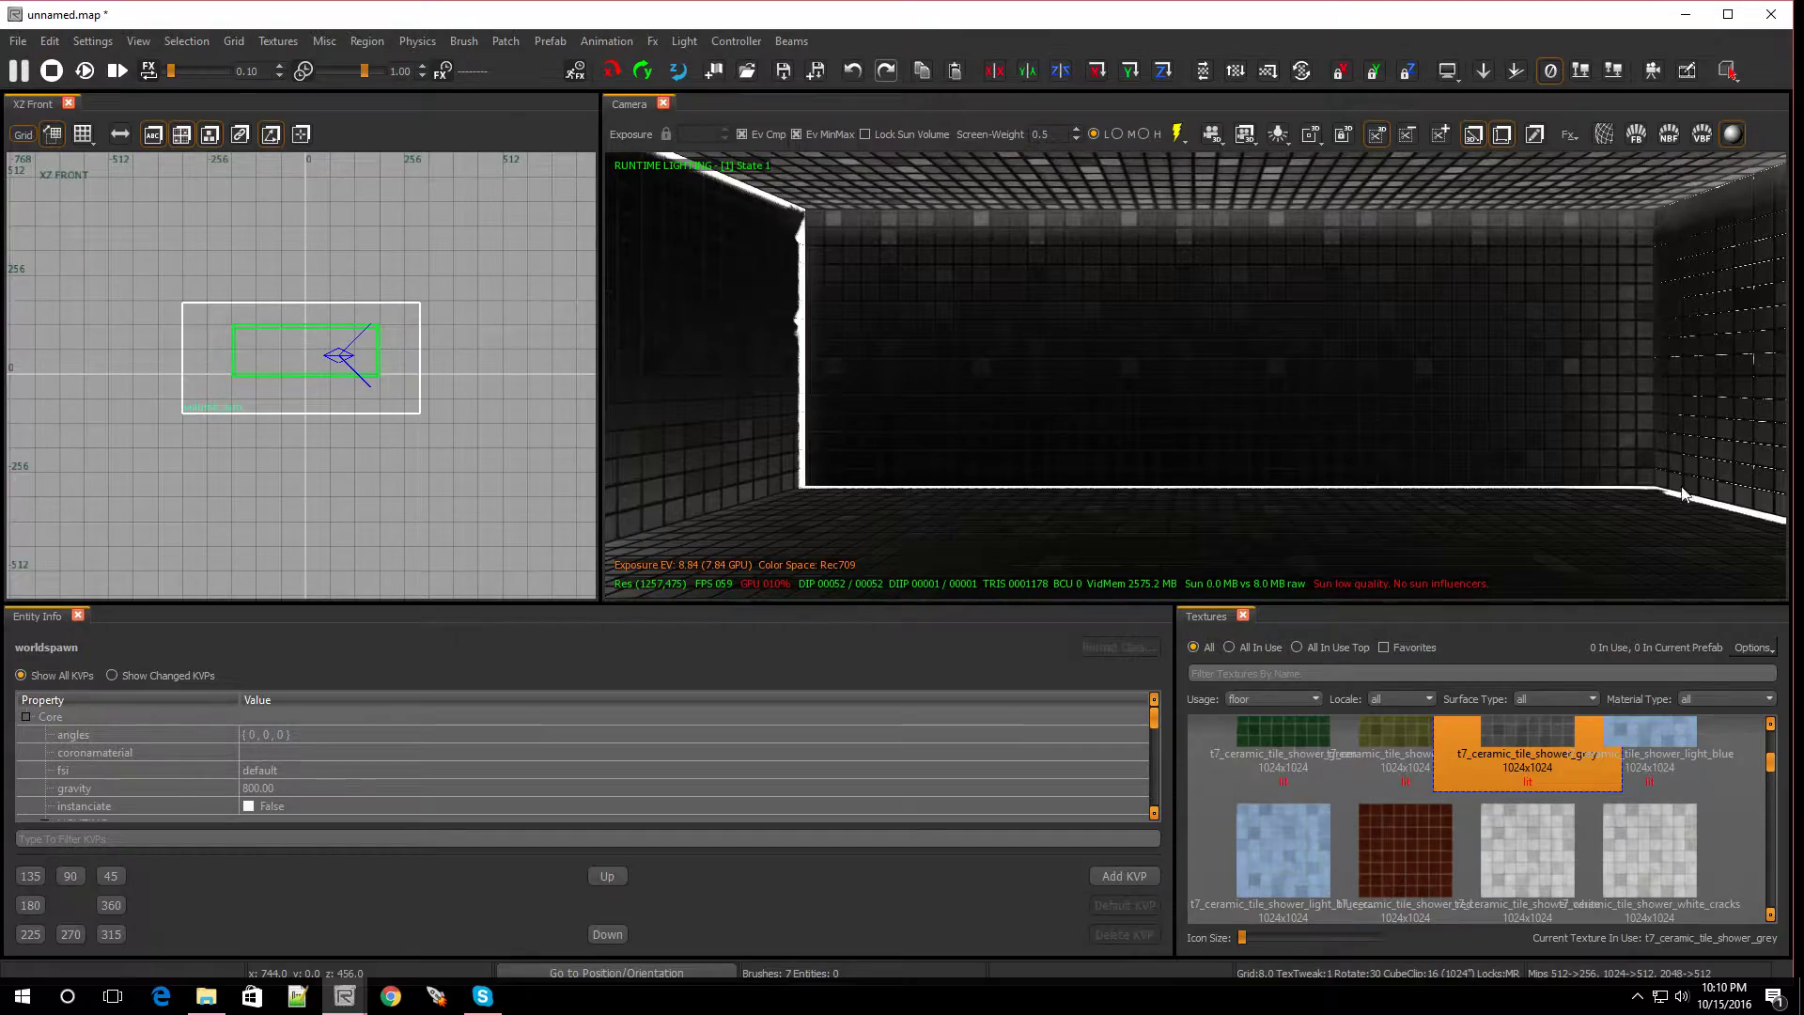
{"action": "right_click_drag", "start_coordinate": [1512, 513], "coordinate": [1719, 510]}
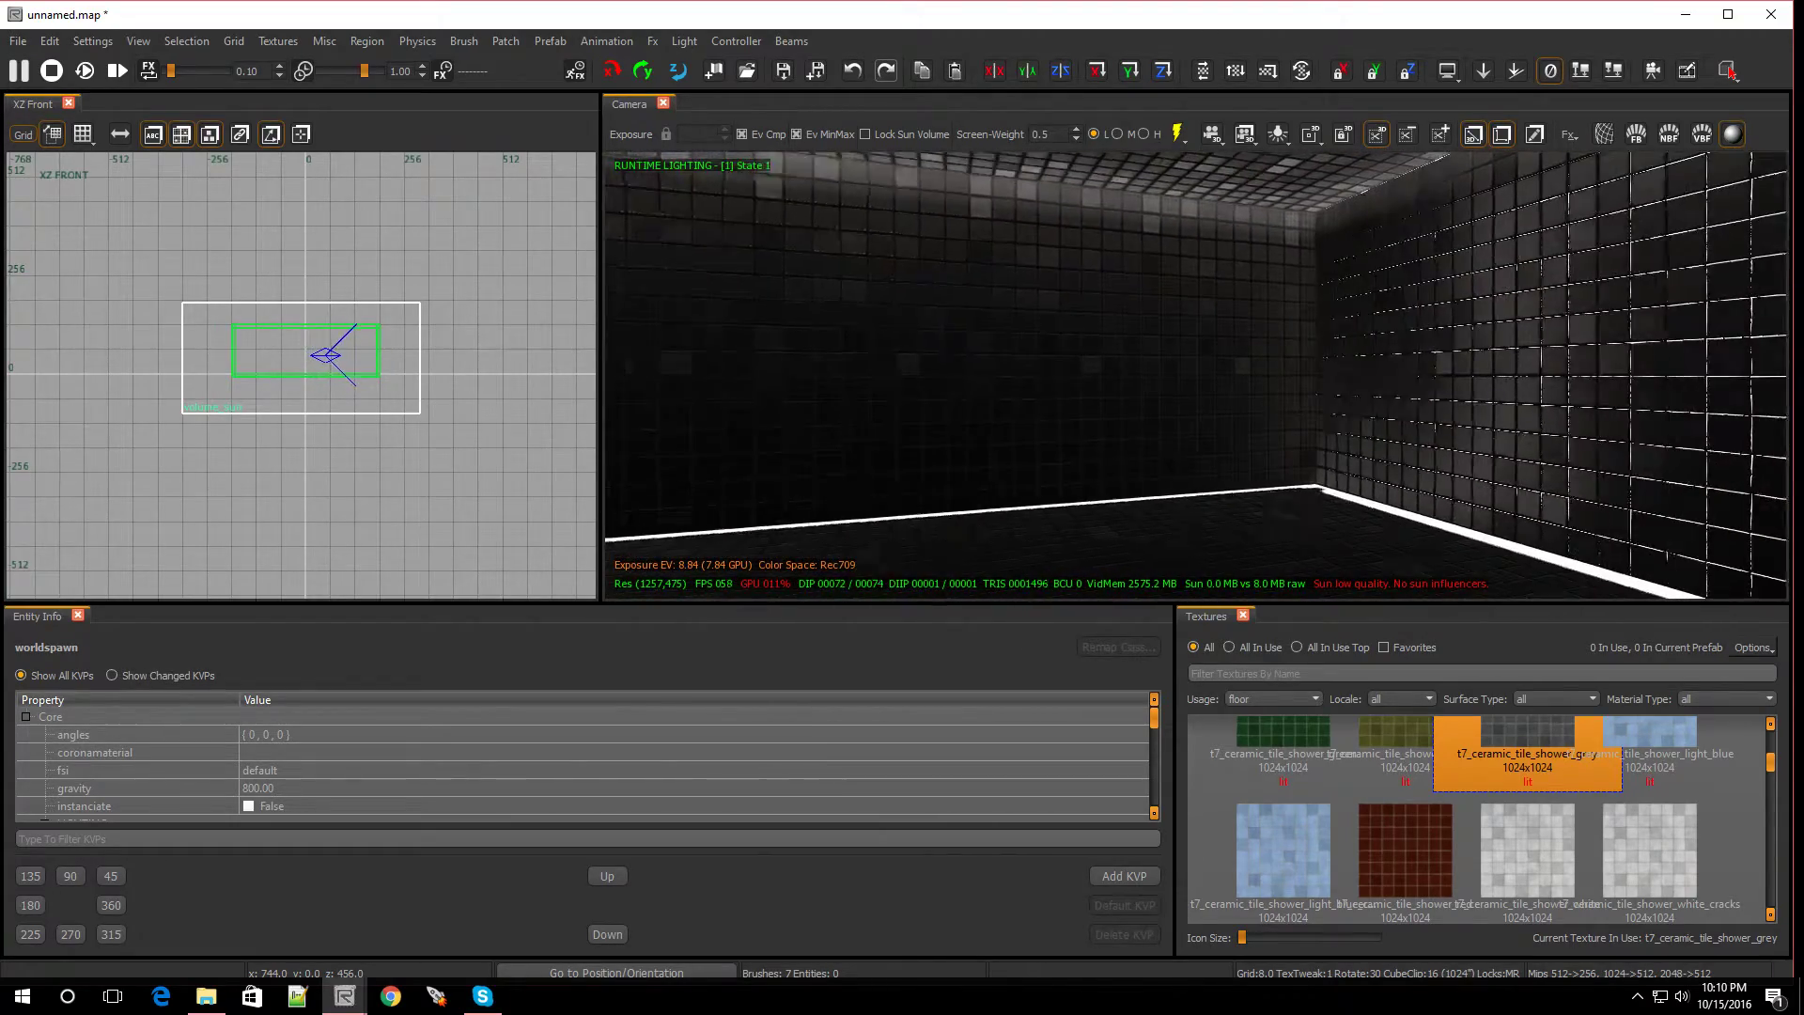
{"action": "right_click_drag", "start_coordinate": [1334, 517], "coordinate": [1493, 504]}
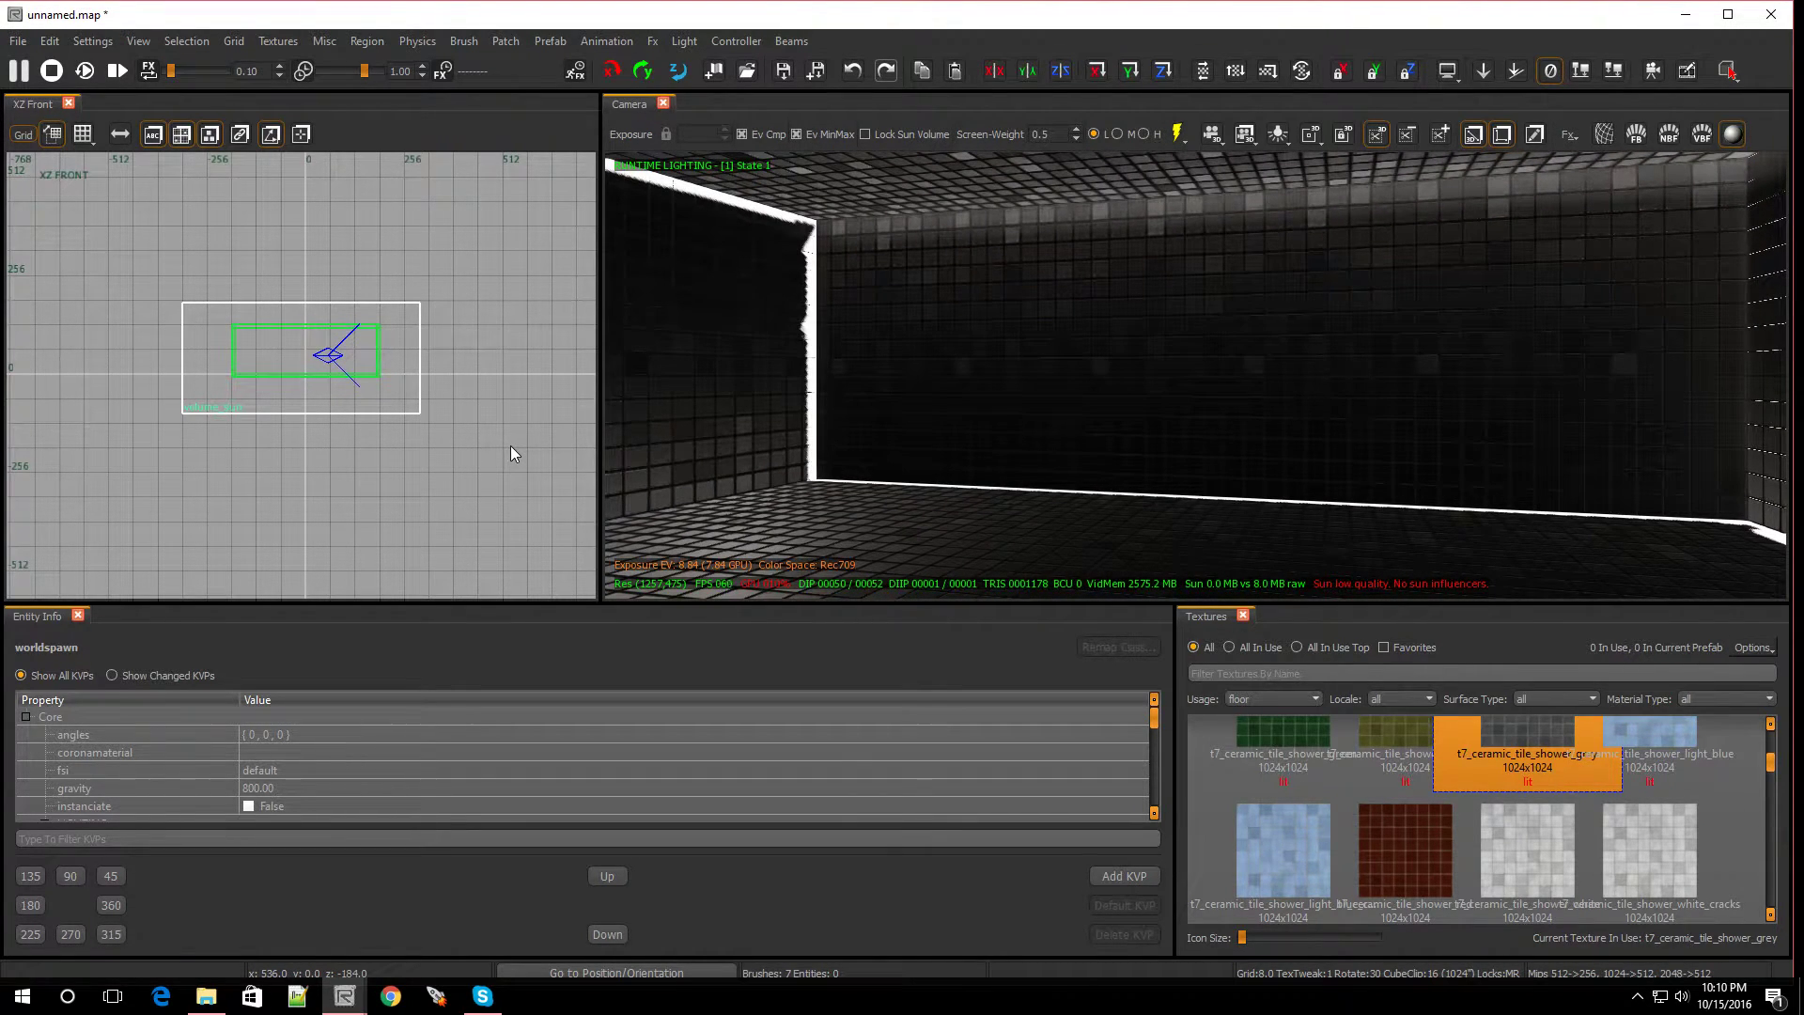
Enlarge the entity properties area, assign default_day to ssi2 of the sun volume and update the lighting.
{"action": "left_click", "coordinate": [416, 400]}
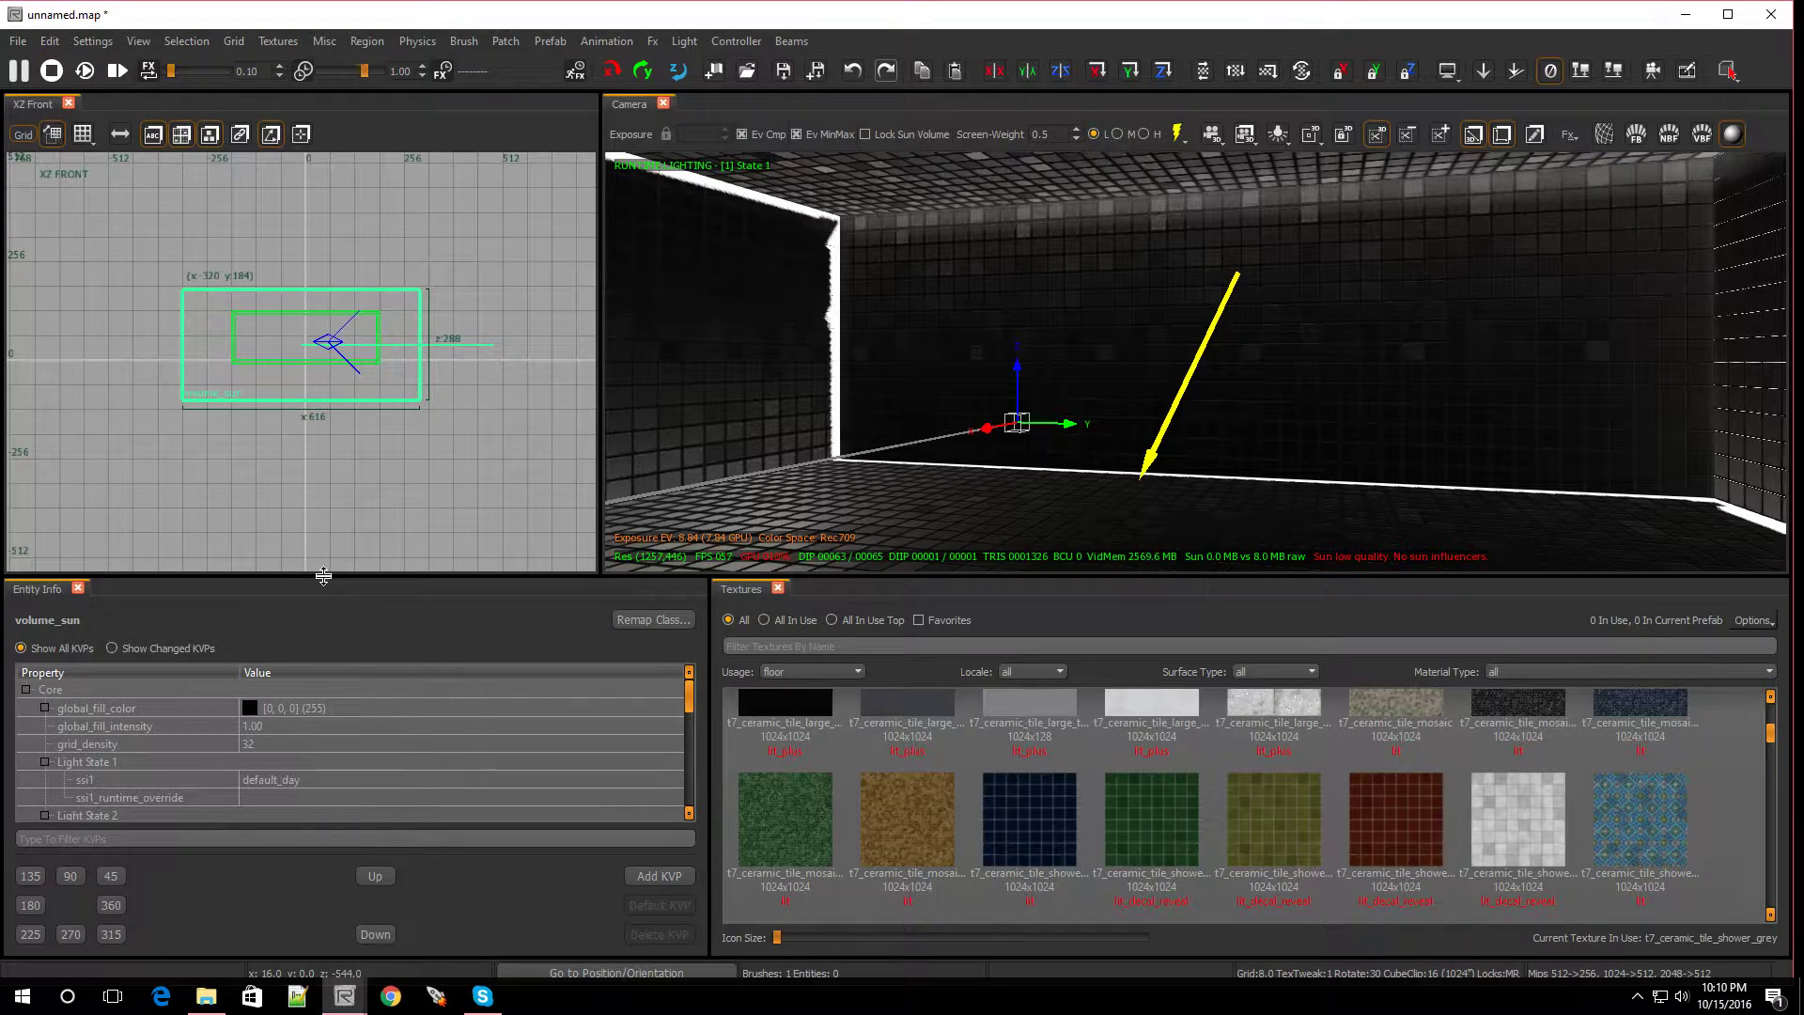
{"action": "left_click_drag", "start_coordinate": [324, 575], "coordinate": [324, 485]}
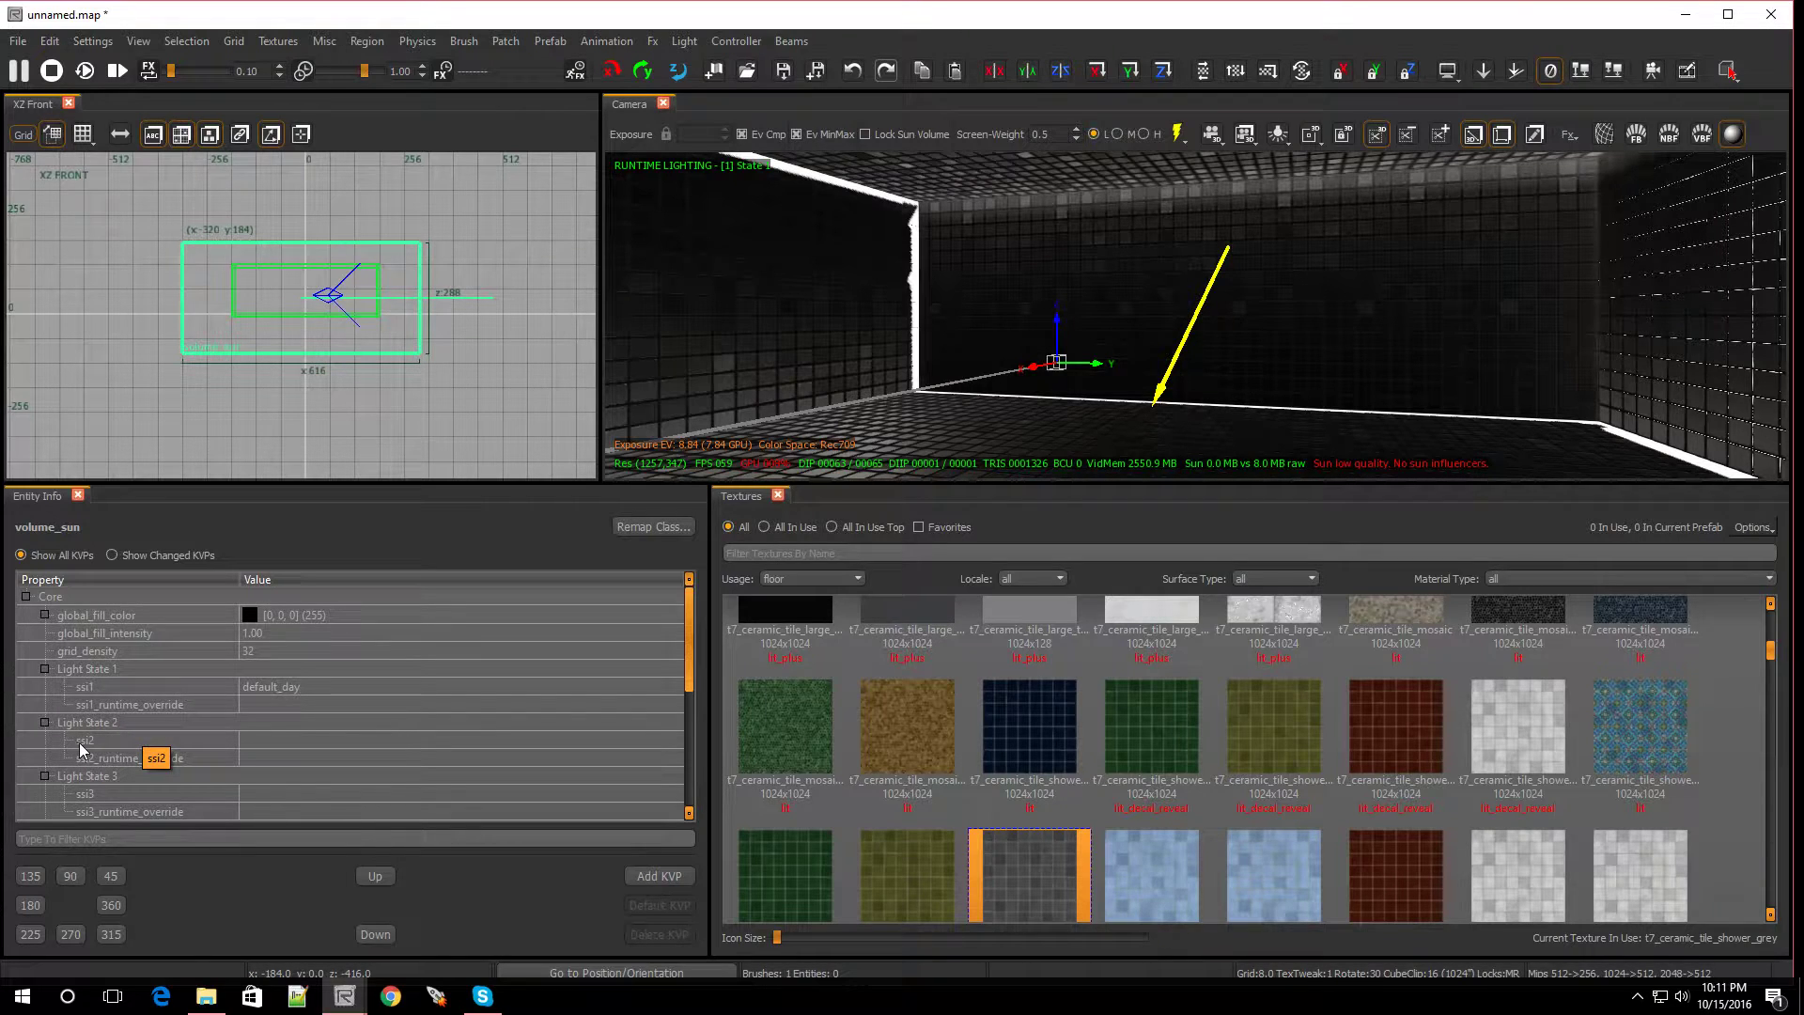
{"action": "left_click", "coordinate": [262, 740]}
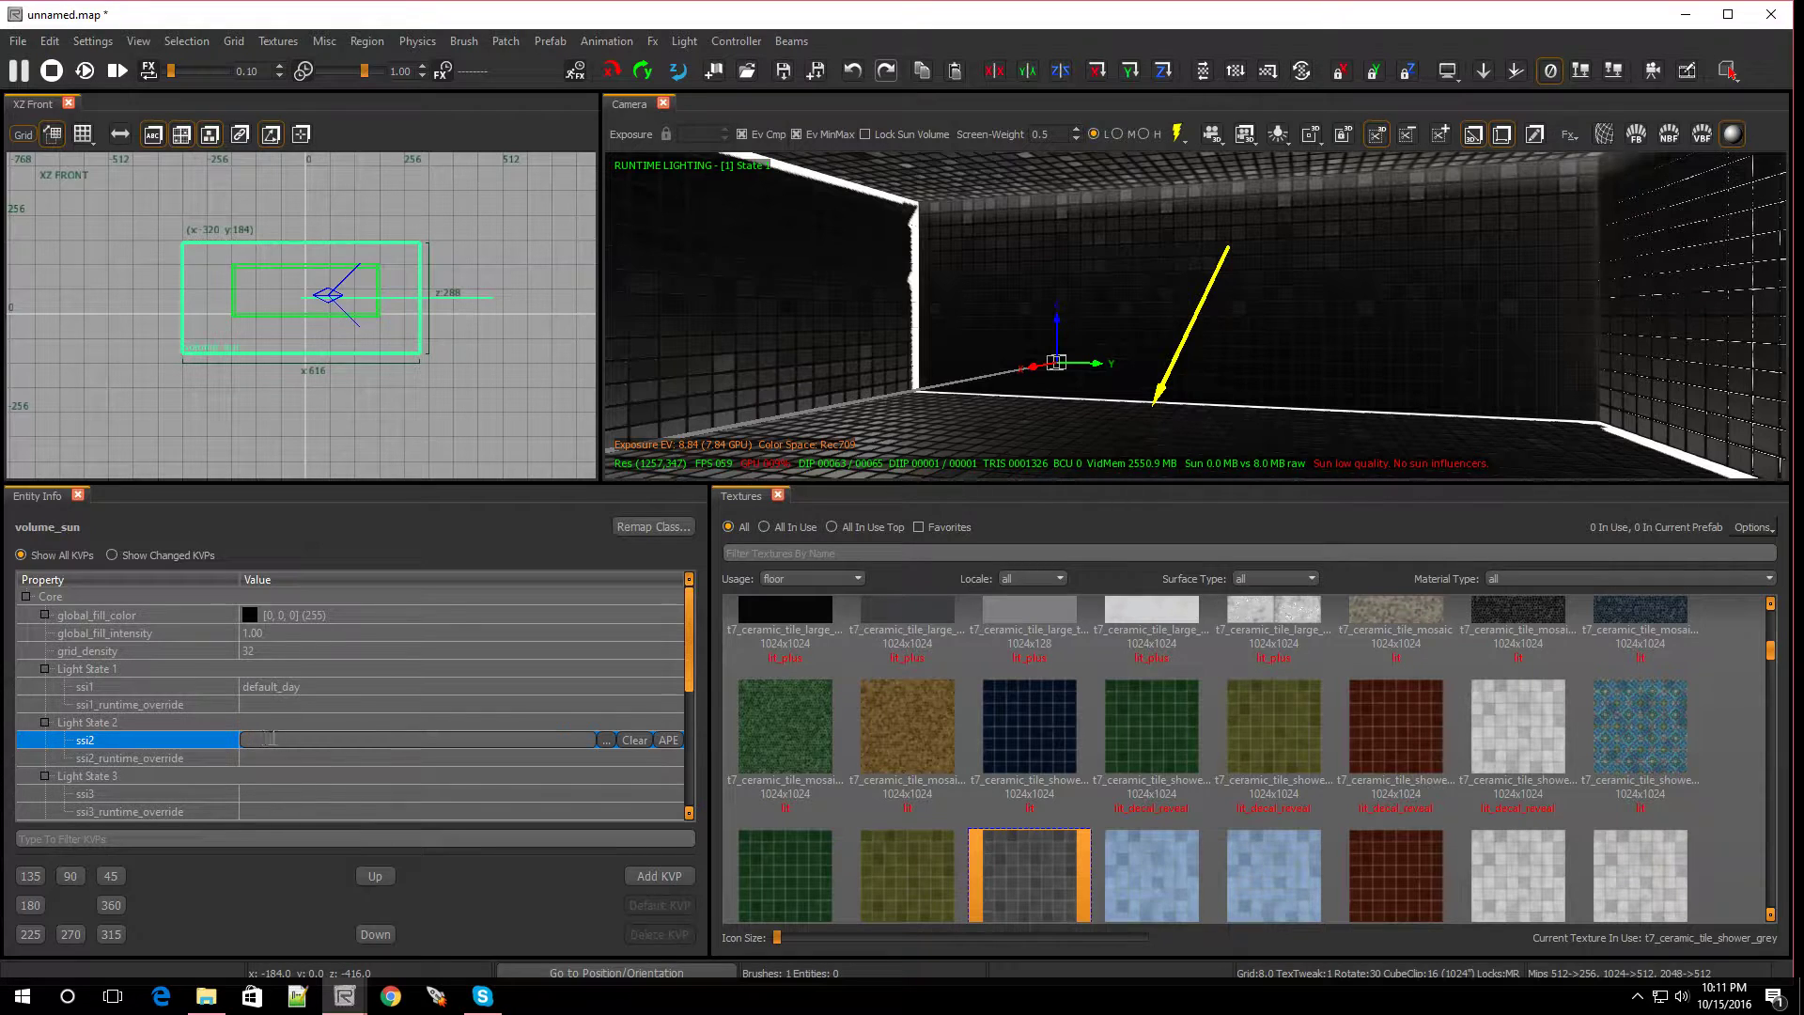
{"action": "left_click", "coordinate": [607, 740]}
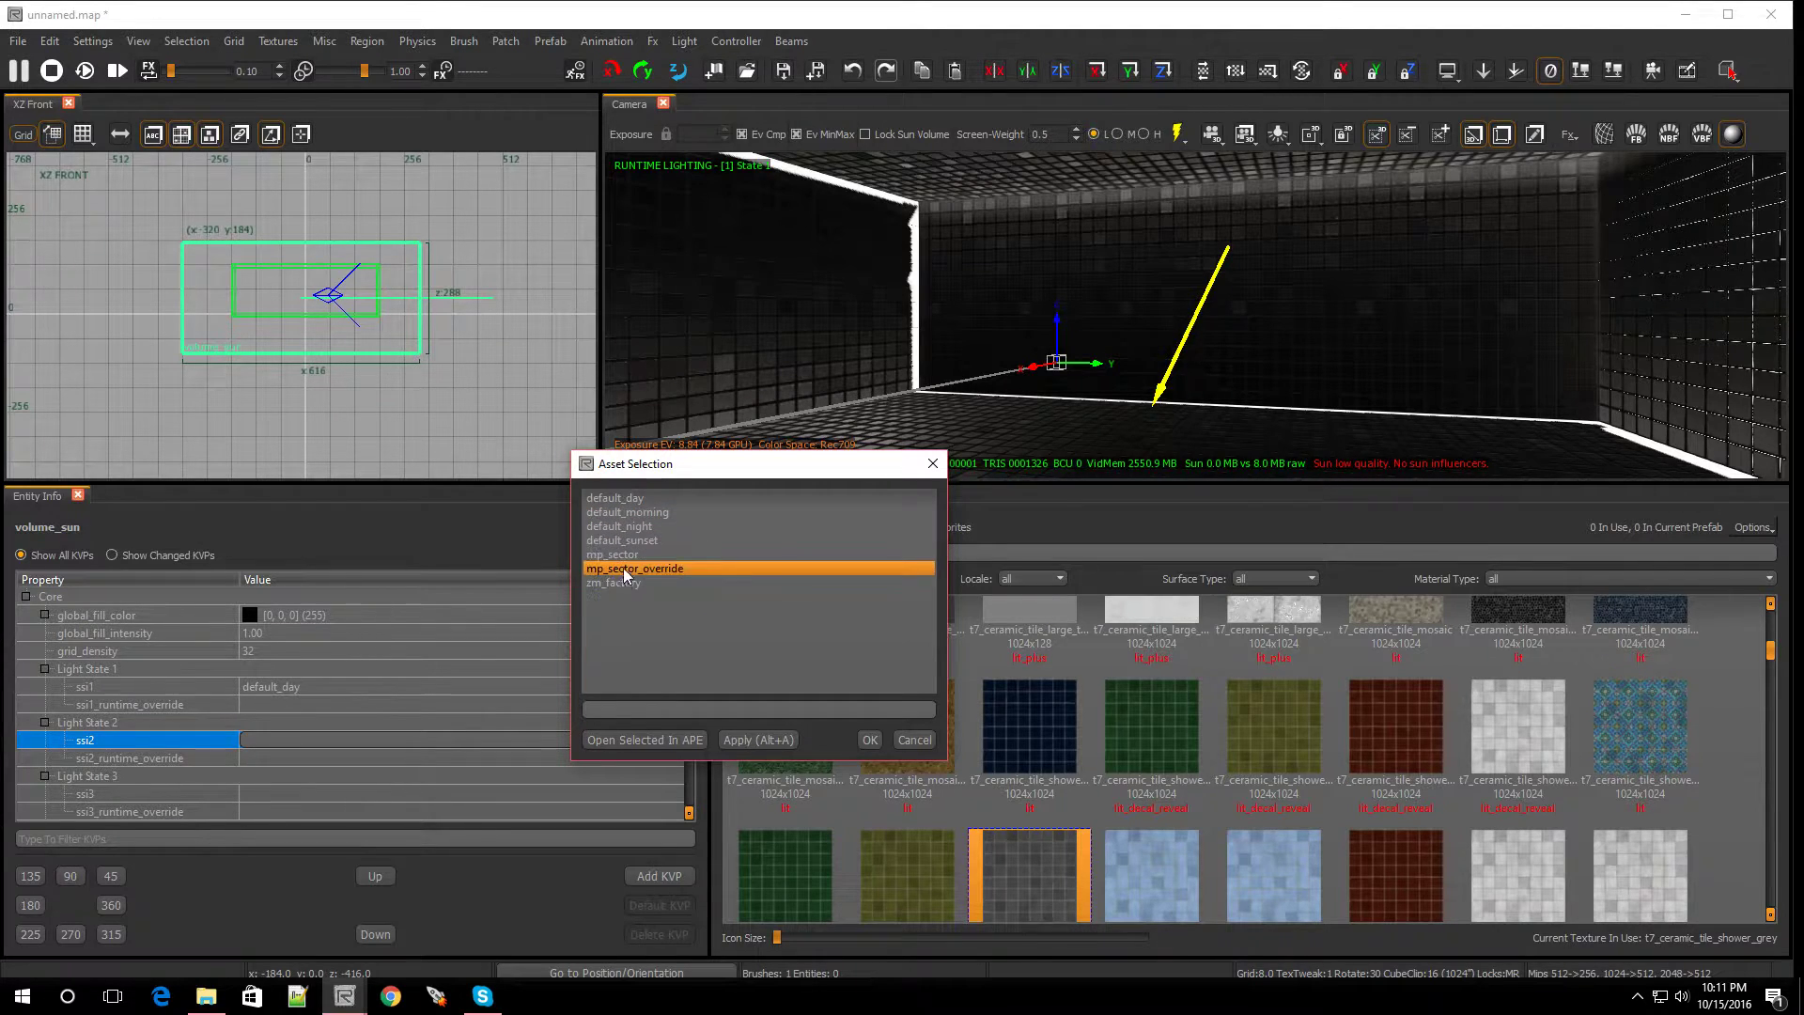
{"action": "left_click", "coordinate": [643, 503]}
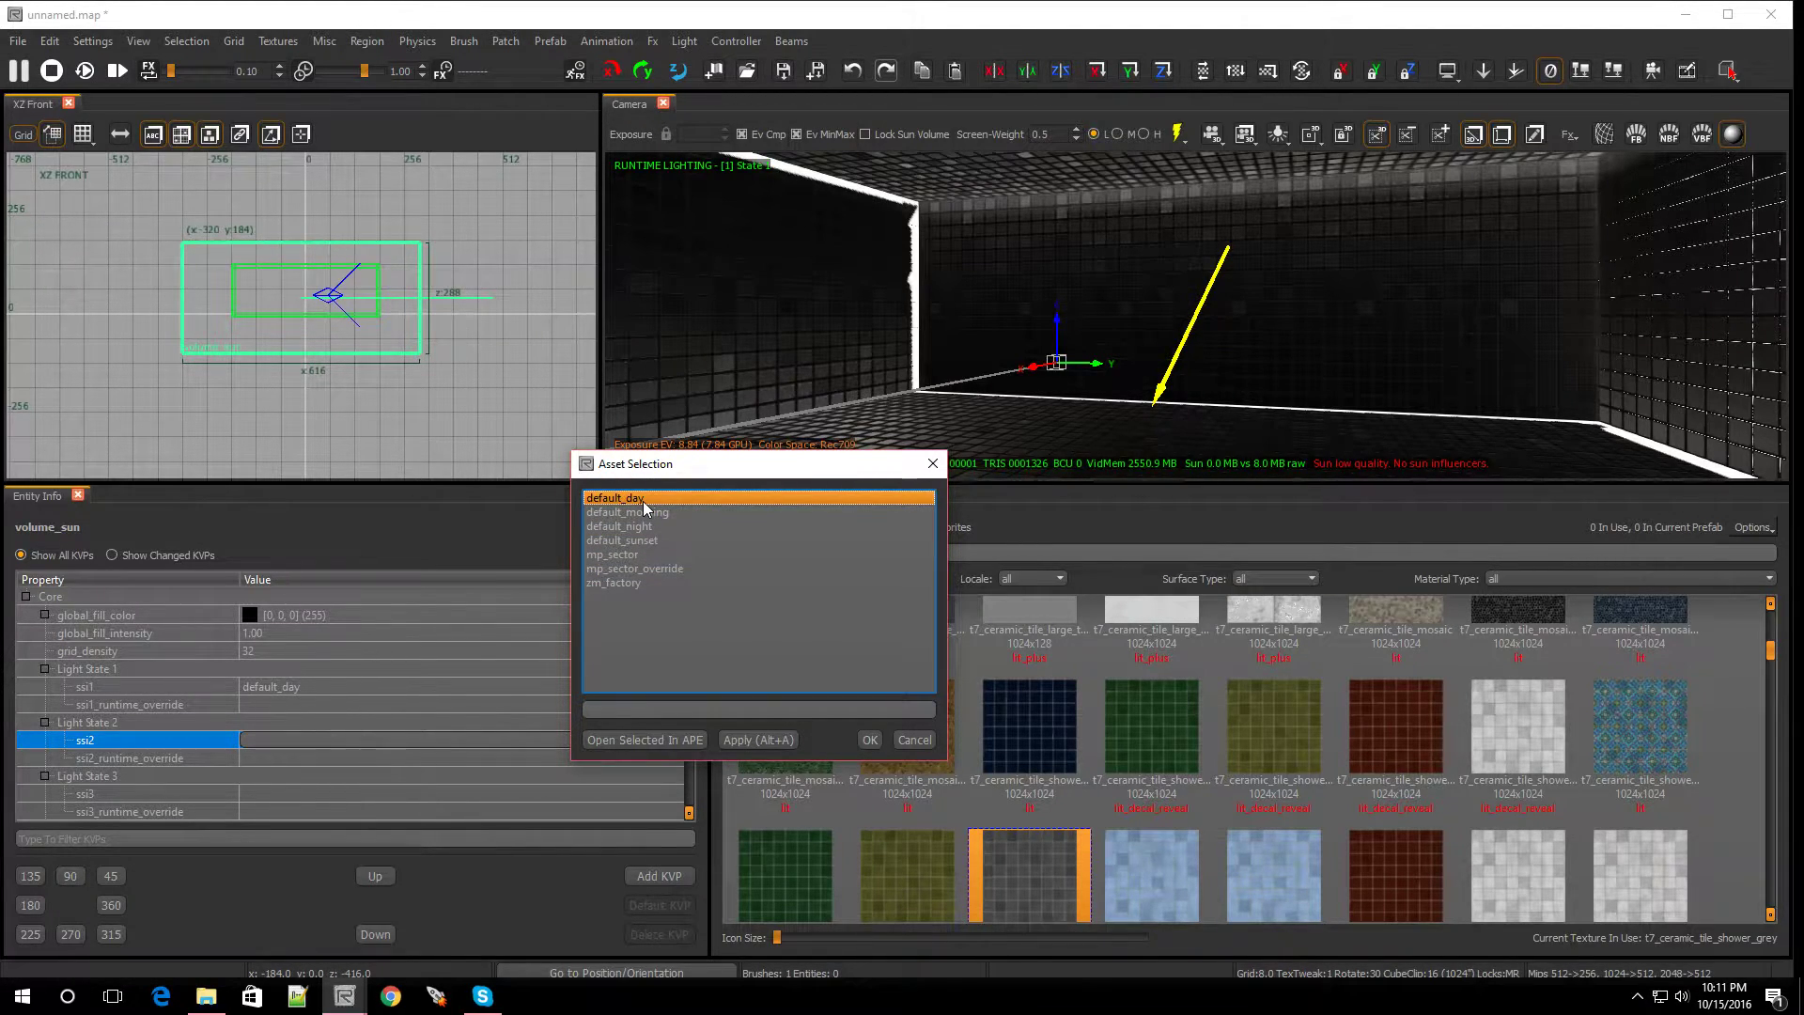
{"action": "left_click", "coordinate": [870, 740]}
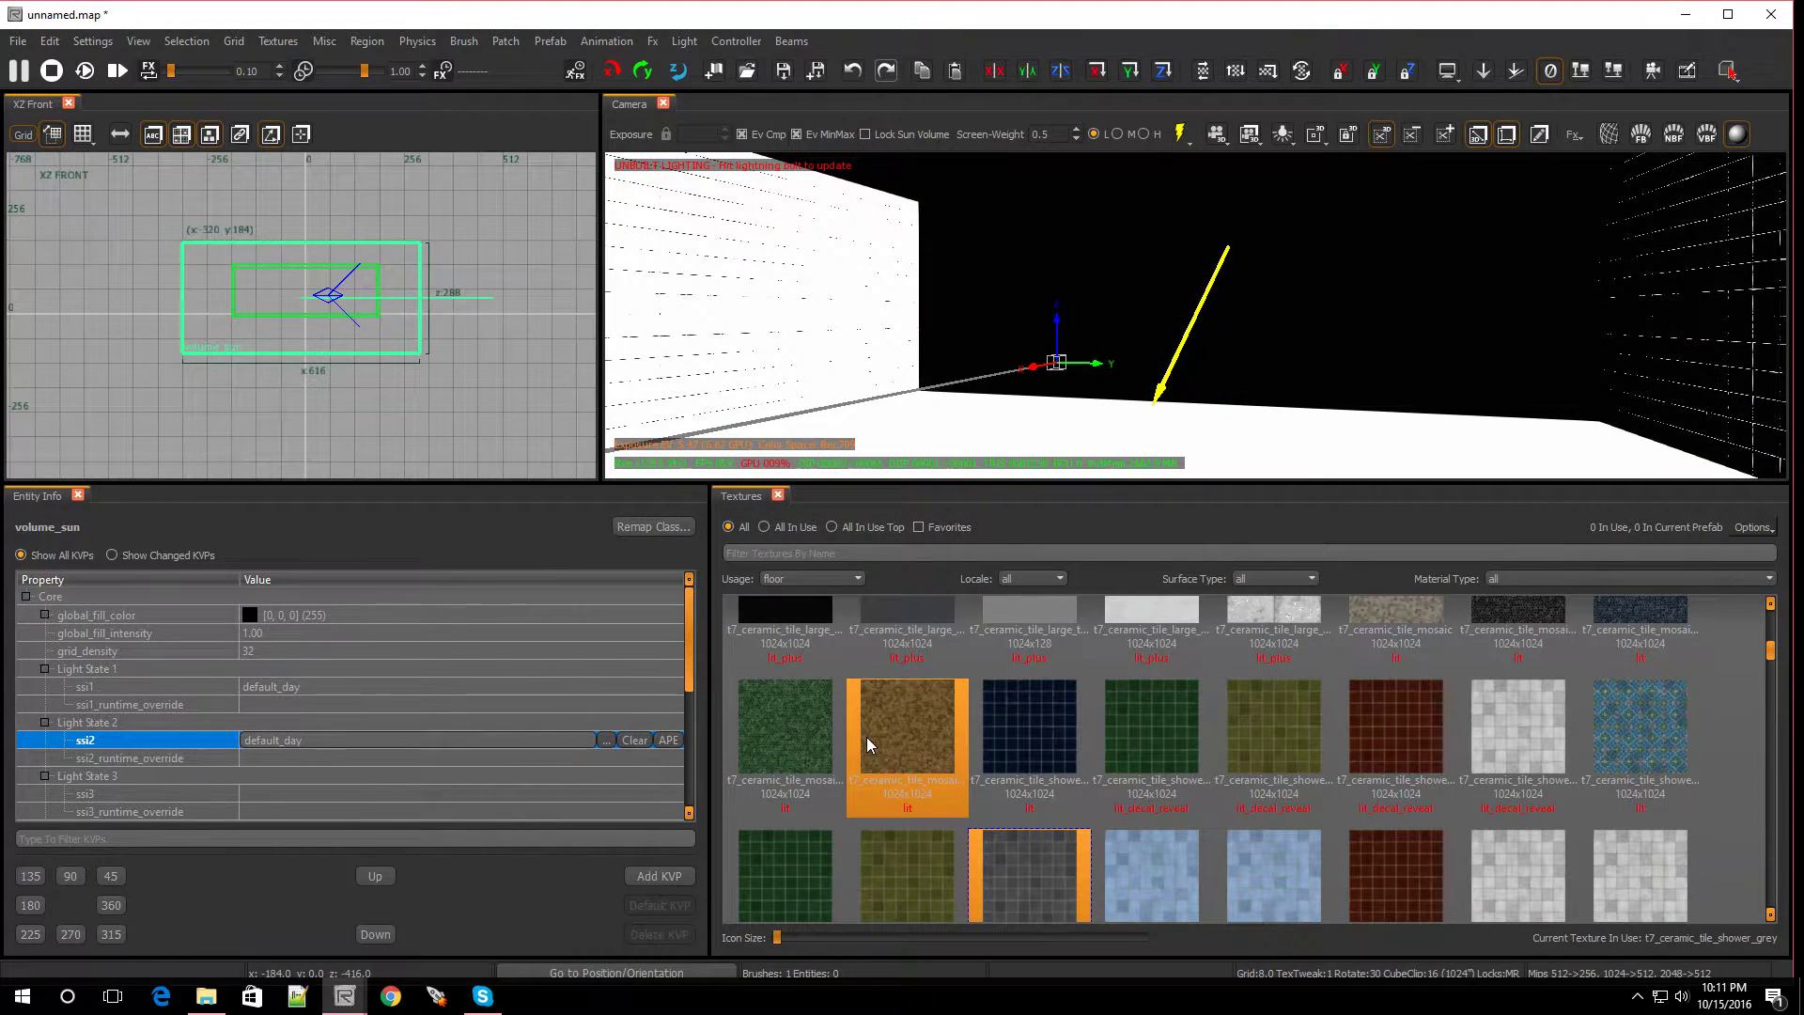
{"action": "left_click", "coordinate": [1178, 139]}
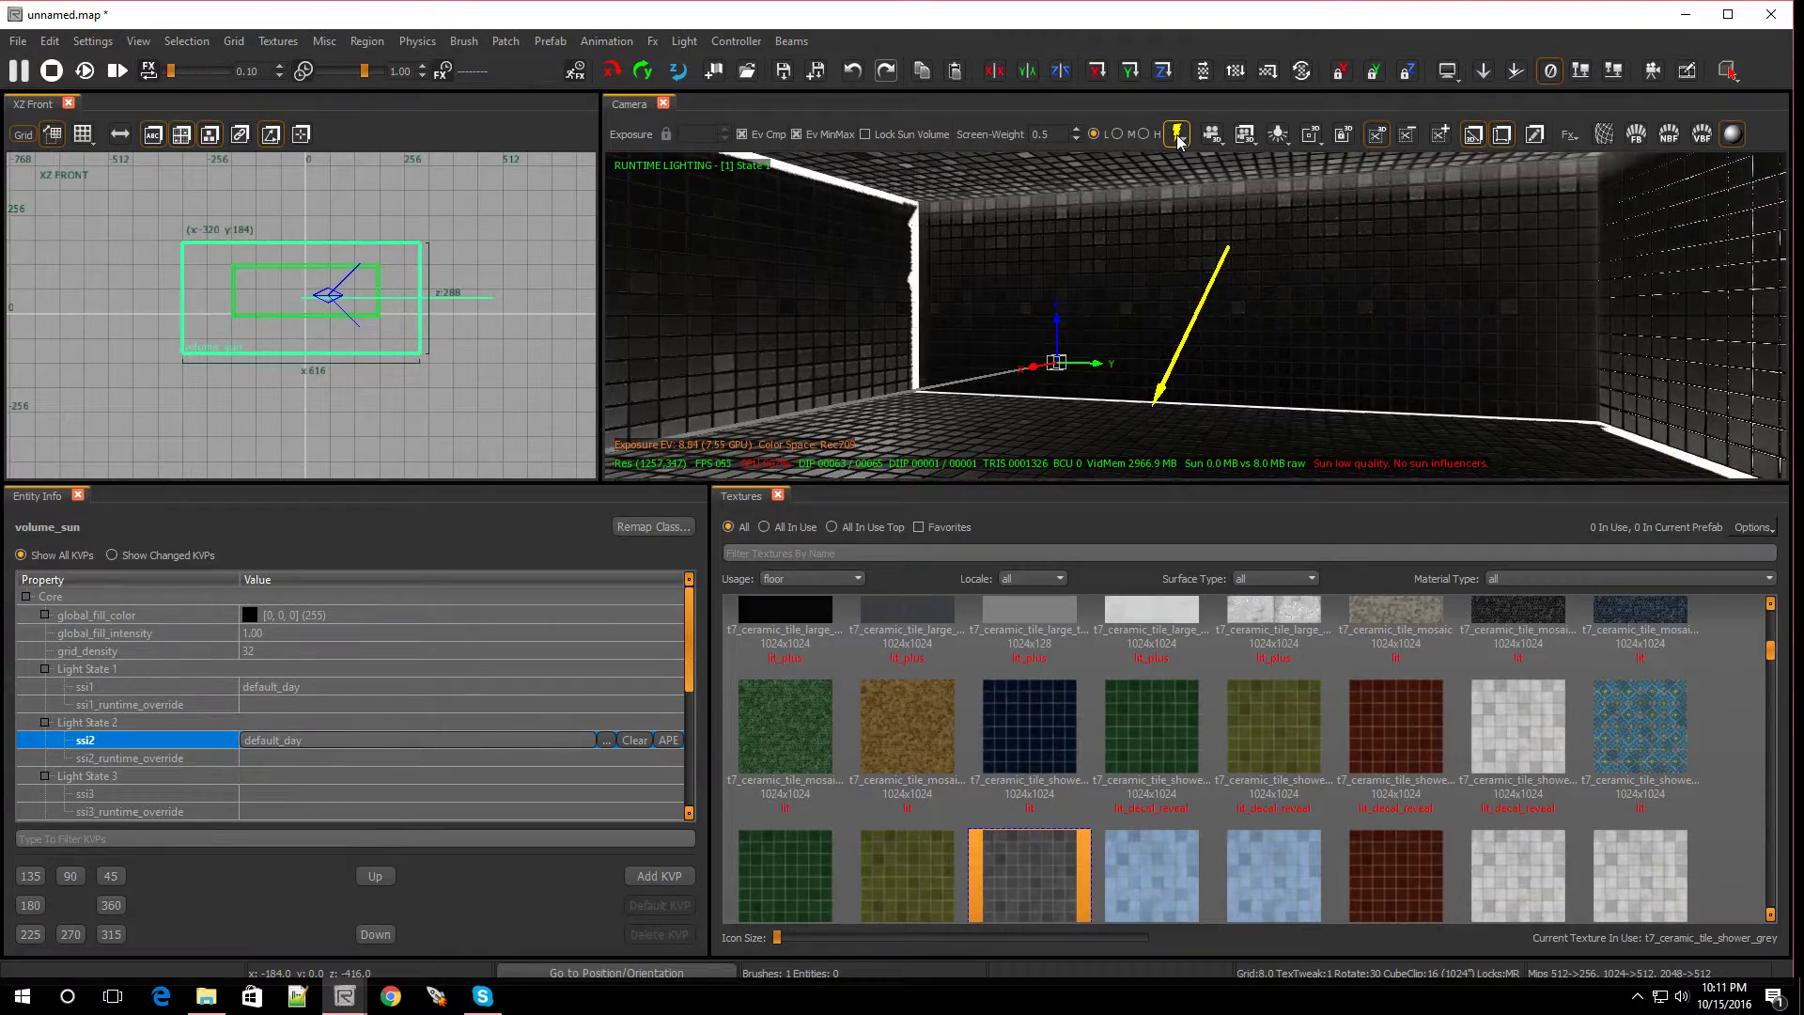
Turn the camera toward another wall, deselect the sun volume and update the lighting at medium (M) quality.
{"action": "mouse_move", "coordinate": [1035, 348]}
{"action": "right_mouse_down"}
{"action": "mouse_move", "coordinate": [1260, 375]}
{"action": "mouse_move", "coordinate": [1157, 362]}
{"action": "mouse_move", "coordinate": [1609, 358]}
{"action": "mouse_move", "coordinate": [1038, 378]}
{"action": "right_mouse_up"}
{"action": "key", "text": "w"}
{"action": "key", "text": "w"}
{"action": "key", "text": "w"}
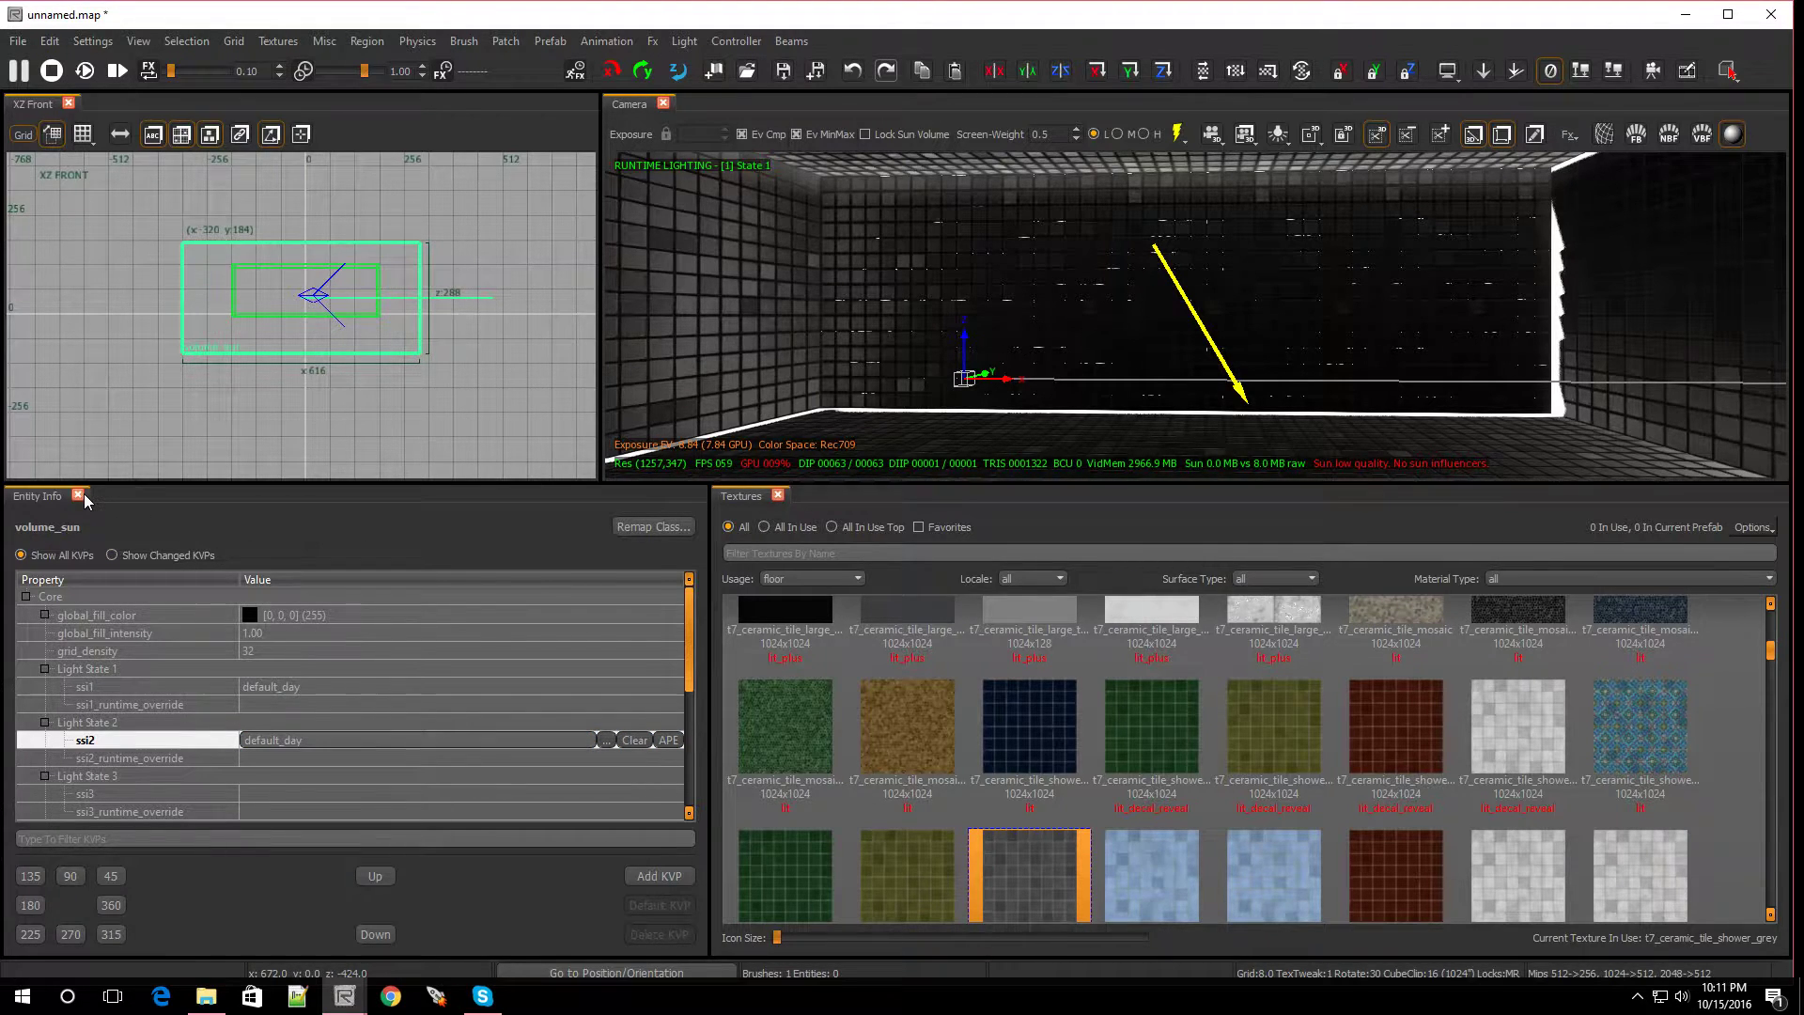
{"action": "key", "text": "Escape"}
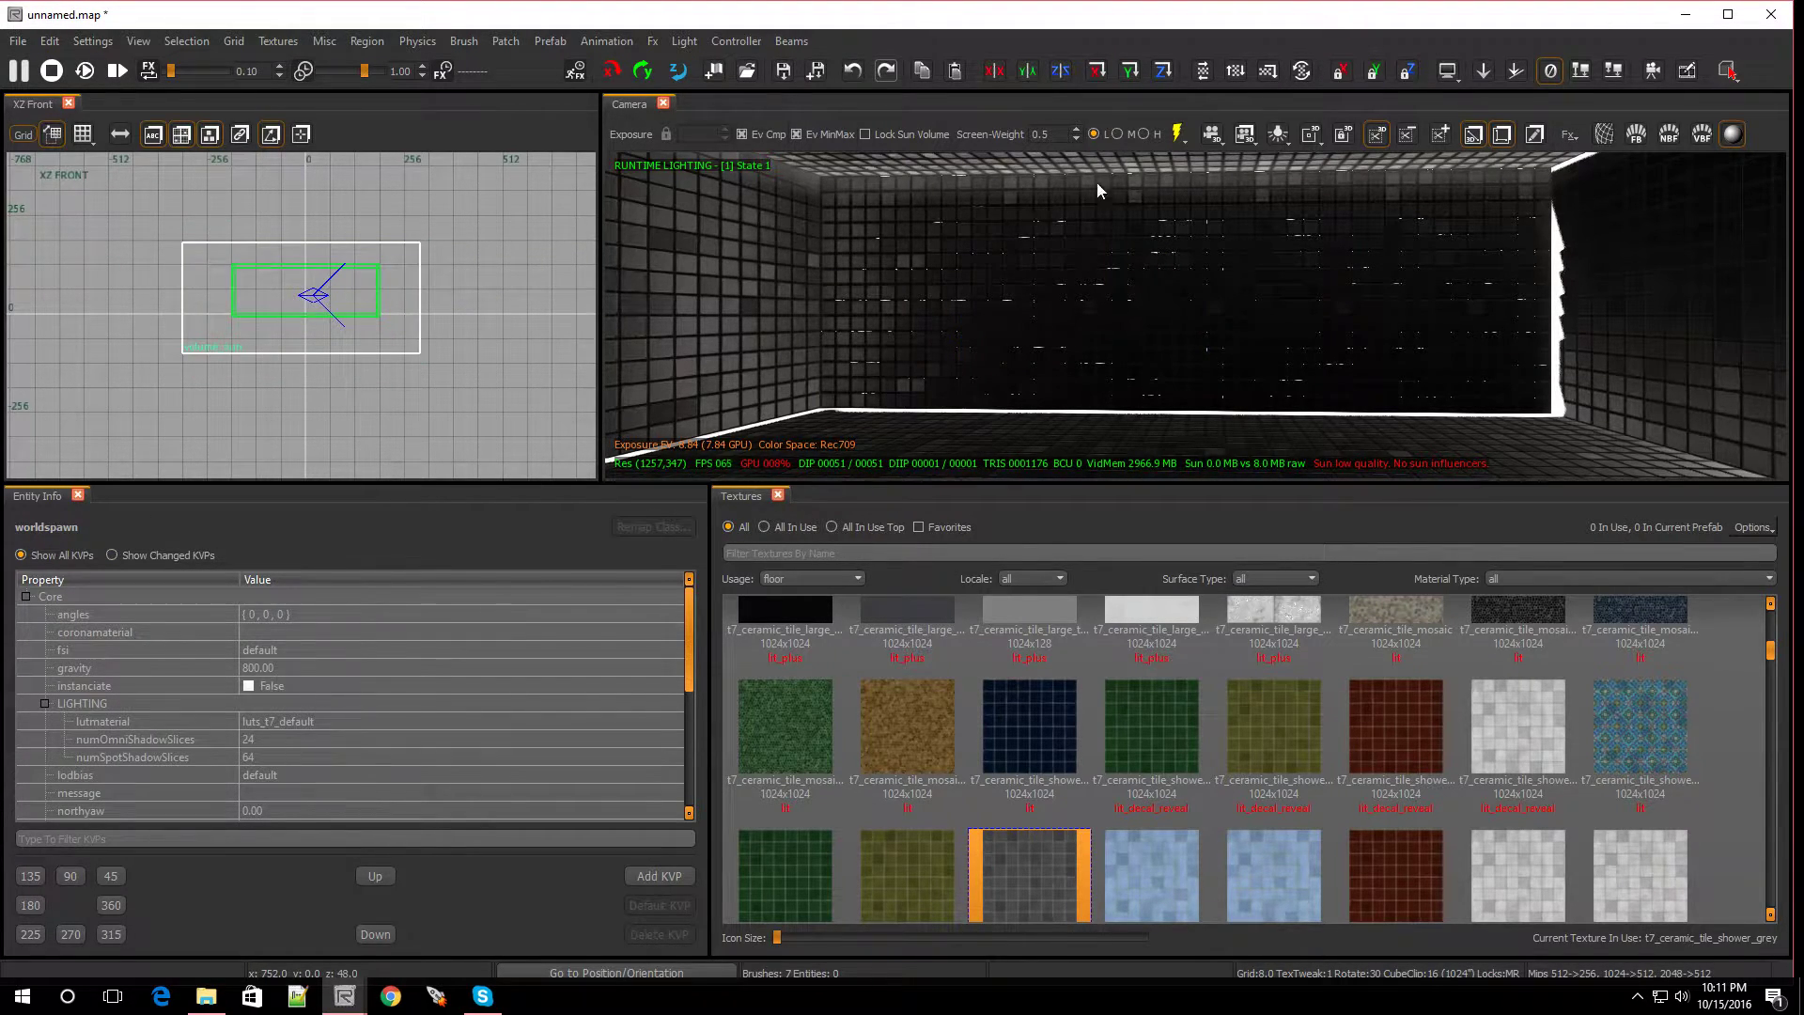
{"action": "left_click", "coordinate": [1180, 137]}
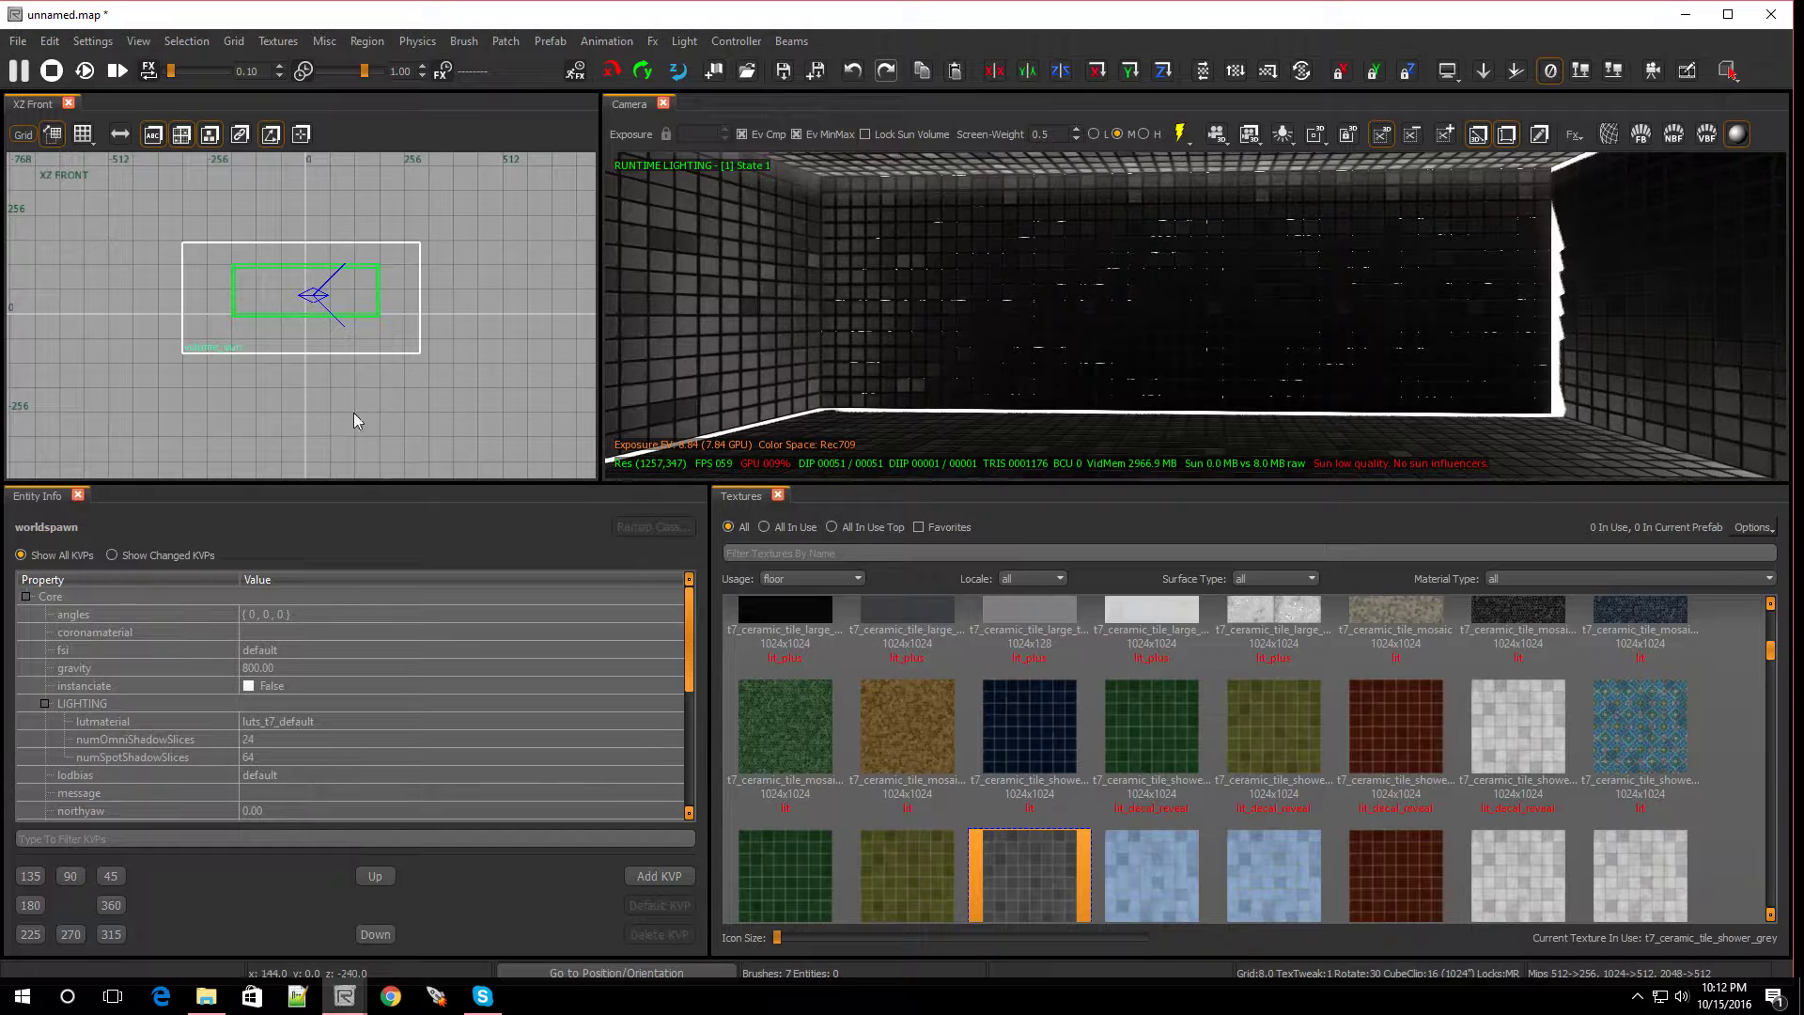
In the top view, open the Entity Browser and locate the light entity under Build and Unsorted, showing its Toggle Favorite option.
{"action": "key", "text": "ctrl+Tab"}
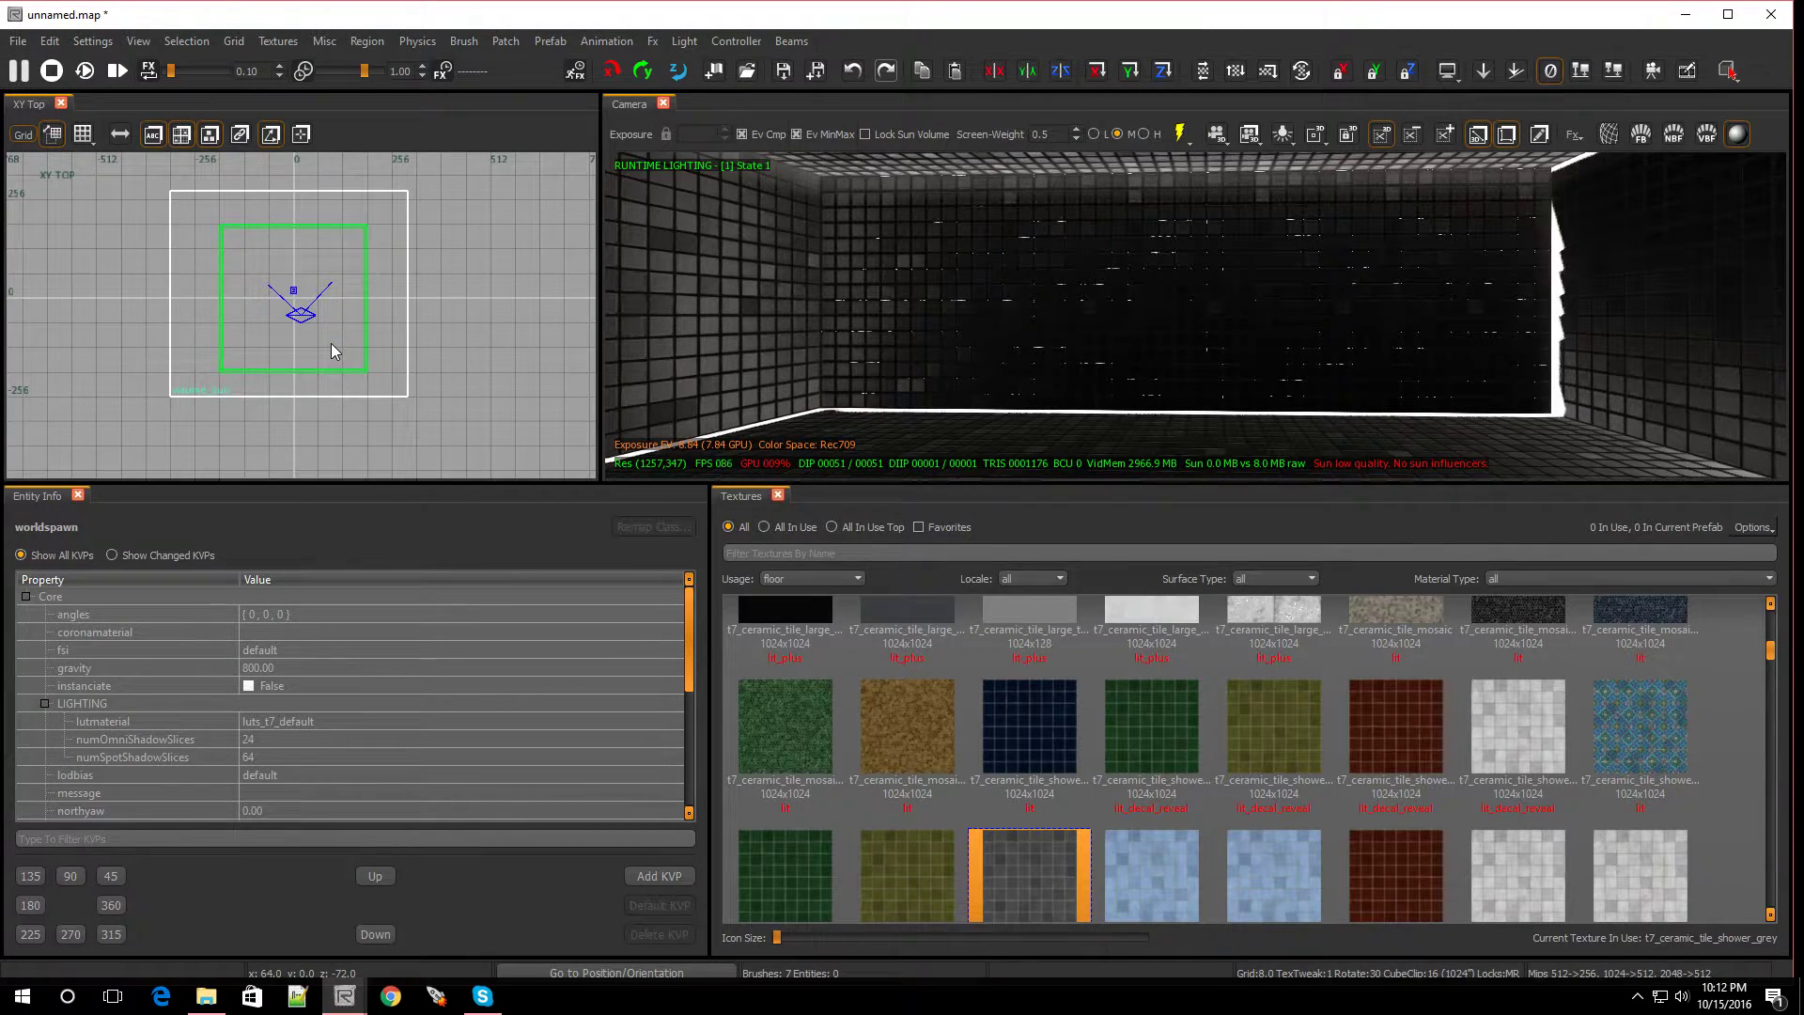
{"action": "right_click", "coordinate": [293, 295]}
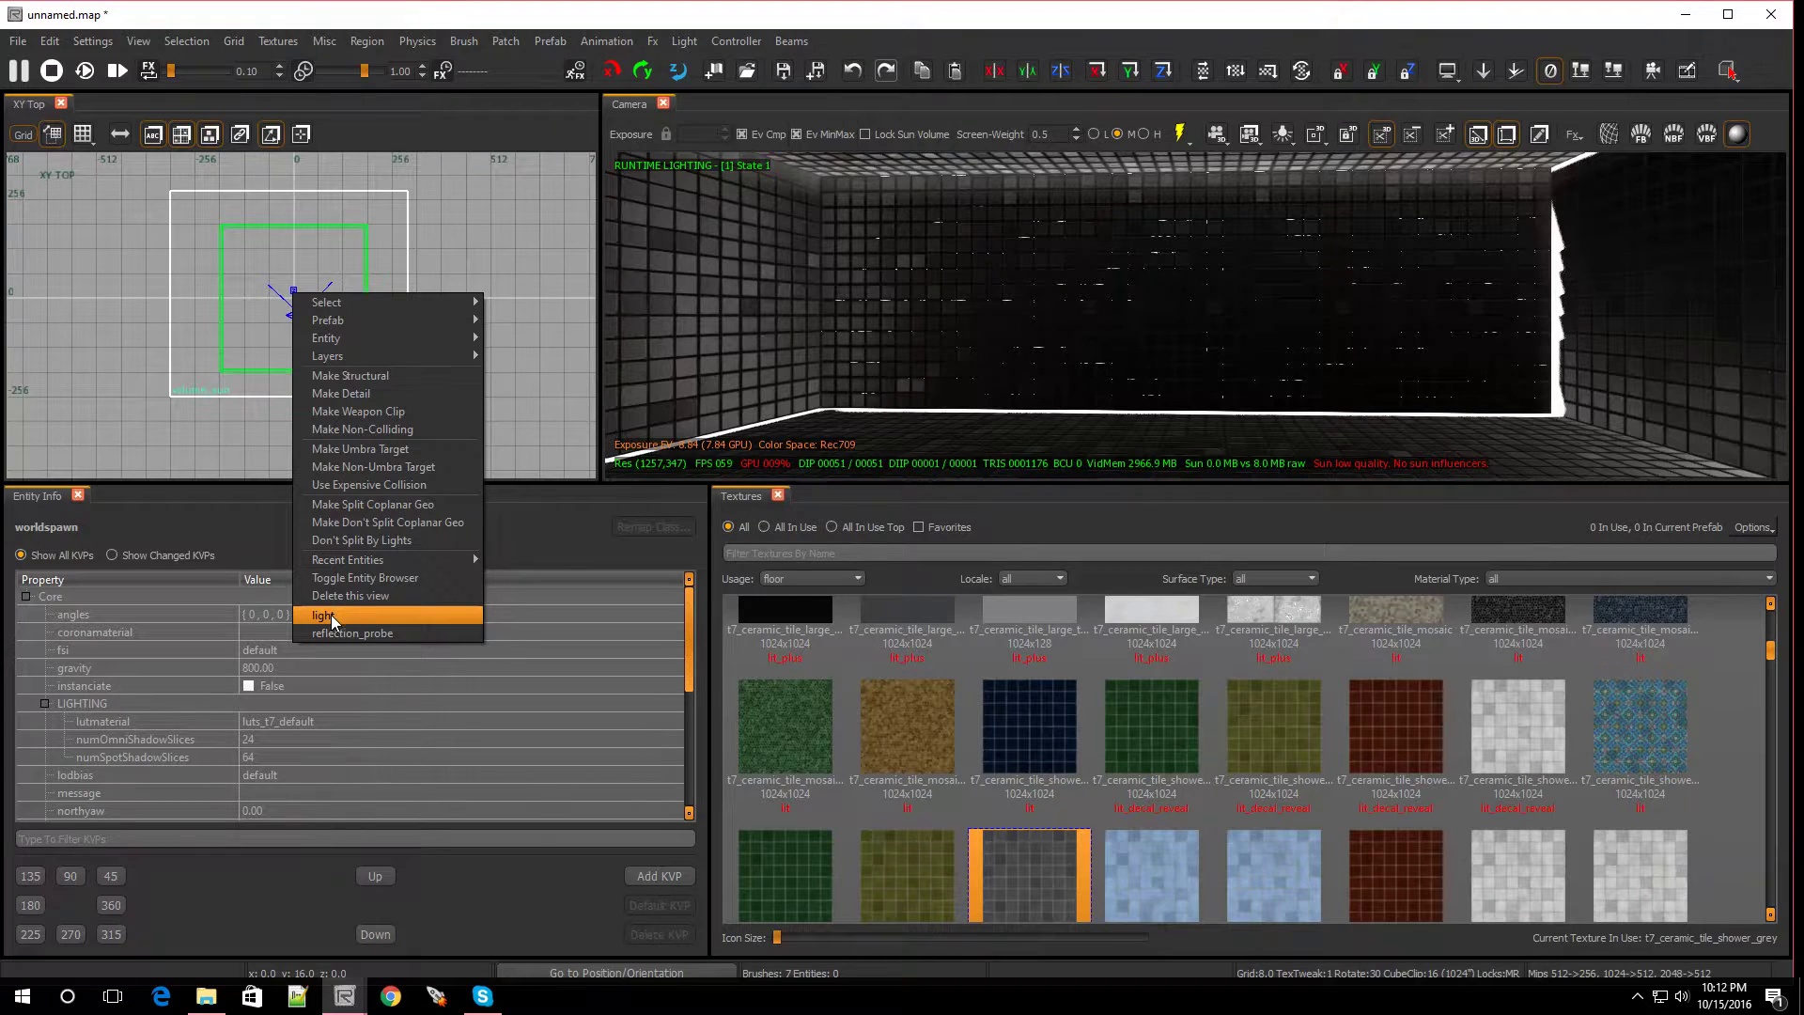
{"action": "left_click", "coordinate": [194, 493]}
{"action": "key", "text": "b"}
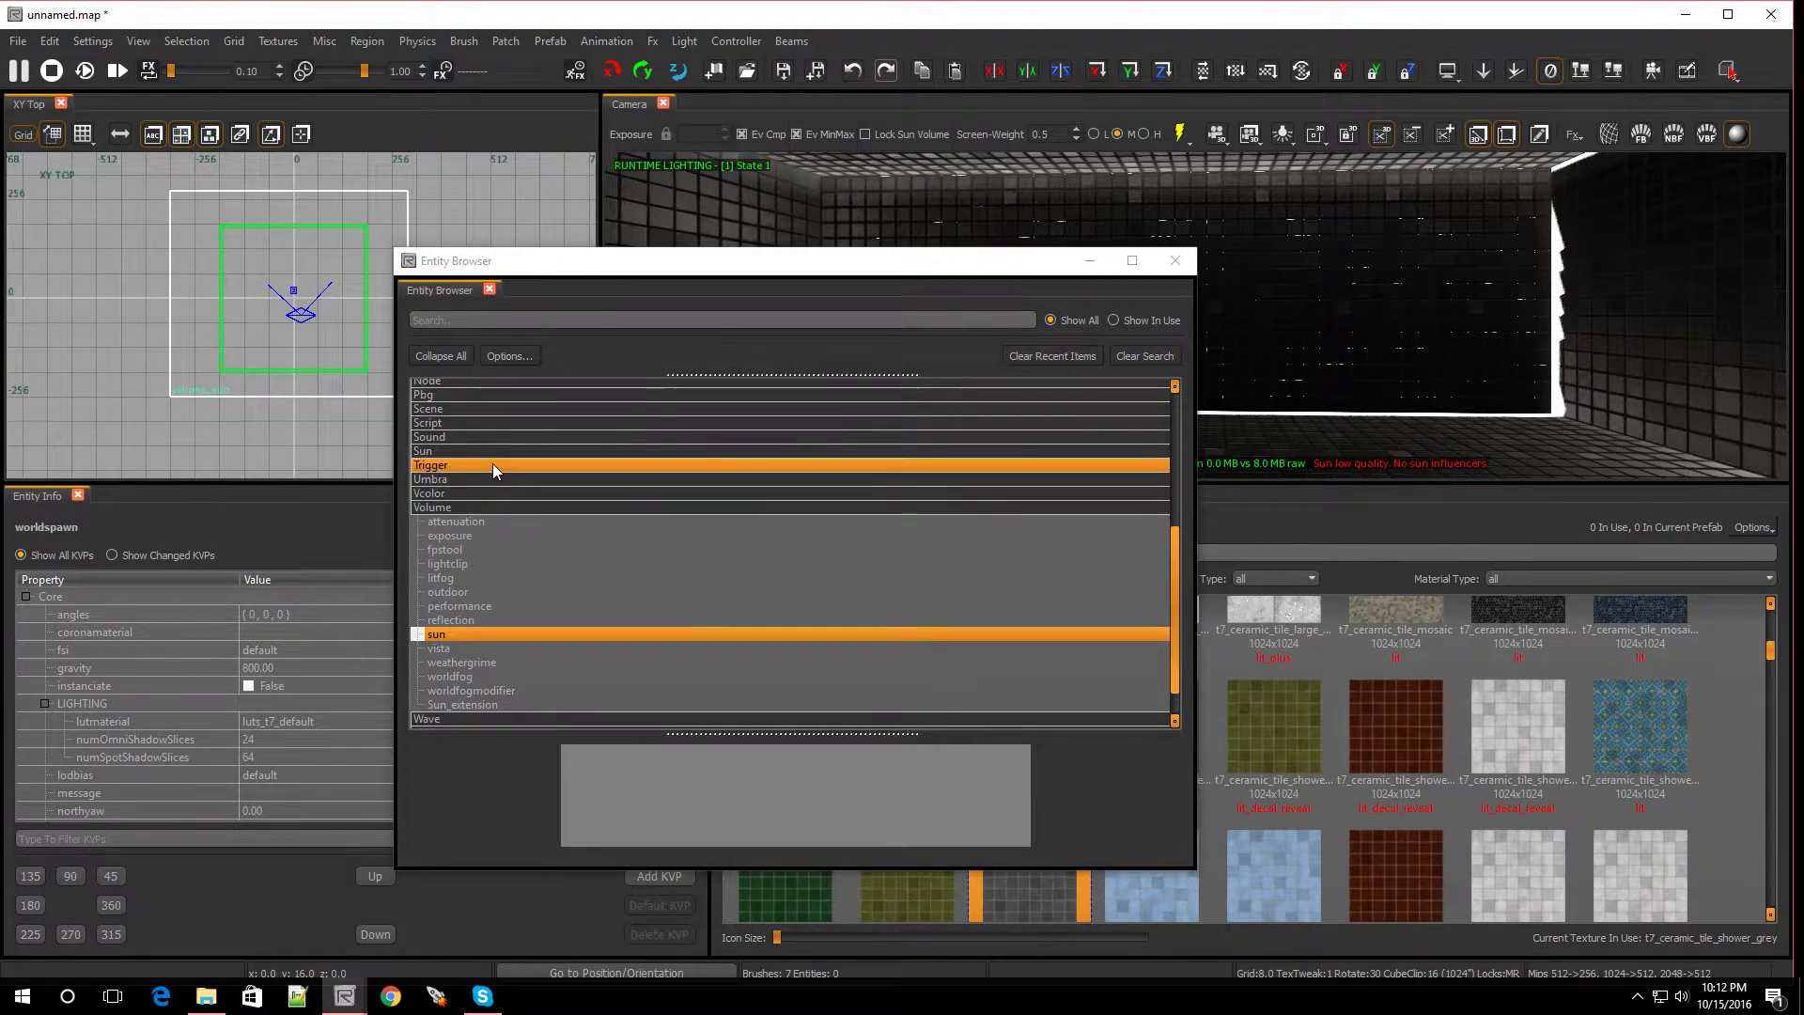
{"action": "scroll", "coordinate": [476, 528], "scroll_direction": "up", "scroll_amount": 6}
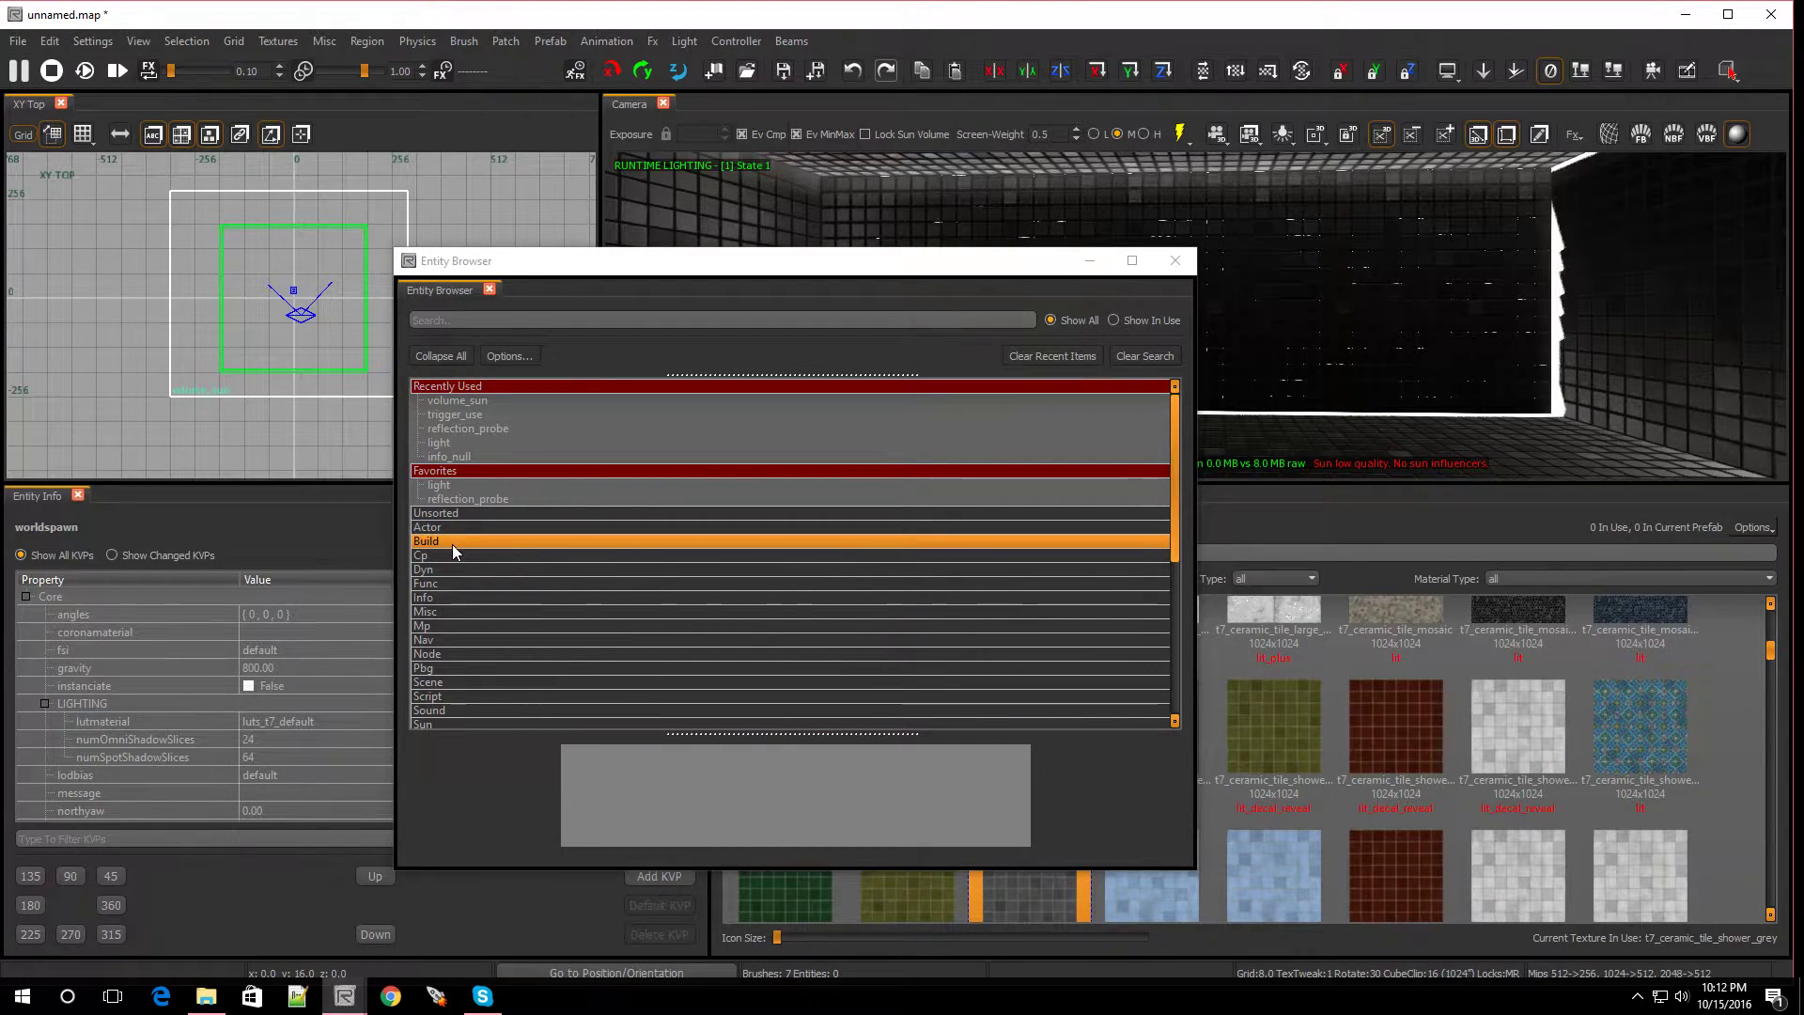
{"action": "left_click", "coordinate": [453, 544]}
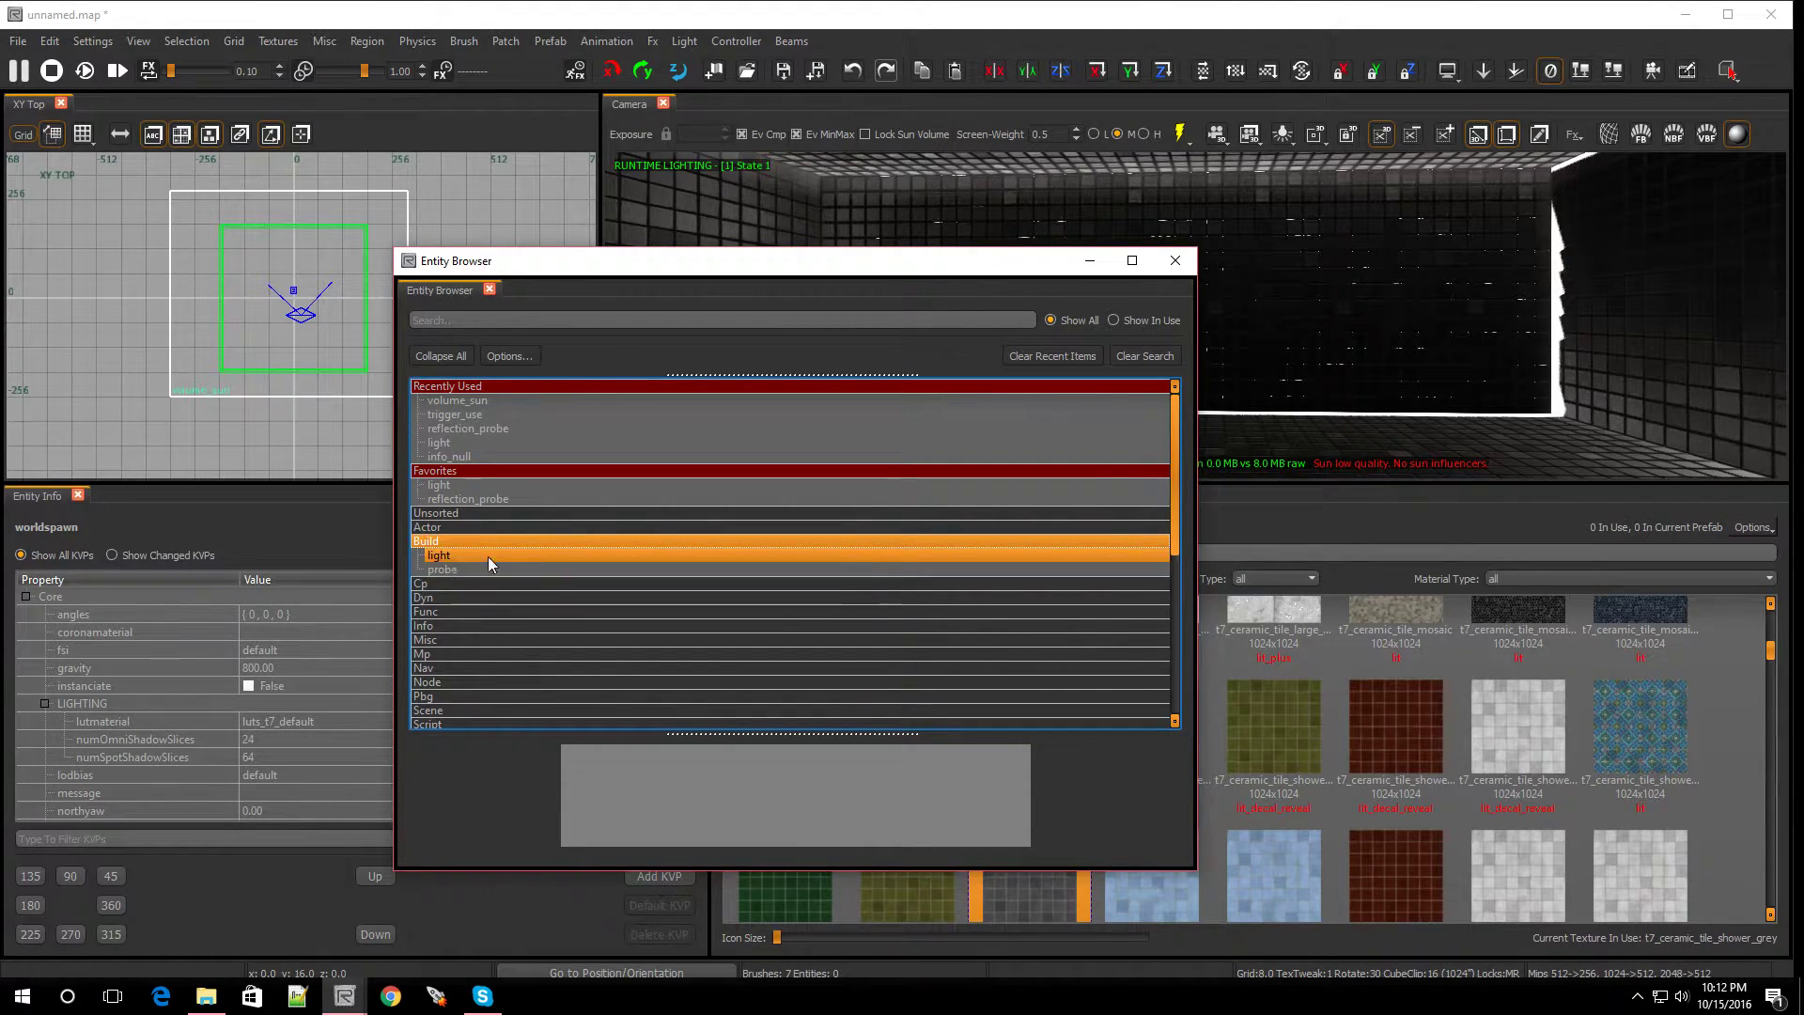
{"action": "left_click", "coordinate": [440, 543]}
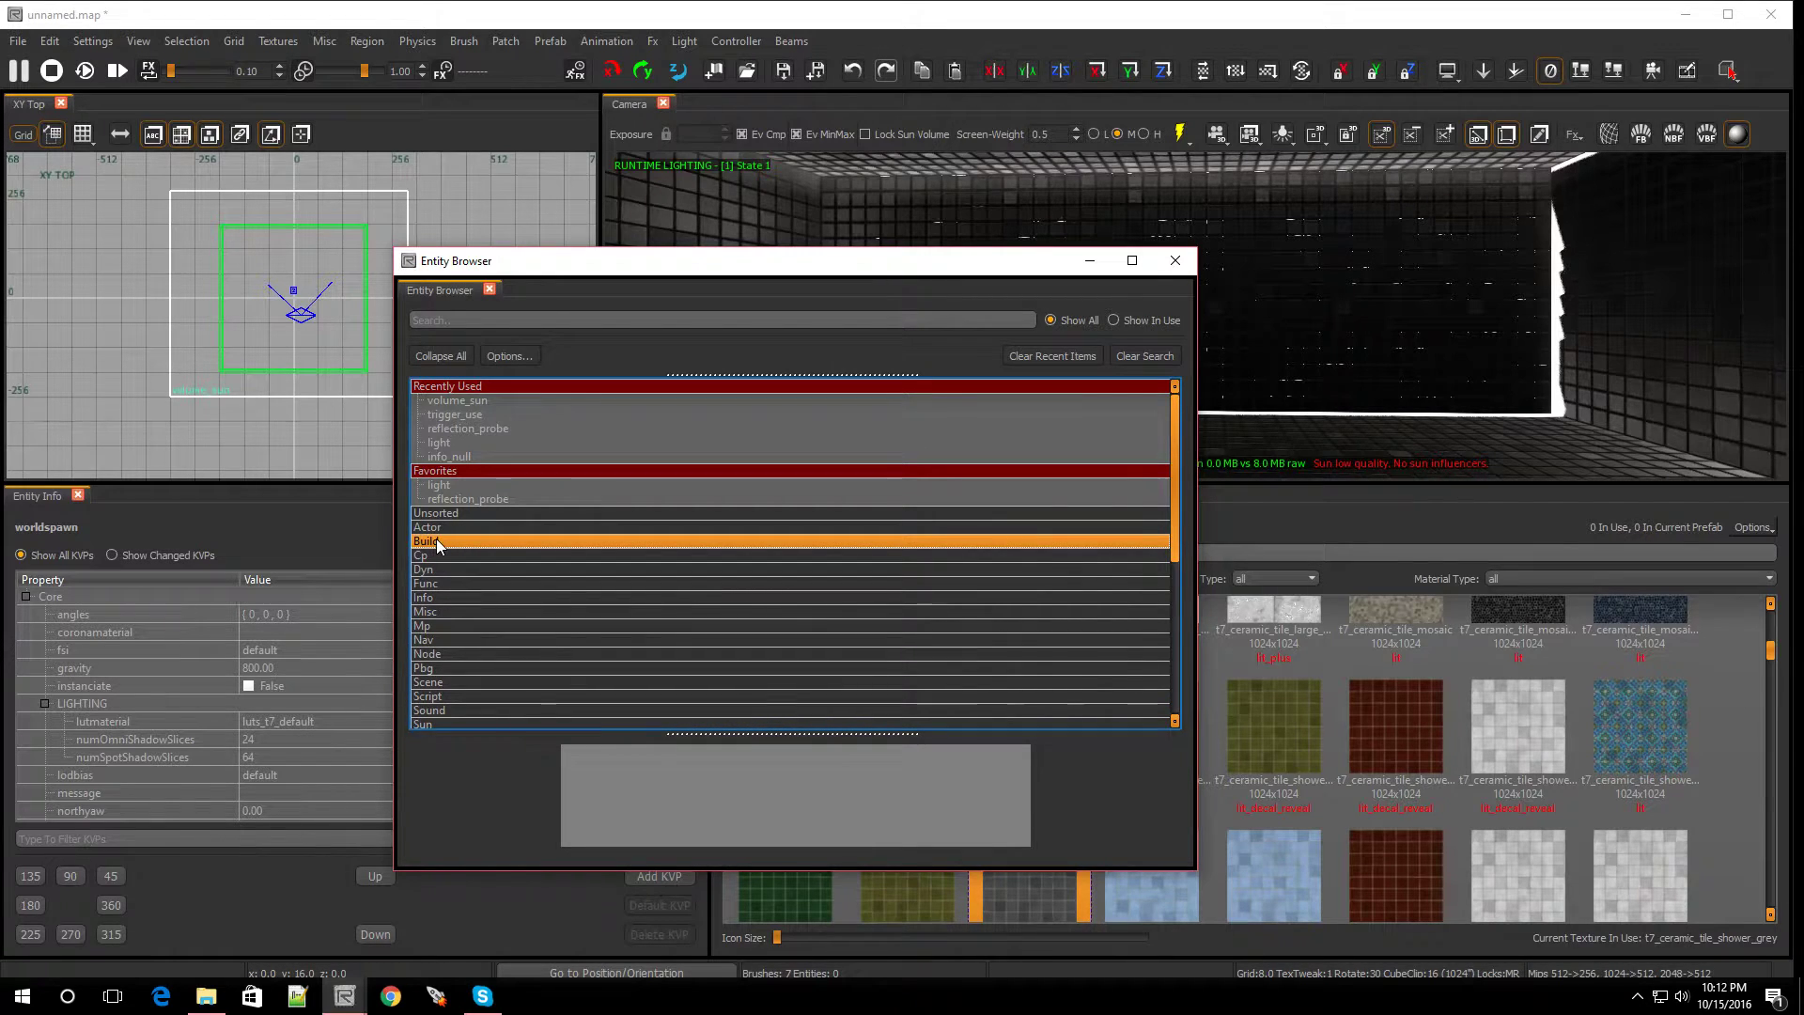
{"action": "left_click", "coordinate": [436, 540]}
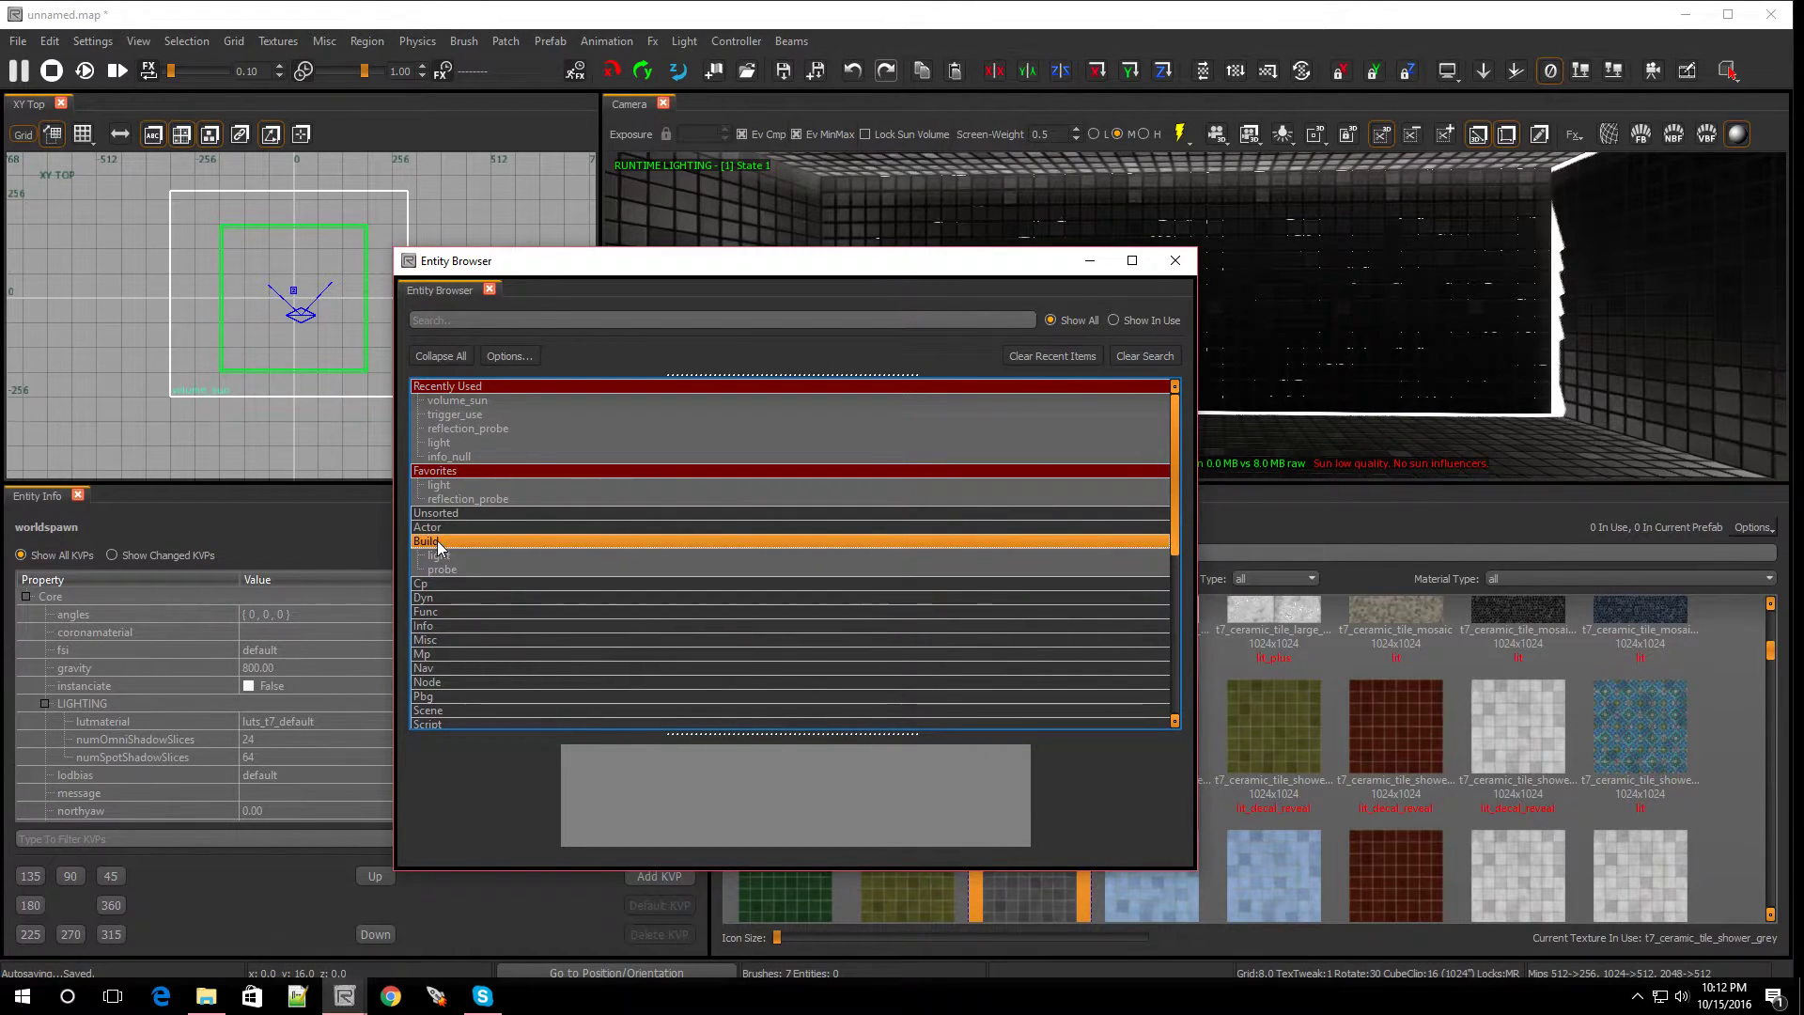
{"action": "left_click", "coordinate": [438, 539]}
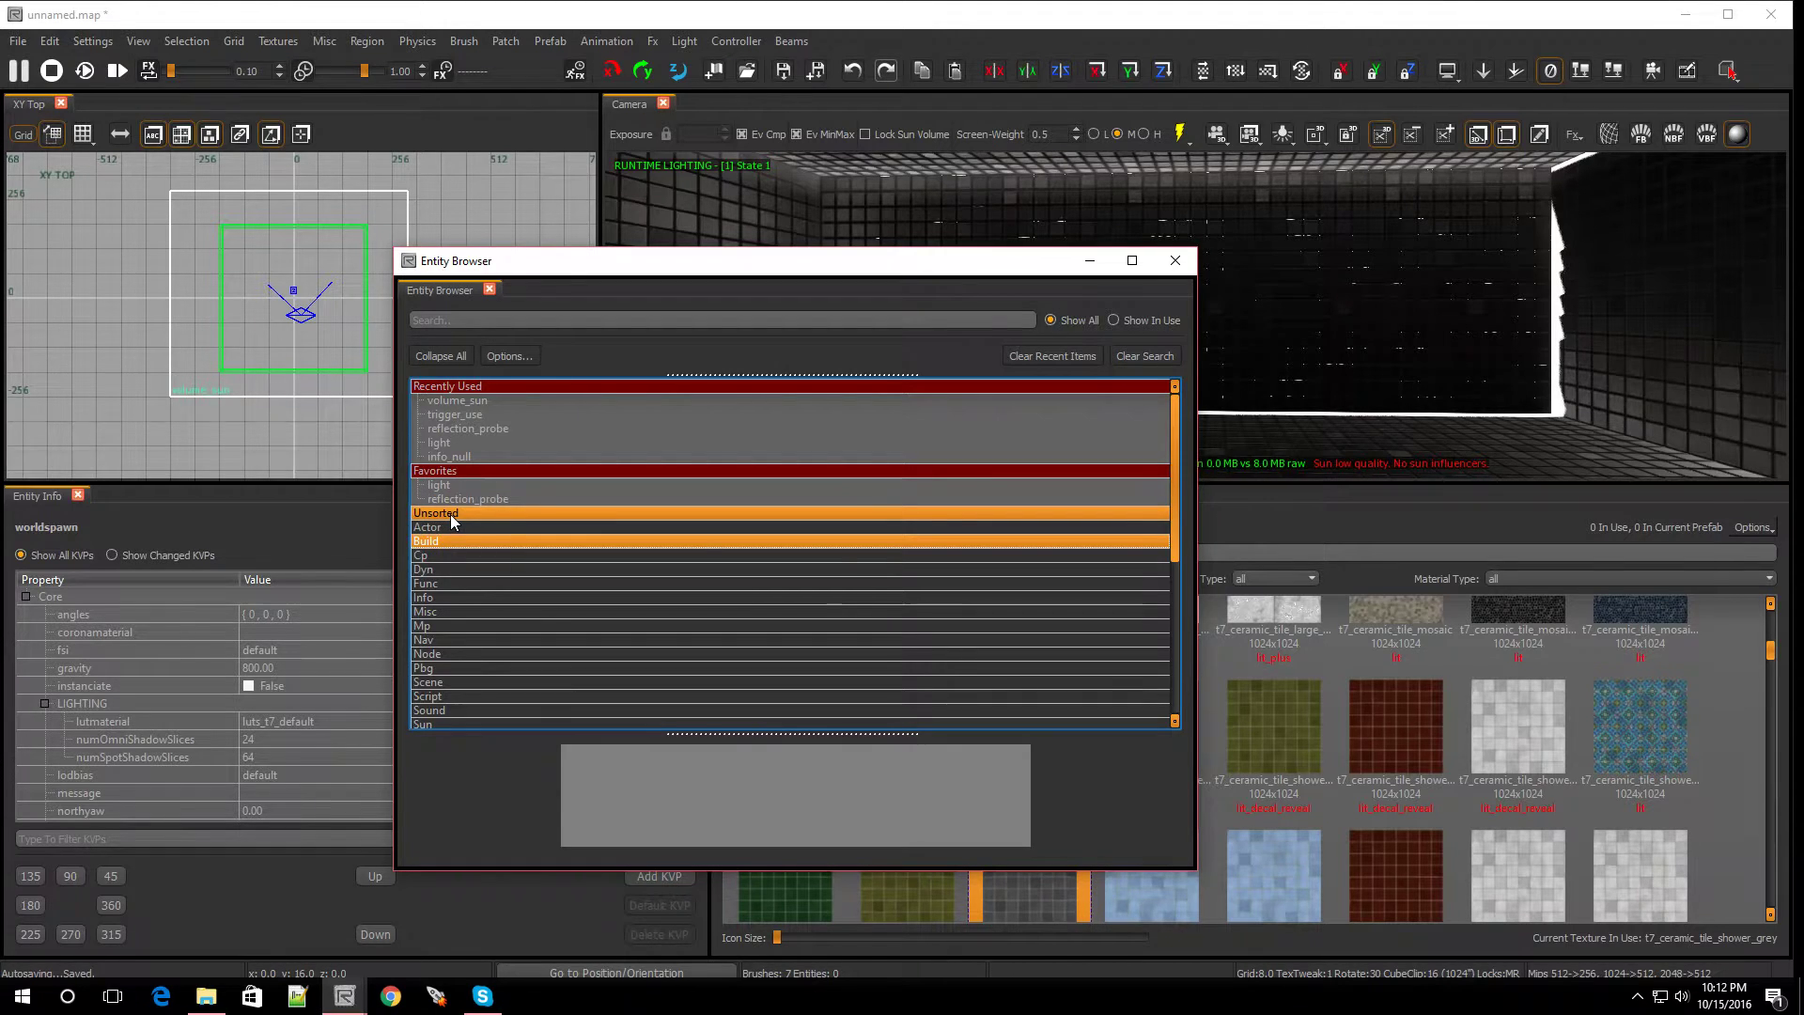
{"action": "left_click", "coordinate": [449, 515]}
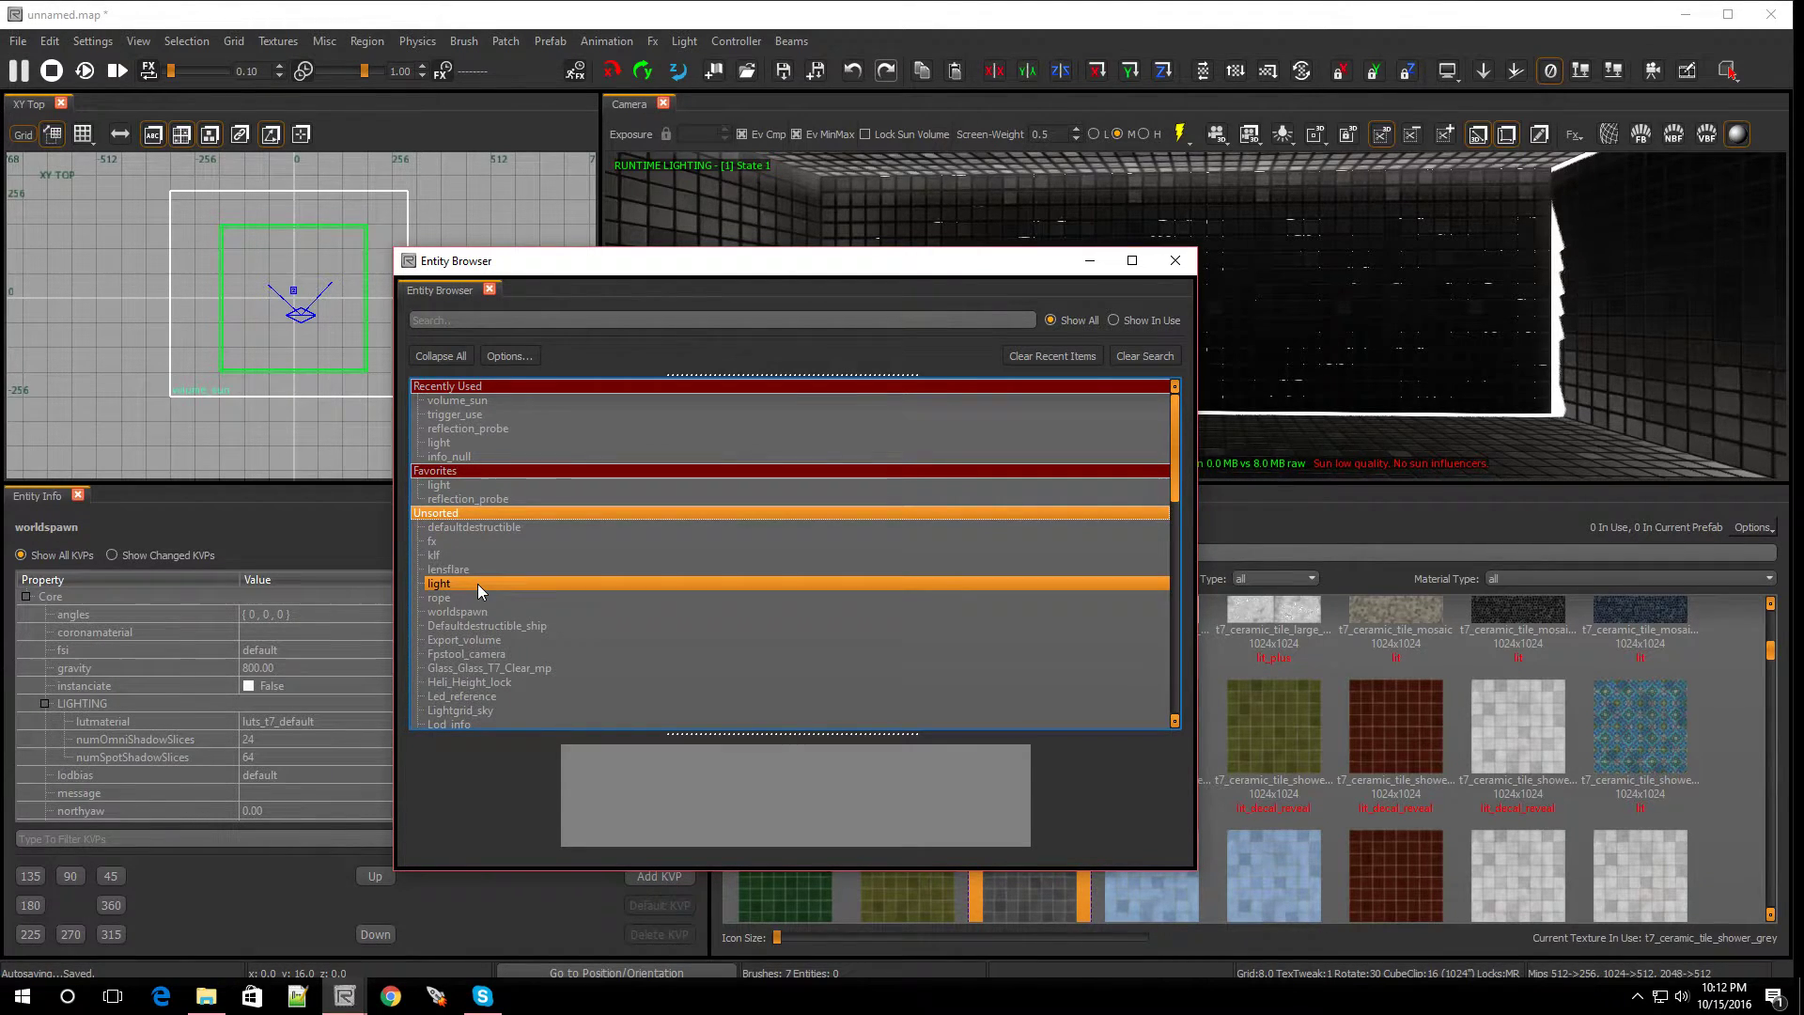
{"action": "right_click", "coordinate": [477, 584]}
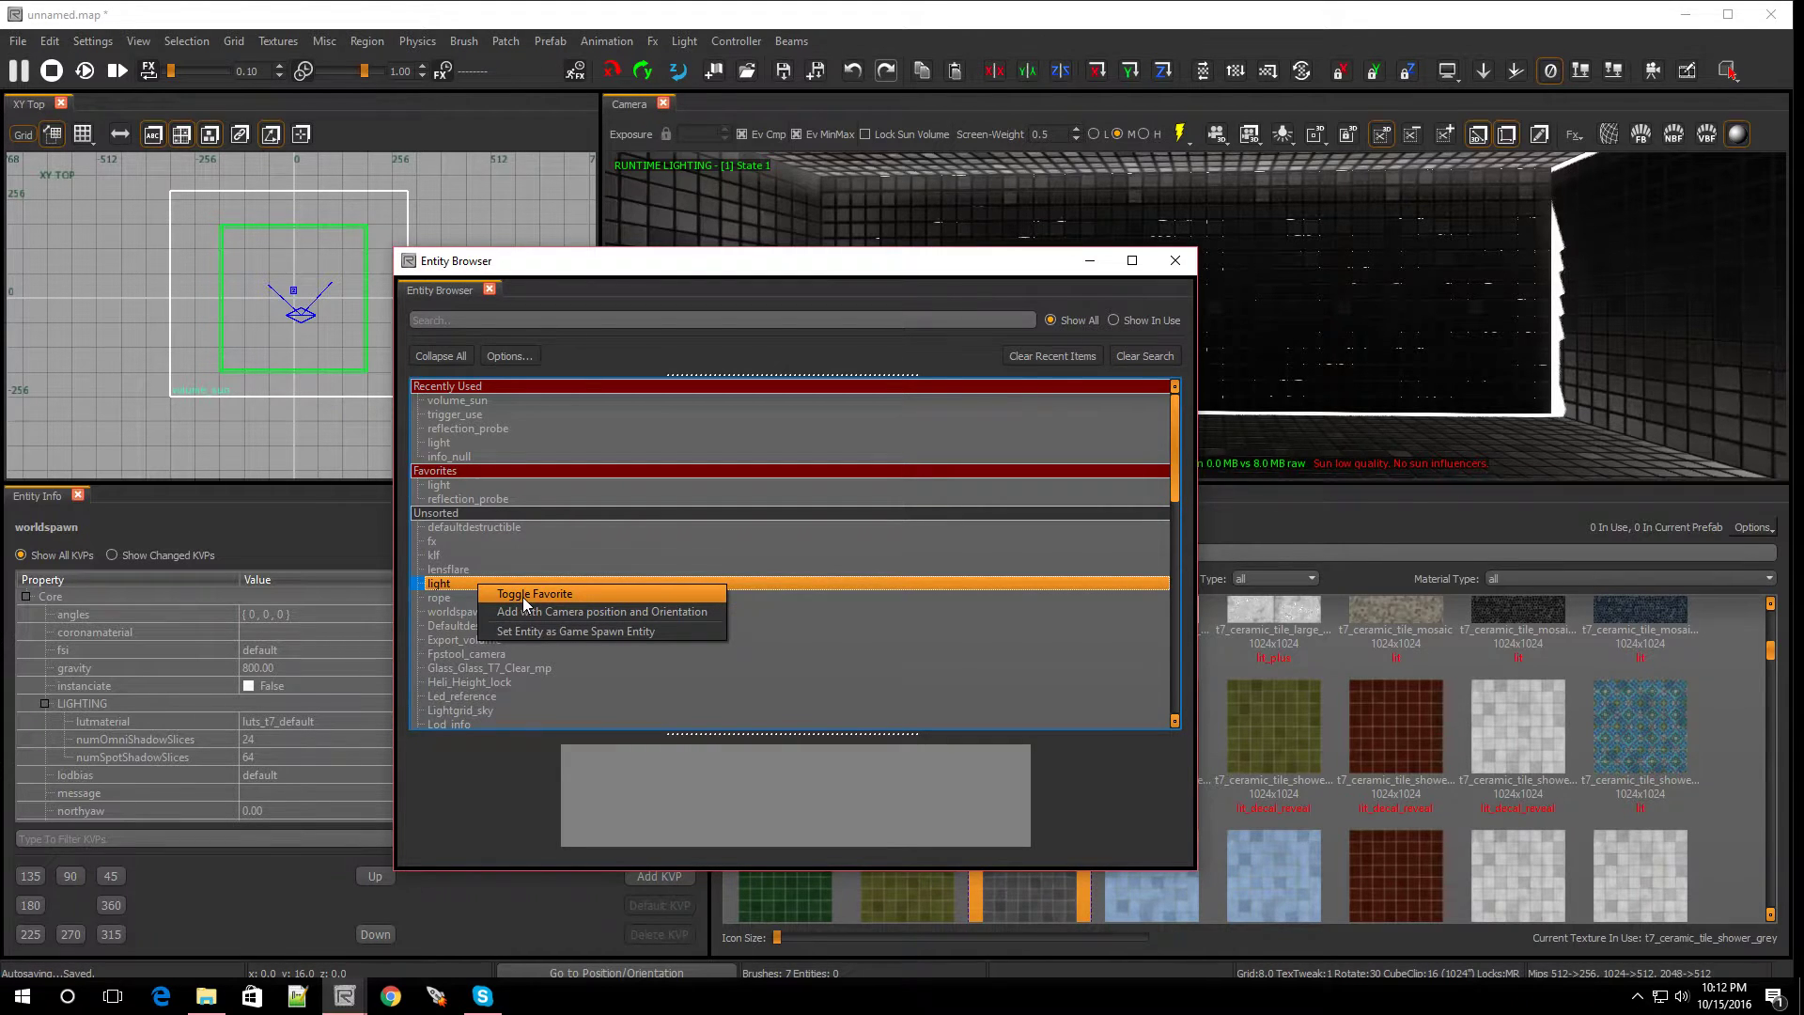
Place a light entity in the top view and move it to the room's center at X -4, Y 4.
{"action": "left_click", "coordinate": [293, 428]}
{"action": "right_click", "coordinate": [292, 428]}
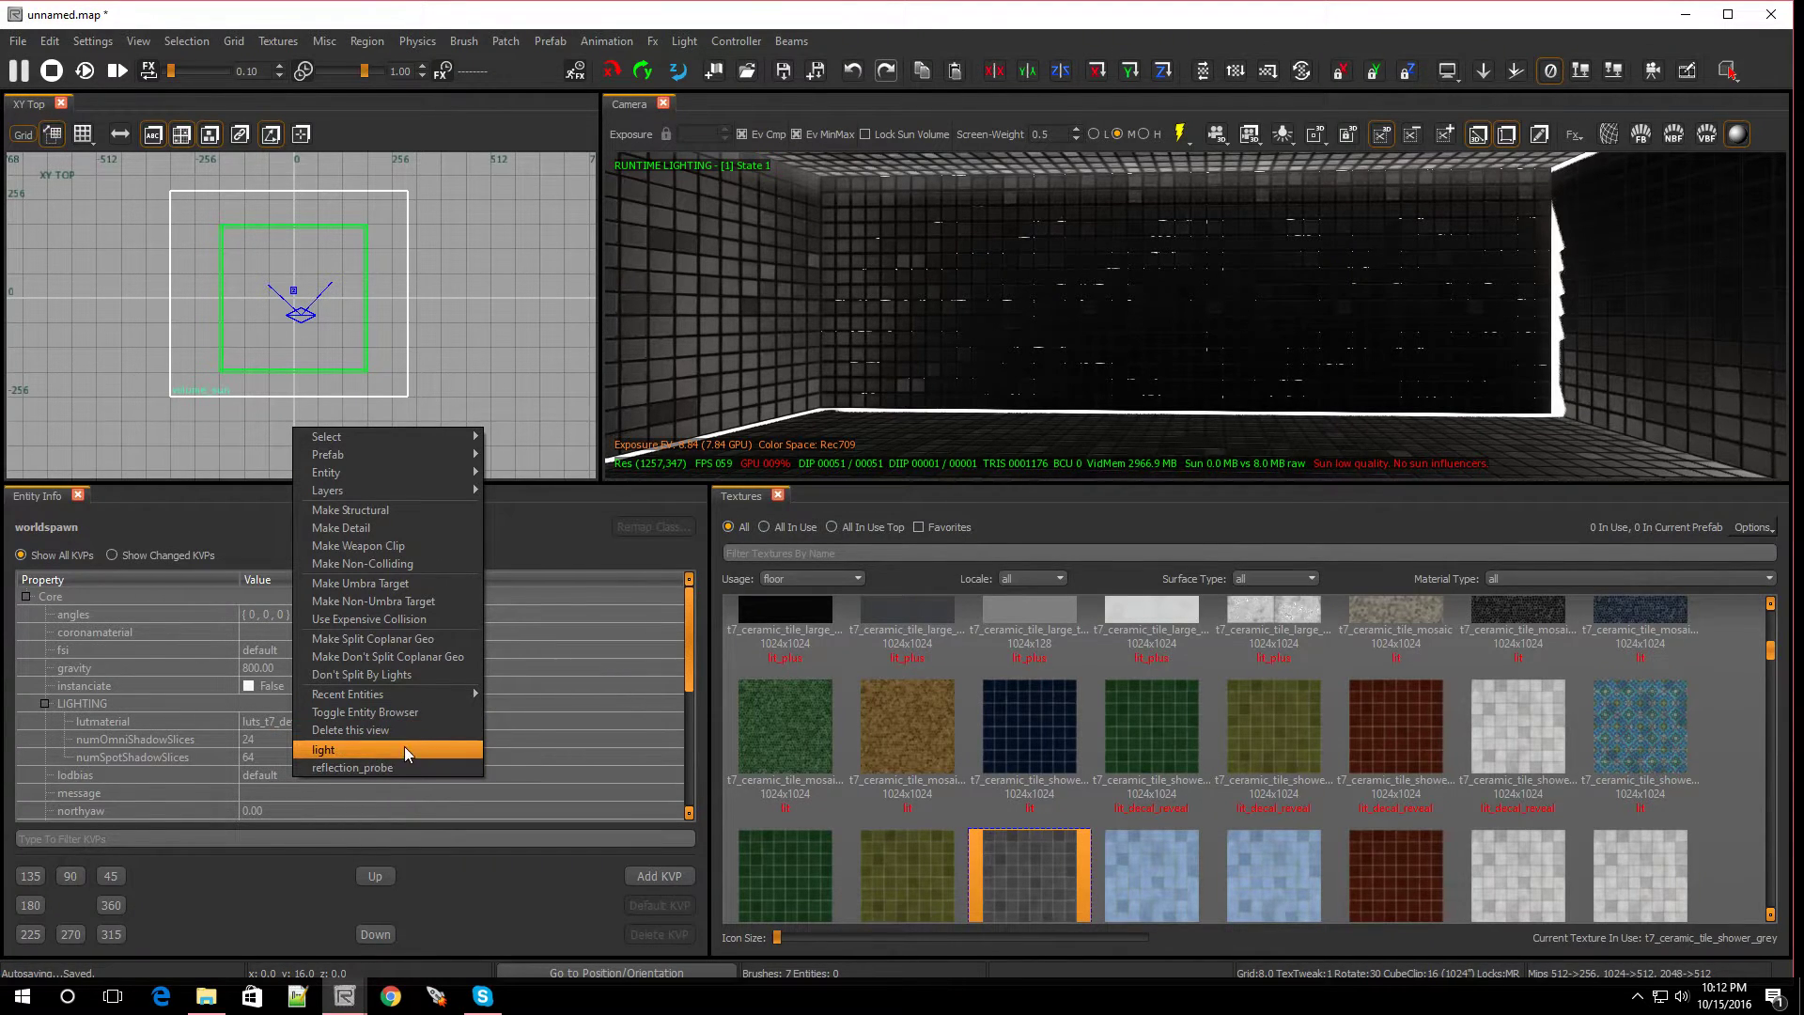
{"action": "left_click", "coordinate": [336, 754]}
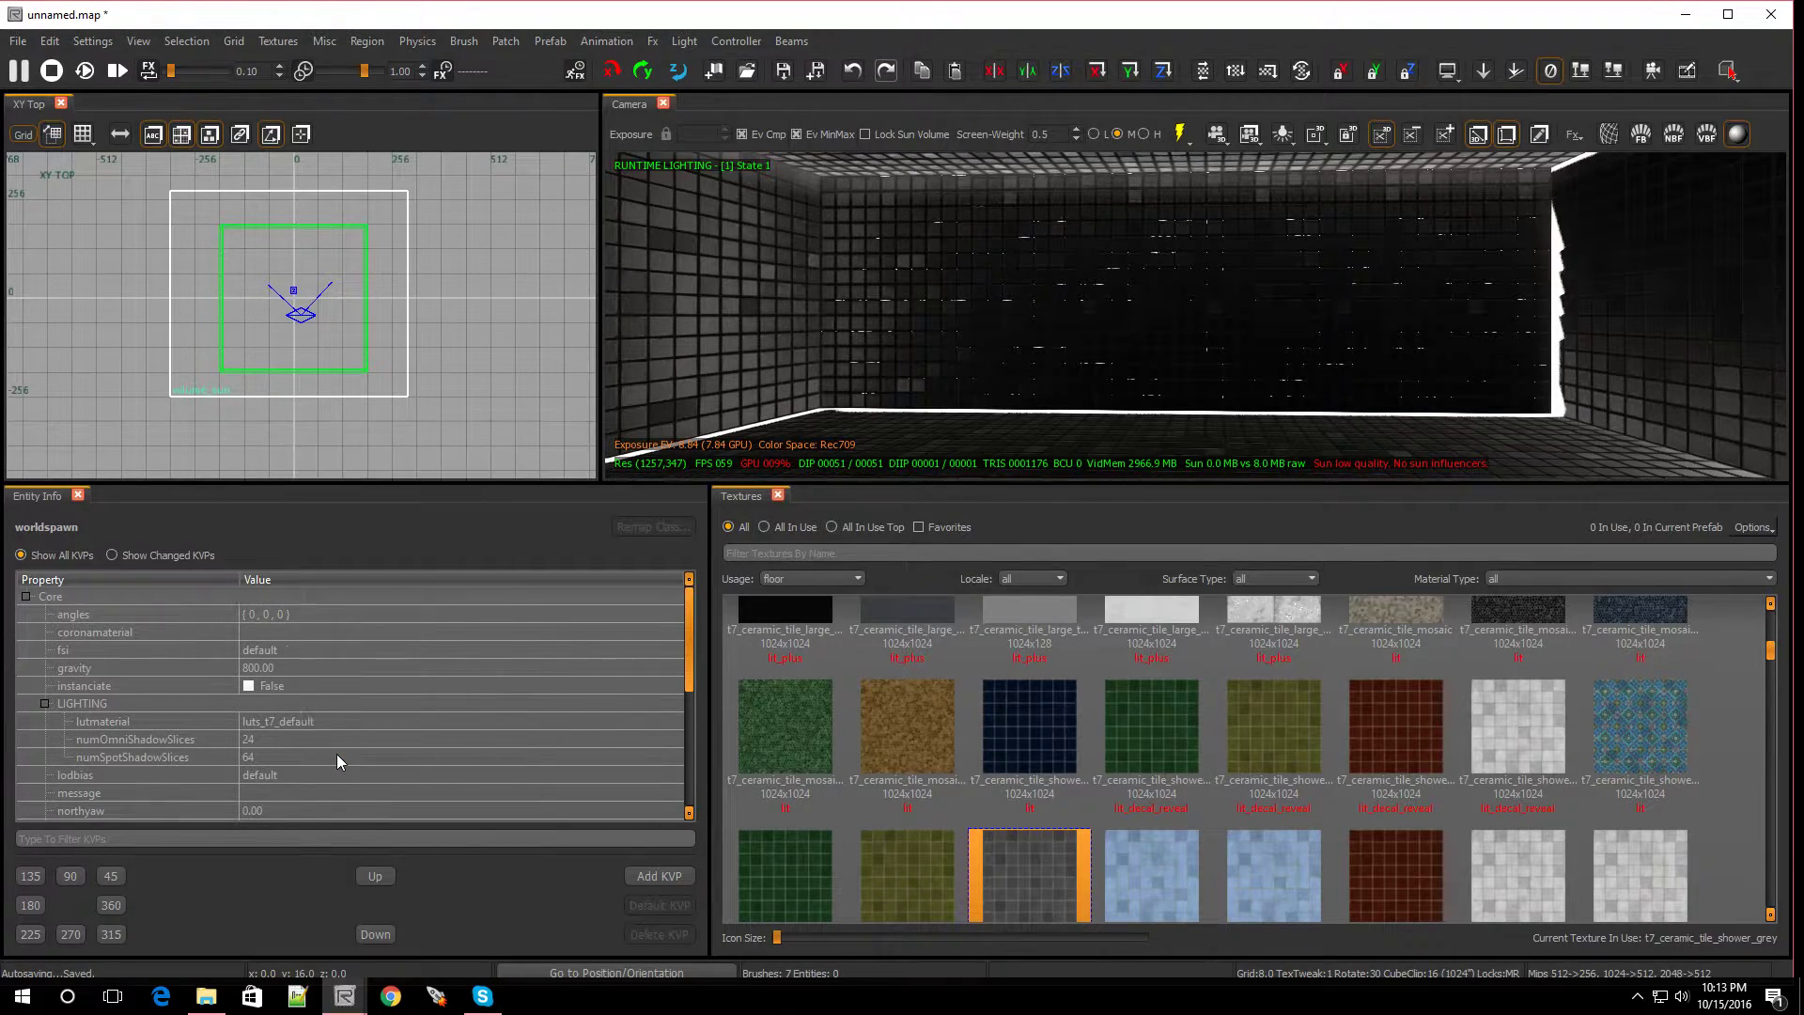
{"action": "left_click_drag", "start_coordinate": [295, 428], "coordinate": [295, 305]}
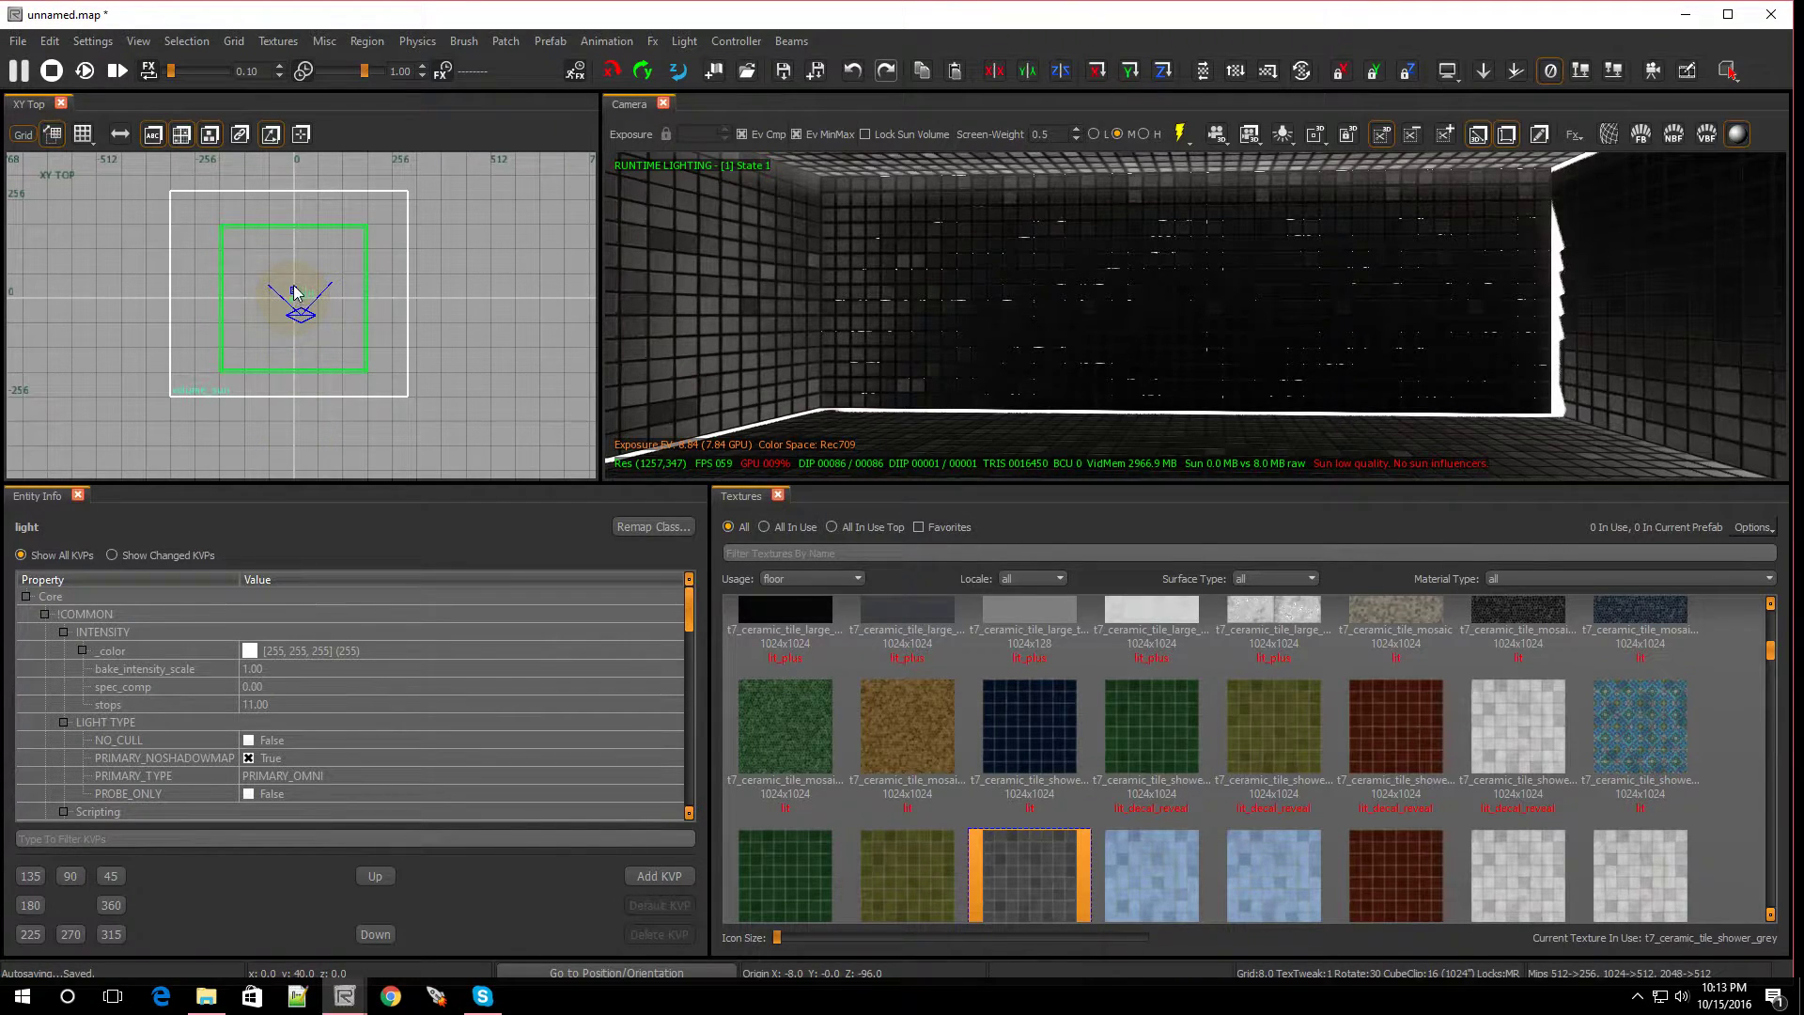
{"action": "scroll", "coordinate": [293, 285], "scroll_direction": "up", "scroll_amount": 5}
{"action": "scroll", "coordinate": [296, 467], "scroll_direction": "up", "scroll_amount": 4}
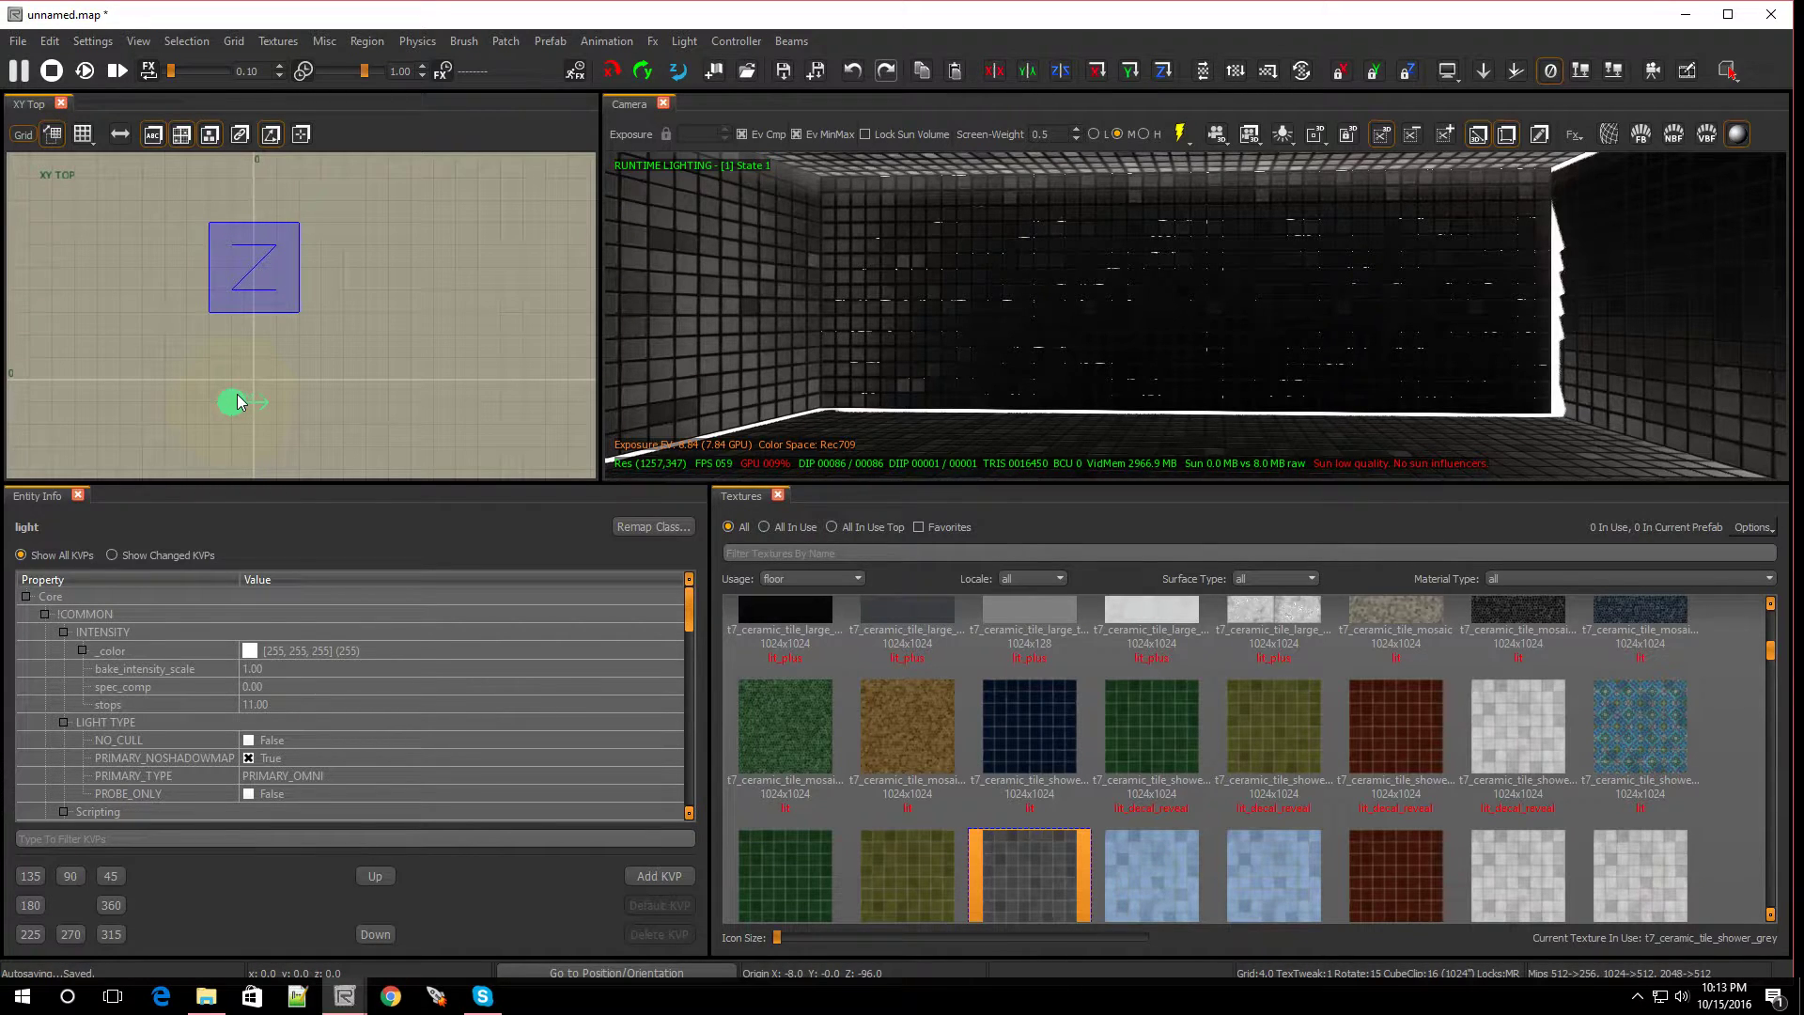
{"action": "left_click_drag", "start_coordinate": [237, 402], "coordinate": [260, 380]}
Raise the light inside the room to Z 72 in the front view.
{"action": "key", "text": "ctrl+Tab"}
{"action": "scroll", "coordinate": [293, 385], "scroll_direction": "down", "scroll_amount": 15}
{"action": "scroll", "coordinate": [293, 385], "scroll_direction": "up", "scroll_amount": 6}
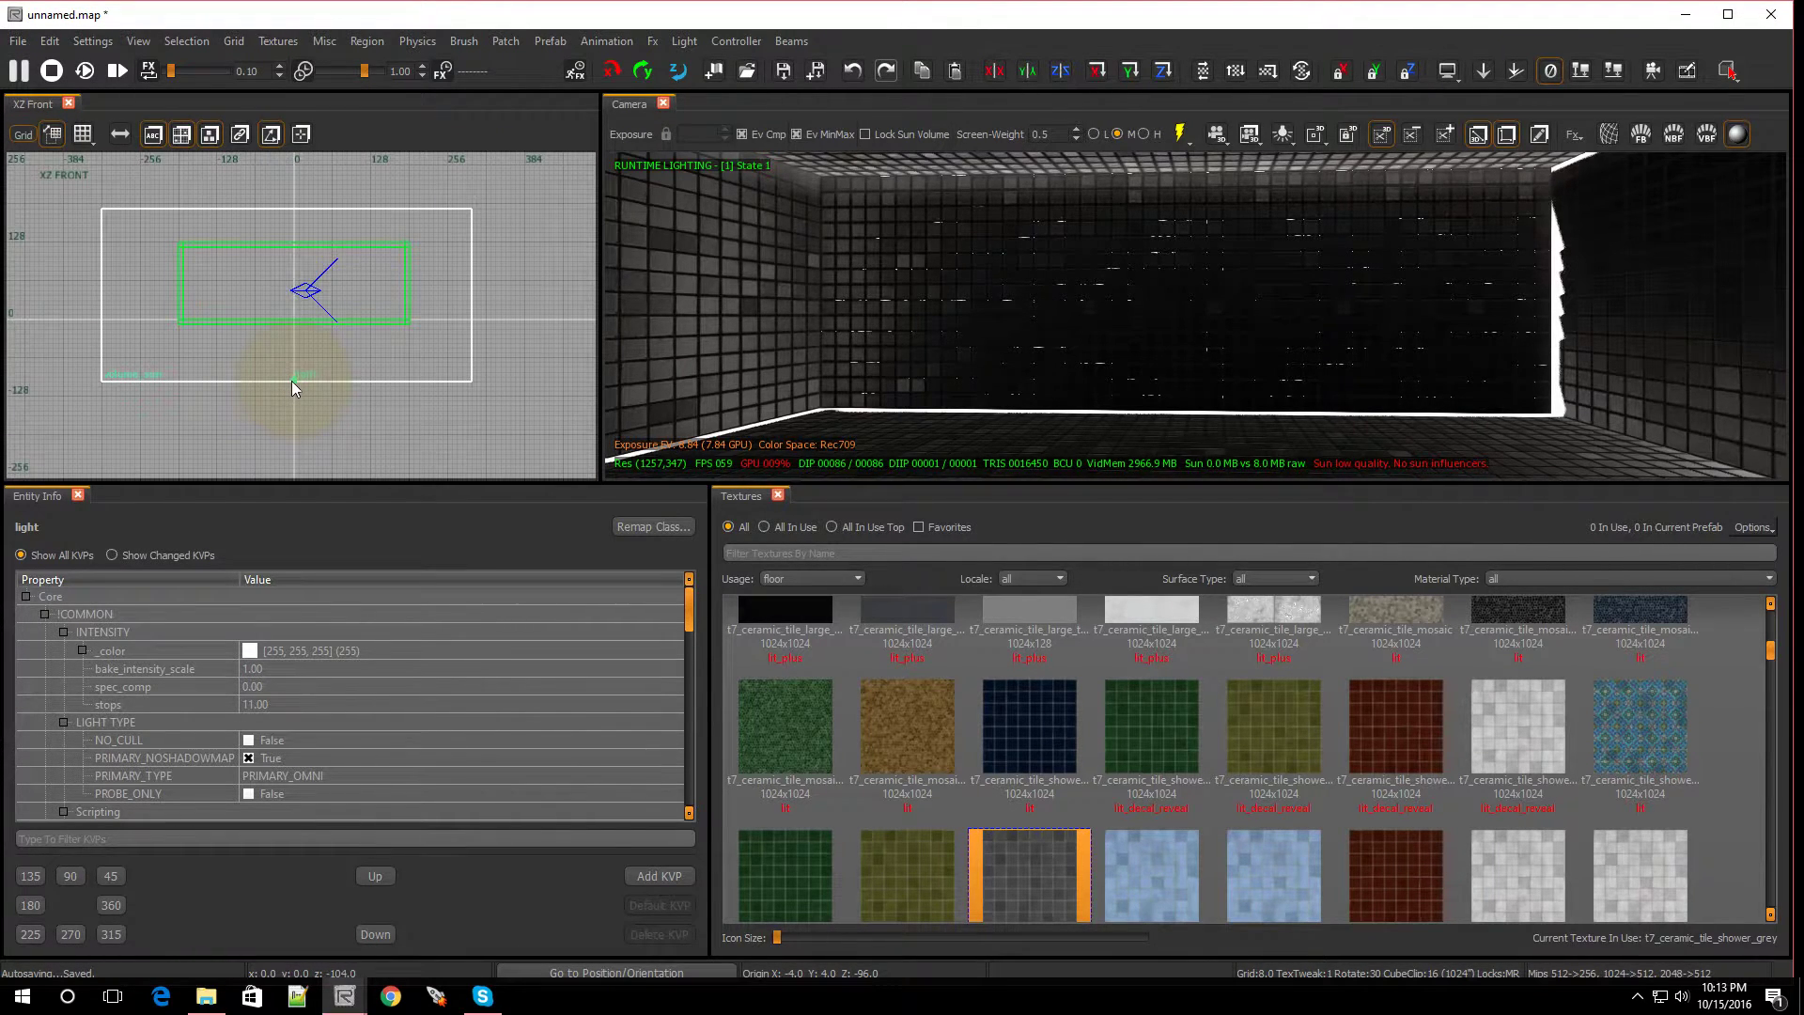
{"action": "left_click_drag", "start_coordinate": [291, 380], "coordinate": [295, 287]}
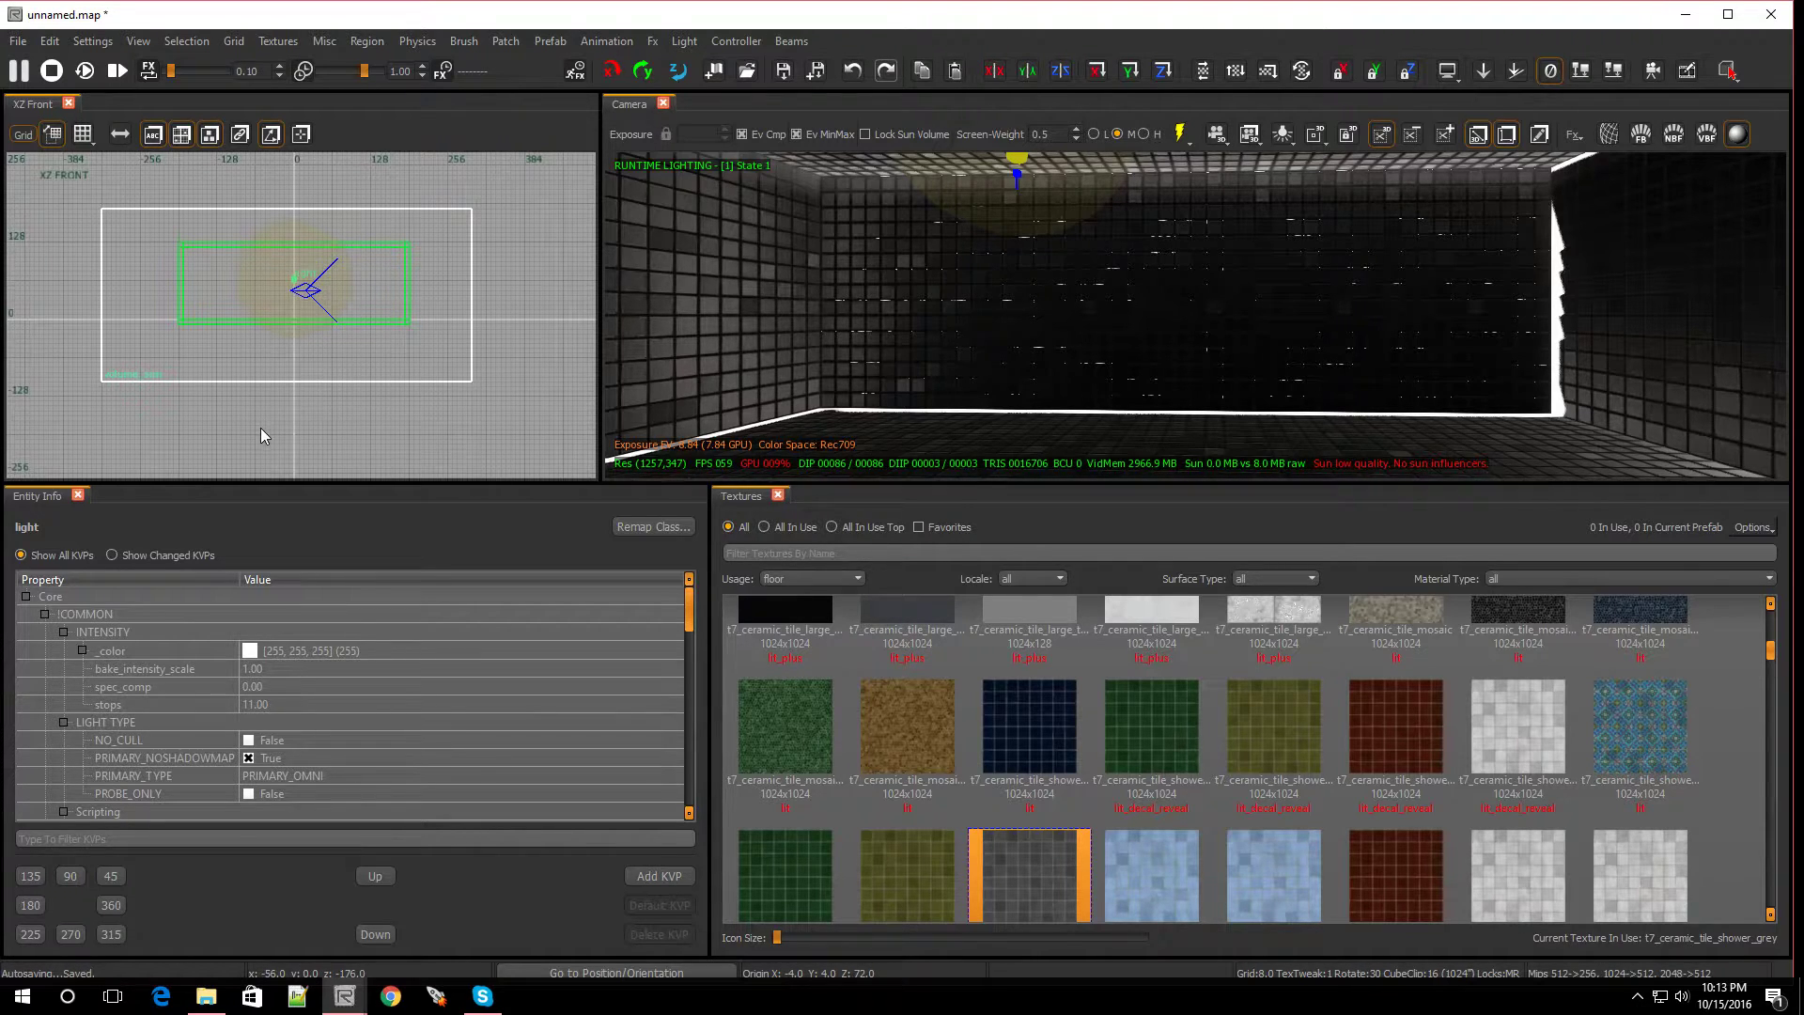
{"action": "scroll", "coordinate": [261, 427], "scroll_direction": "down", "scroll_amount": 1}
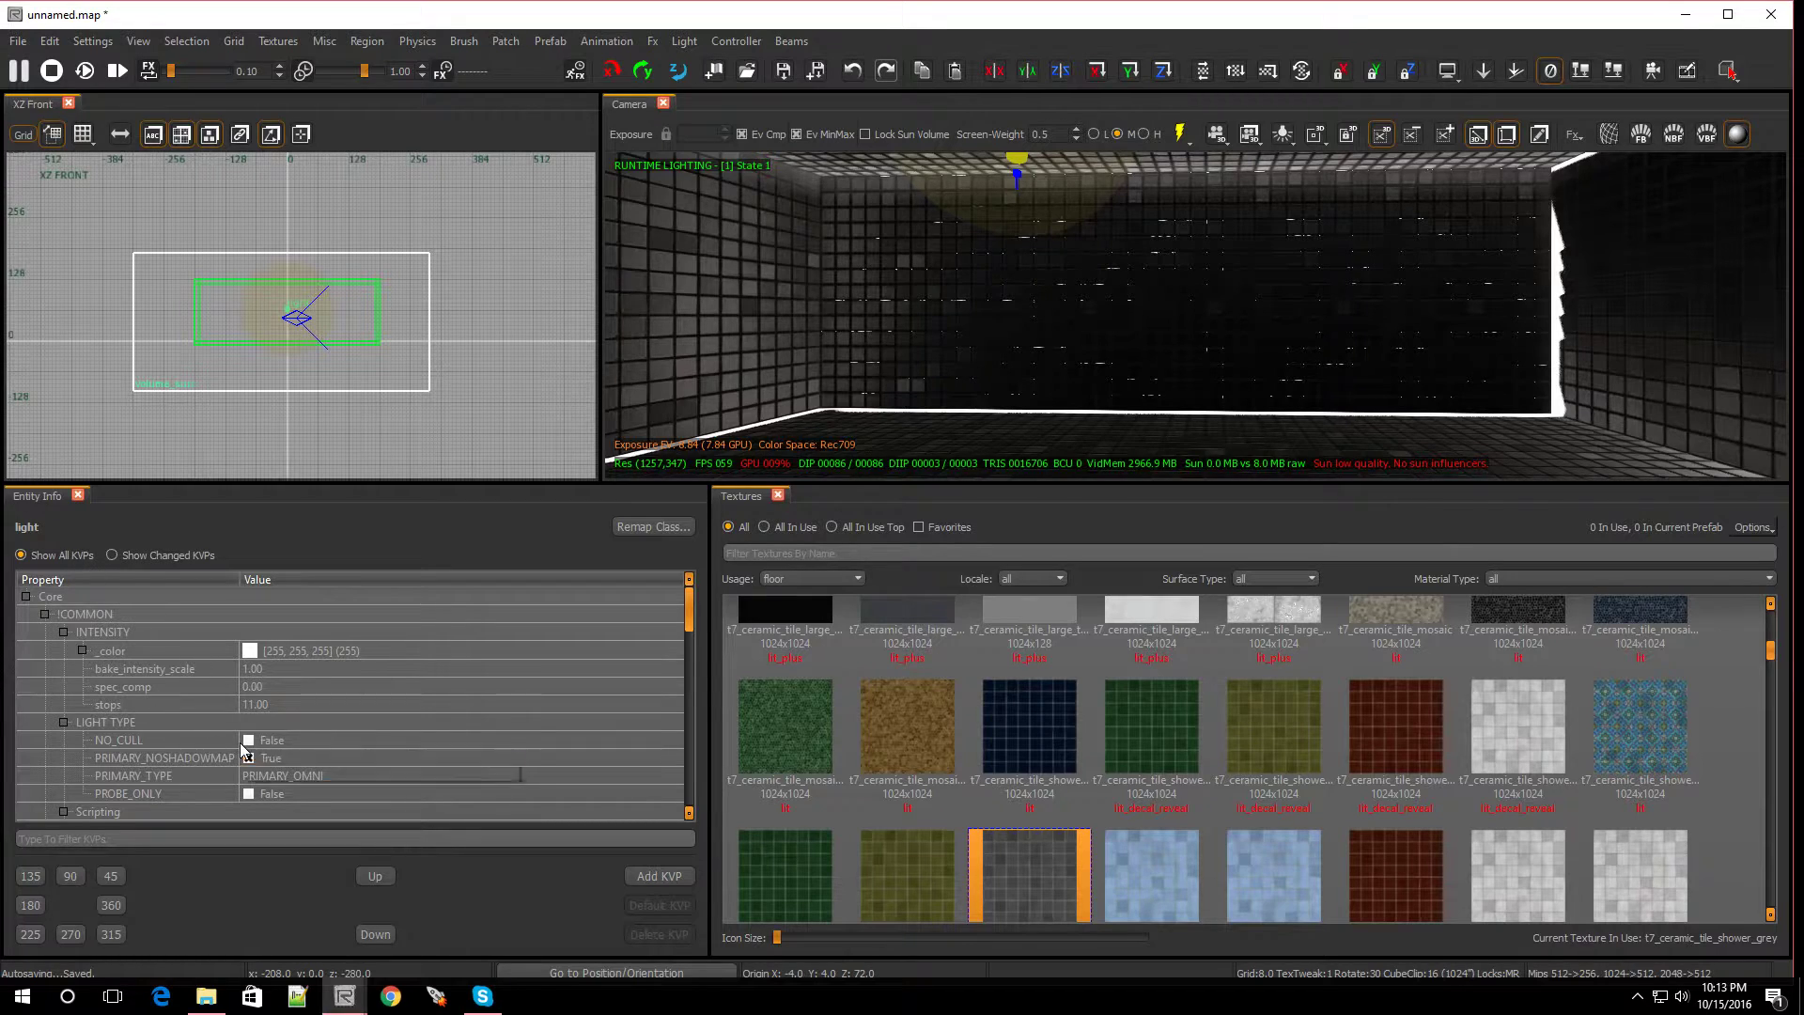
Examine the light's properties, from scripting and shaping to lighting states, and return to the intensity settings.
{"action": "scroll", "coordinate": [240, 747], "scroll_direction": "down", "scroll_amount": 2}
{"action": "scroll", "coordinate": [233, 691], "scroll_direction": "down", "scroll_amount": 5}
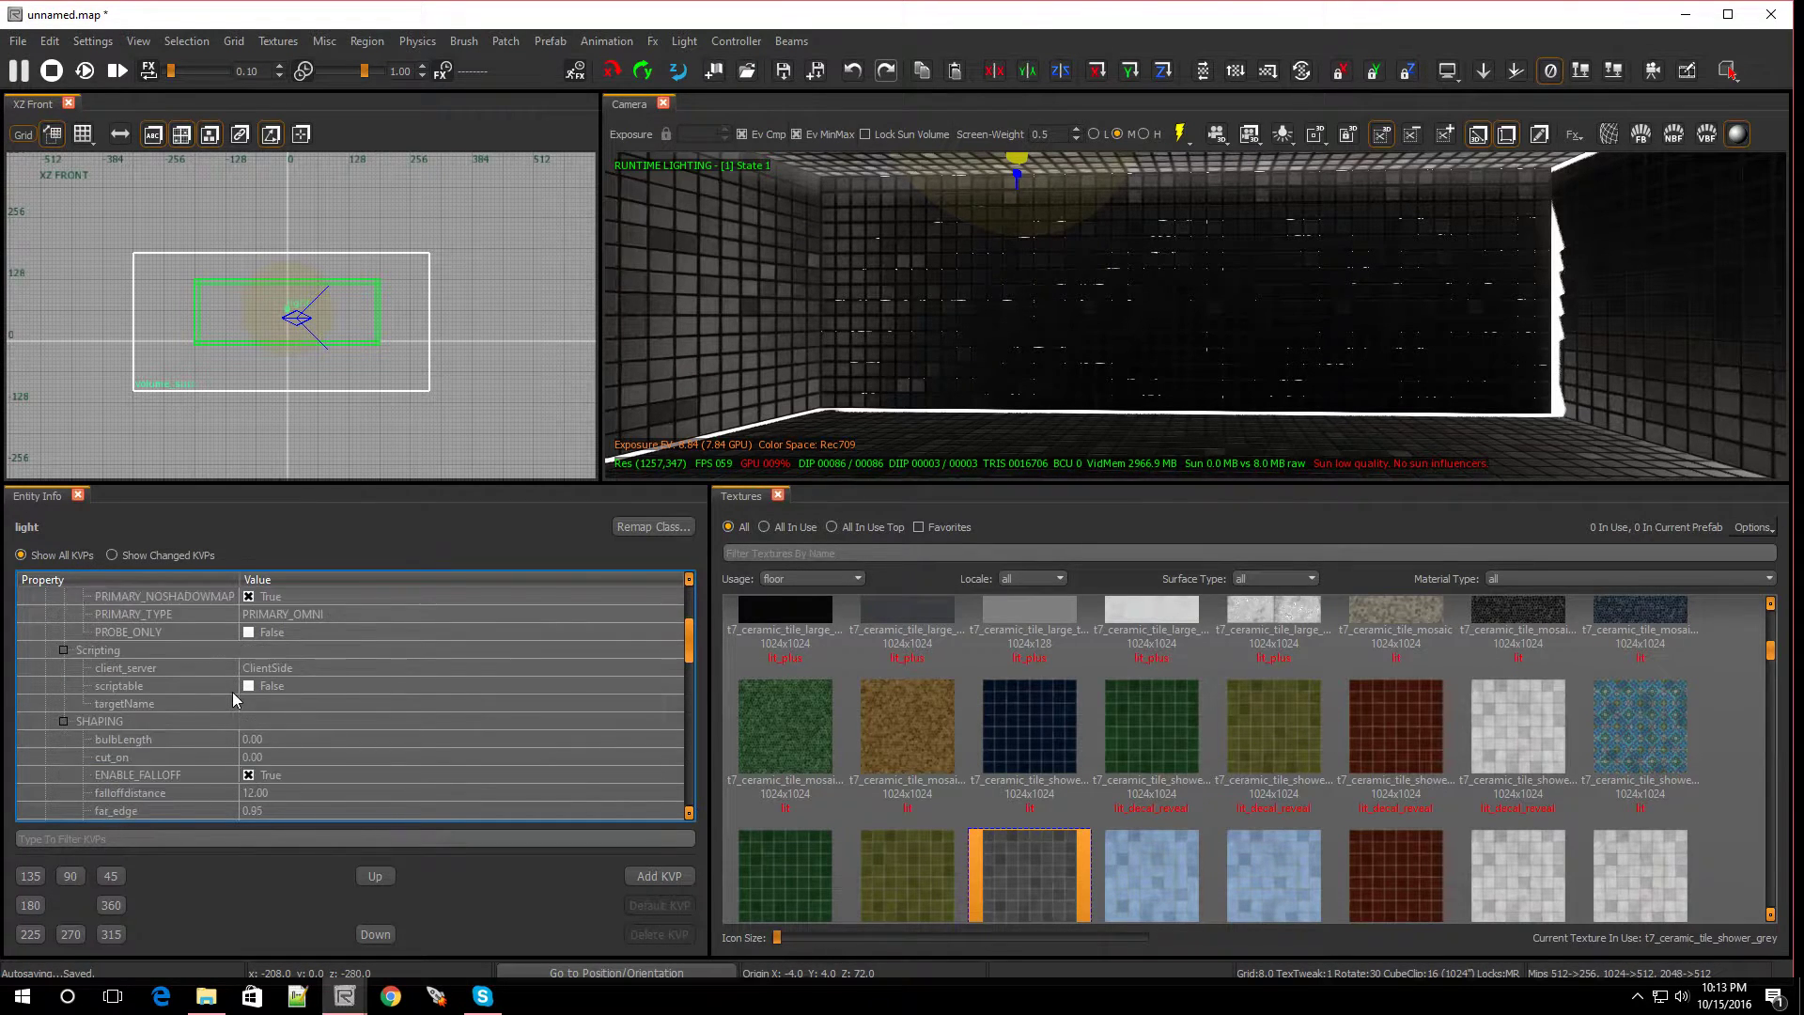
{"action": "scroll", "coordinate": [233, 692], "scroll_direction": "down", "scroll_amount": 5}
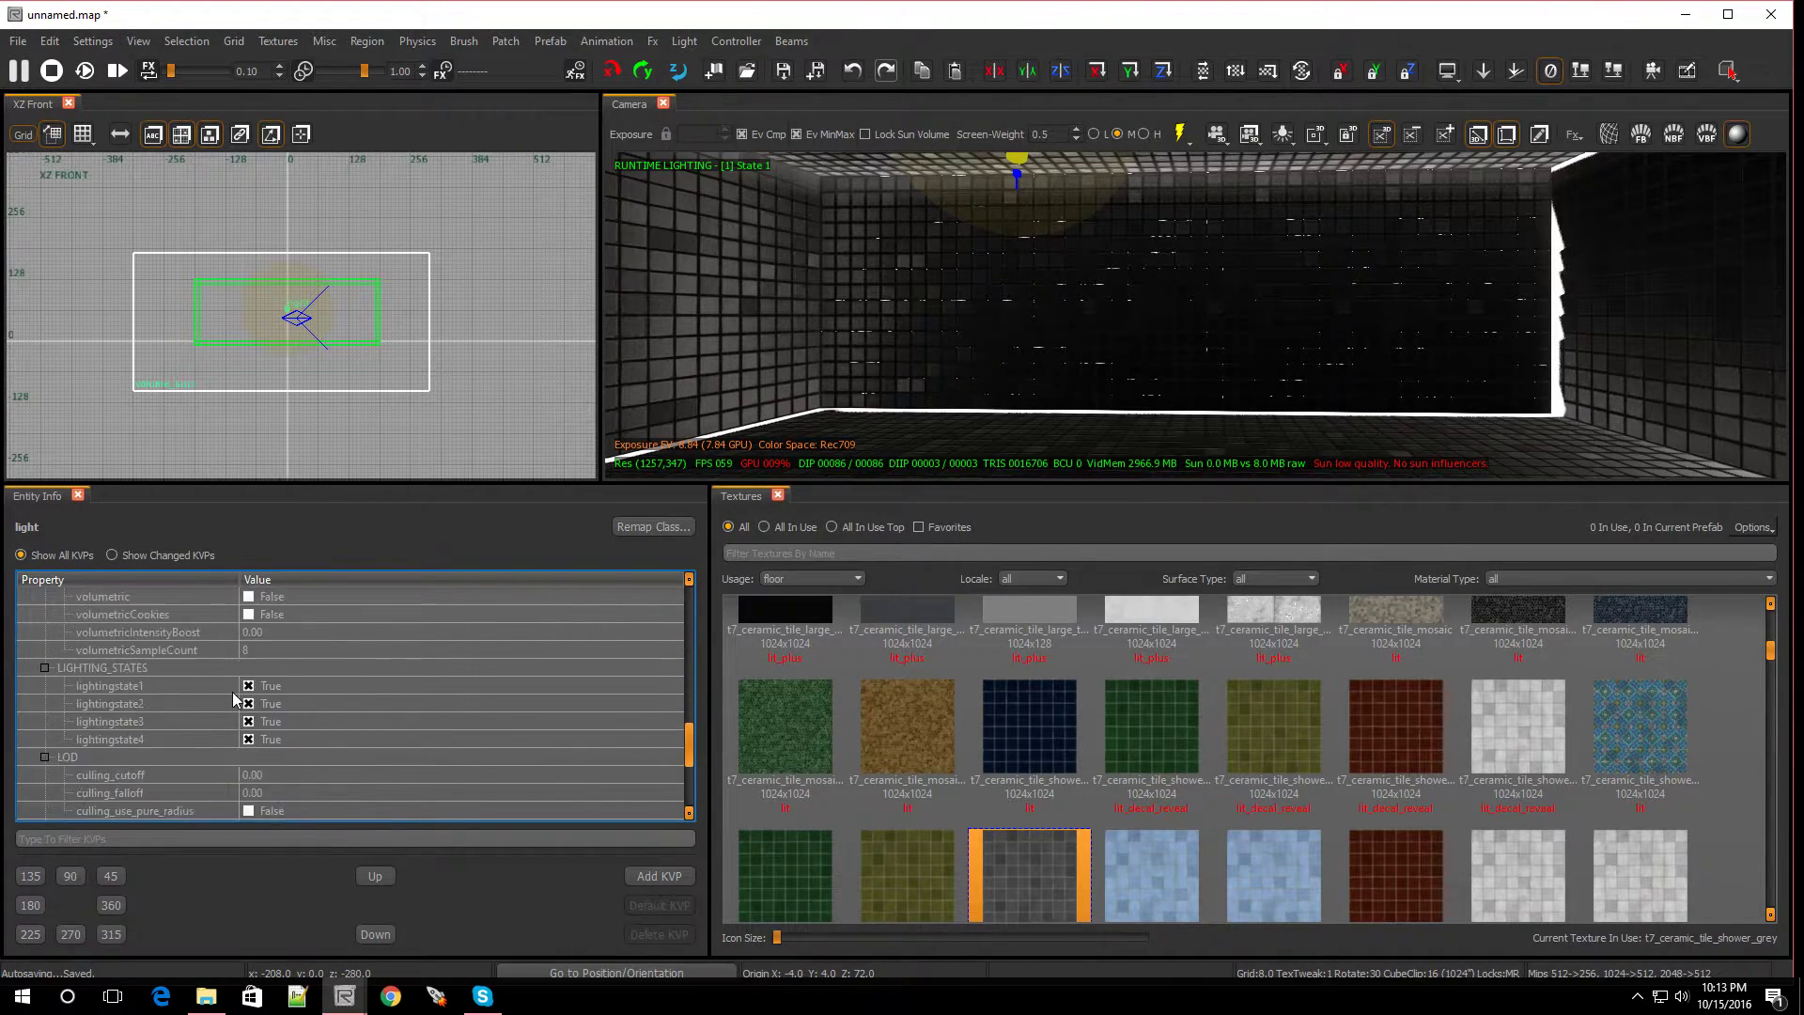
{"action": "scroll", "coordinate": [233, 692], "scroll_direction": "up", "scroll_amount": 8}
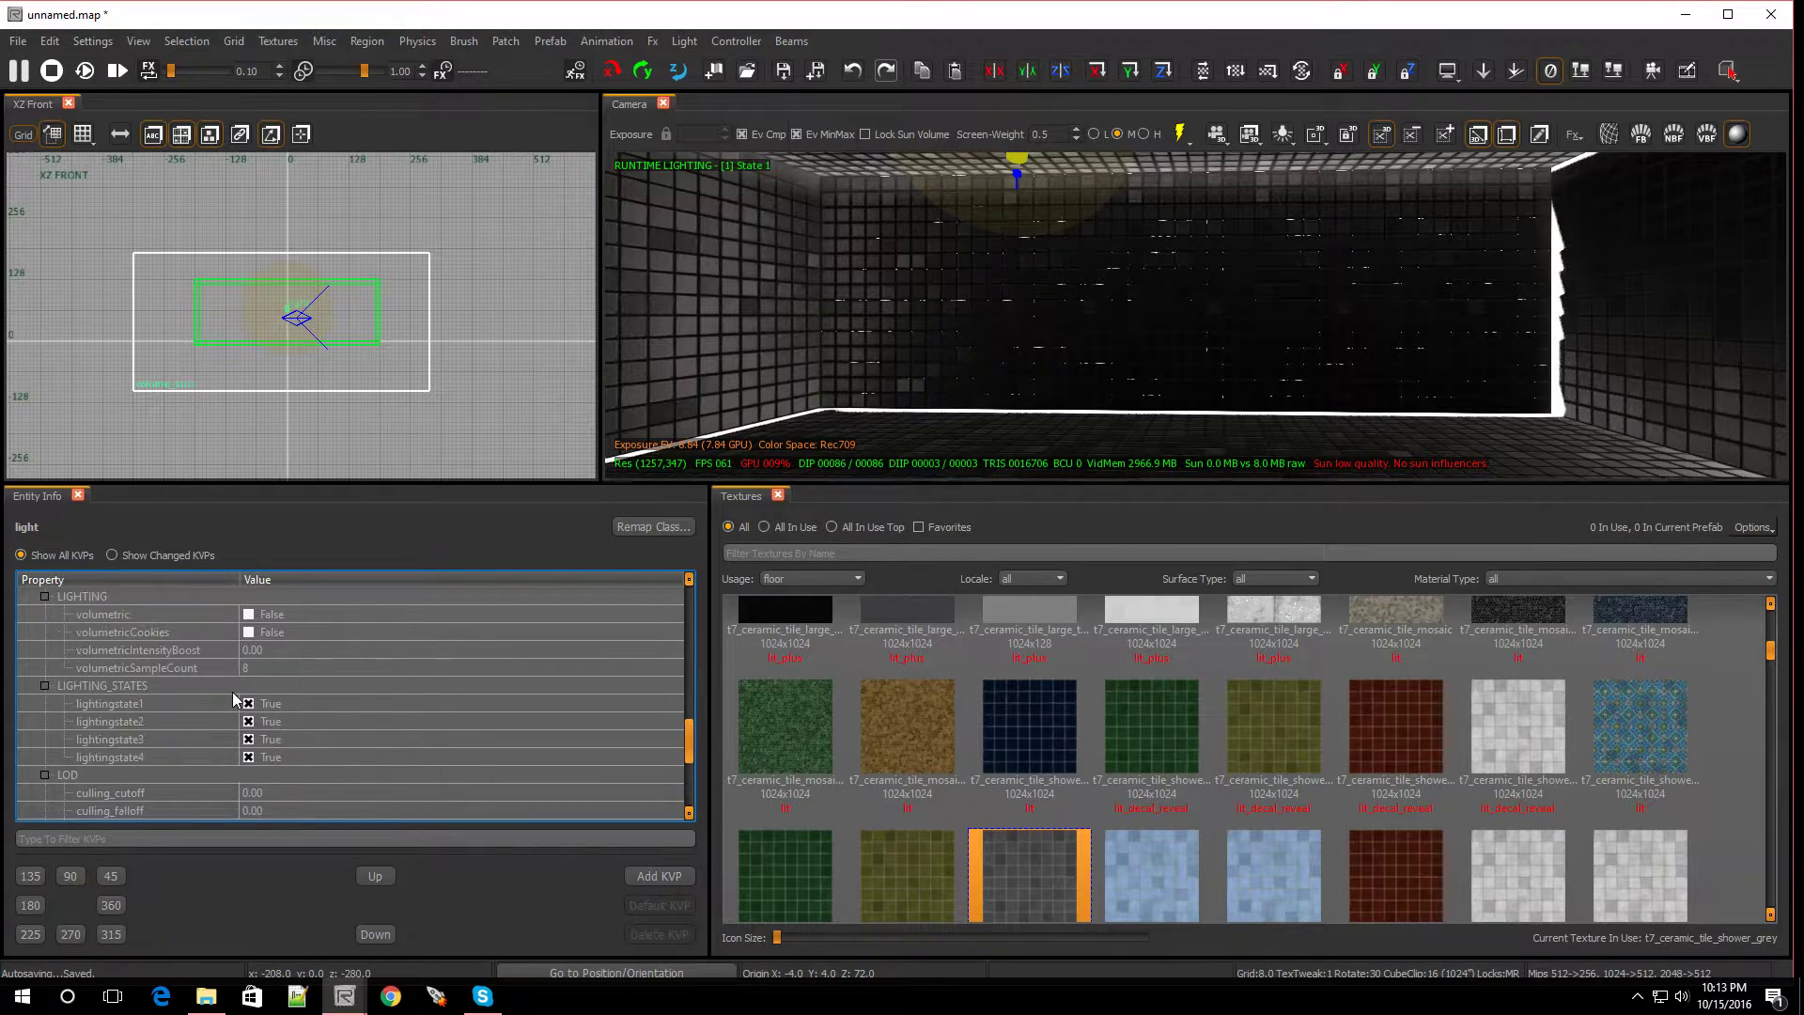
{"action": "scroll", "coordinate": [233, 692], "scroll_direction": "up", "scroll_amount": 4}
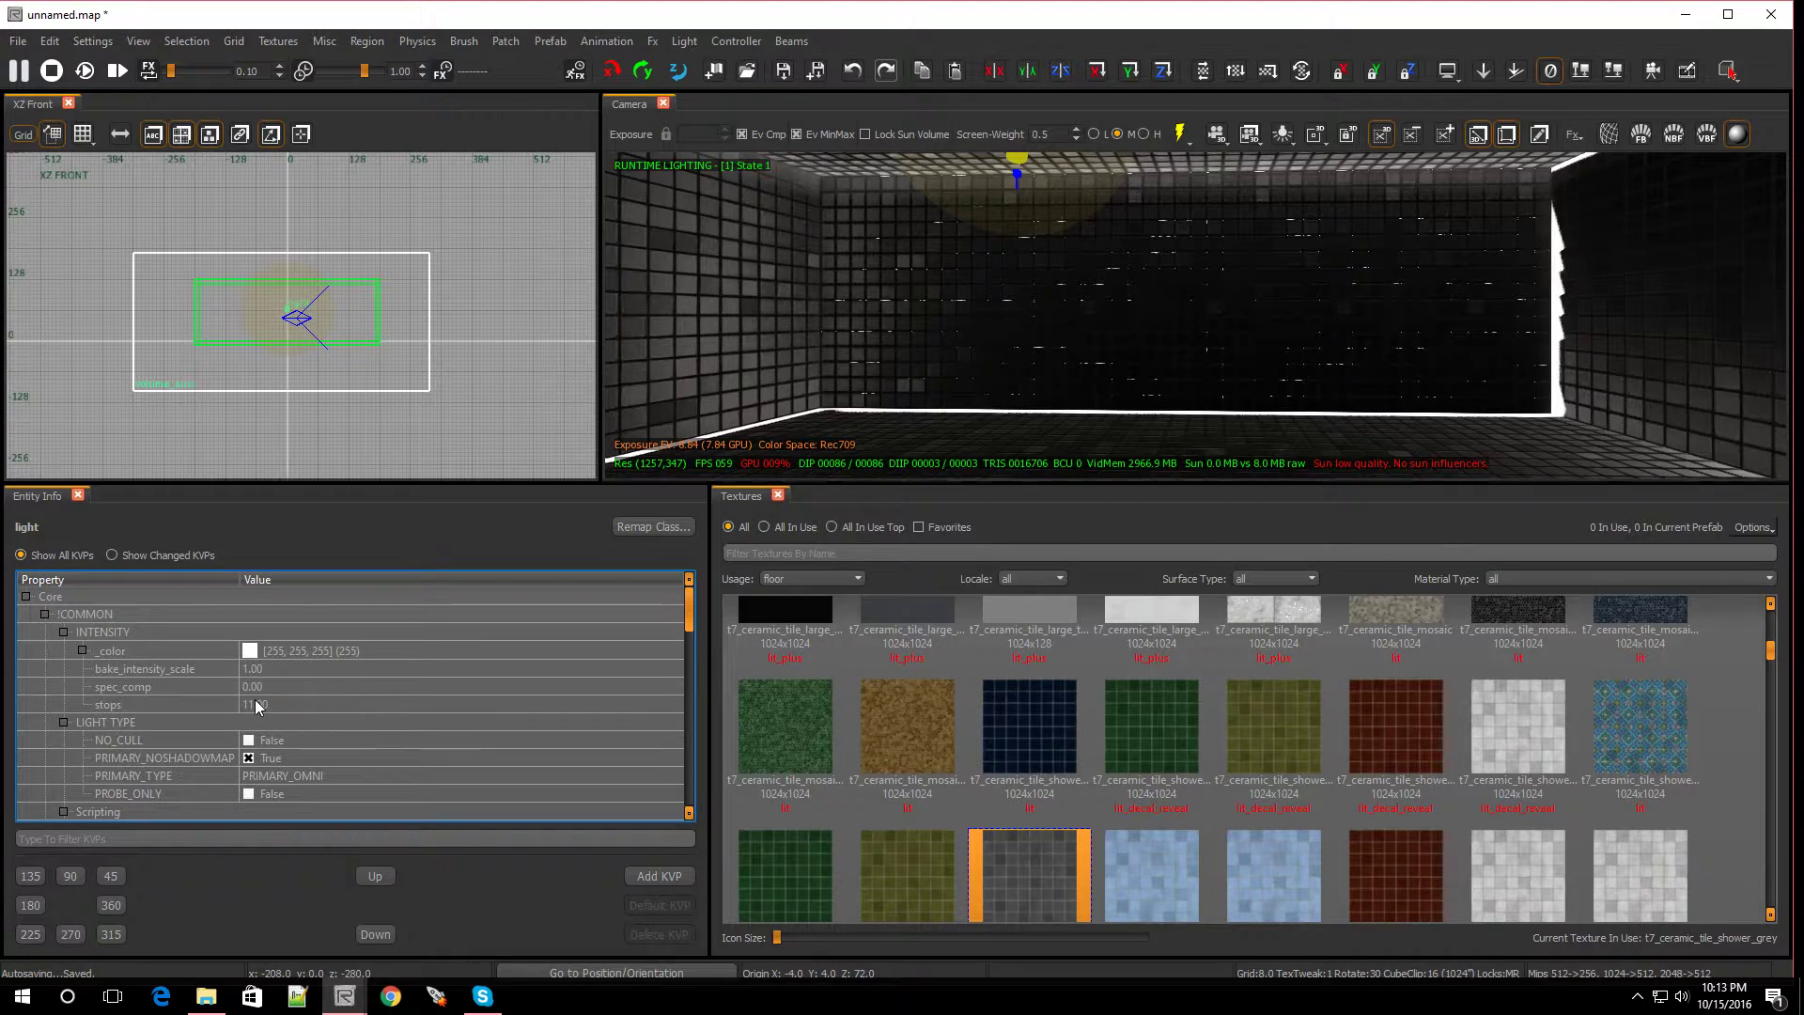
Set the light's intensity stops to 7.
{"action": "left_click", "coordinate": [256, 704]}
{"action": "type", "text": "7"}
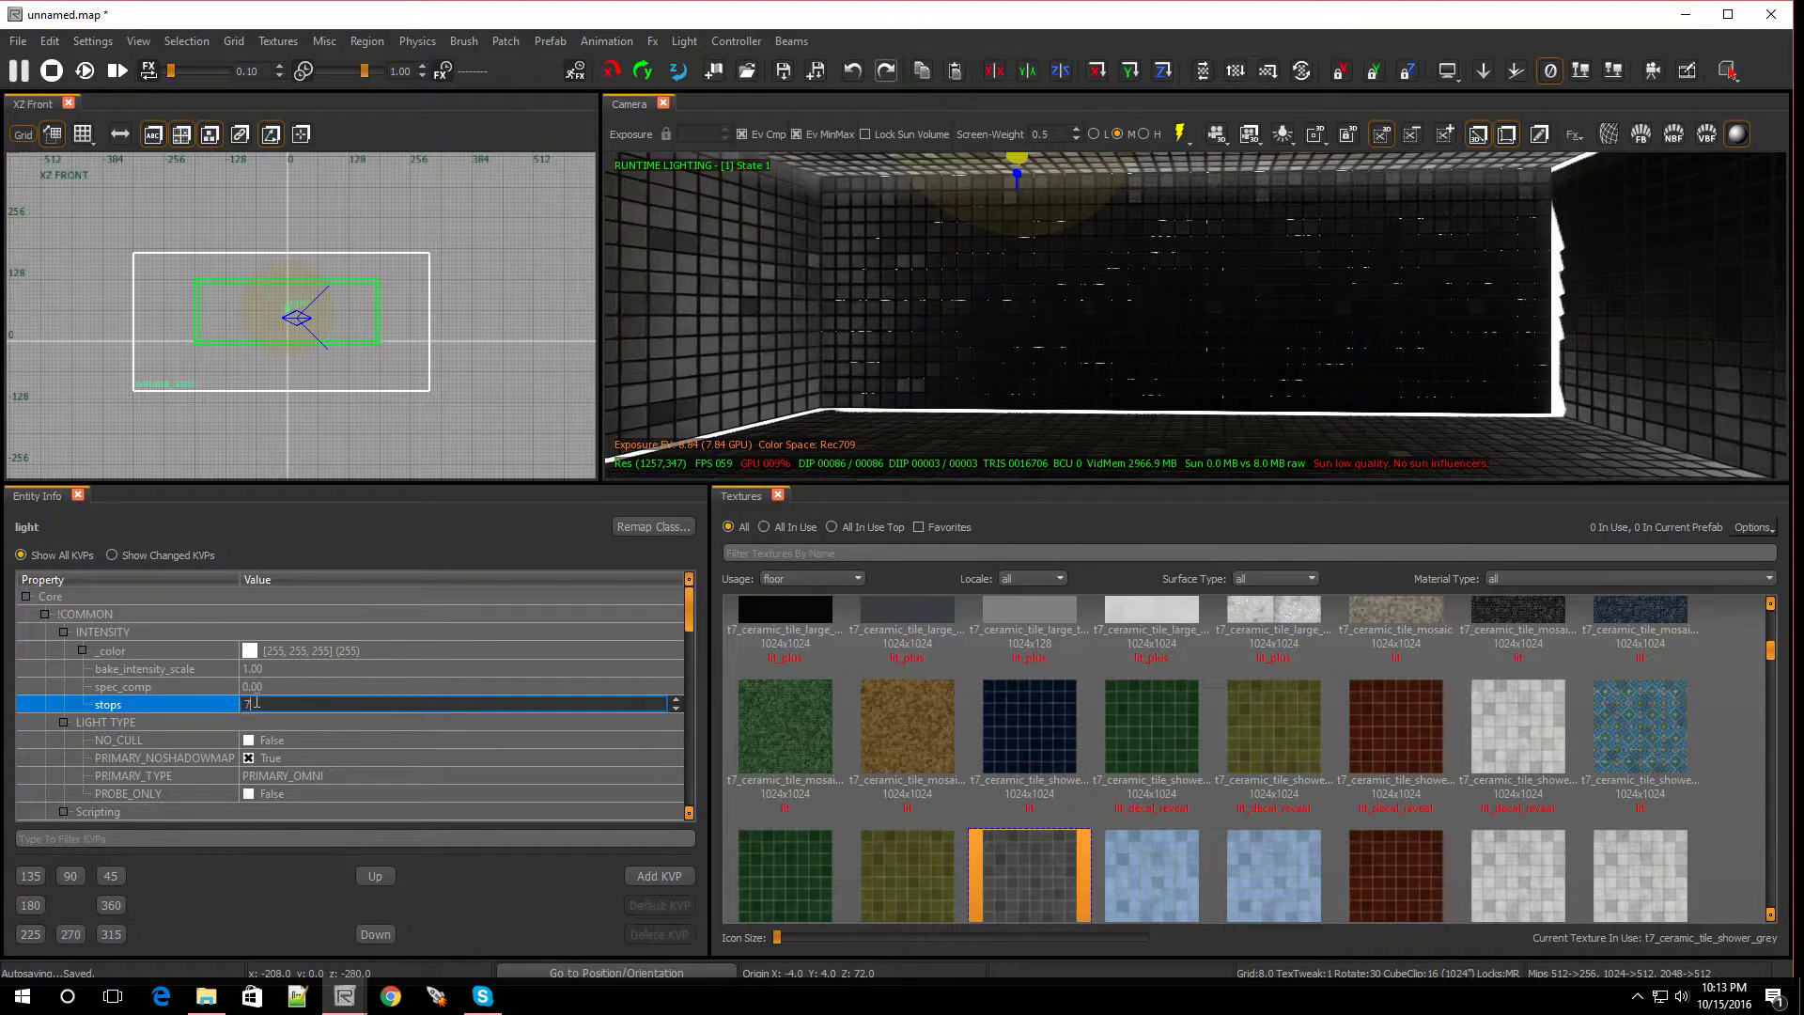
{"action": "key", "text": "Return"}
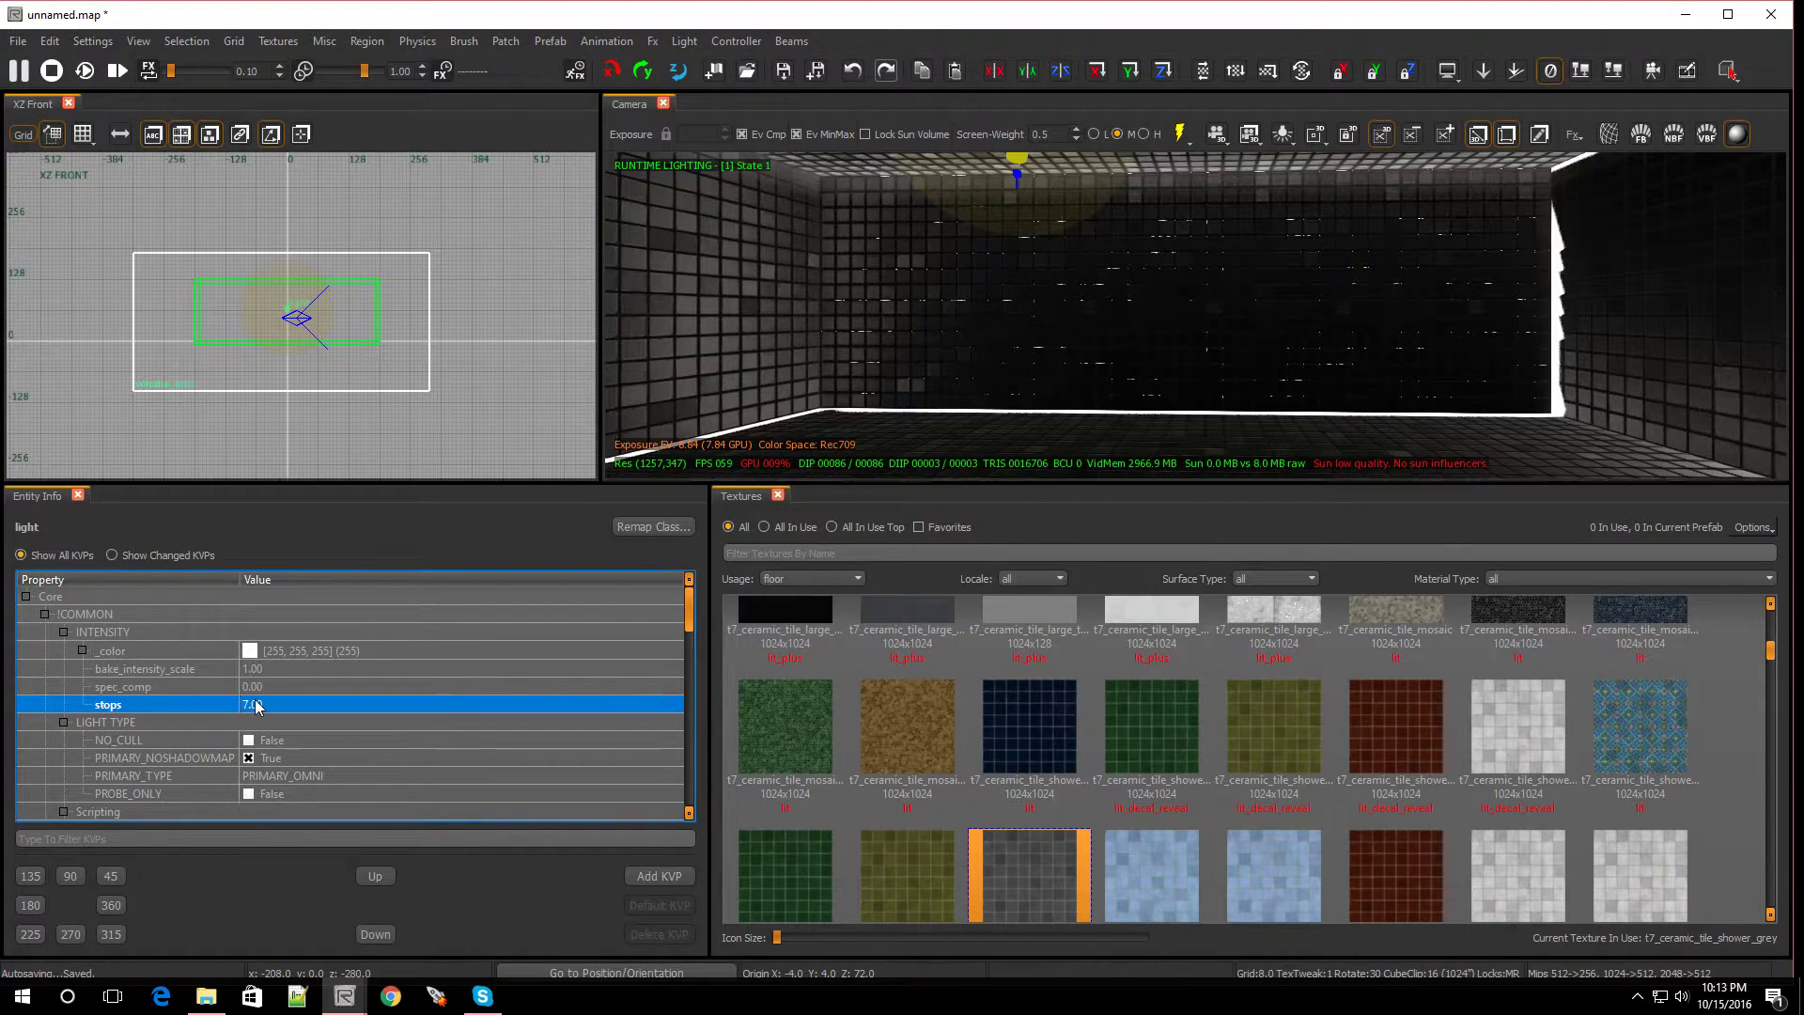
Set the light's falloff radius to 350, update the lighting and deselect the light.
{"action": "scroll", "coordinate": [256, 704], "scroll_direction": "down", "scroll_amount": 5}
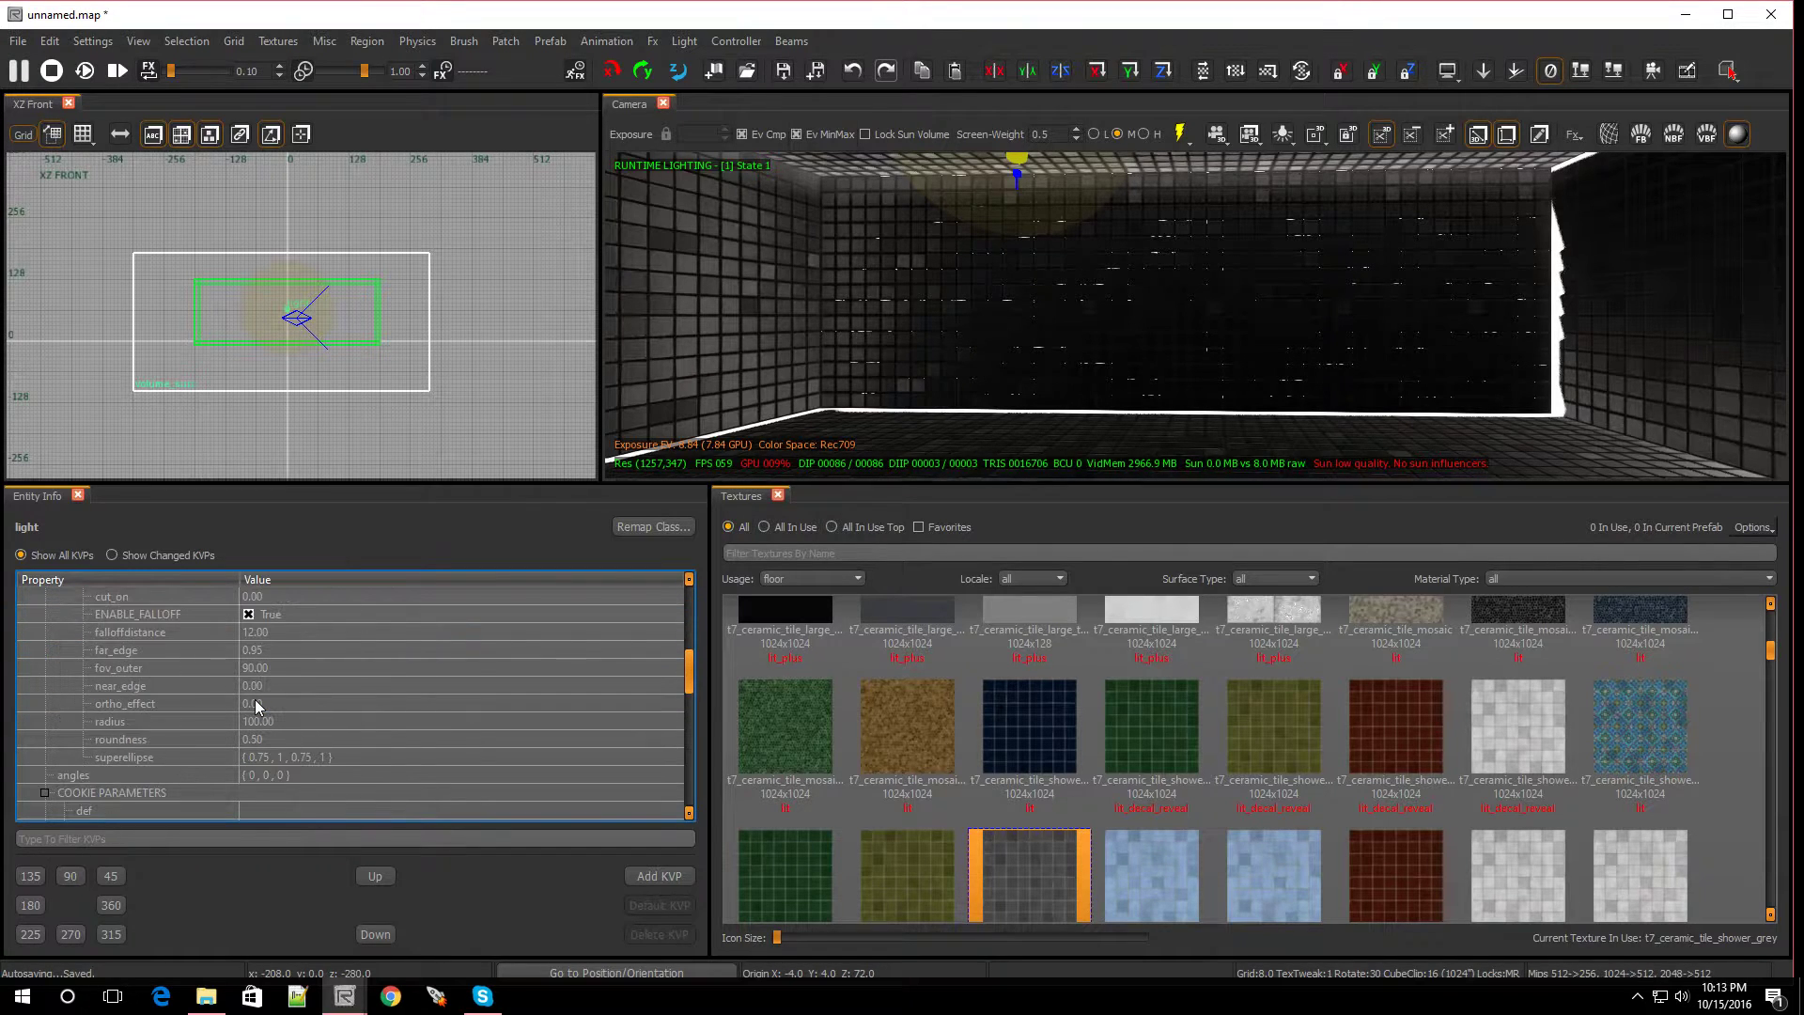
{"action": "double_click", "coordinate": [261, 718]}
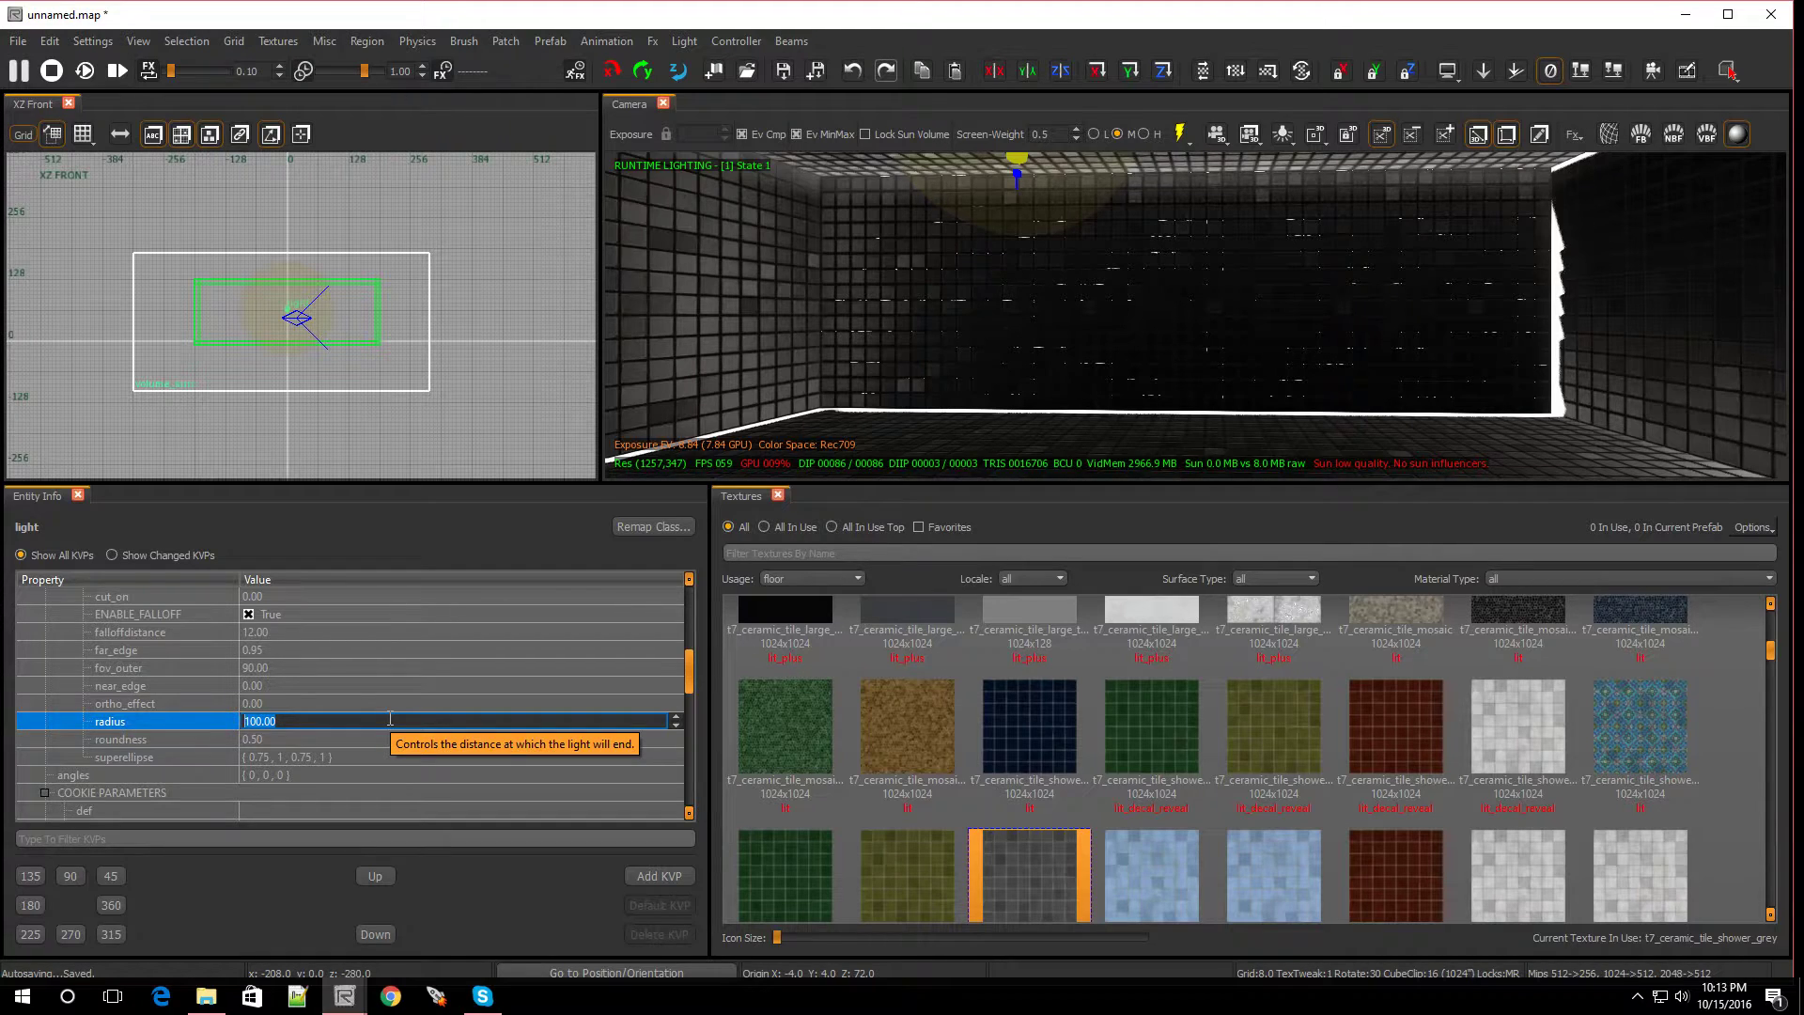
{"action": "type", "text": "350"}
{"action": "key", "text": "Return"}
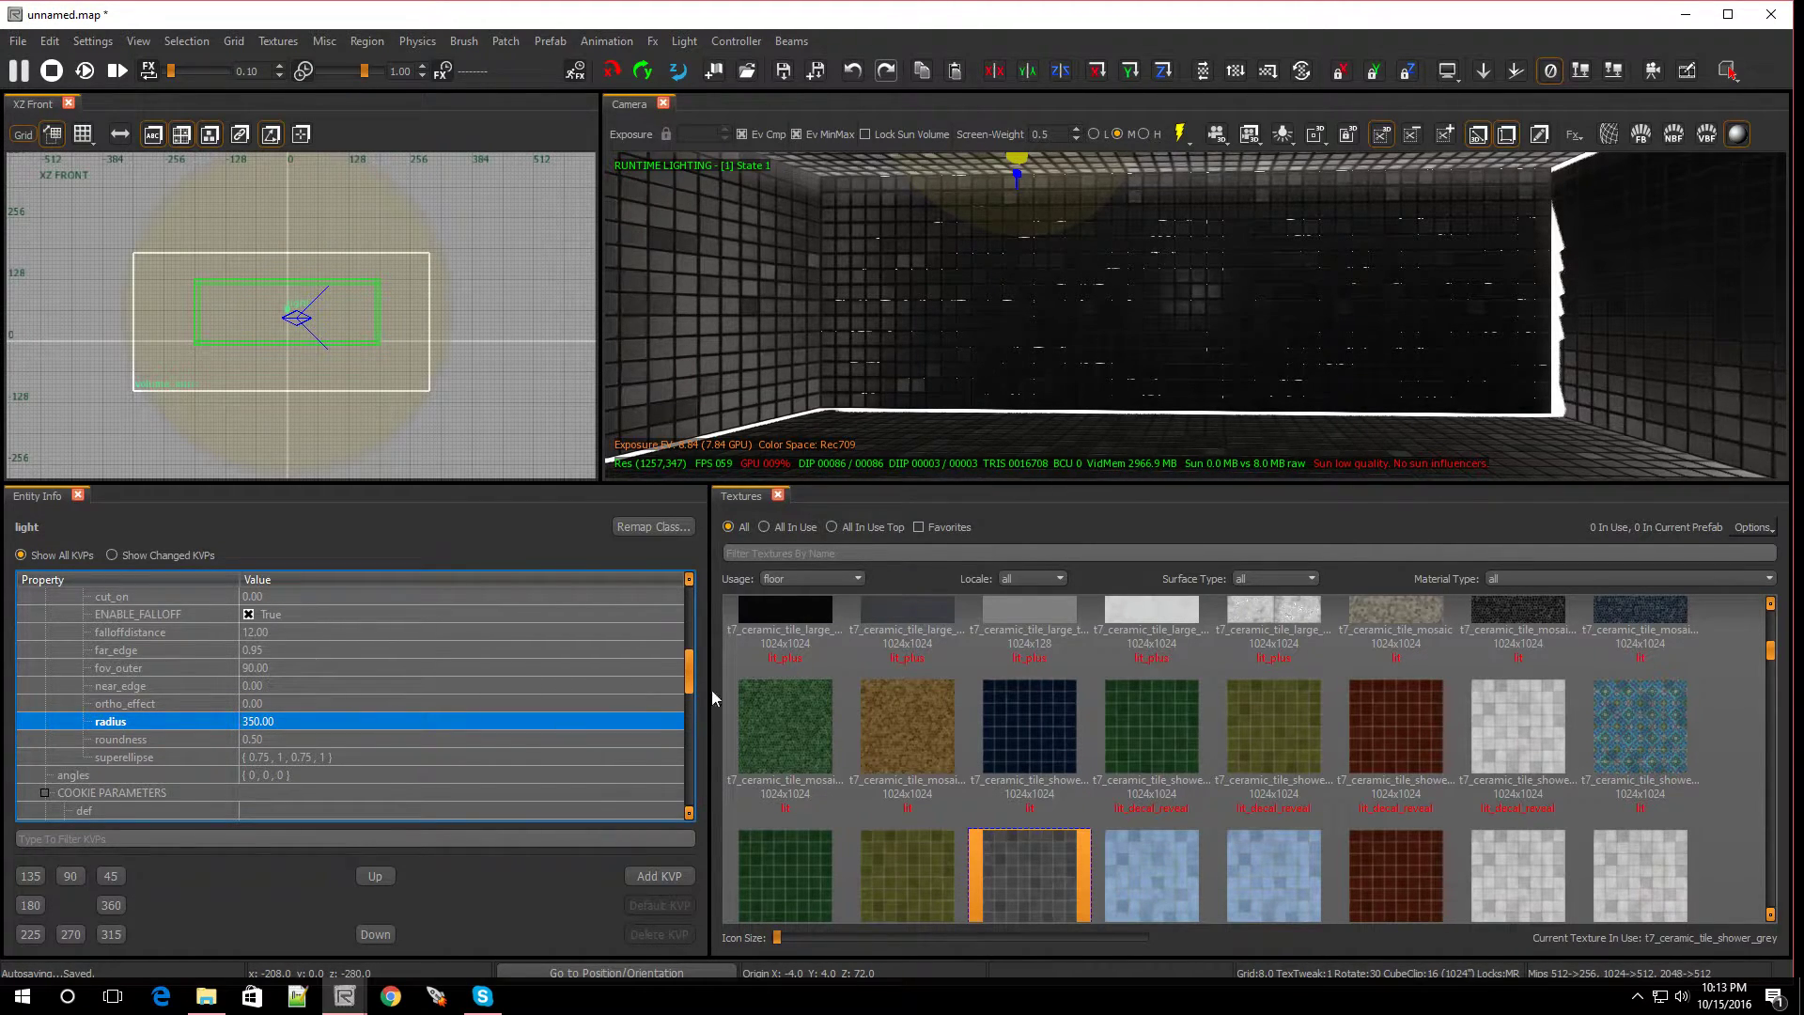
{"action": "left_click", "coordinate": [1177, 134]}
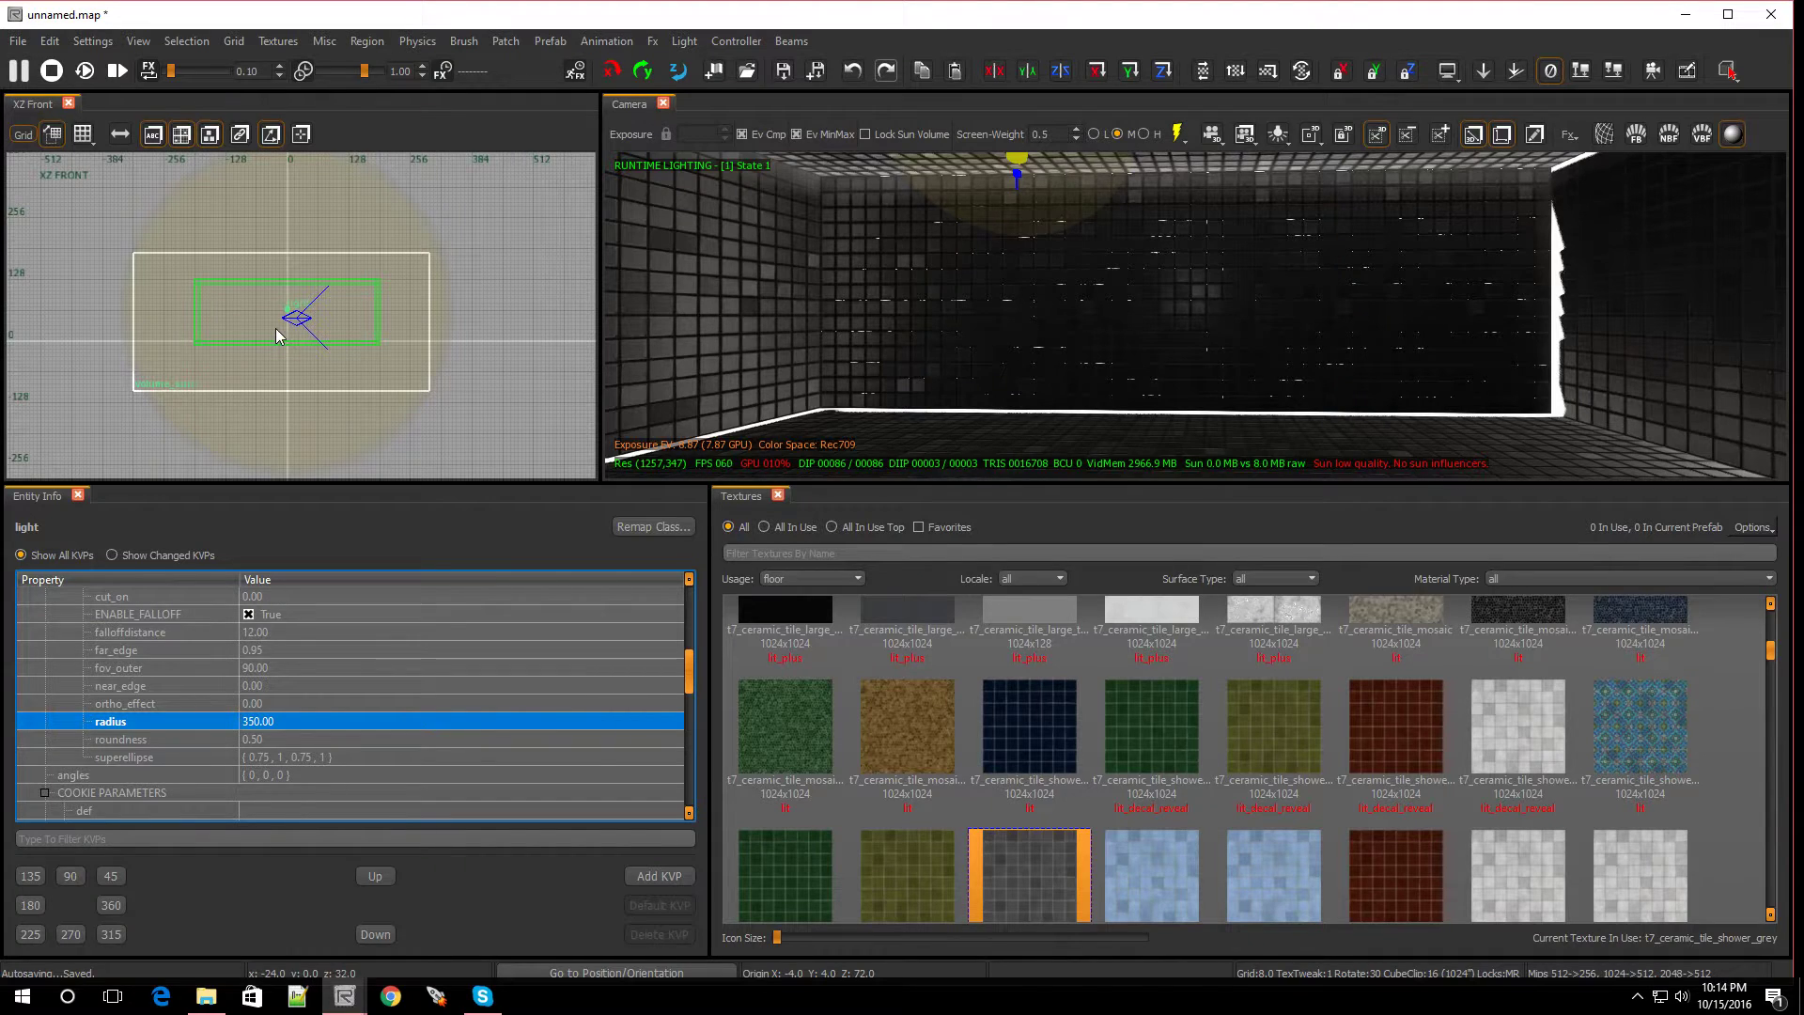
{"action": "key", "text": "Escape"}
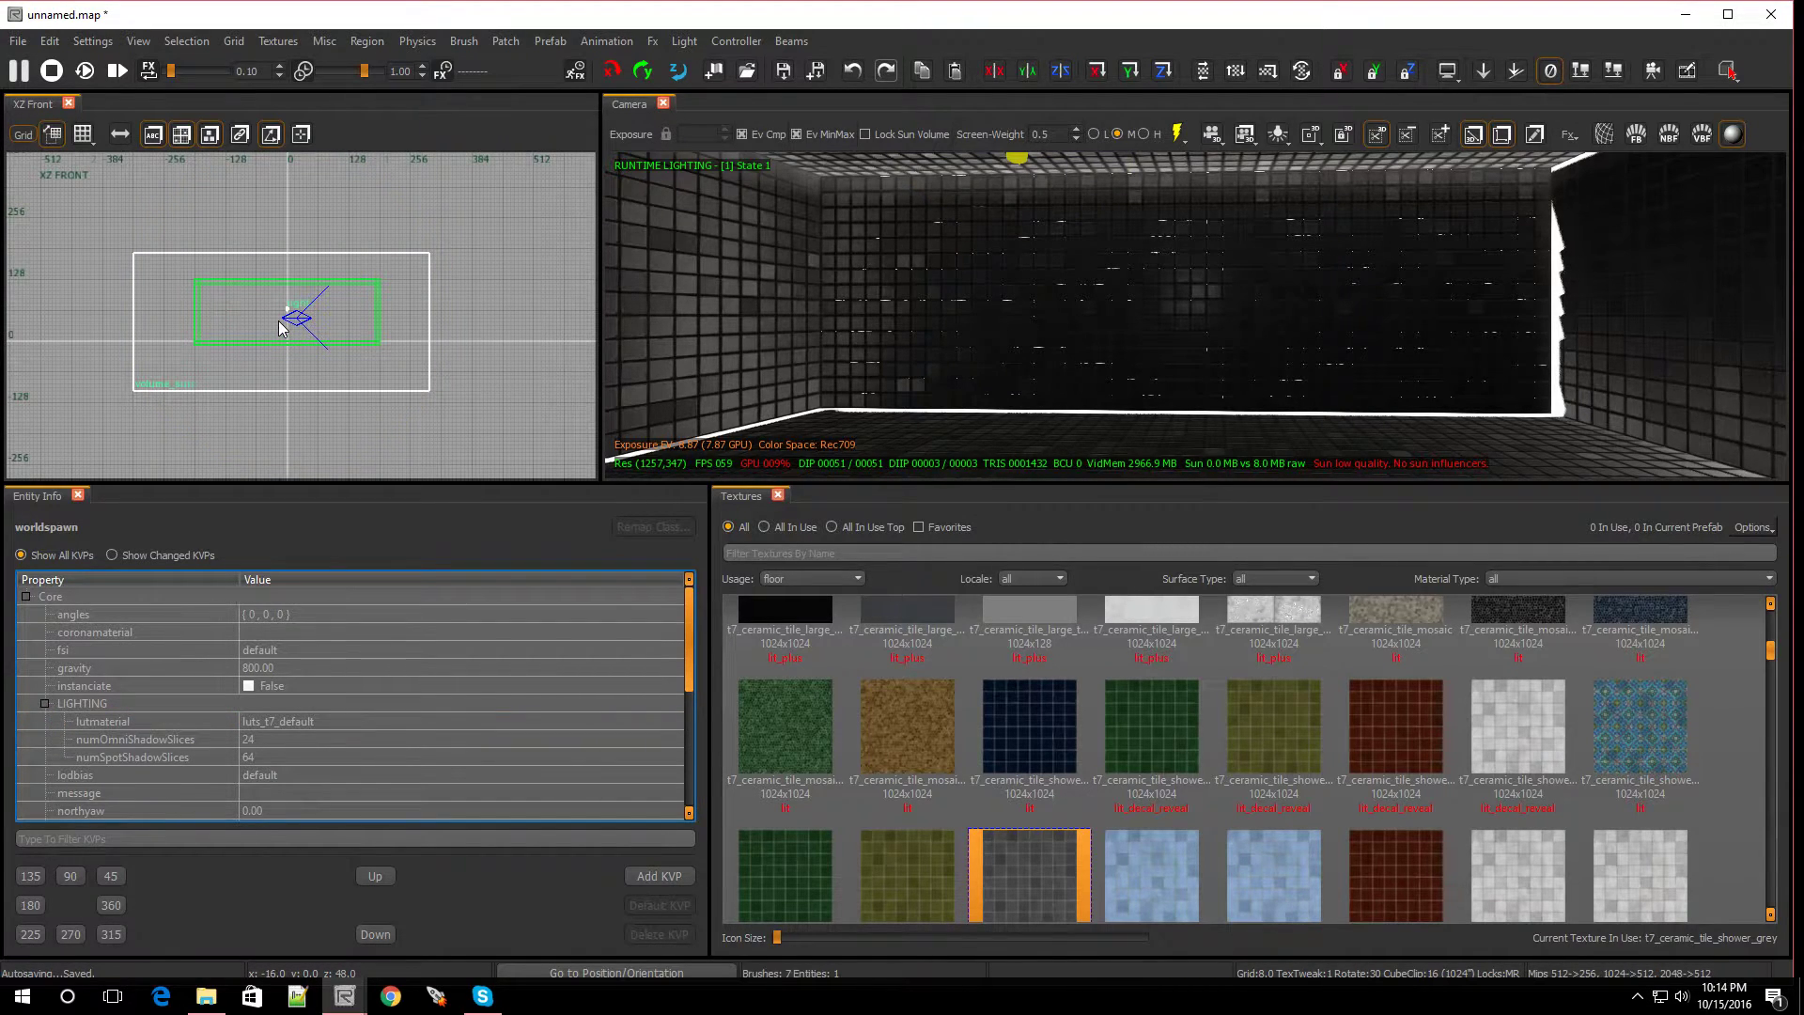
Place a reflection probe in the top view and move it to the center of the room.
{"action": "key", "text": "ctrl+Tab"}
{"action": "scroll", "coordinate": [248, 226], "scroll_direction": "up", "scroll_amount": 3}
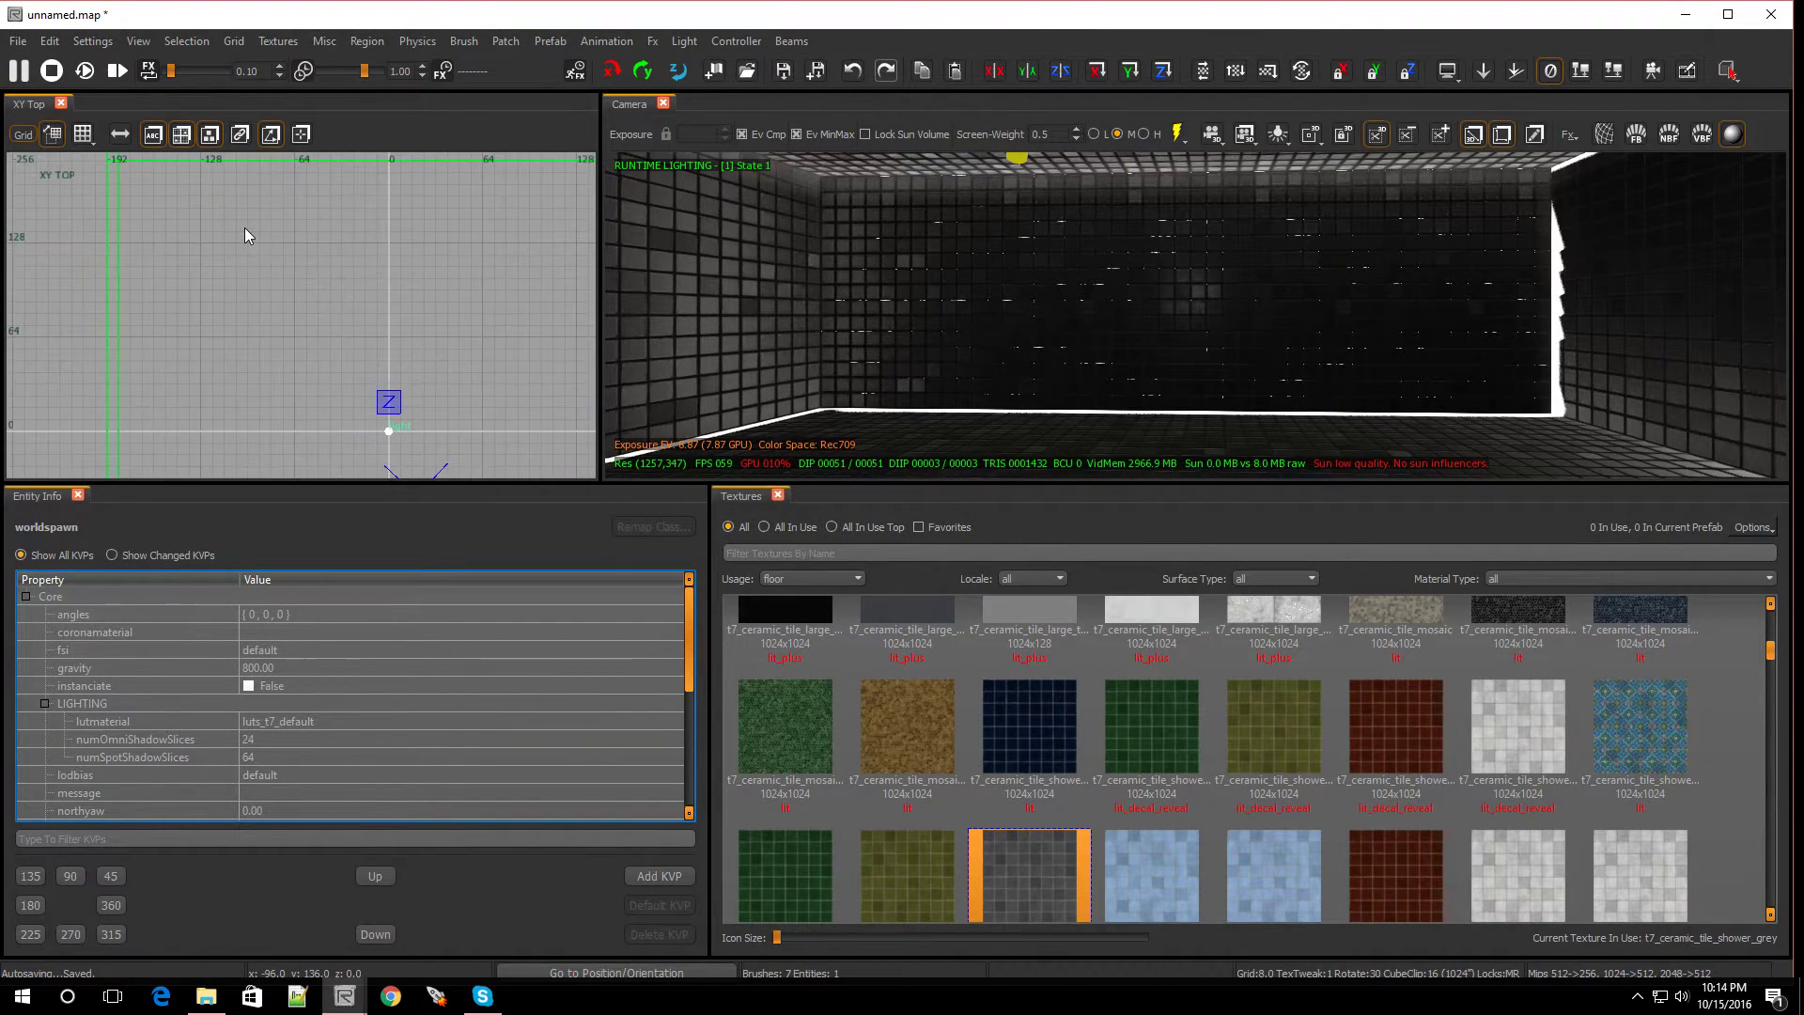
{"action": "scroll", "coordinate": [244, 227], "scroll_direction": "down", "scroll_amount": 3}
{"action": "right_click", "coordinate": [303, 308]}
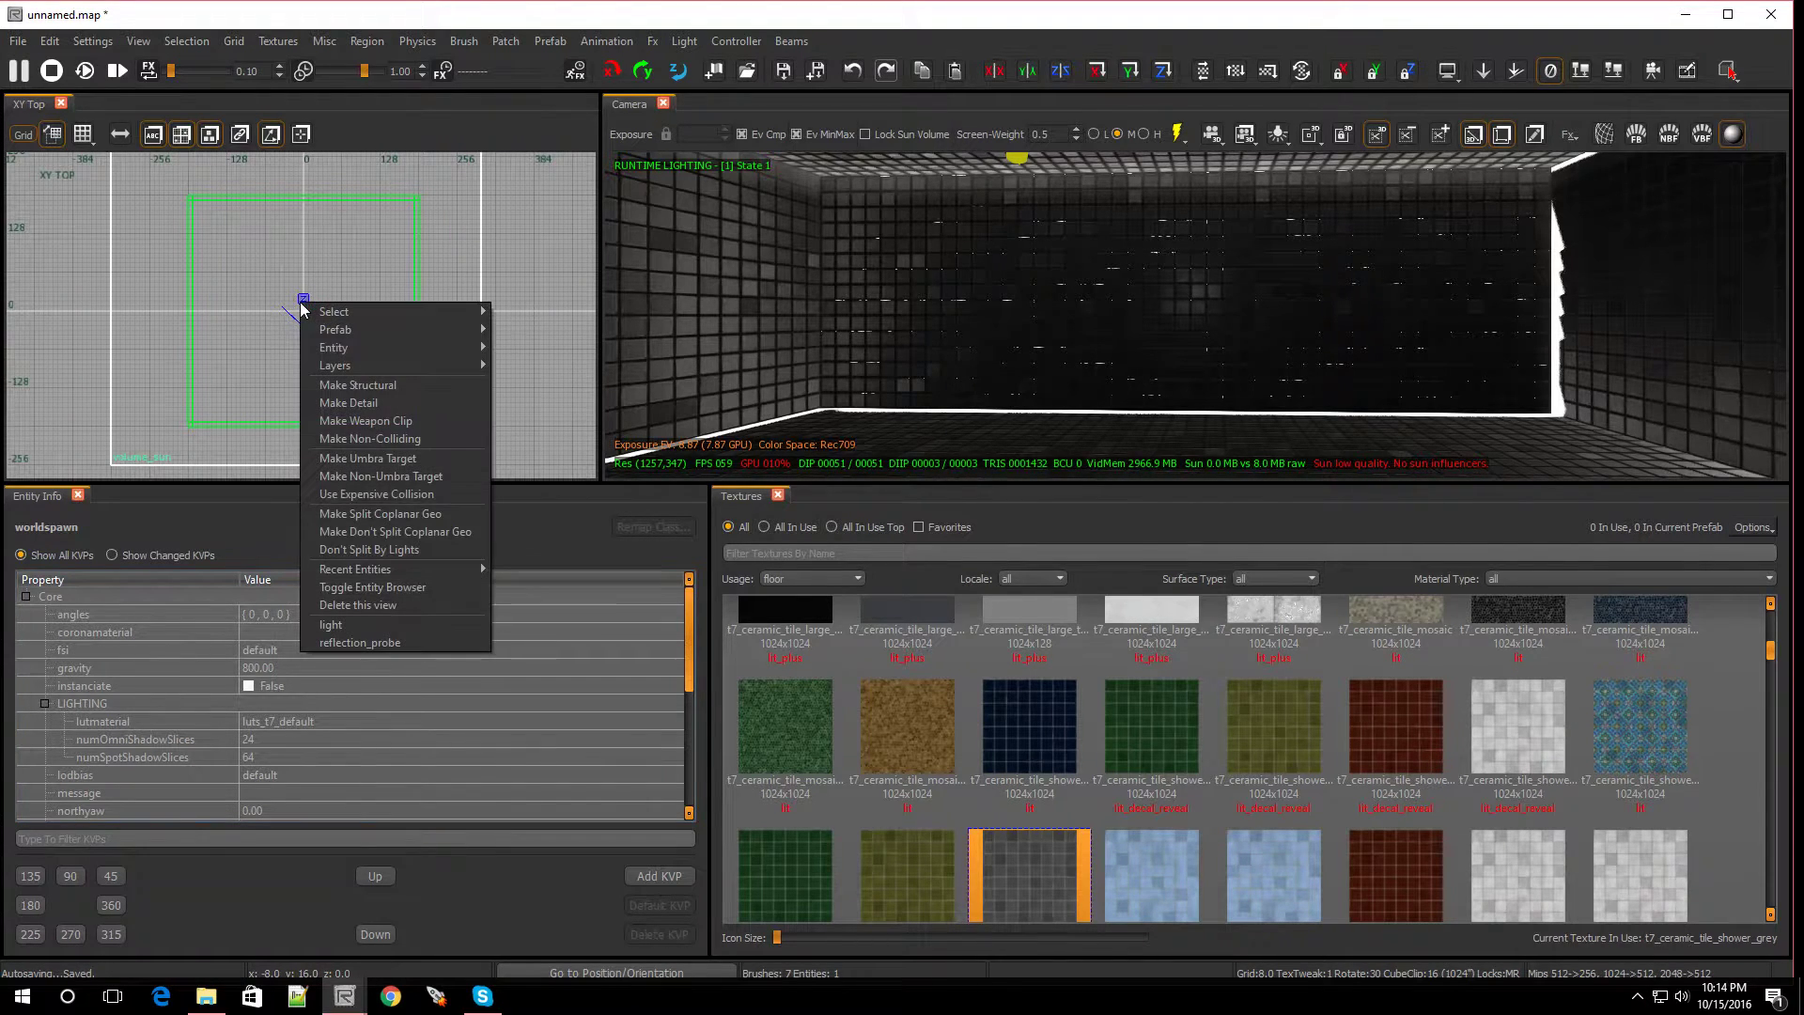
{"action": "left_click", "coordinate": [358, 642]}
{"action": "scroll", "coordinate": [306, 309], "scroll_direction": "up", "scroll_amount": 3}
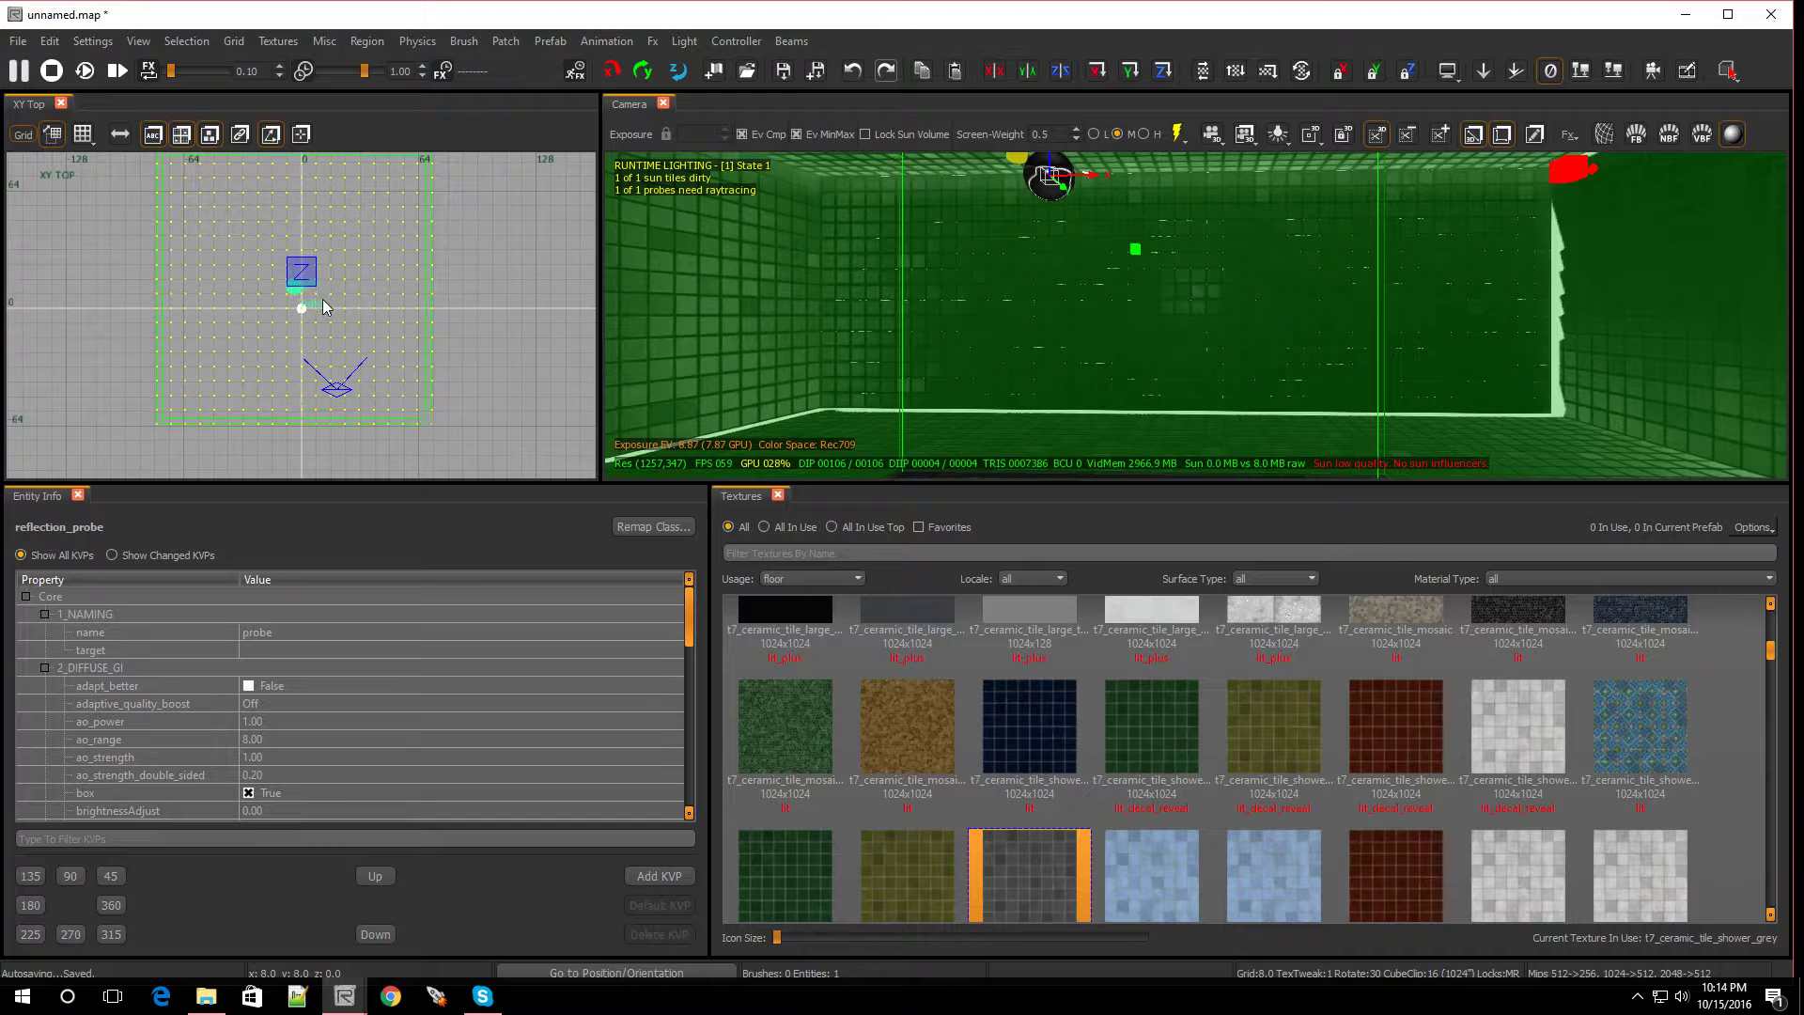
{"action": "left_click_drag", "start_coordinate": [323, 307], "coordinate": [323, 326]}
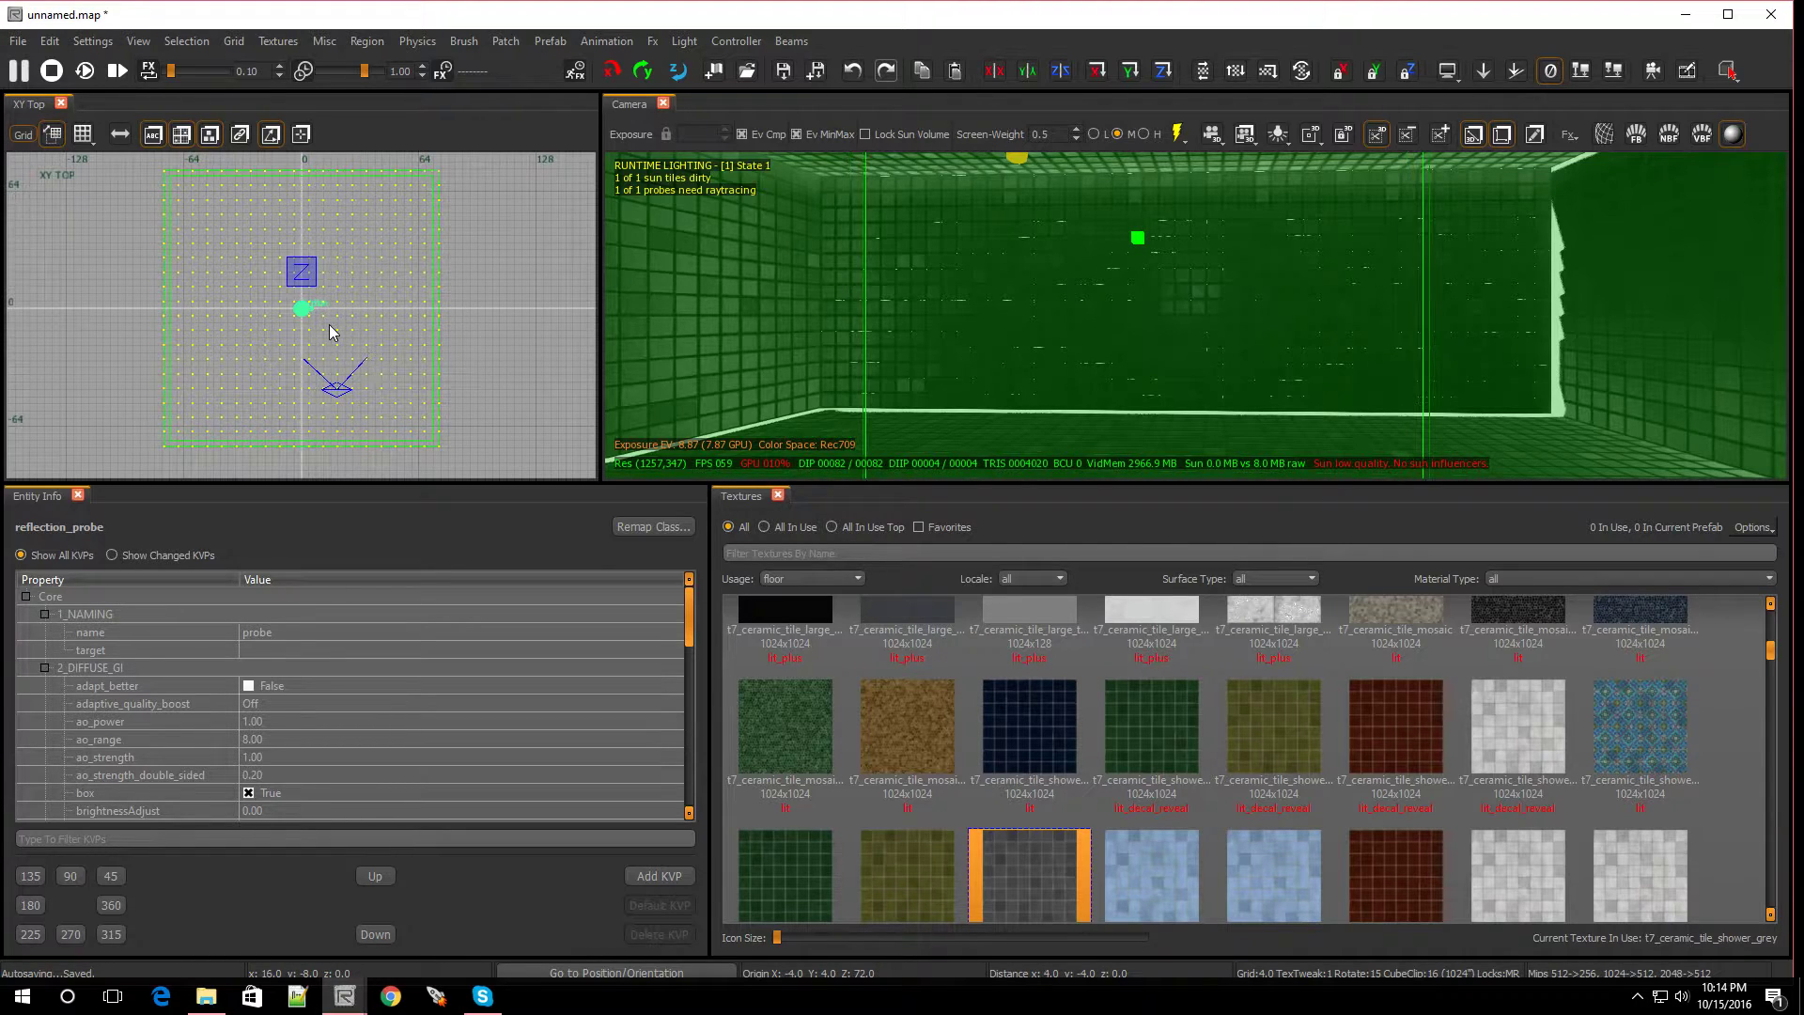
Stretch the reflection probe's volume in the top view so its sides meet all four walls of the room.
{"action": "scroll", "coordinate": [325, 314], "scroll_direction": "down", "scroll_amount": 3}
{"action": "scroll", "coordinate": [316, 265], "scroll_direction": "up", "scroll_amount": 2}
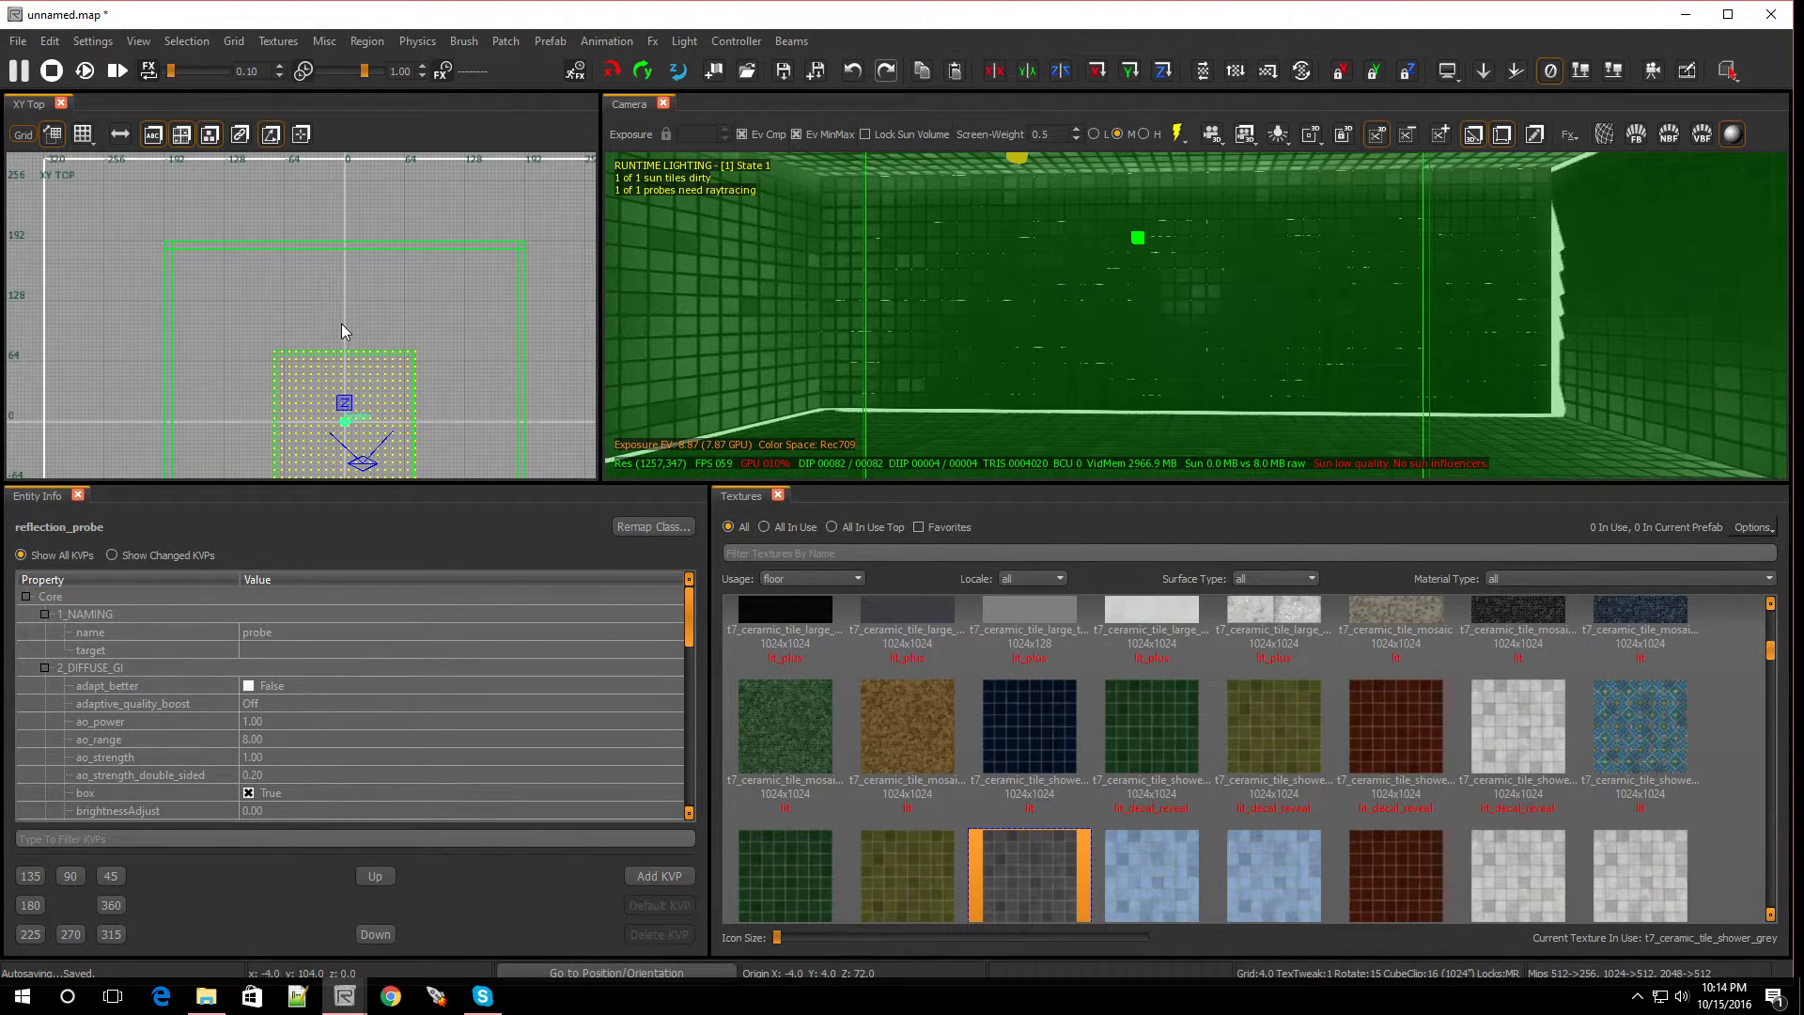
{"action": "left_click_drag", "start_coordinate": [341, 323], "coordinate": [357, 217]}
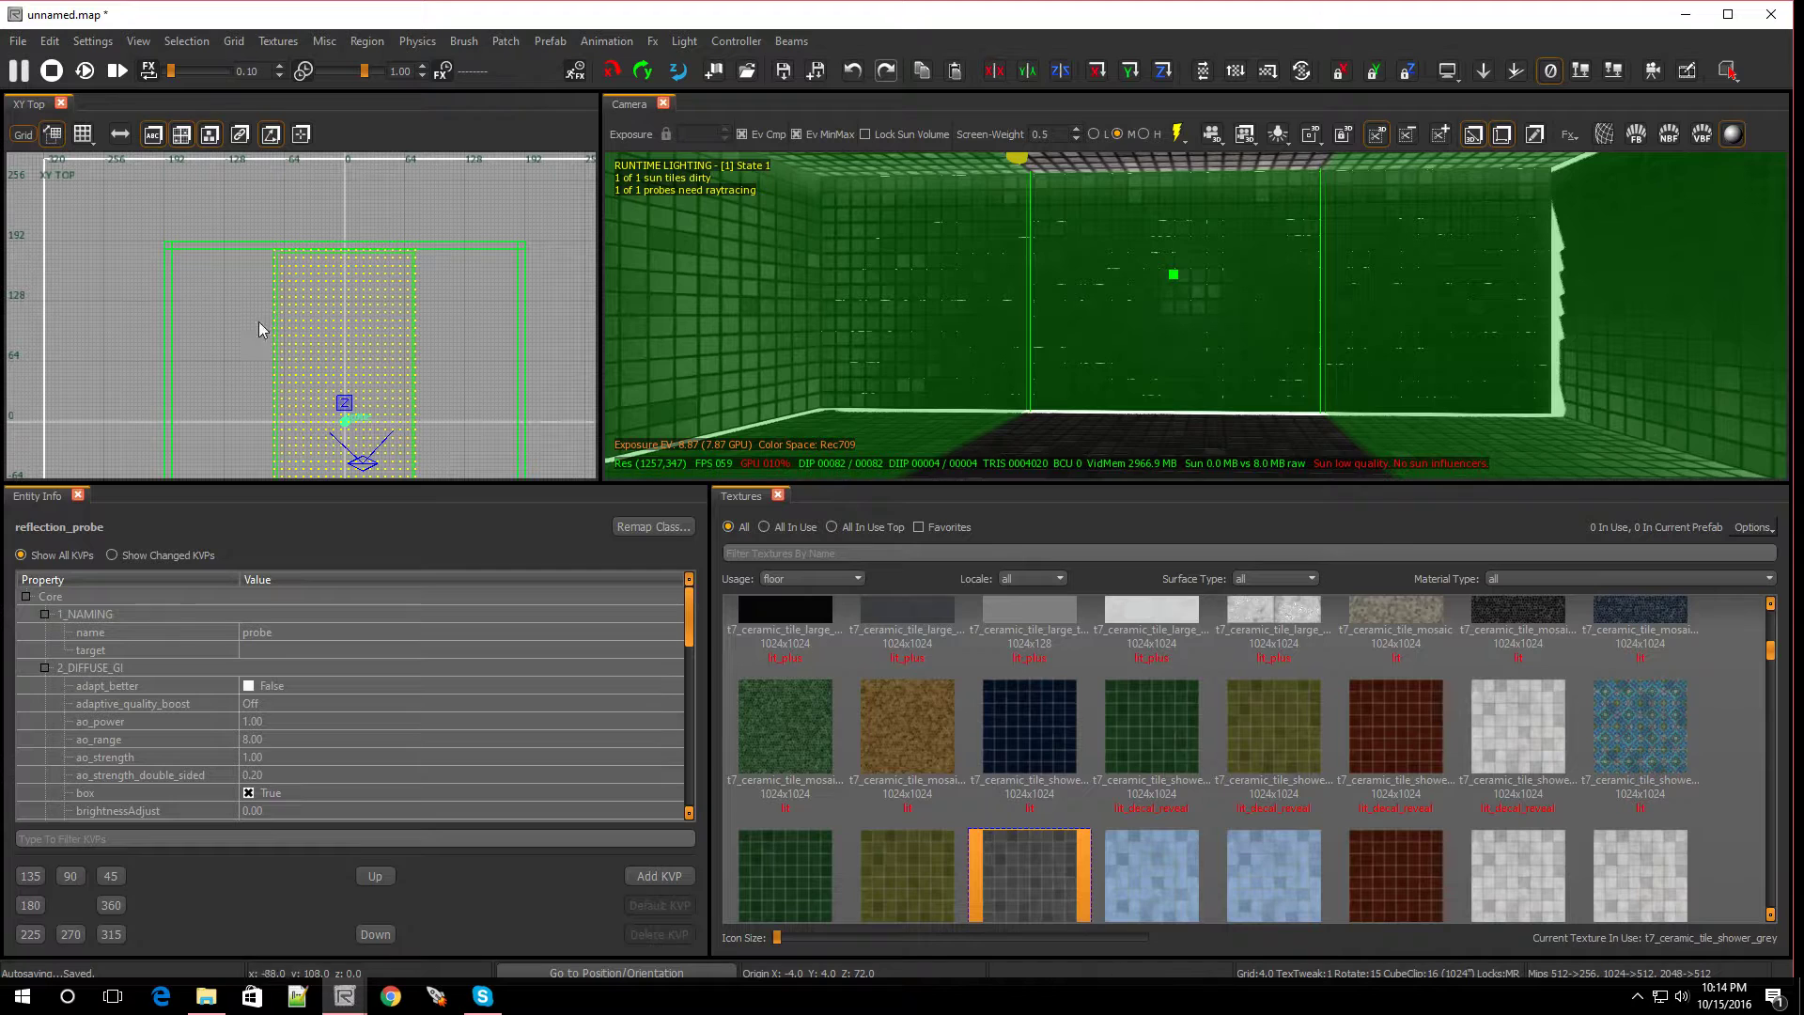
{"action": "left_click_drag", "start_coordinate": [235, 323], "coordinate": [133, 323]}
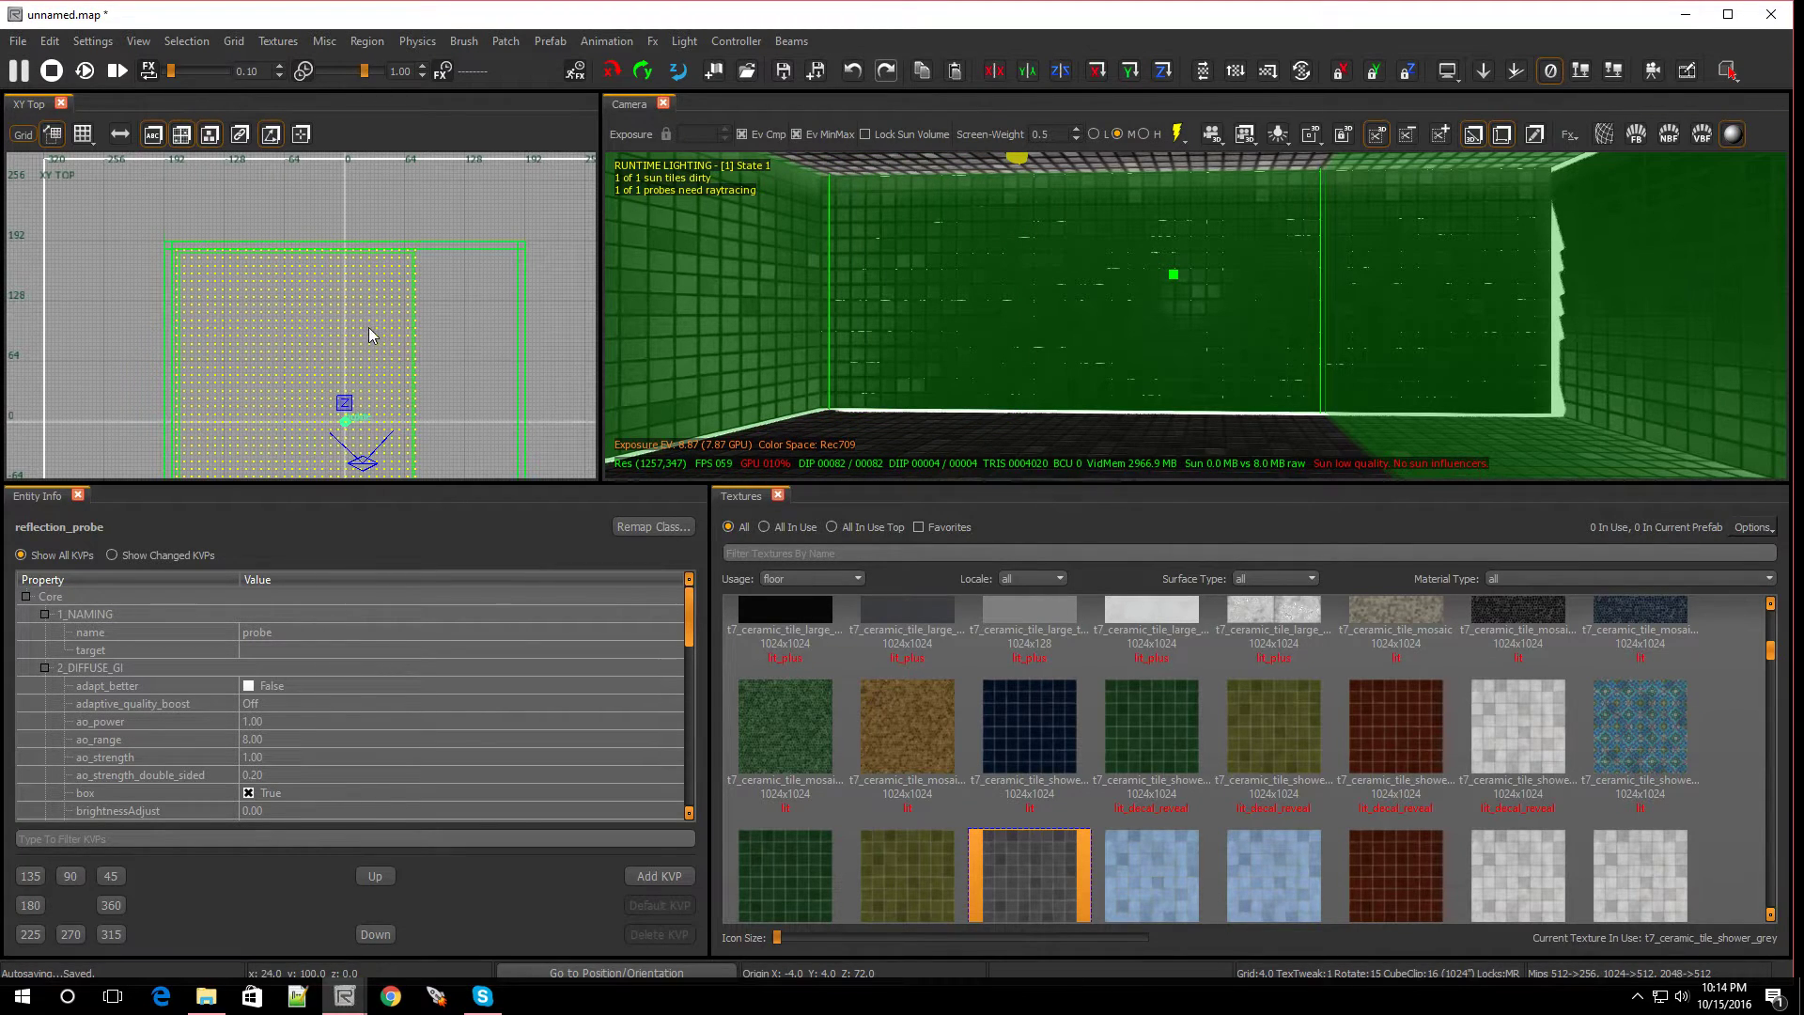
{"action": "left_click_drag", "start_coordinate": [447, 333], "coordinate": [545, 340]}
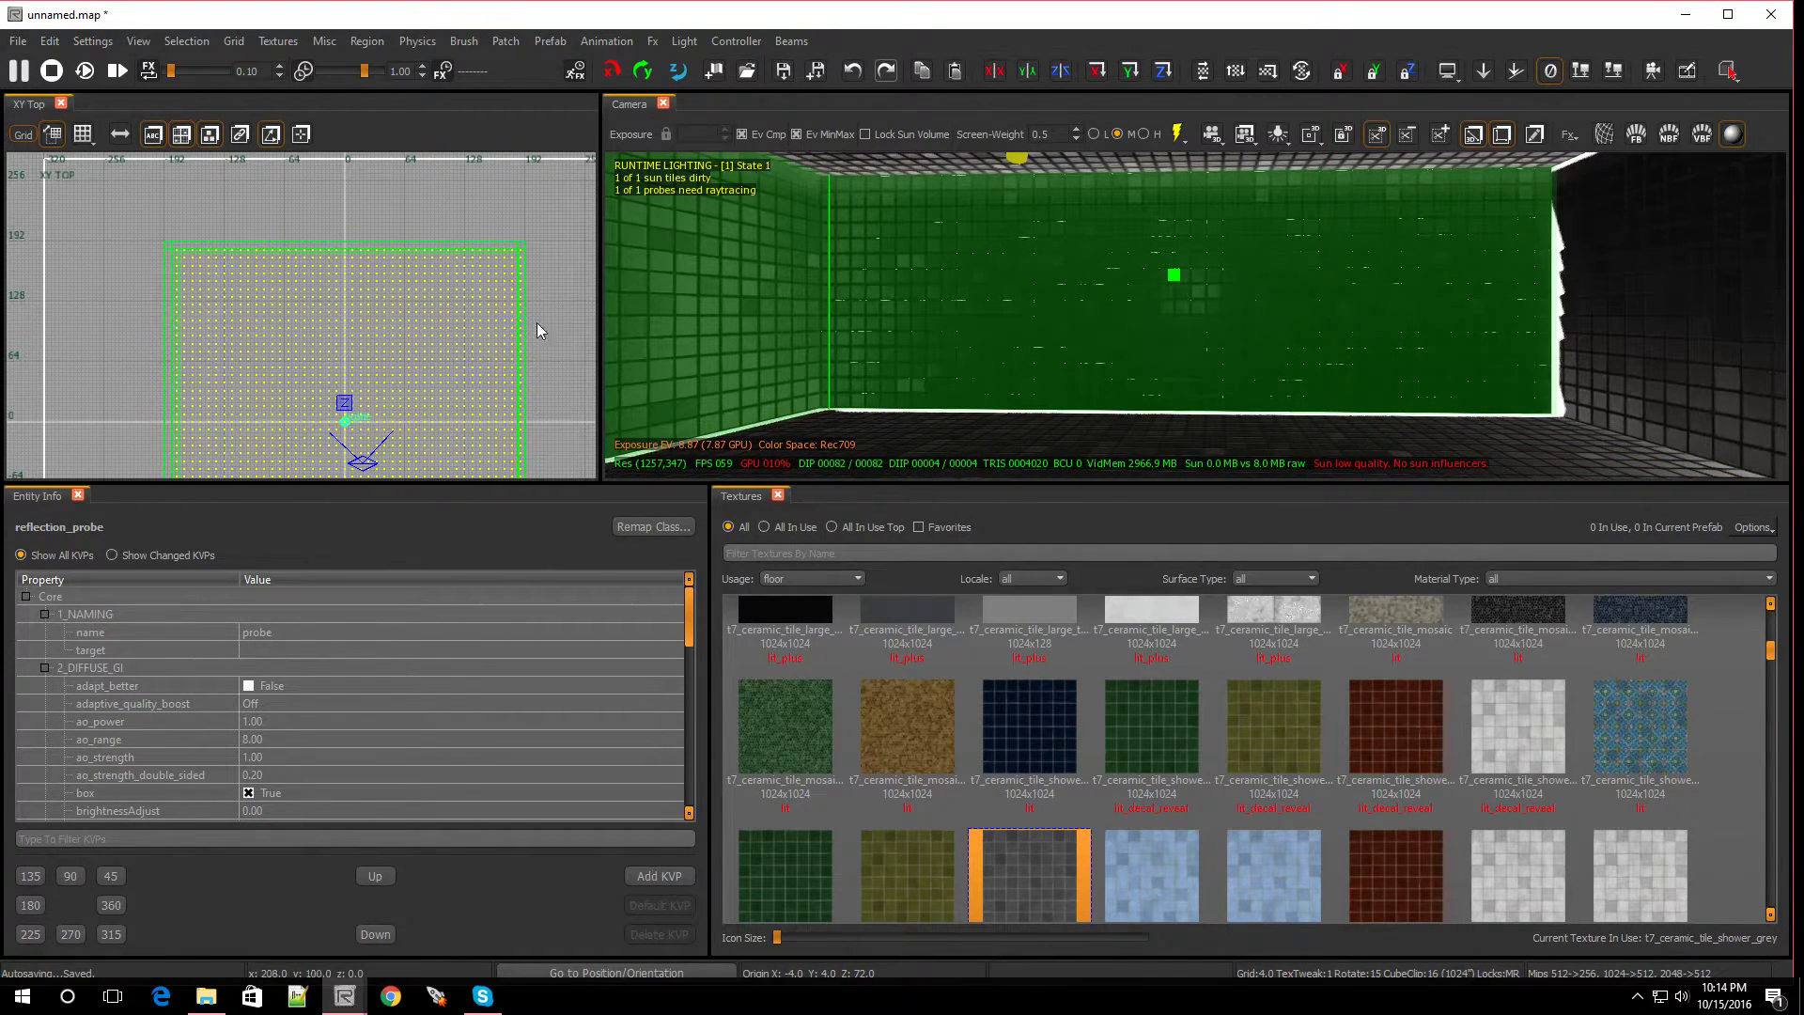
{"action": "scroll", "coordinate": [527, 248], "scroll_direction": "up", "scroll_amount": 3}
{"action": "scroll", "coordinate": [531, 254], "scroll_direction": "down", "scroll_amount": 3}
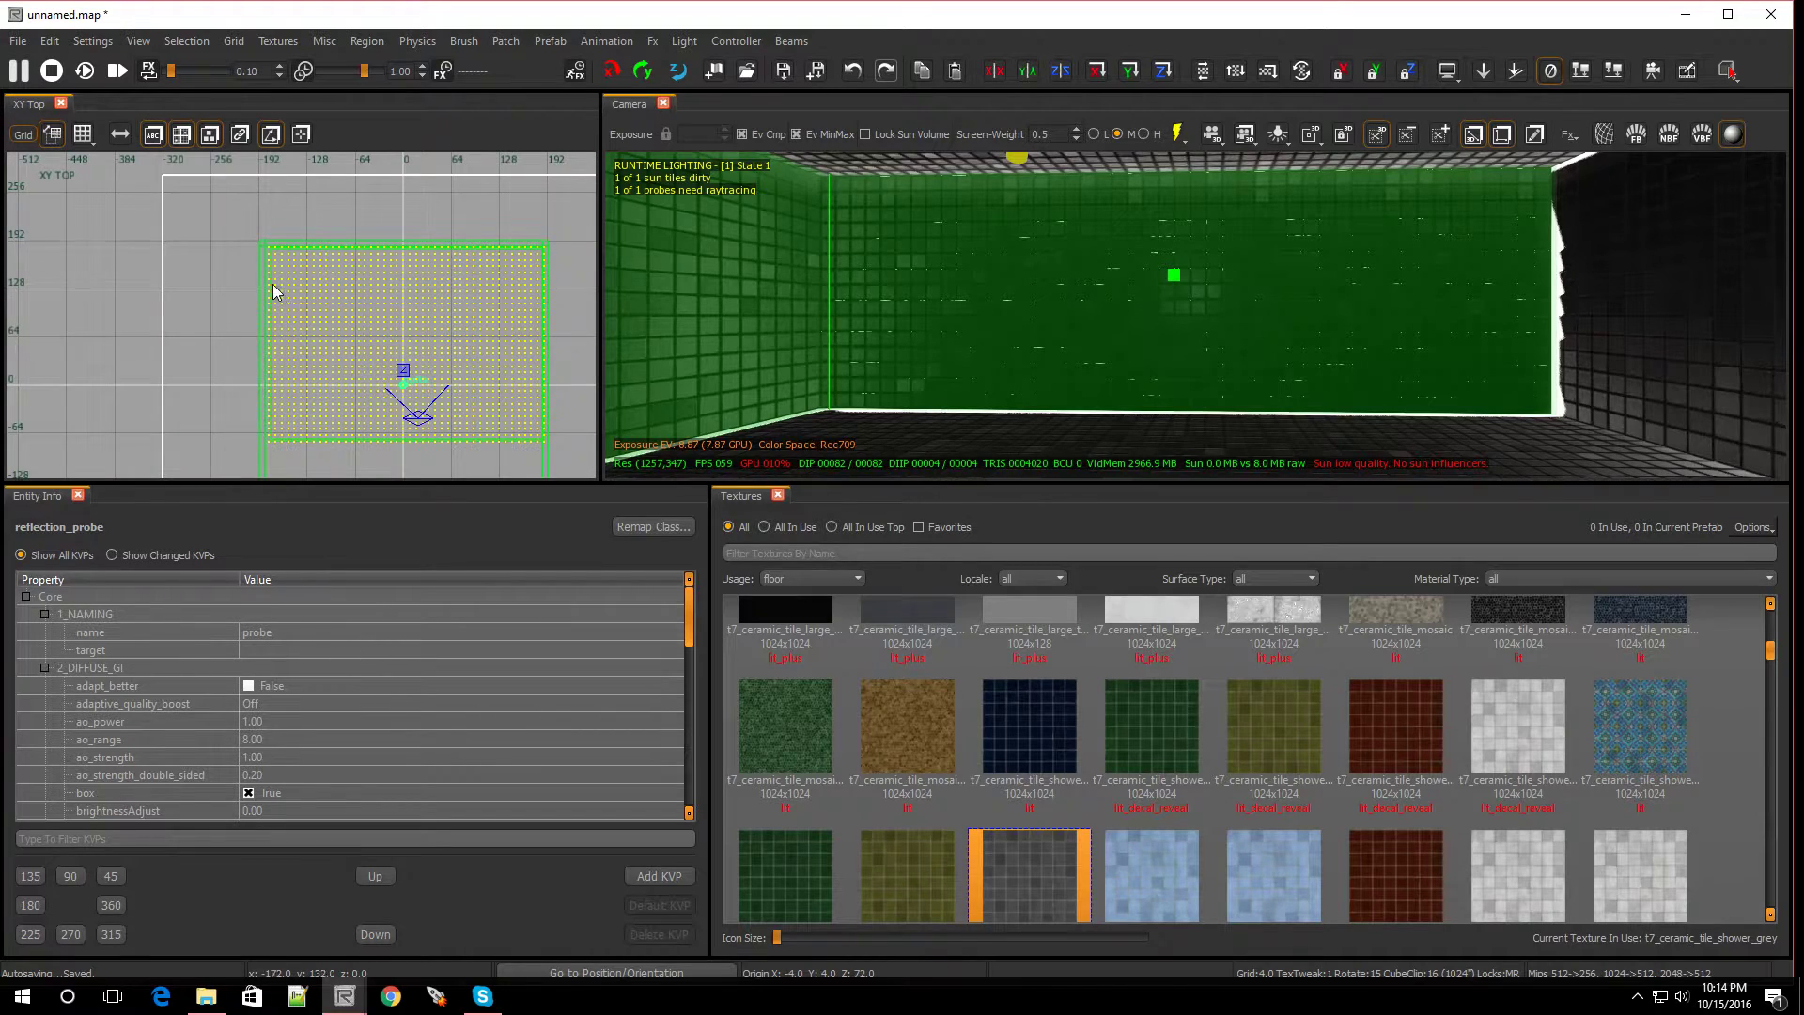
{"action": "scroll", "coordinate": [263, 278], "scroll_direction": "up", "scroll_amount": 2}
{"action": "left_click_drag", "start_coordinate": [263, 245], "coordinate": [258, 245]}
{"action": "scroll", "coordinate": [330, 344], "scroll_direction": "down", "scroll_amount": 8}
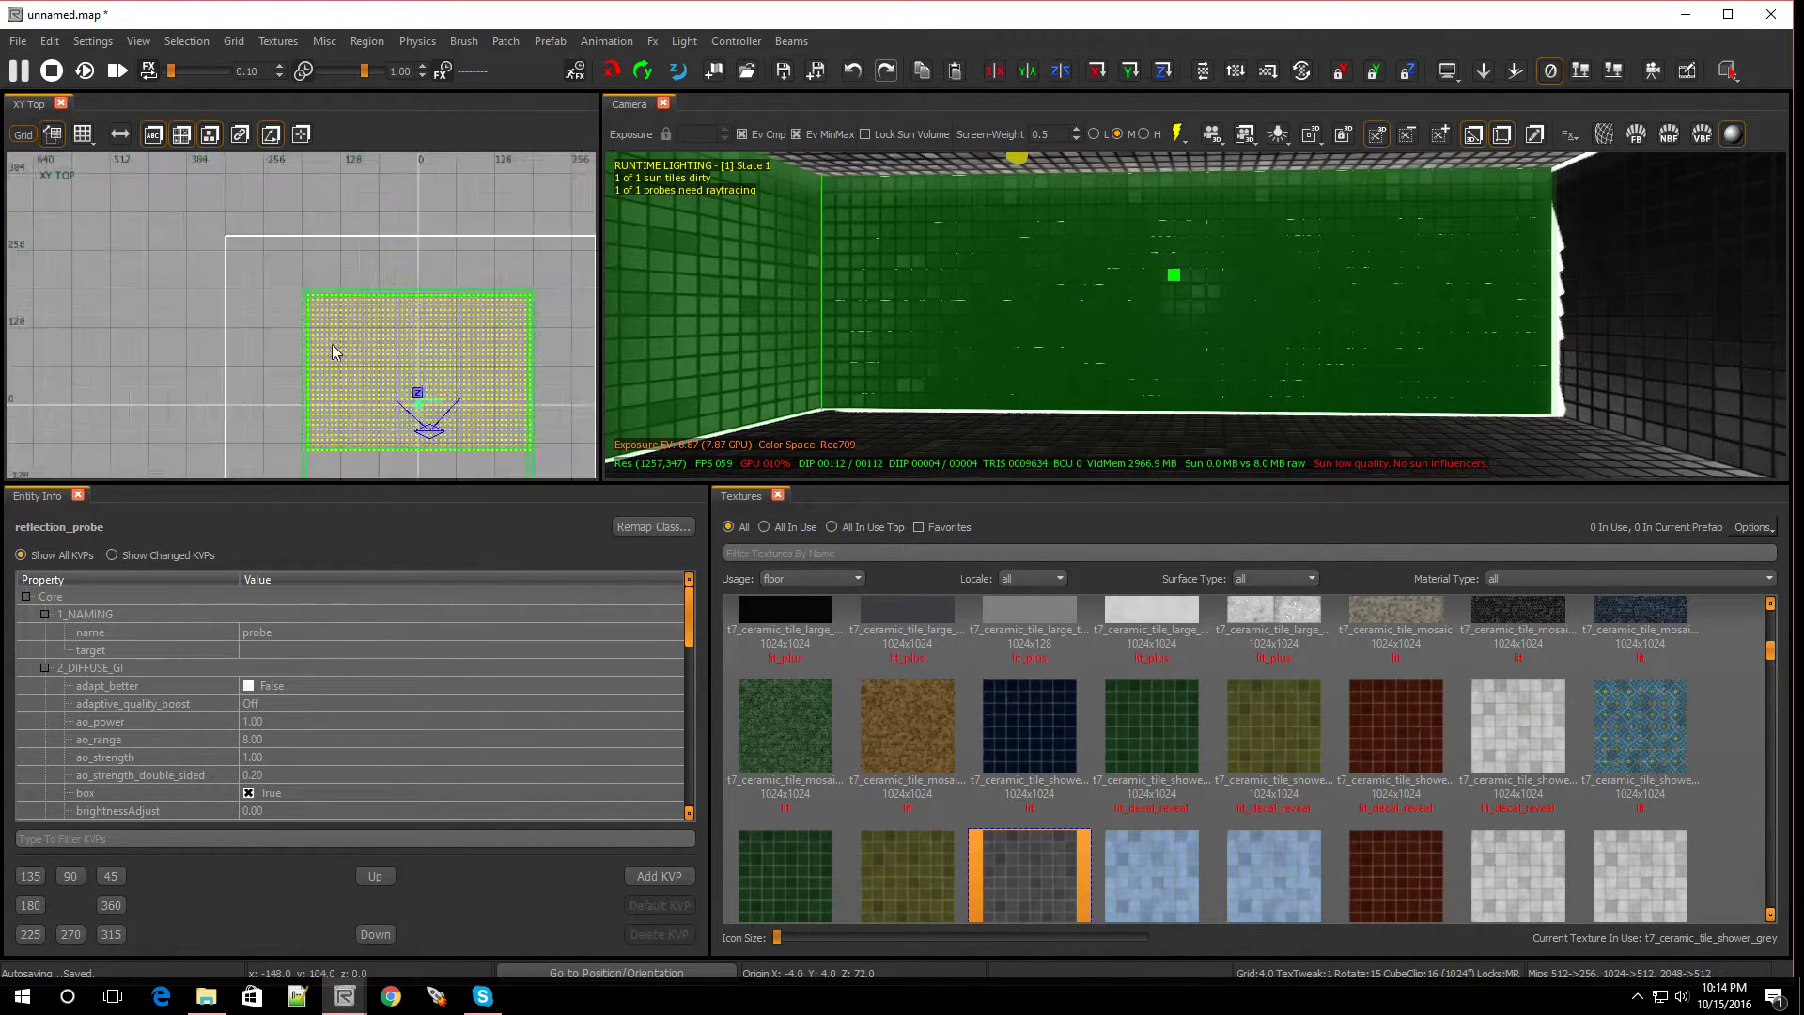
{"action": "scroll", "coordinate": [387, 447], "scroll_direction": "up", "scroll_amount": 7}
{"action": "scroll", "coordinate": [404, 398], "scroll_direction": "down", "scroll_amount": 2}
{"action": "scroll", "coordinate": [432, 397], "scroll_direction": "up", "scroll_amount": 1}
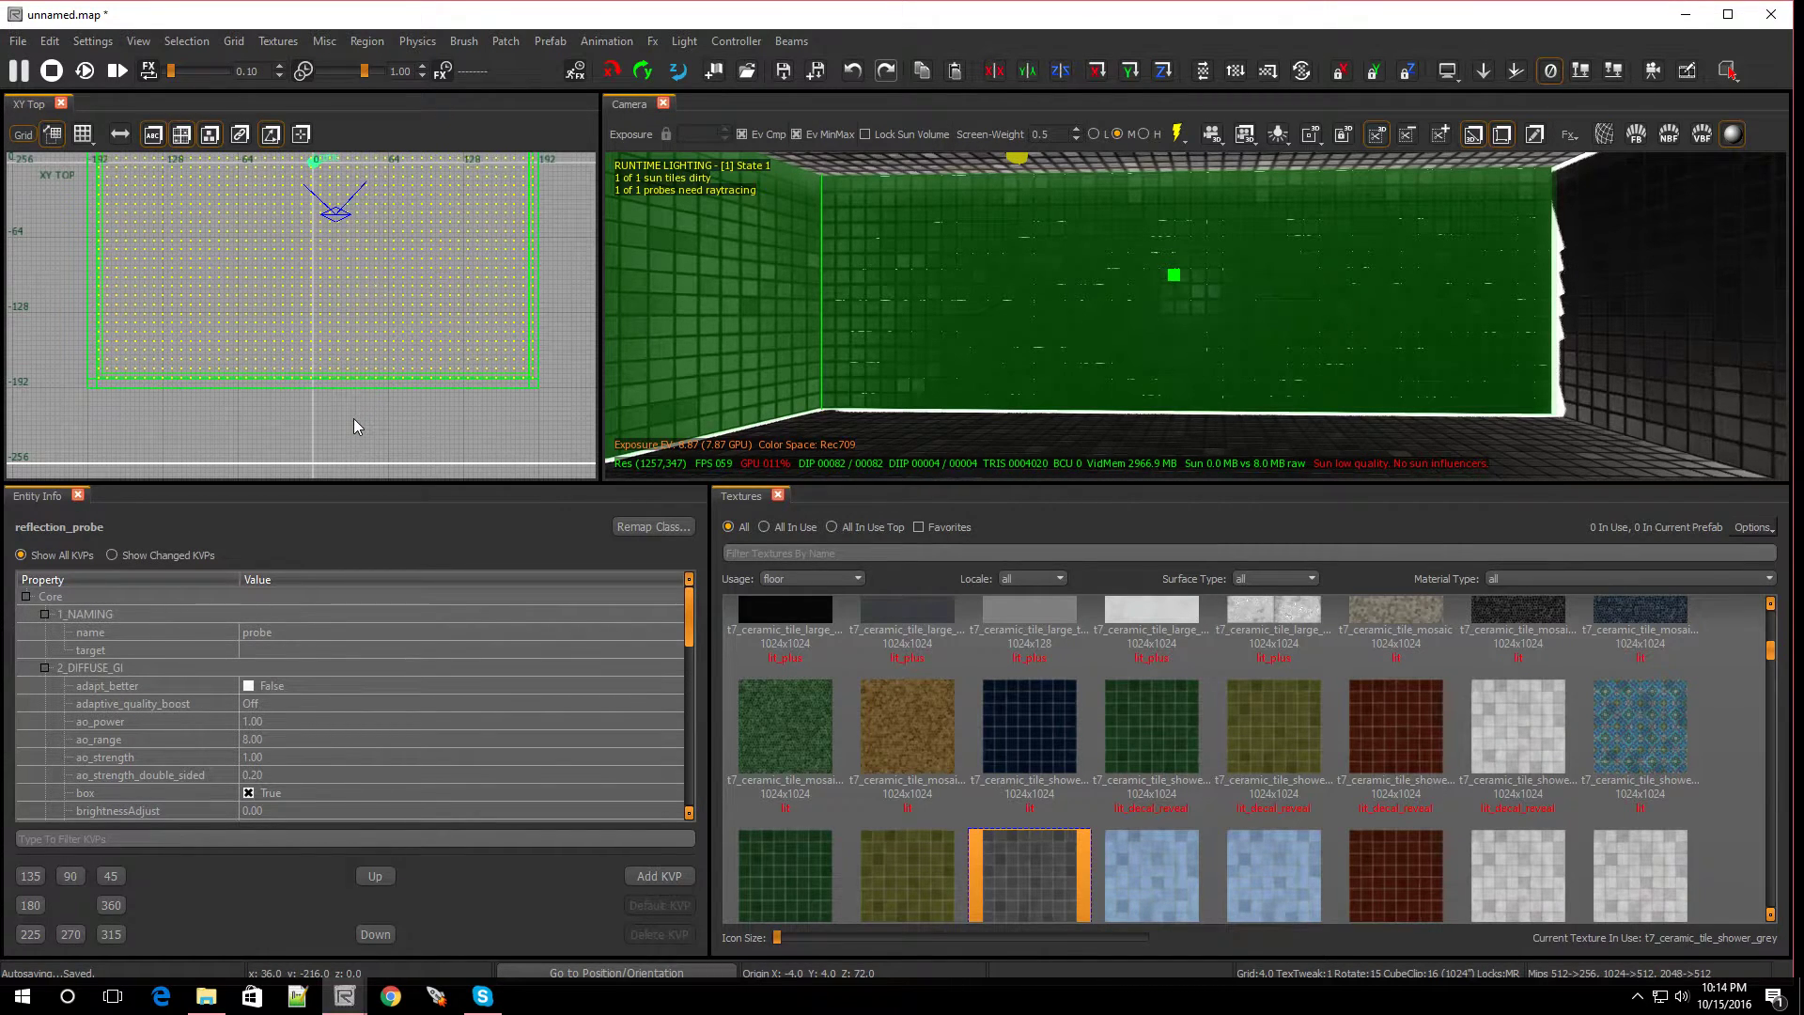
In the front view, fit the reflection probe's height to the room's floor and ceiling, and deselect it.
{"action": "key", "text": "ctrl+Tab"}
{"action": "left_click_drag", "start_coordinate": [336, 186], "coordinate": [331, 211]}
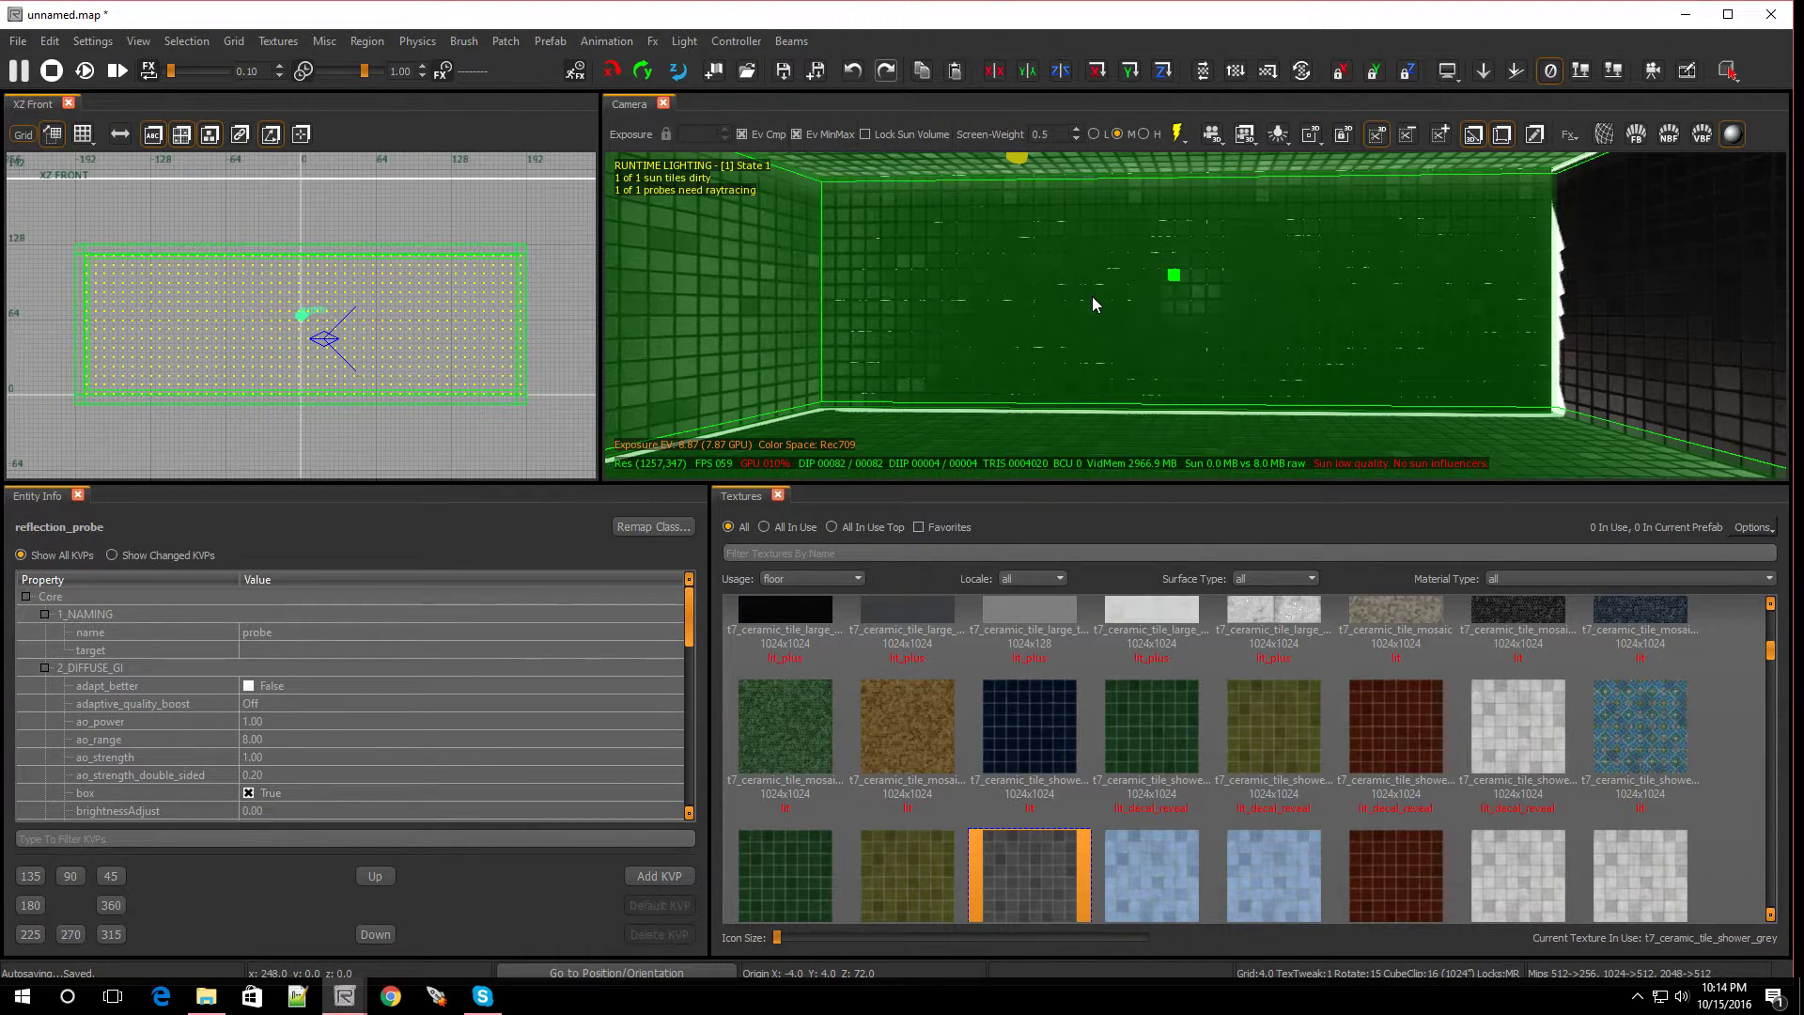
{"action": "key", "text": "Escape"}
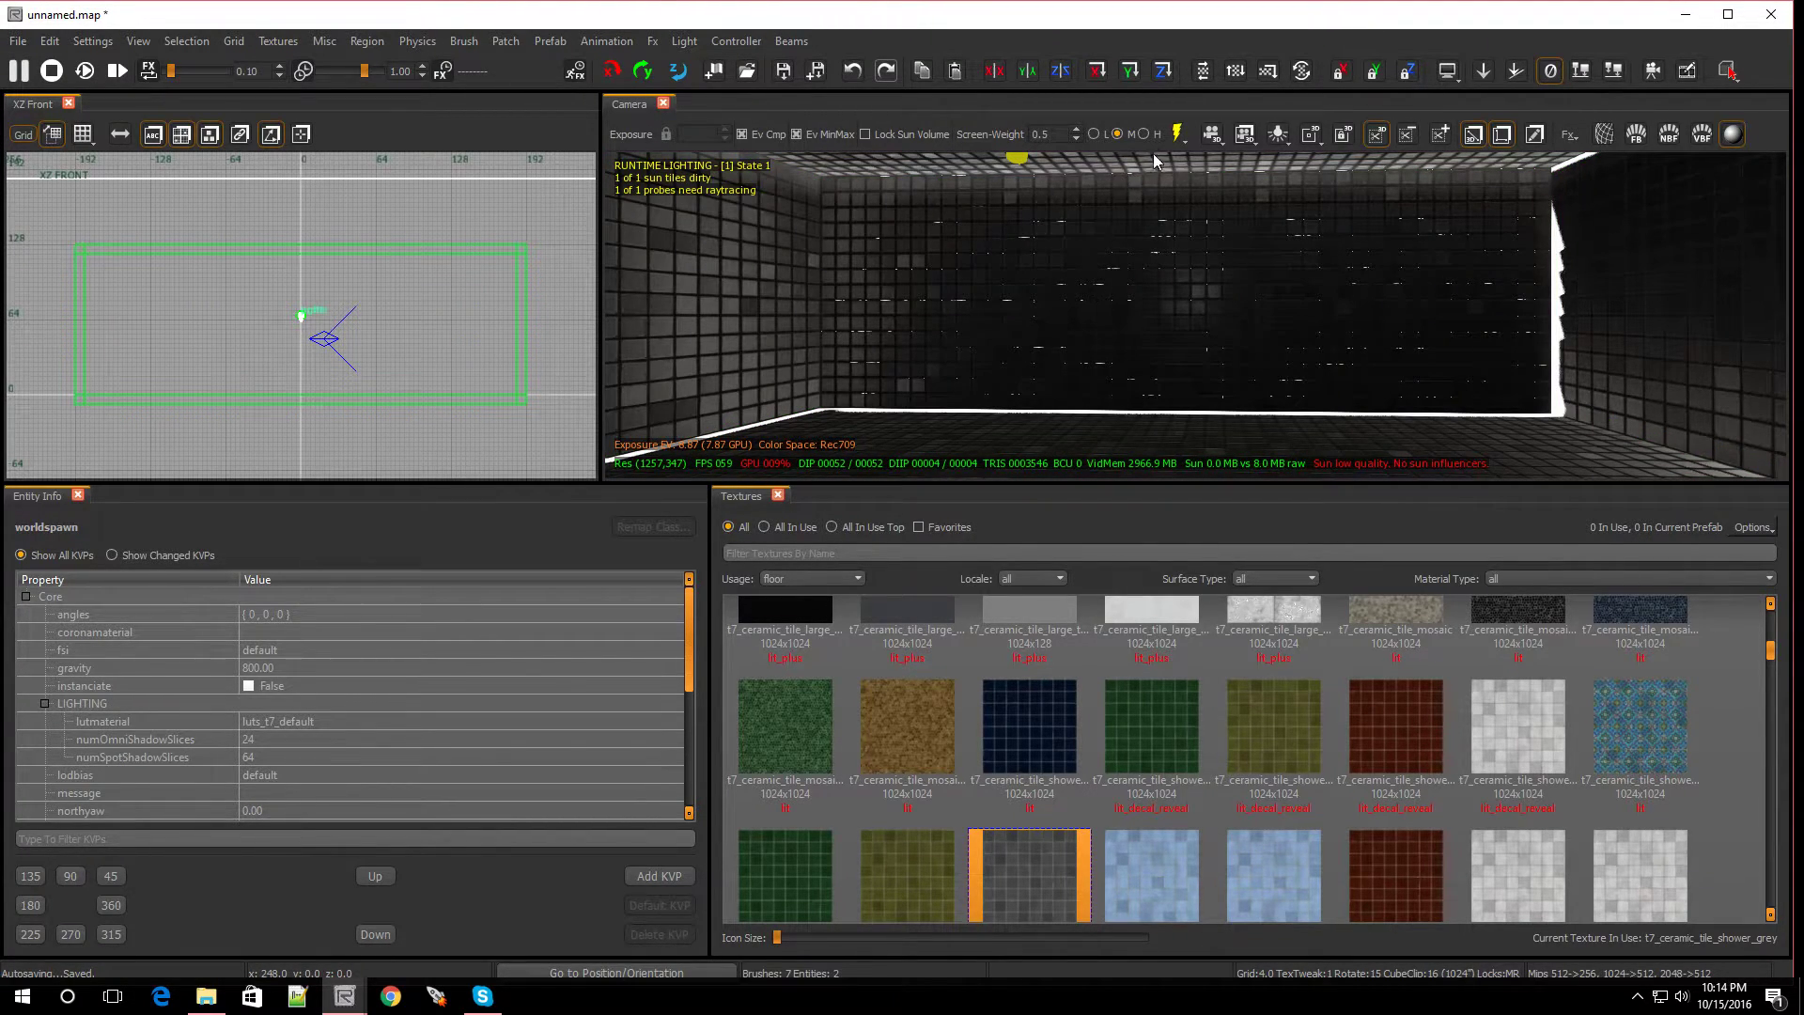
Build the lighting for State 1, and switch to State 2 and build its lighting as well.
{"action": "left_click", "coordinate": [1176, 135]}
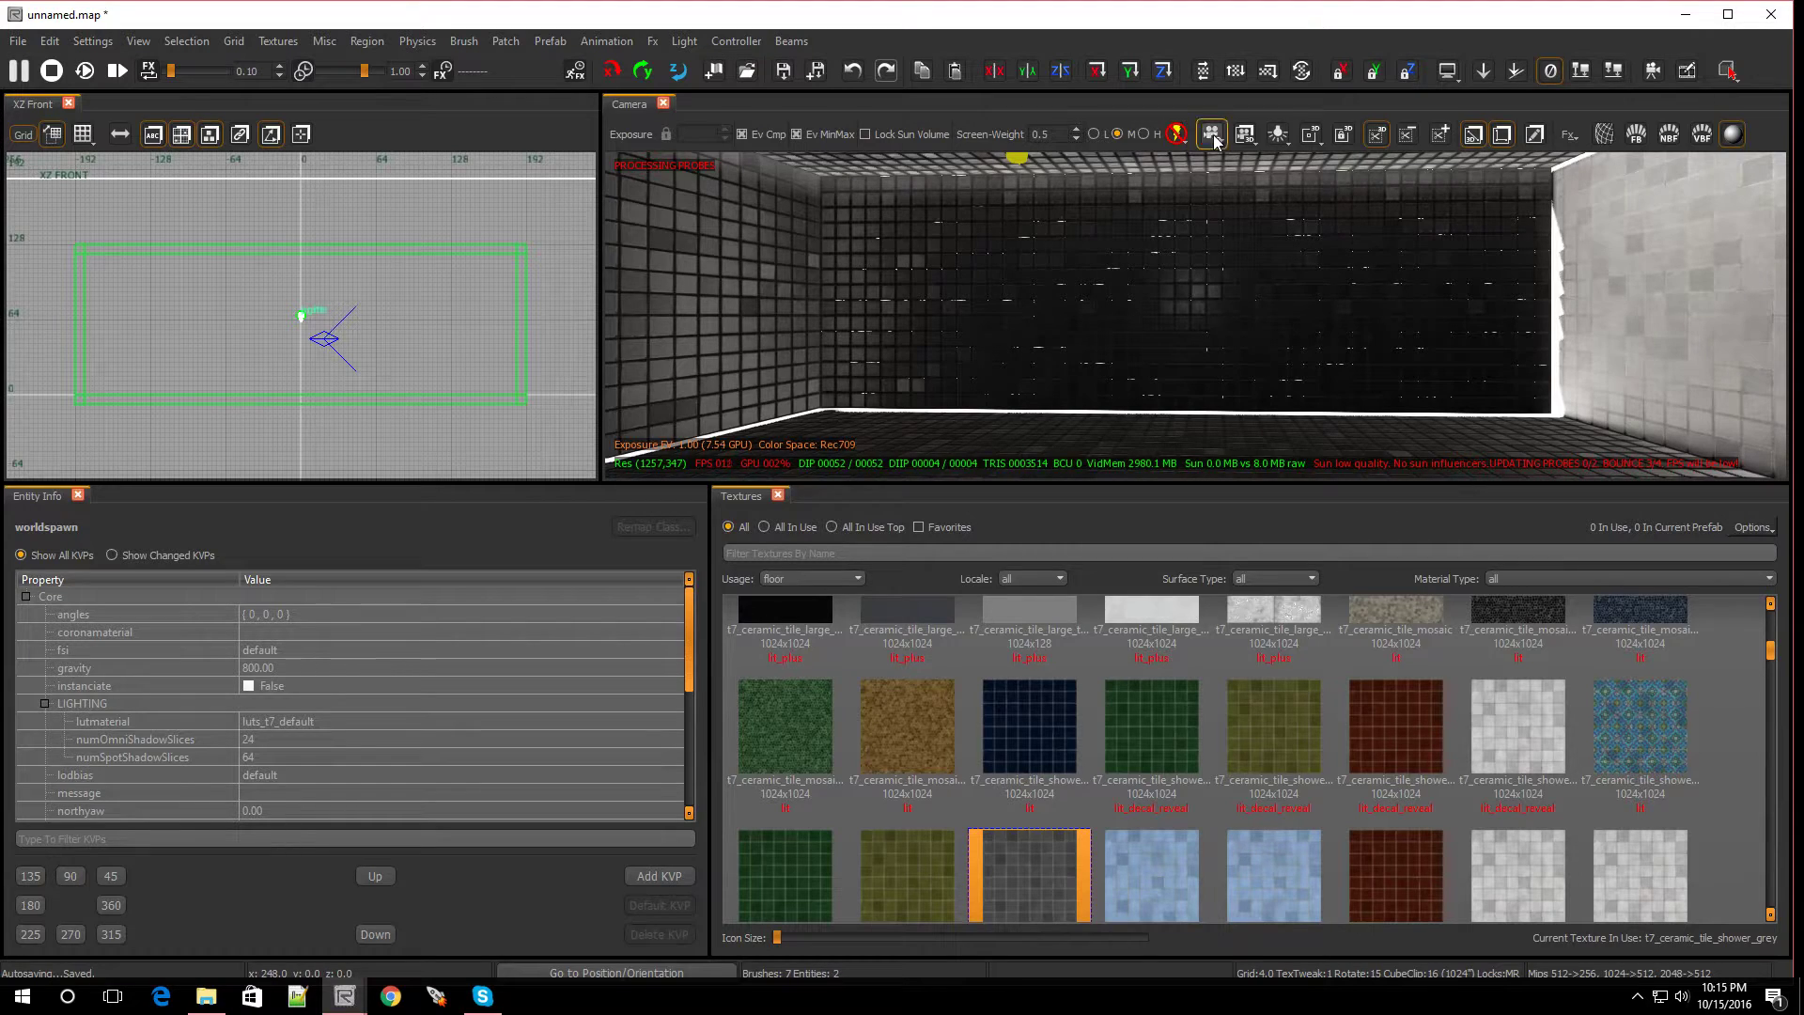
{"action": "left_click", "coordinate": [1278, 135]}
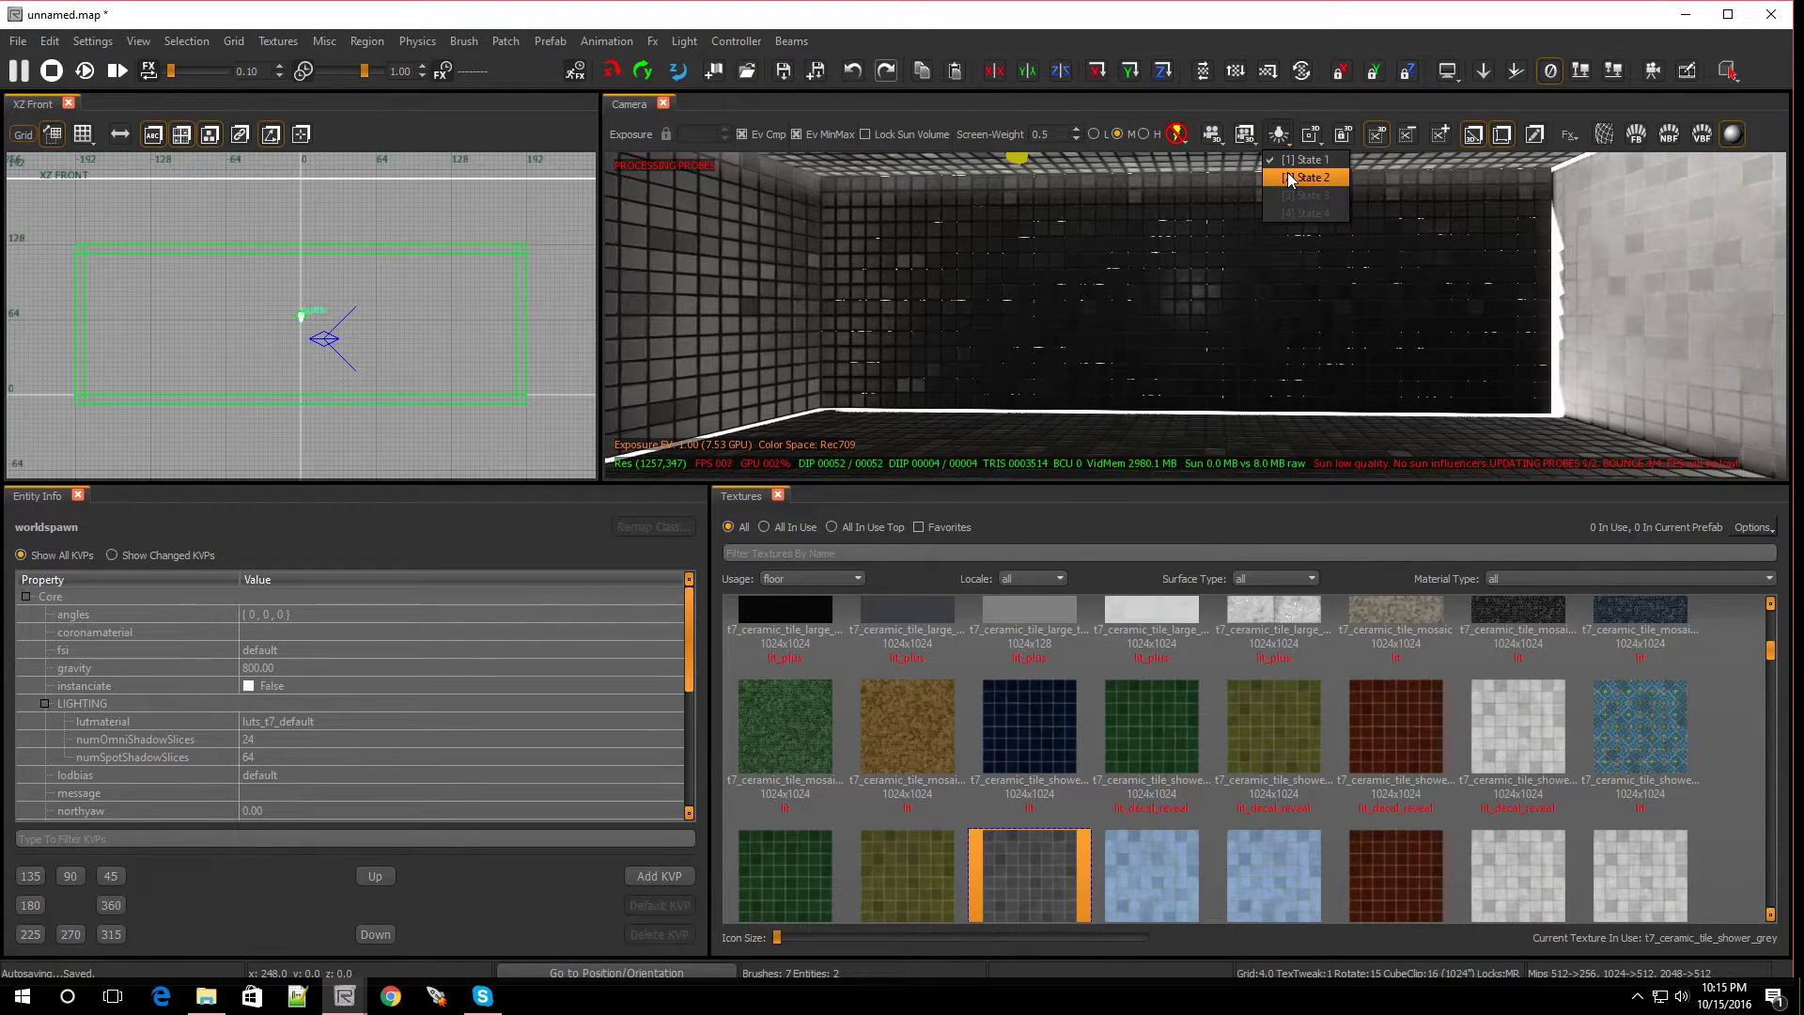
{"action": "left_click", "coordinate": [1289, 177]}
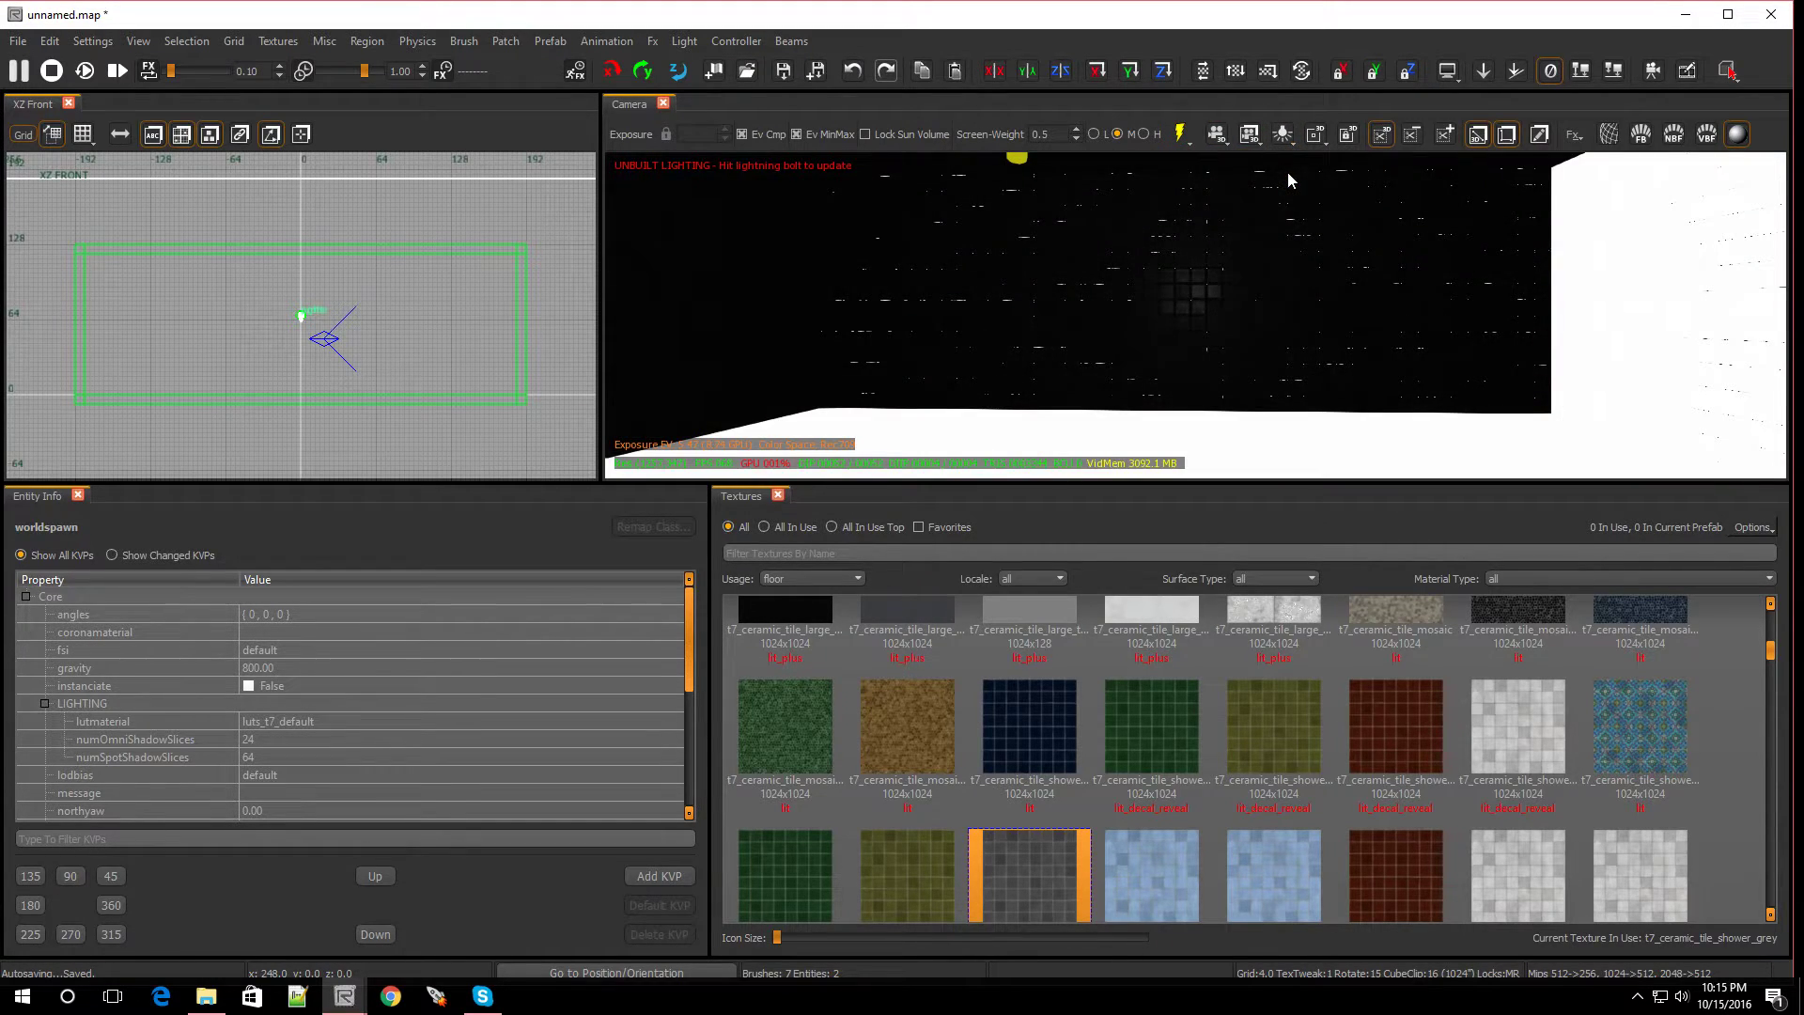
{"action": "left_click", "coordinate": [1181, 136]}
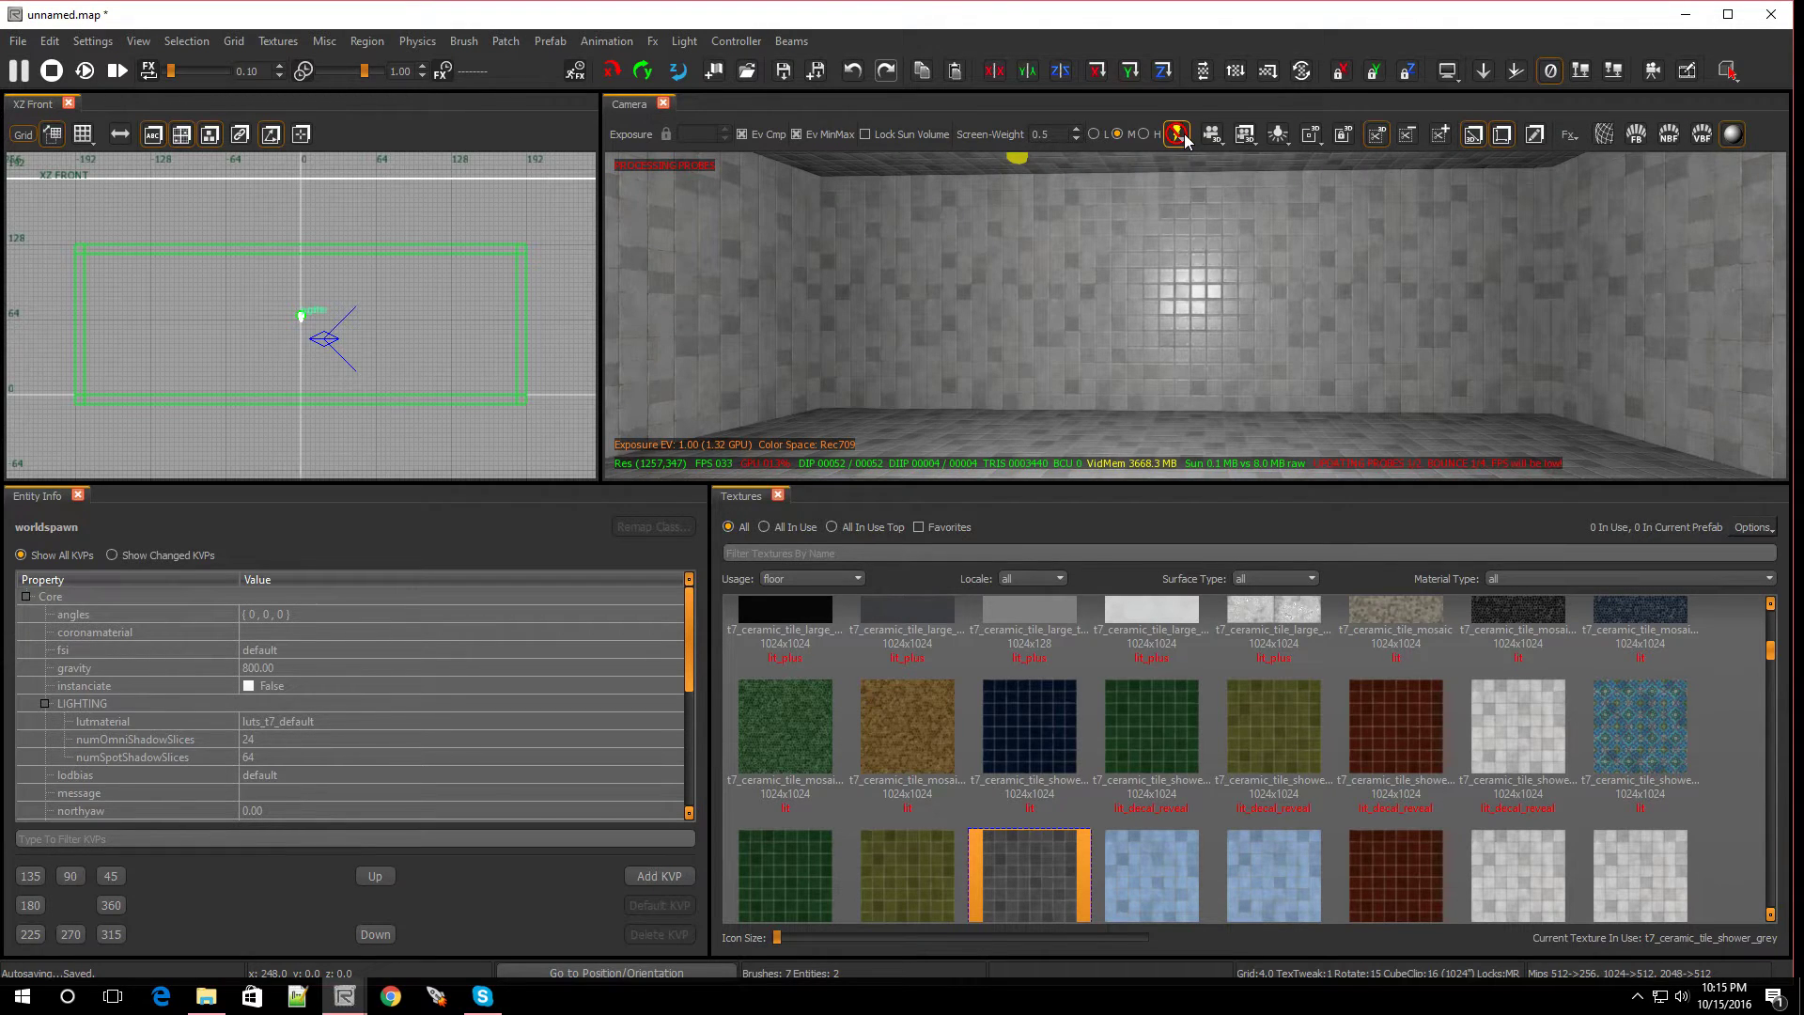
{"action": "right_click_drag", "start_coordinate": [1180, 386], "coordinate": [1157, 345]}
{"action": "scroll", "coordinate": [1155, 346], "scroll_direction": "down", "scroll_amount": 2}
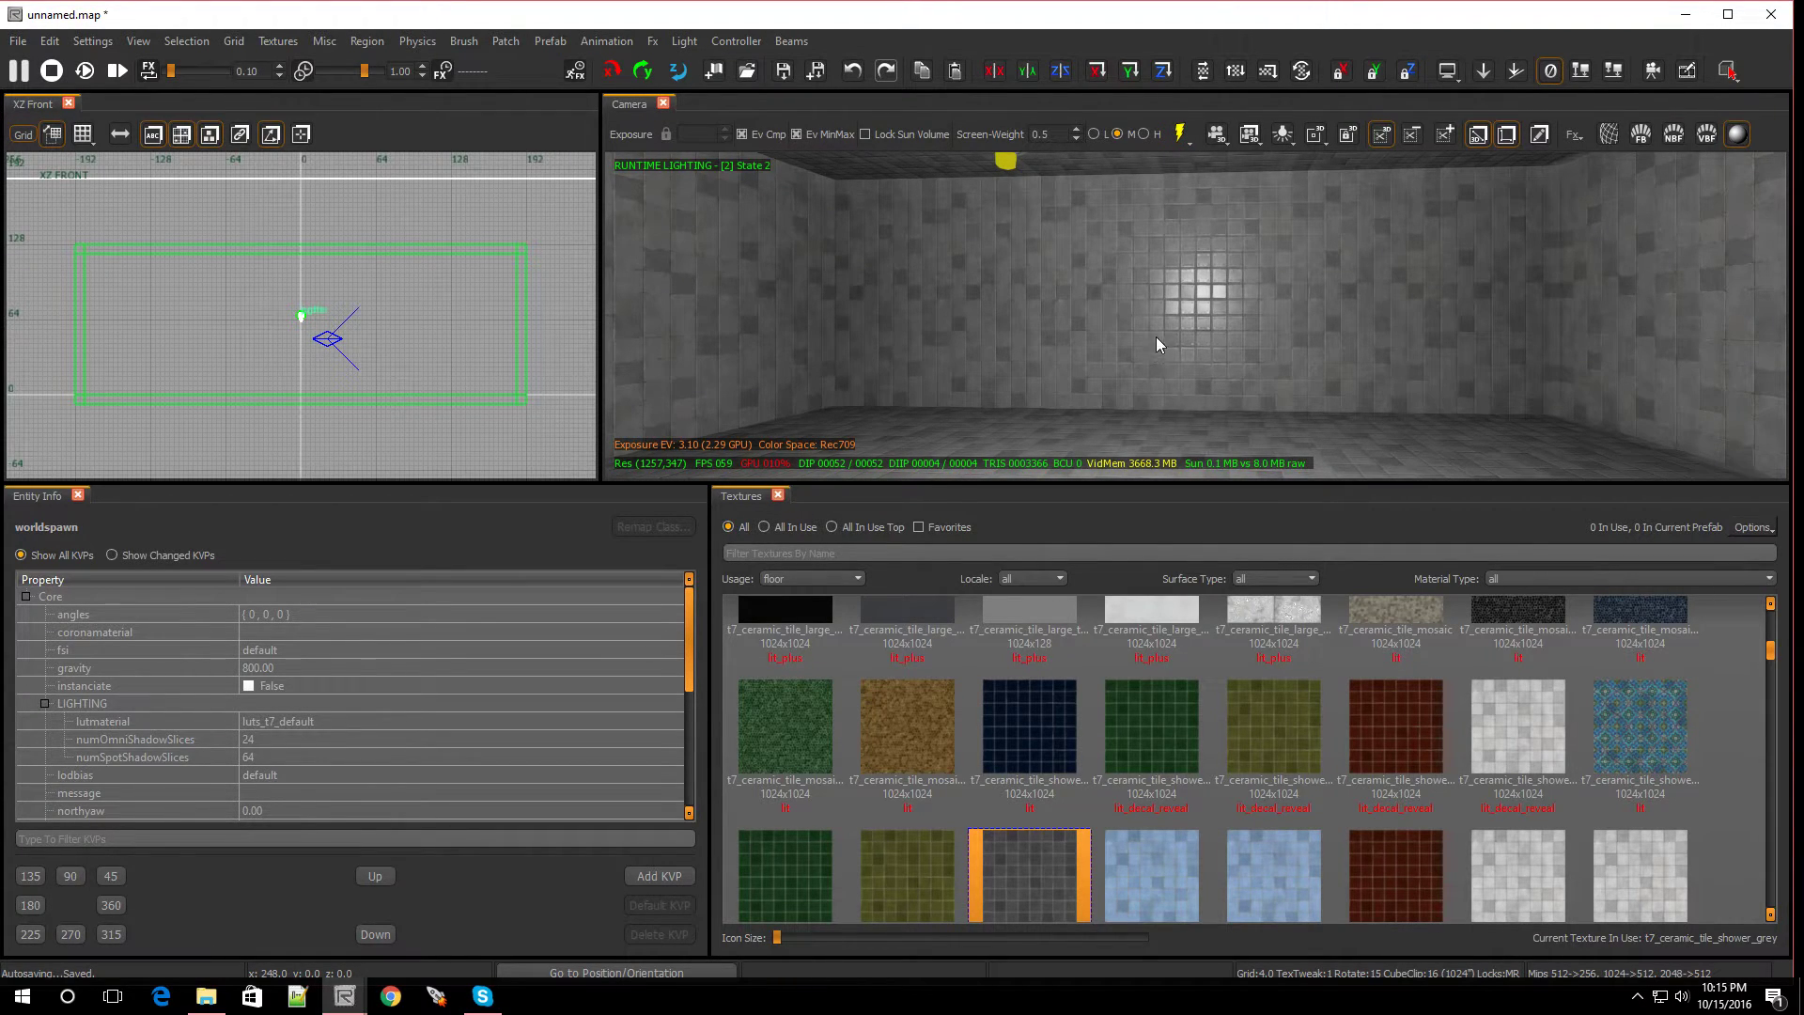
Compare the room's lighting in State 1 and State 2 from inside, finishing on State 1.
{"action": "left_click", "coordinate": [1338, 139]}
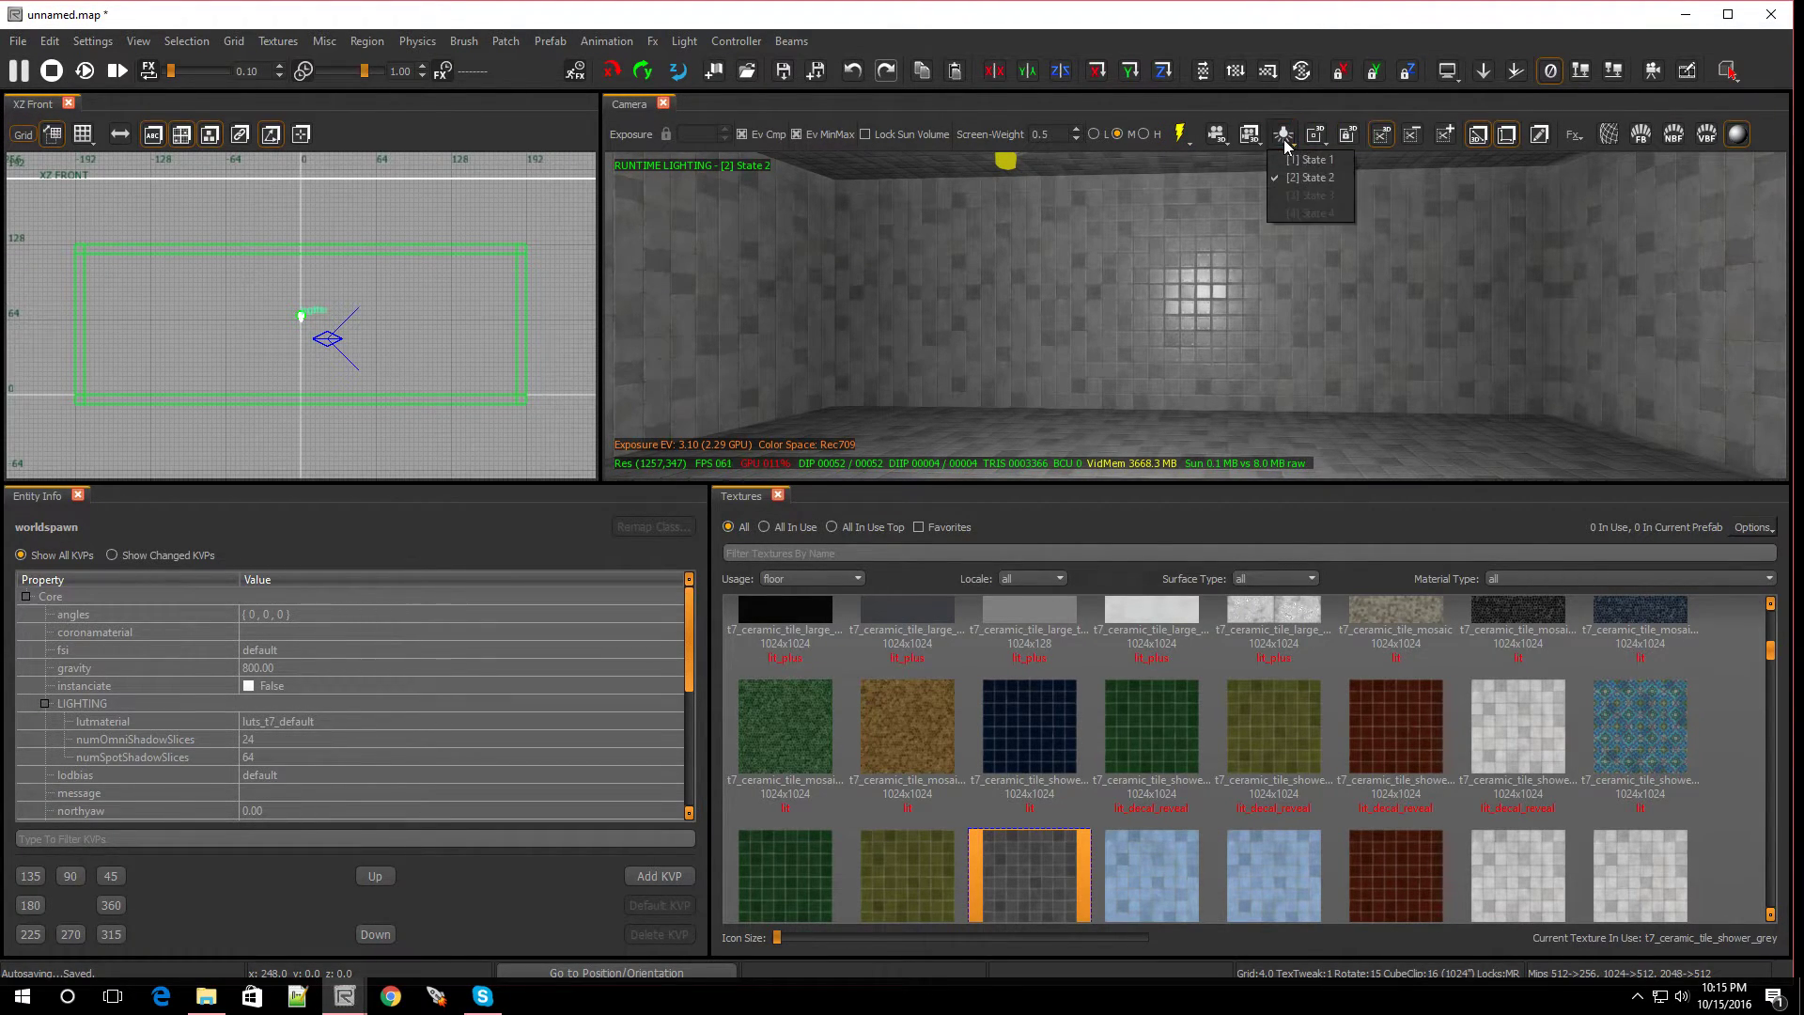
{"action": "left_click", "coordinate": [1301, 166]}
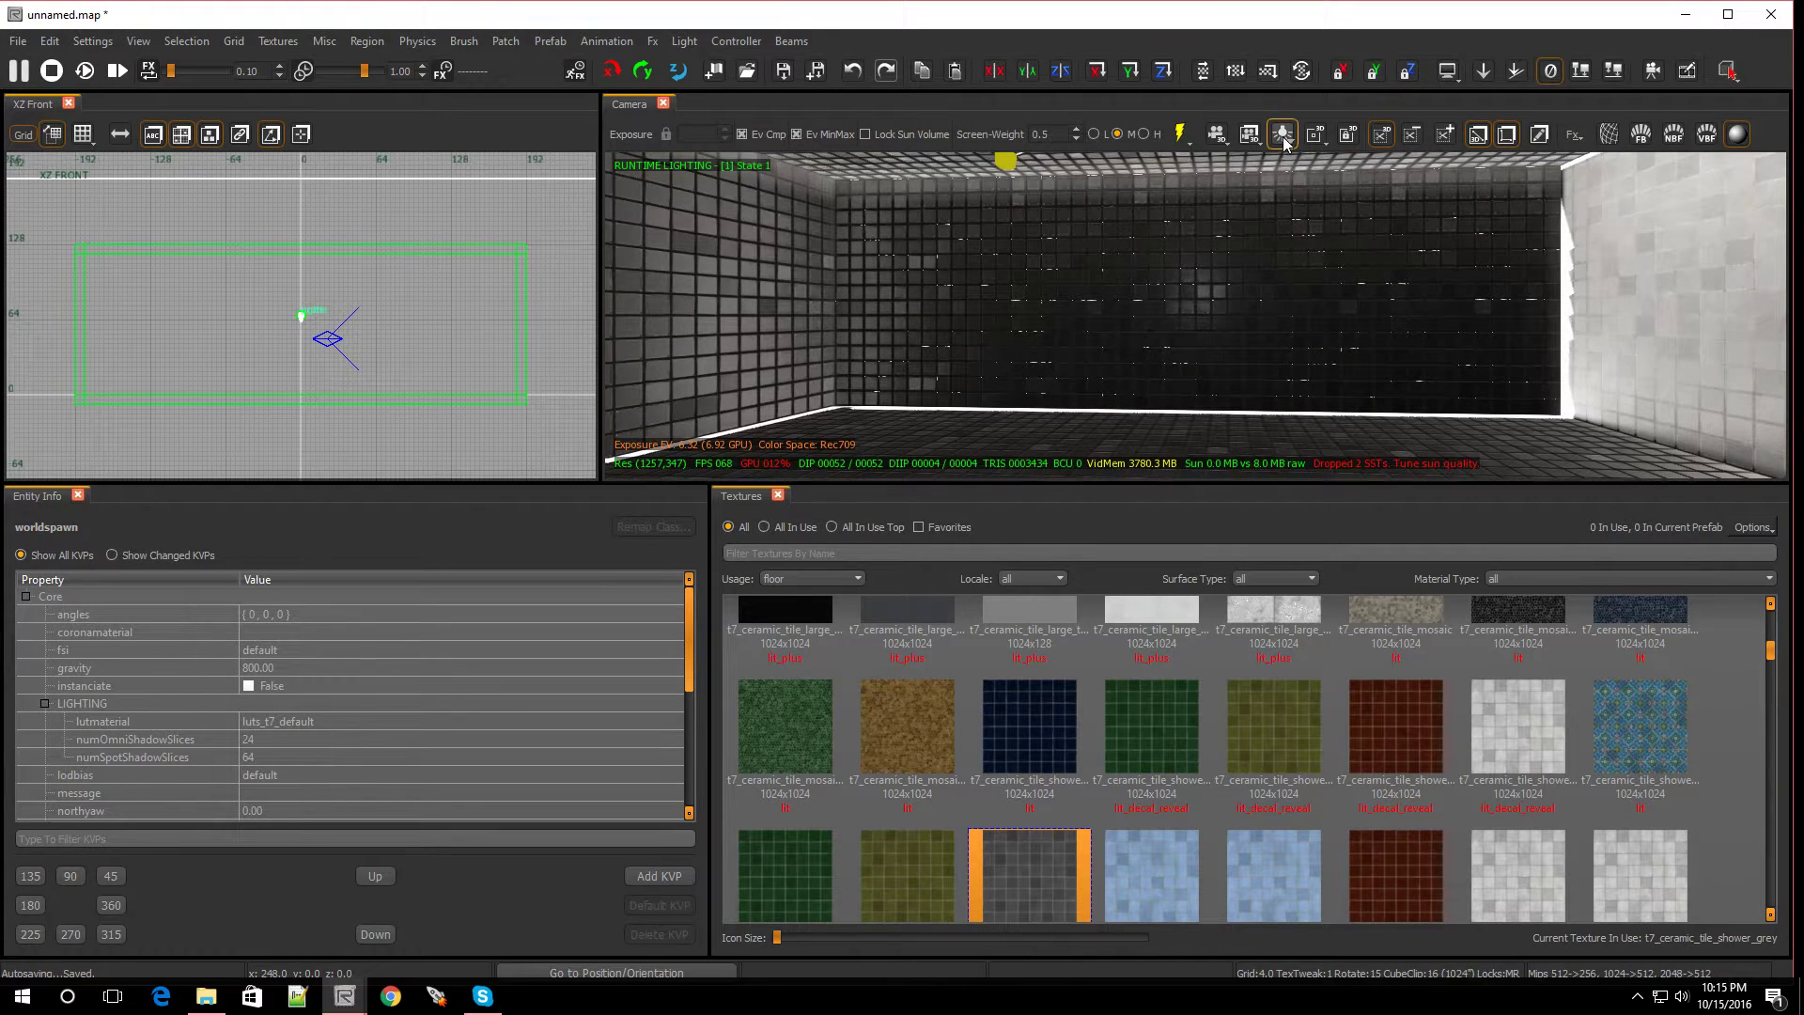
{"action": "left_click", "coordinate": [1284, 137]}
{"action": "left_click", "coordinate": [1299, 176]}
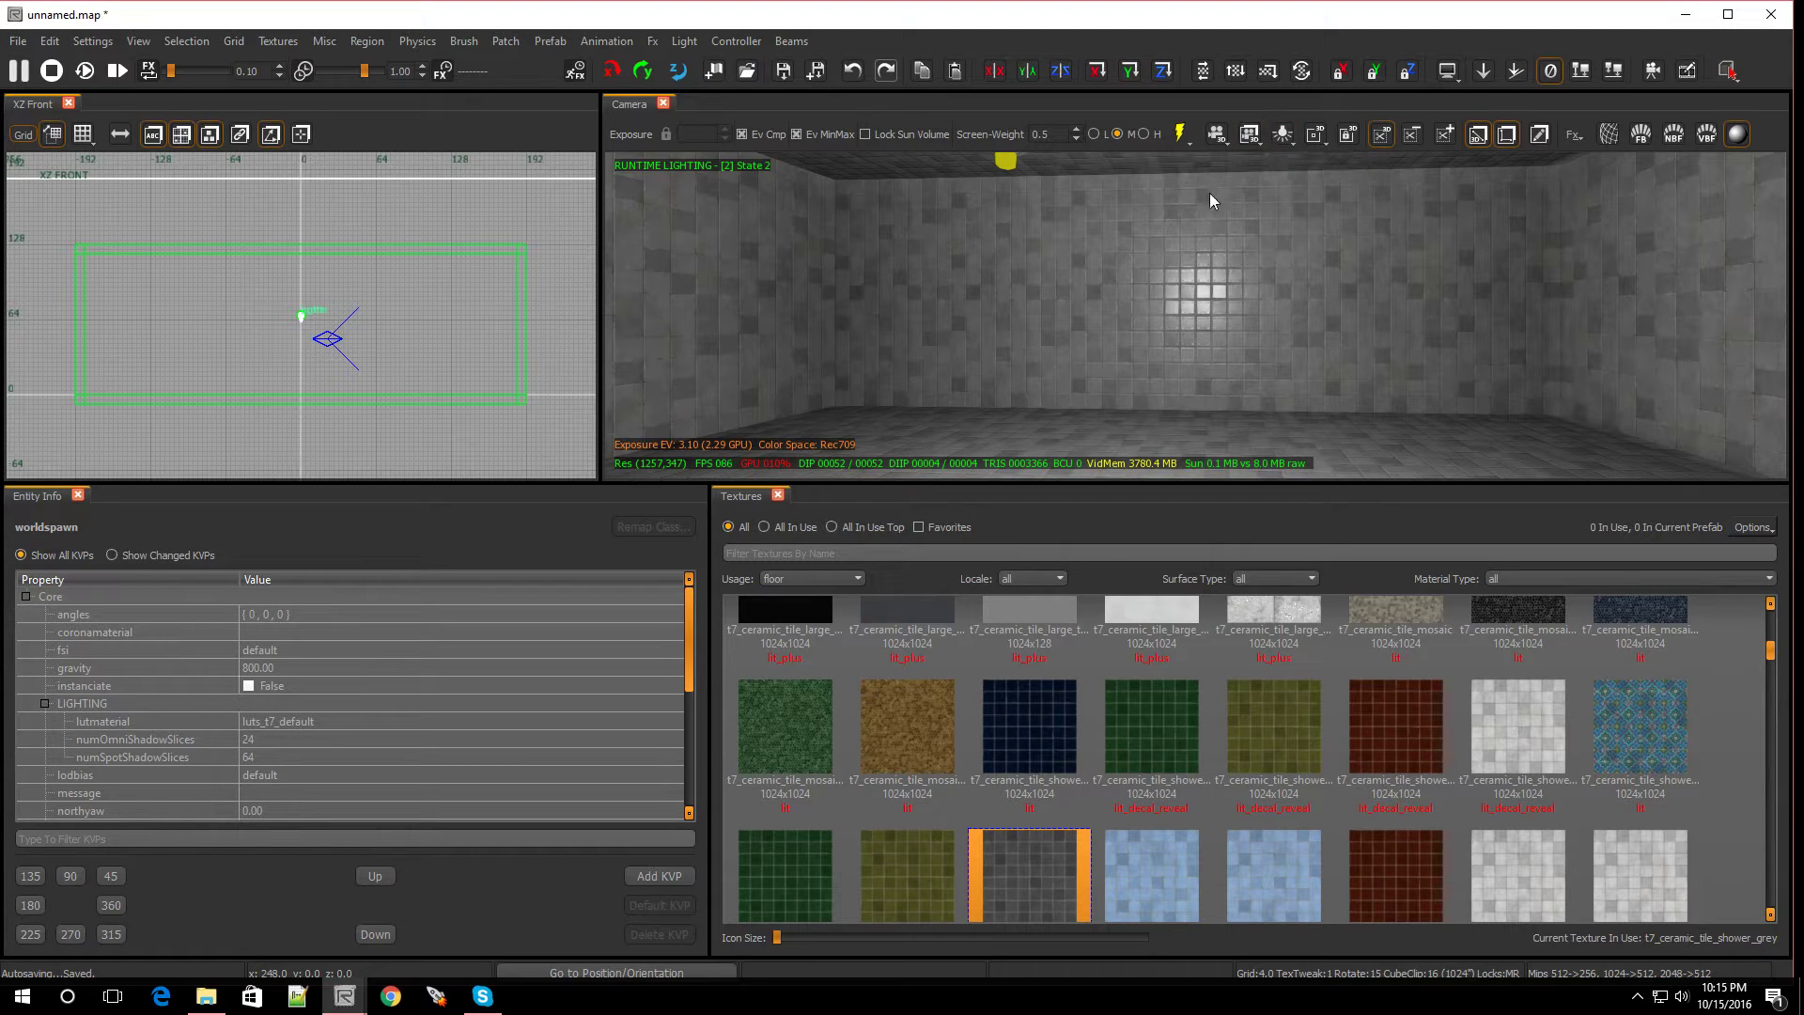
{"action": "mouse_move", "coordinate": [1210, 196]}
{"action": "right_mouse_down"}
{"action": "mouse_move", "coordinate": [1177, 198]}
{"action": "mouse_move", "coordinate": [1208, 201]}
{"action": "right_mouse_up"}
{"action": "left_click", "coordinate": [1286, 140]}
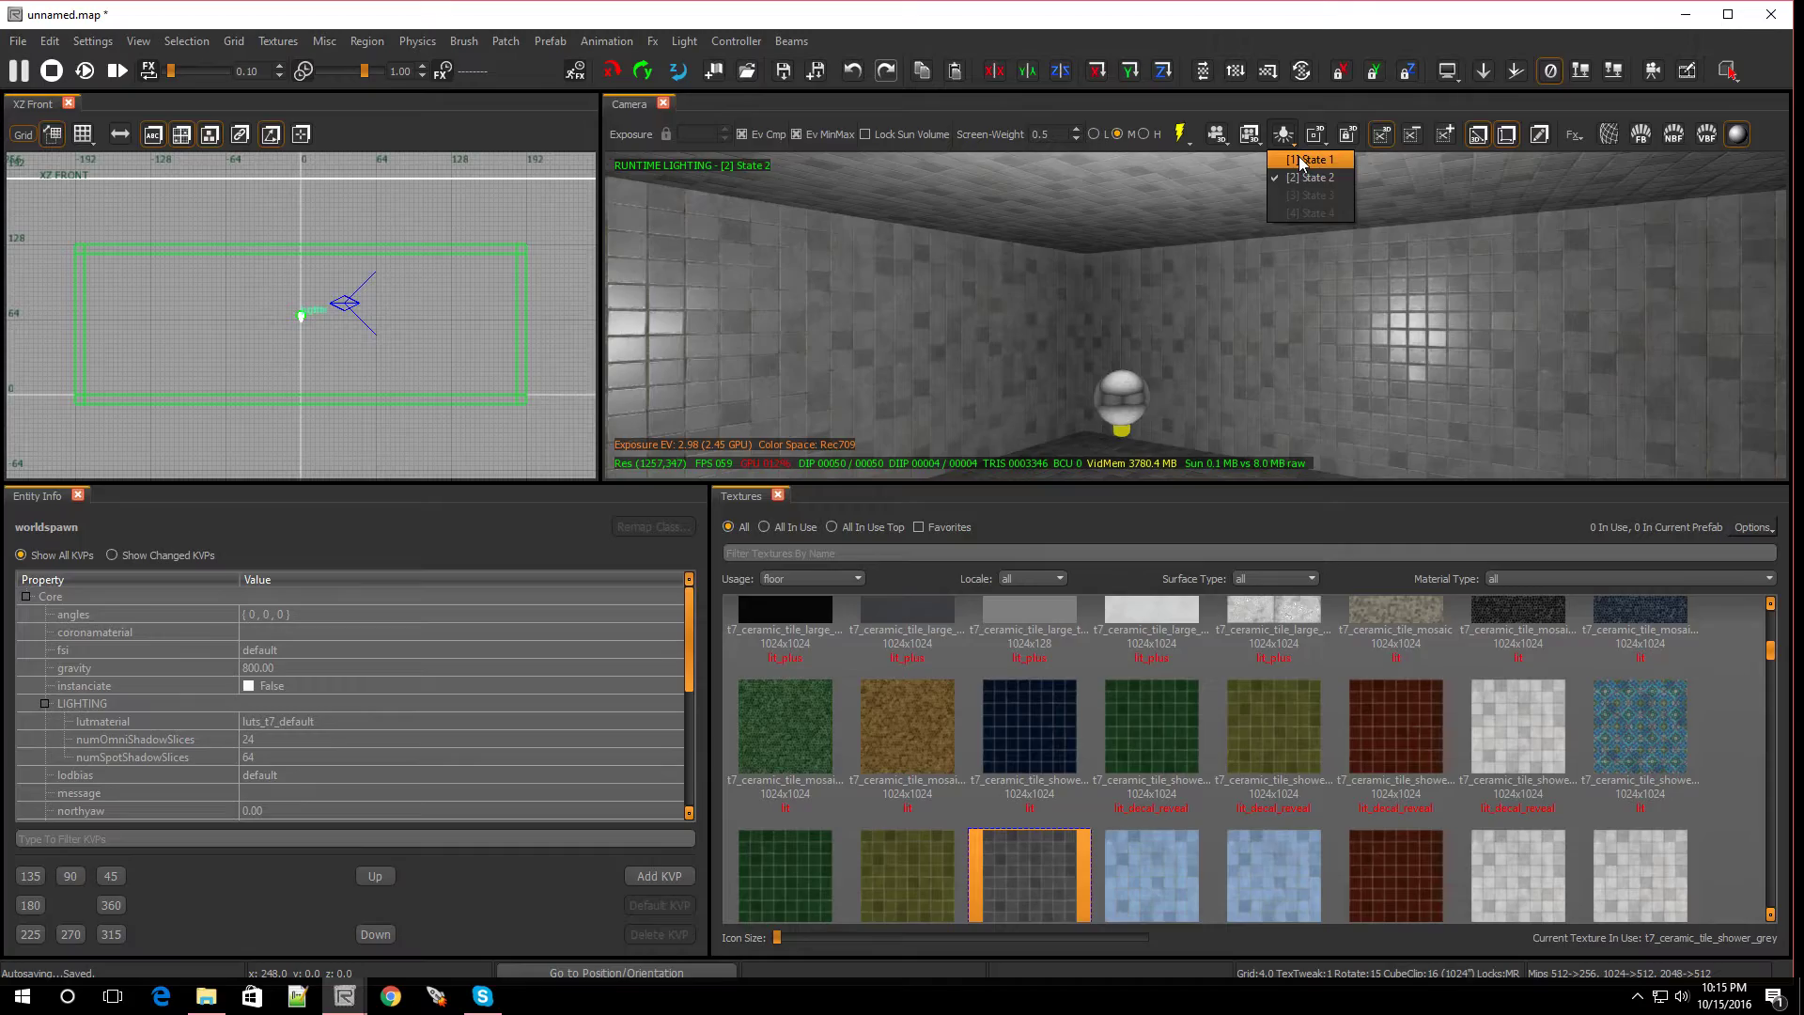
{"action": "left_click", "coordinate": [1302, 177]}
{"action": "right_click_drag", "start_coordinate": [1293, 270], "coordinate": [1353, 285]}
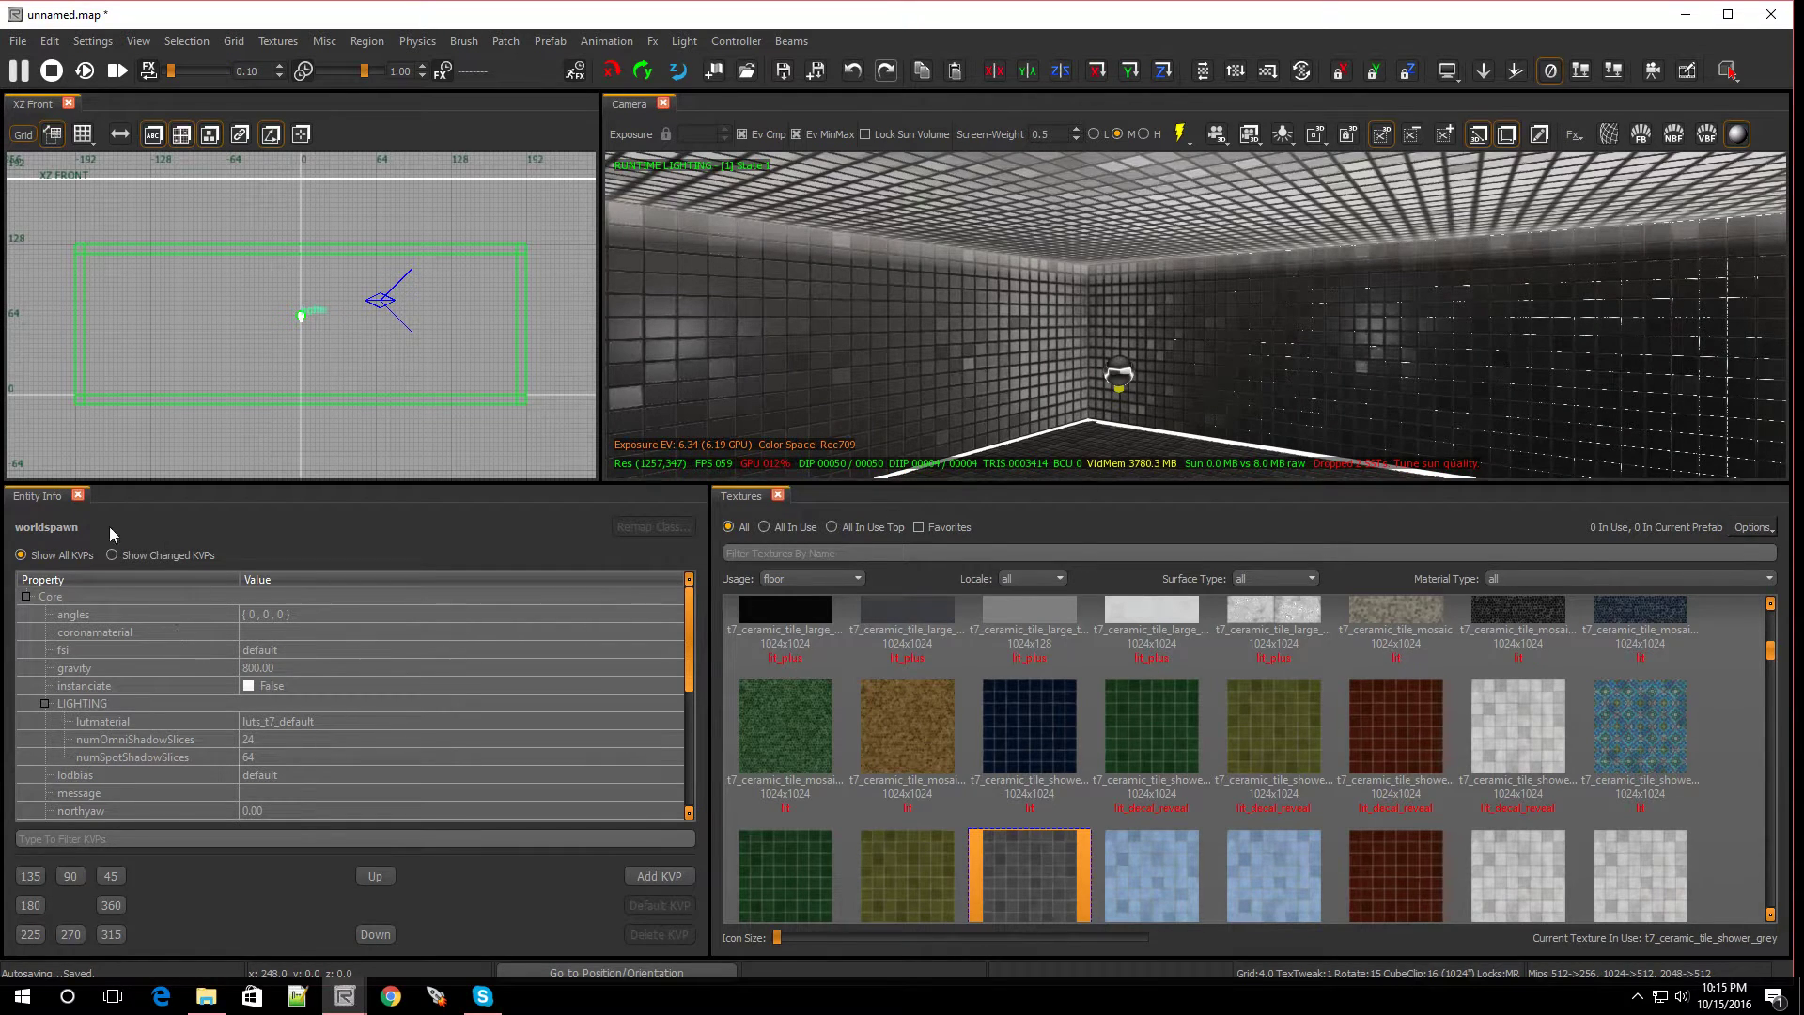
Set the sun volume's ssi1 under Light State 1 to zm_factory and deselect the volume.
{"action": "scroll", "coordinate": [489, 365], "scroll_direction": "down", "scroll_amount": 2}
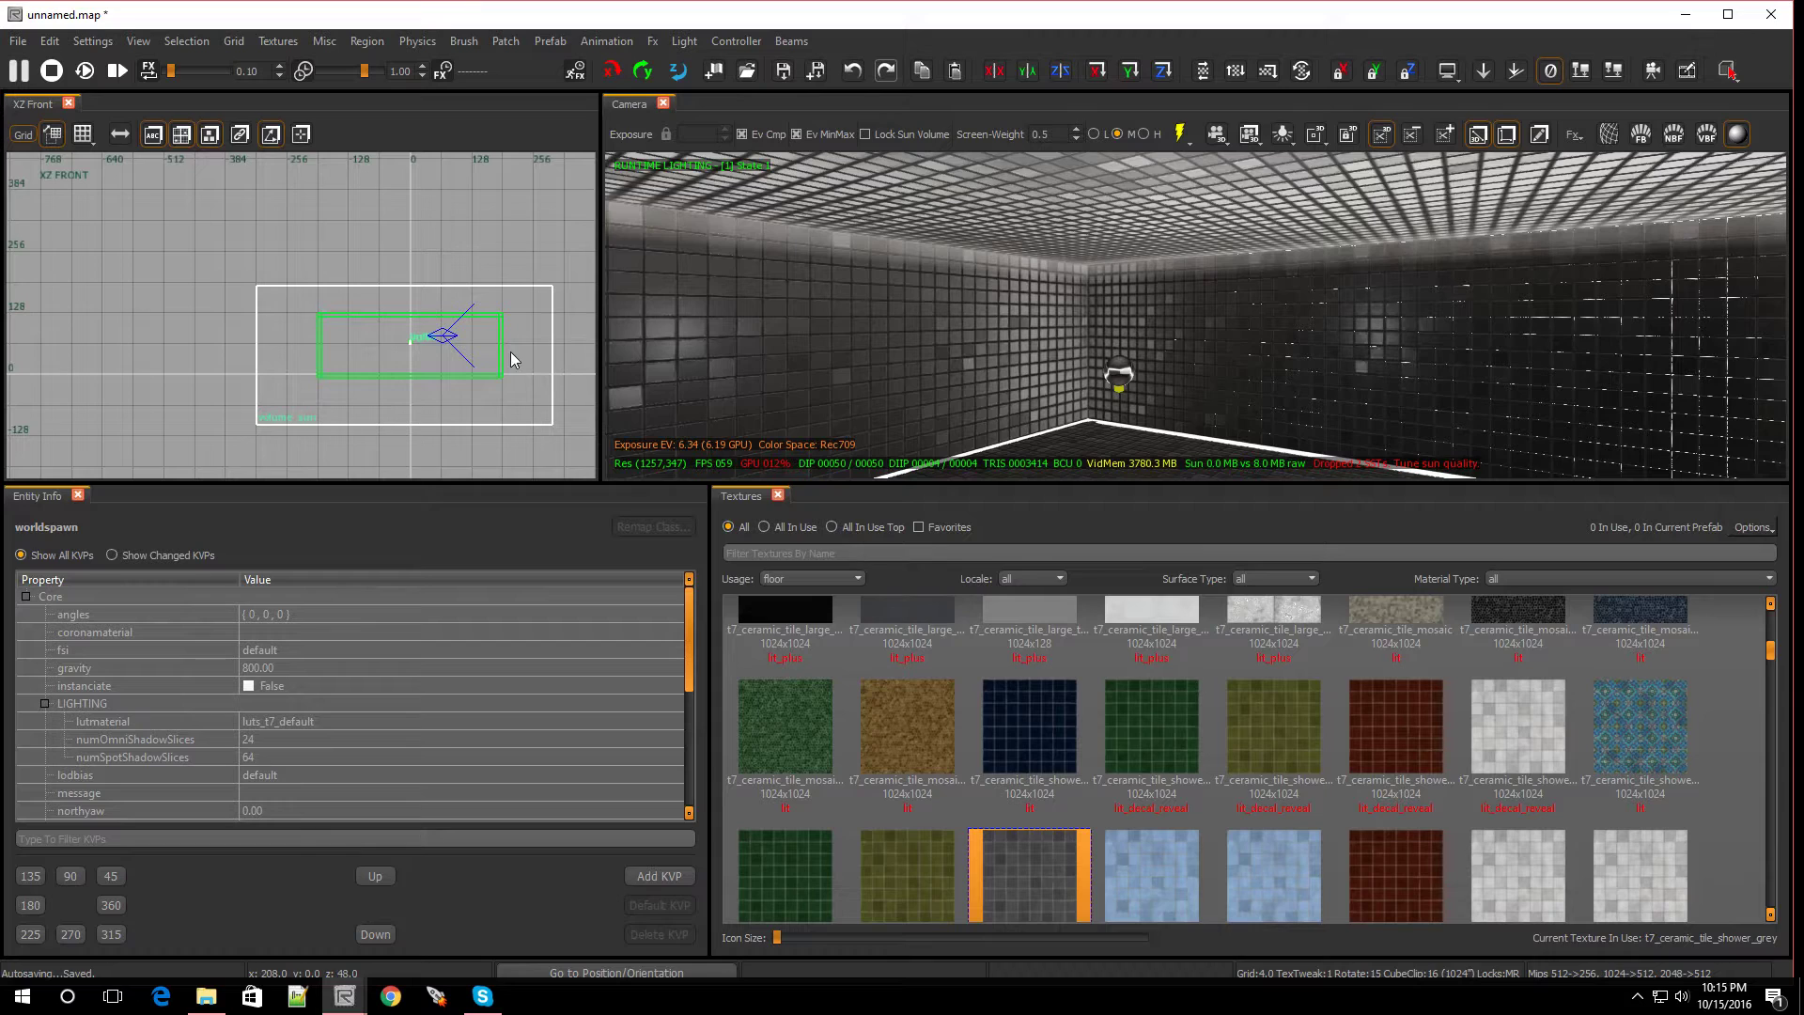
{"action": "left_click", "coordinate": [533, 344]}
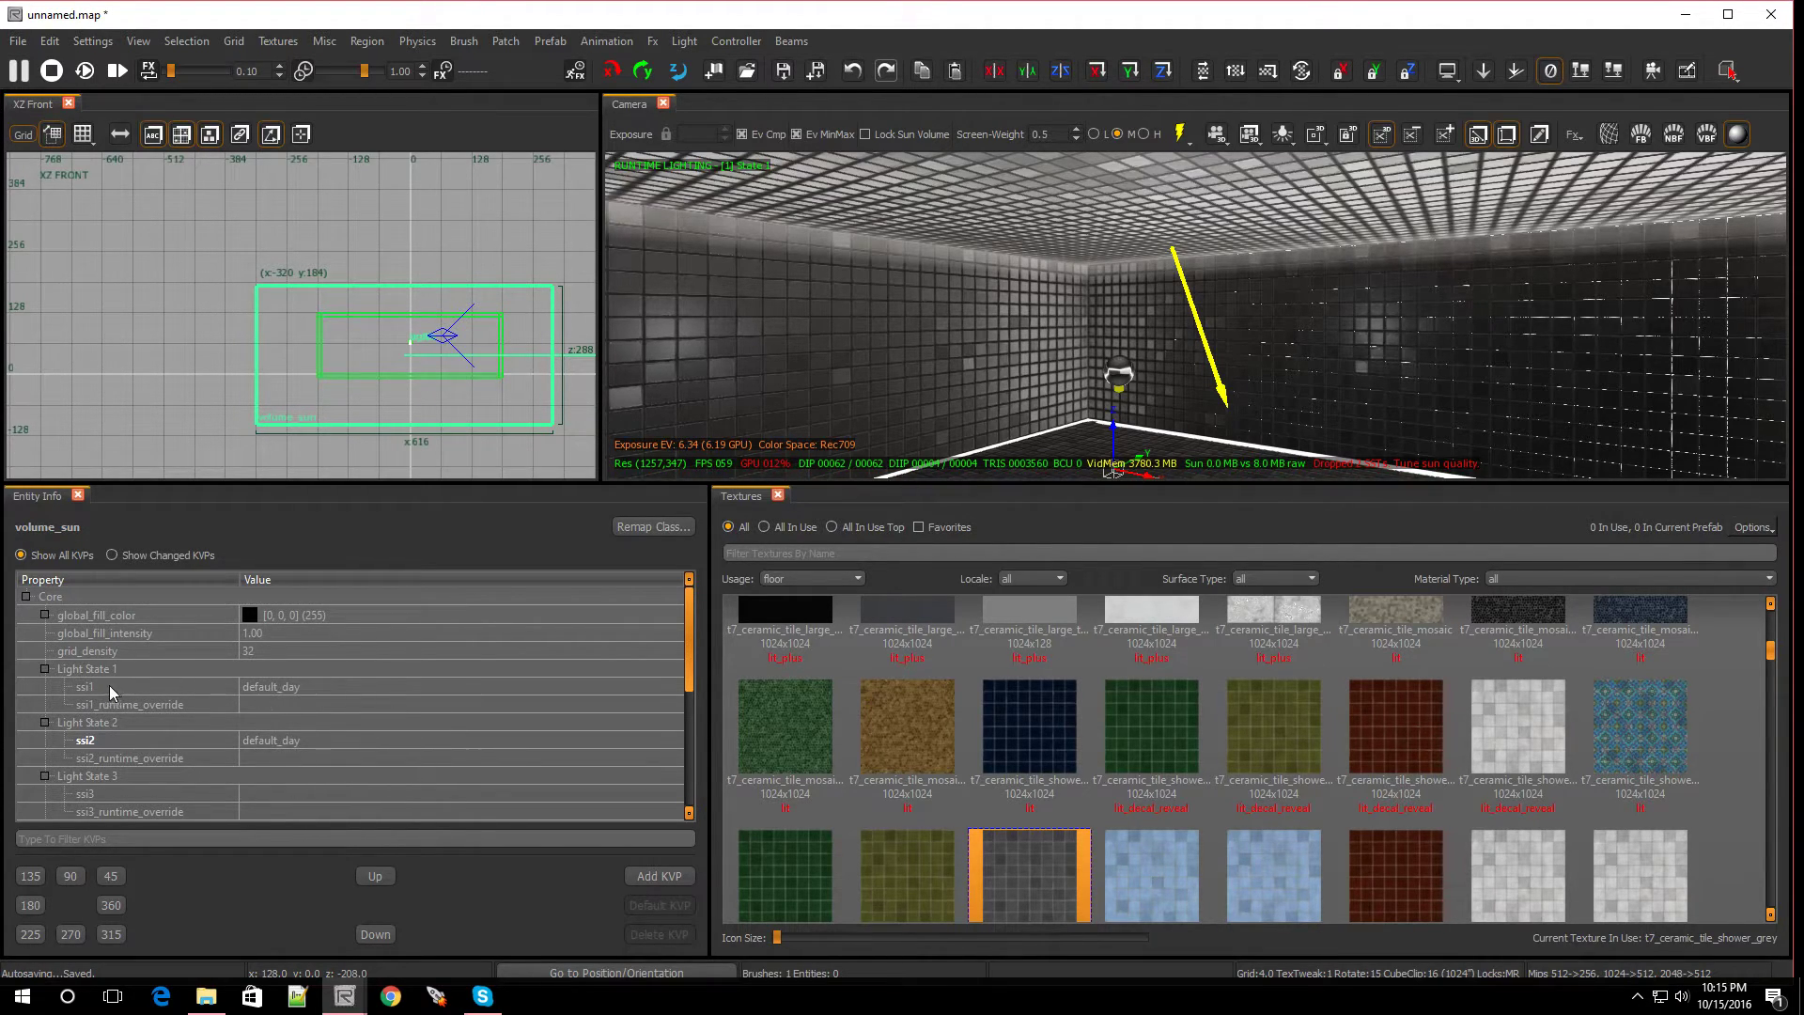
{"action": "left_click", "coordinate": [263, 690]}
{"action": "left_click", "coordinate": [607, 686]}
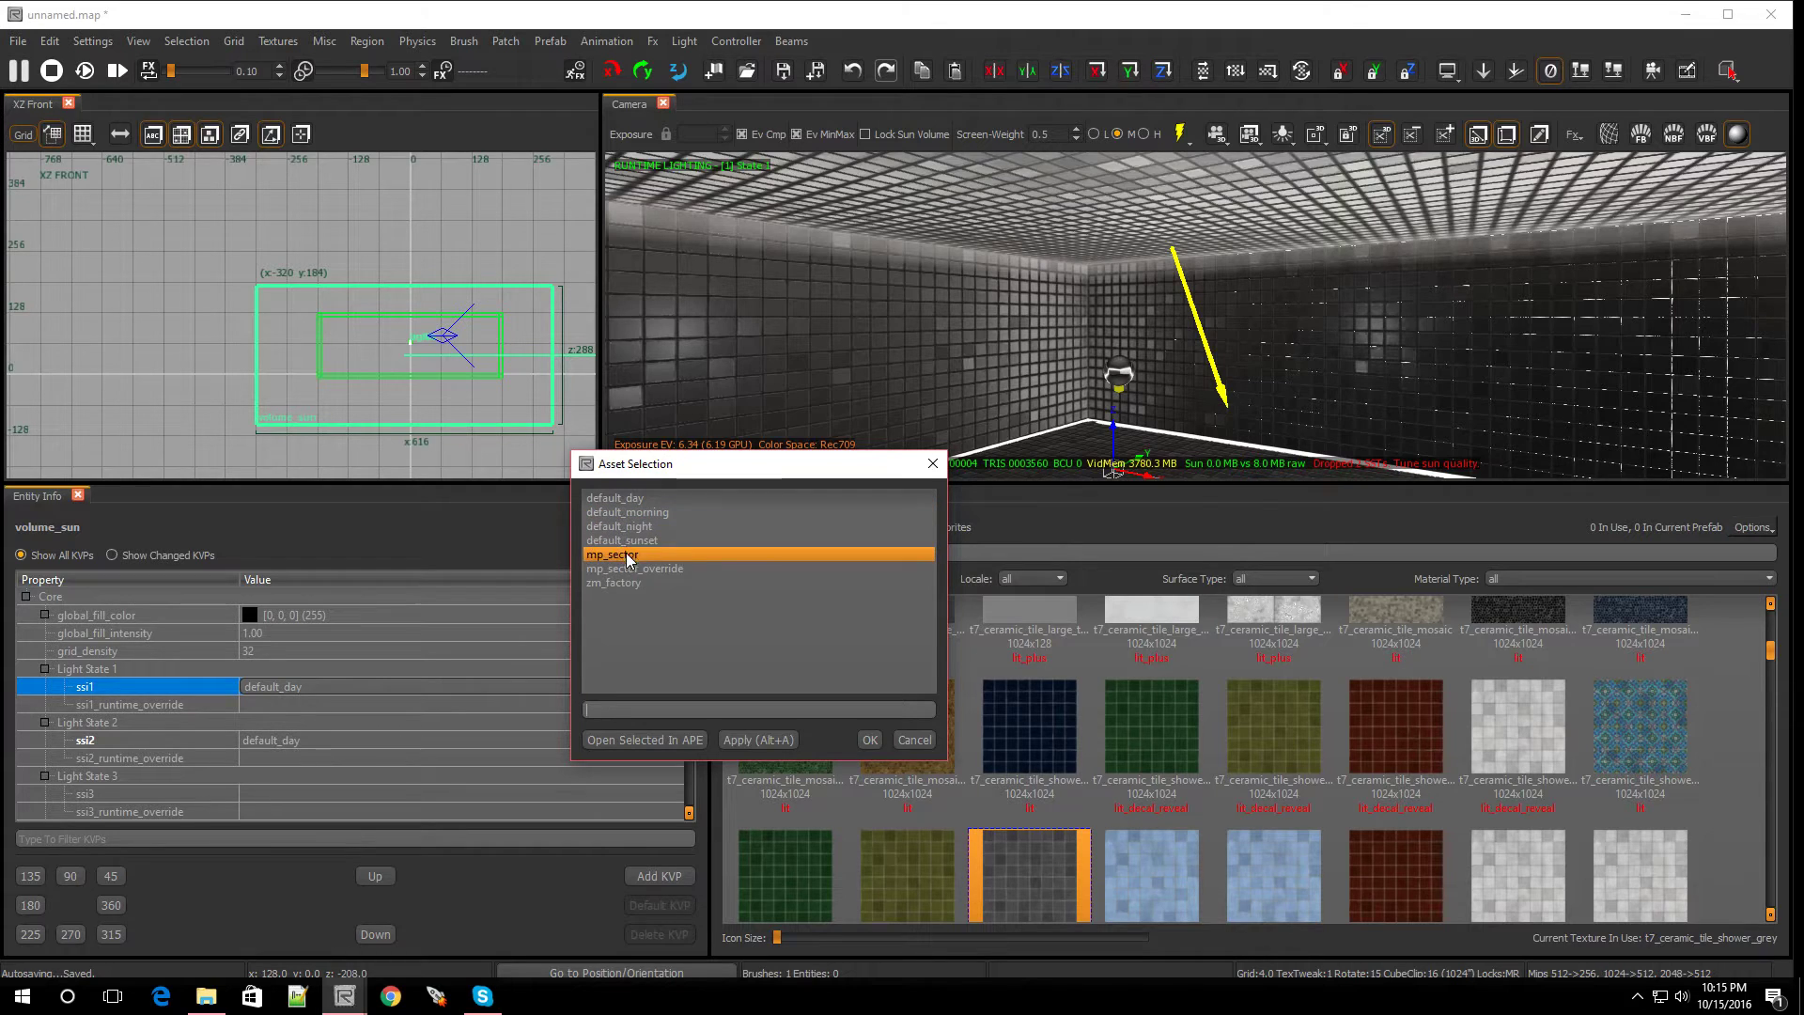
{"action": "double_click", "coordinate": [613, 584]}
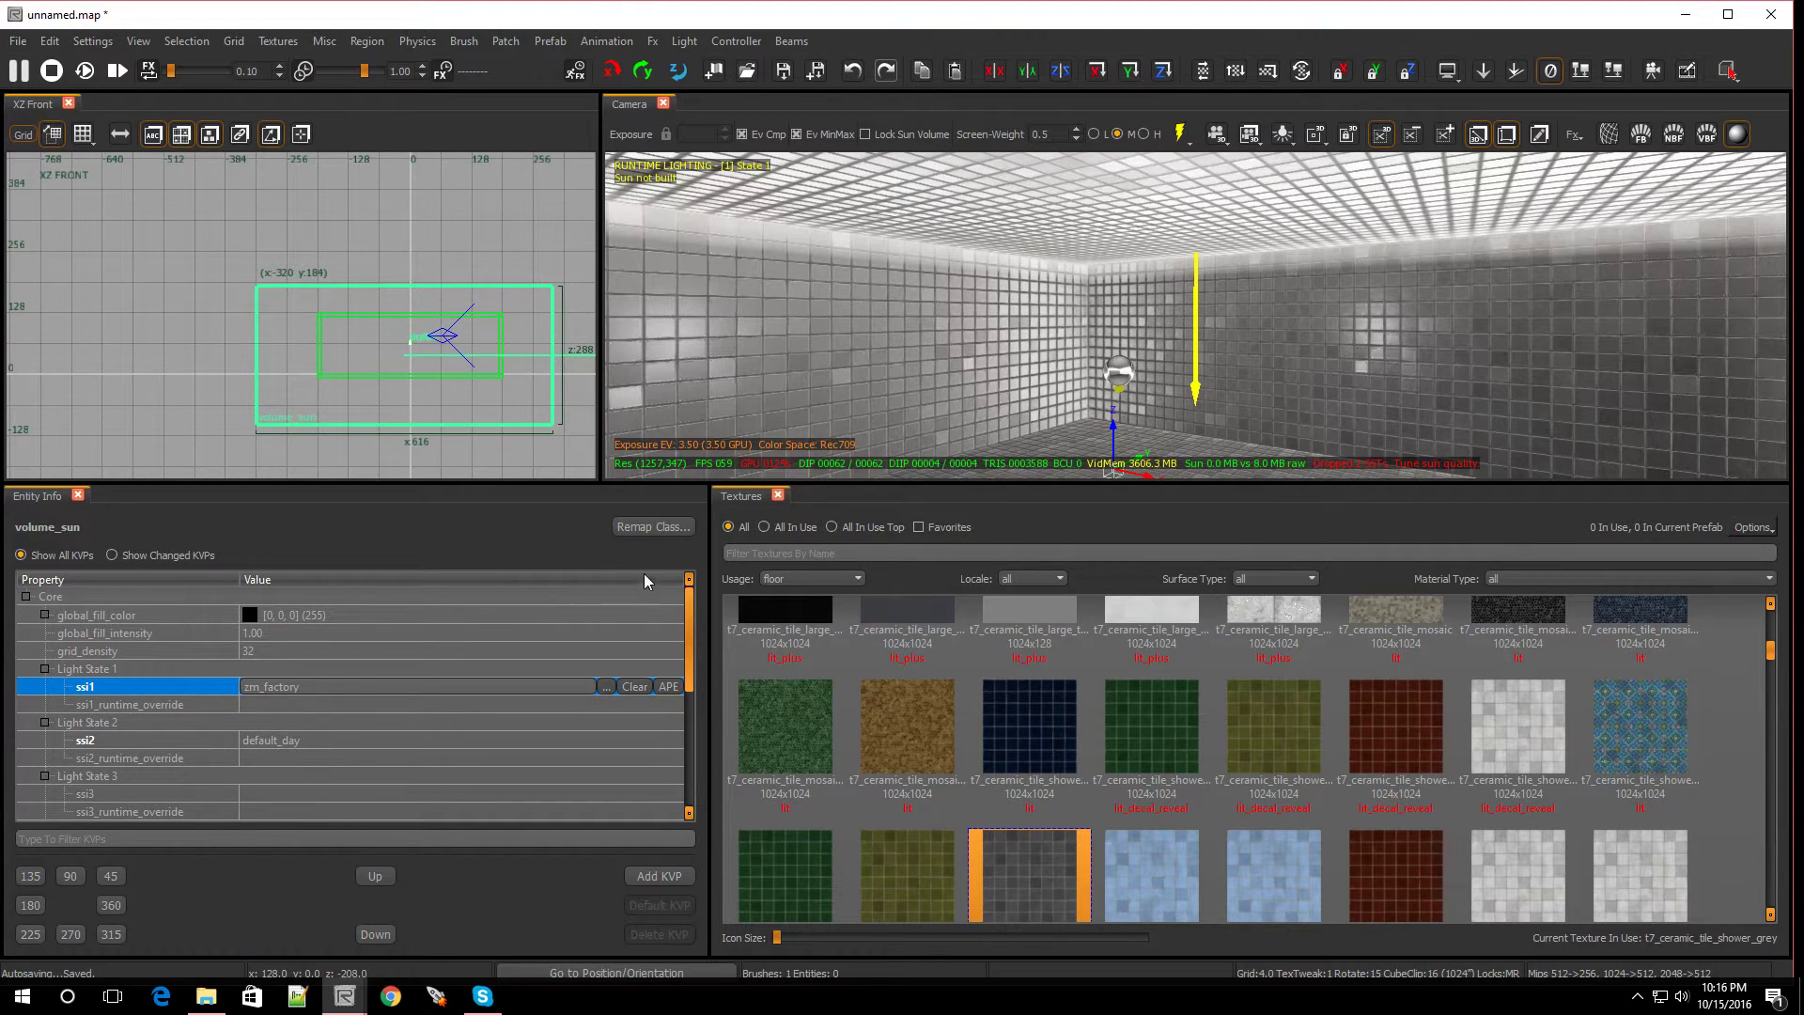
{"action": "key", "text": "Escape"}
{"action": "key", "text": "Escape"}
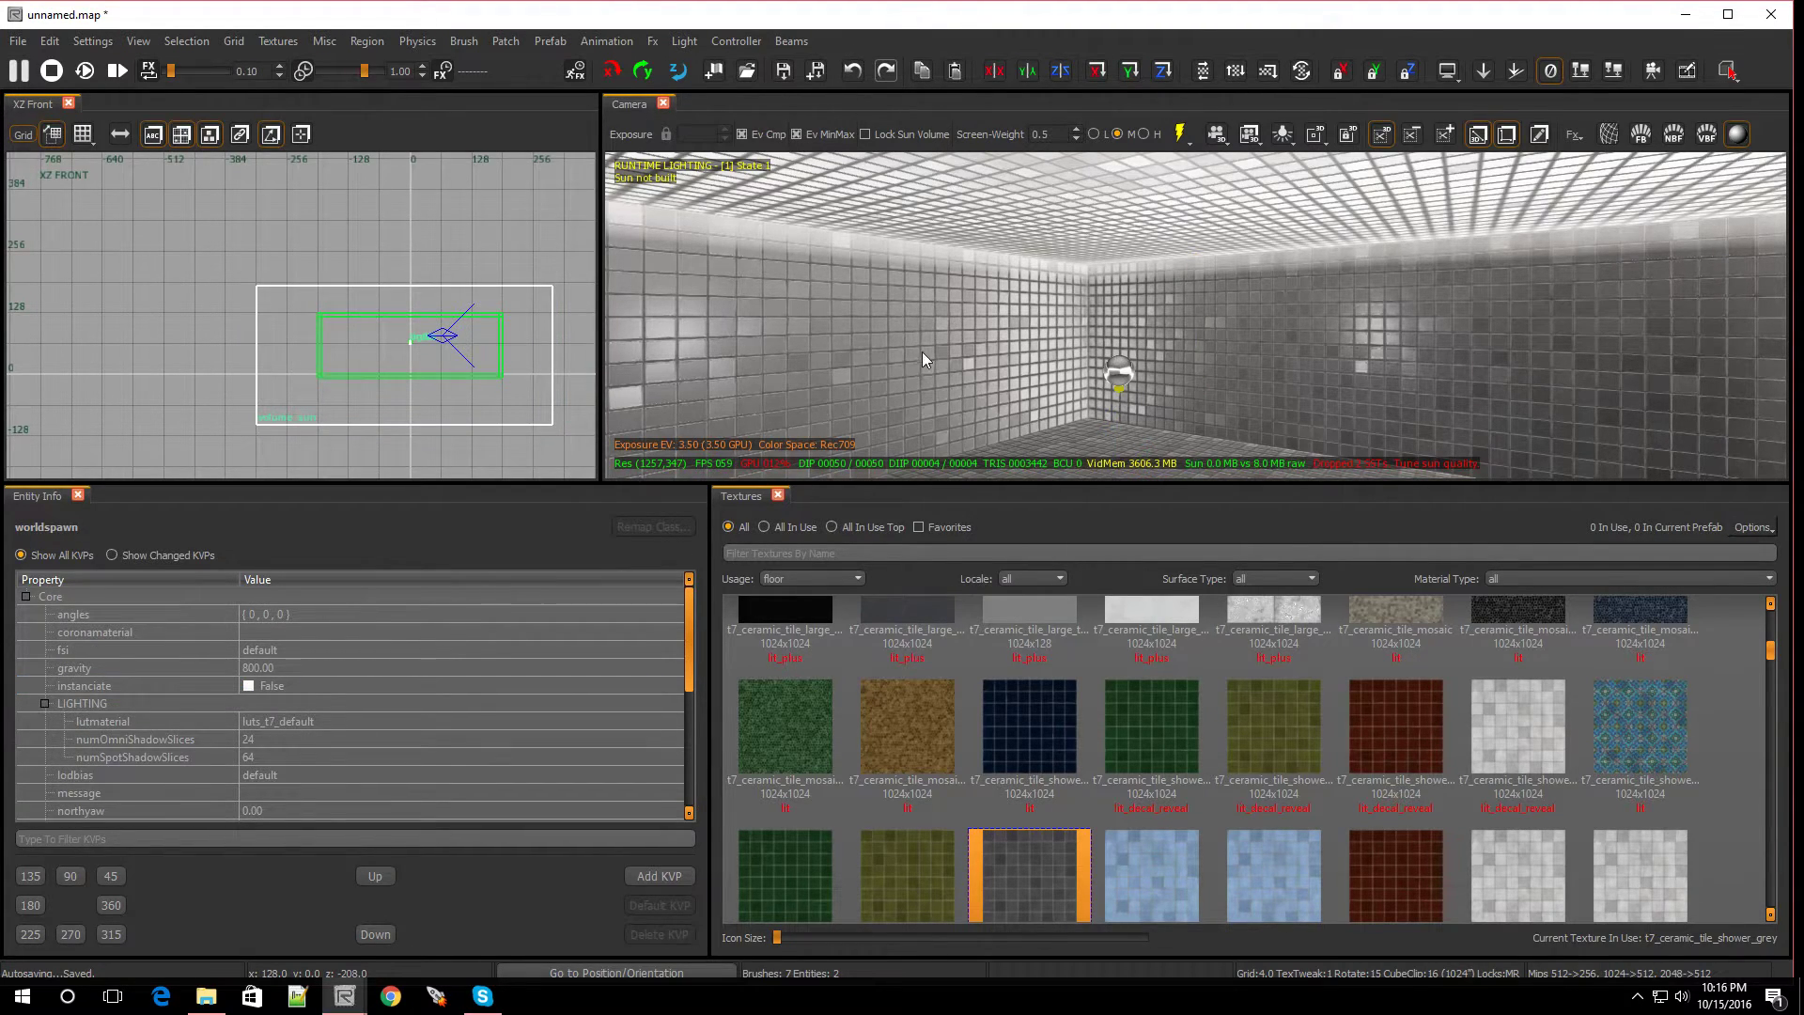
Rebuild the lighting for State 1 with the zm_factory sun setting and inspect the room from inside.
{"action": "right_click_drag", "start_coordinate": [922, 352], "coordinate": [968, 308]}
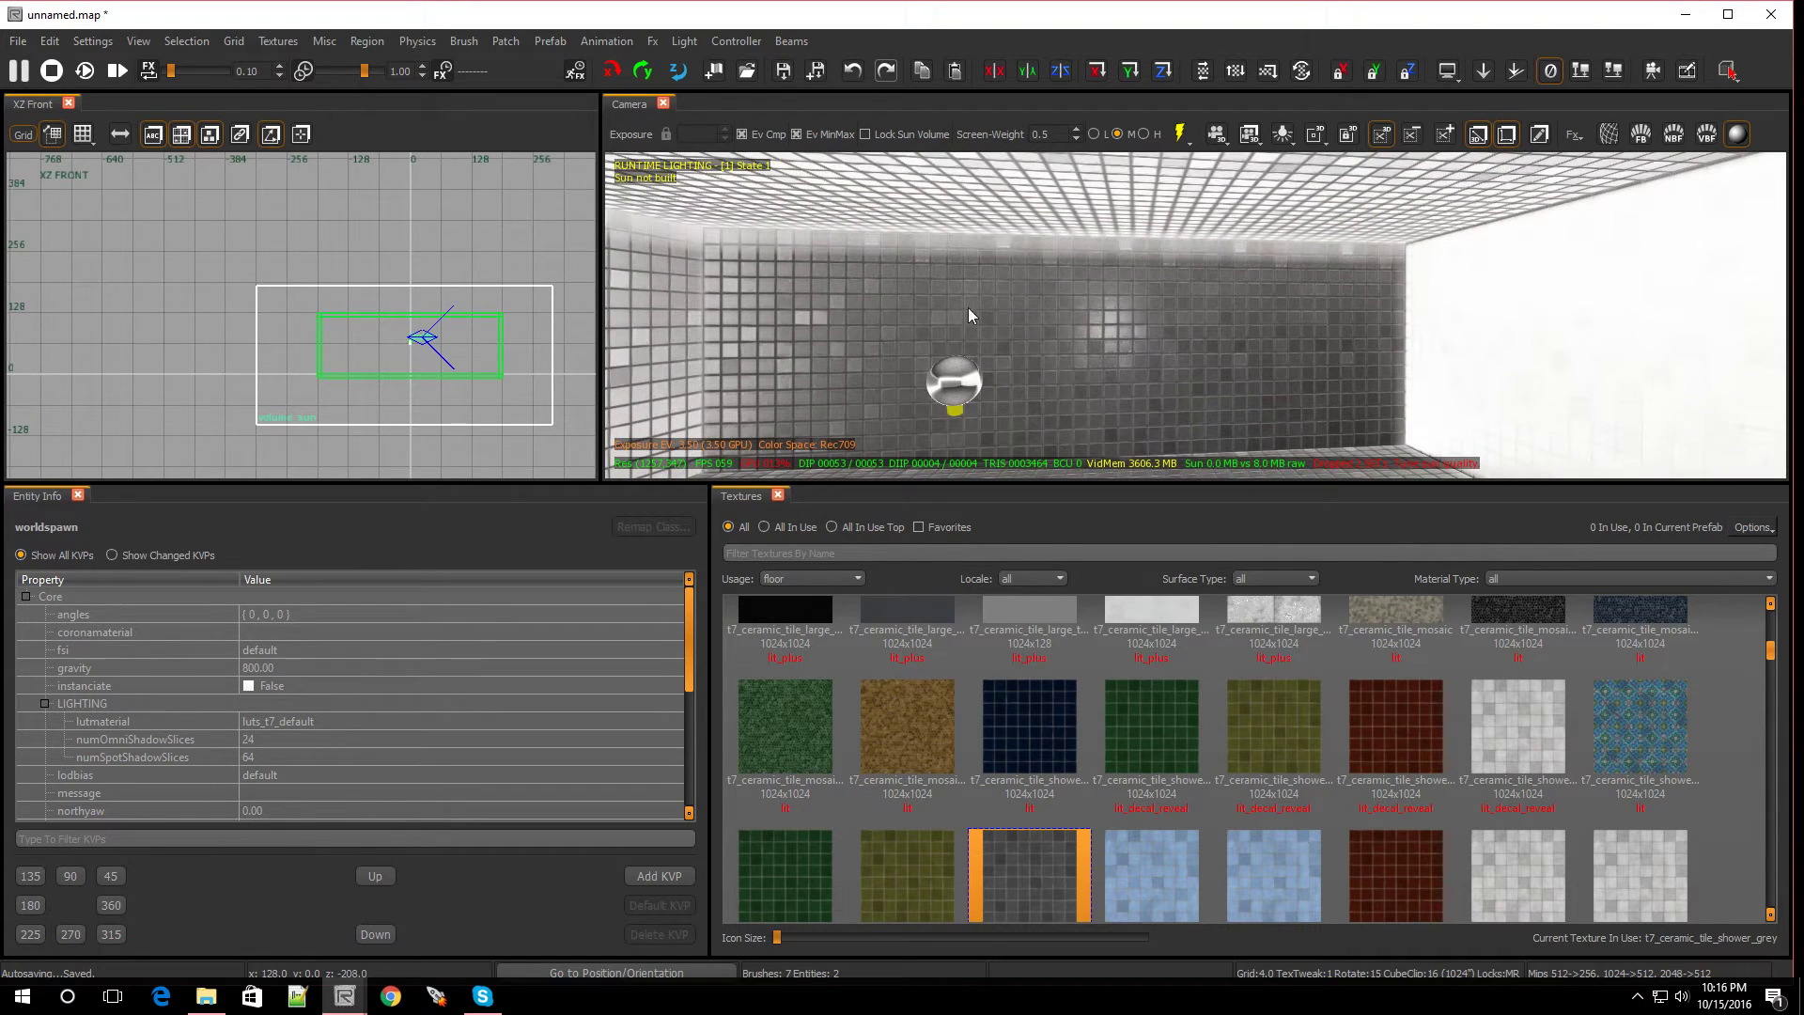
{"action": "left_click", "coordinate": [1188, 136]}
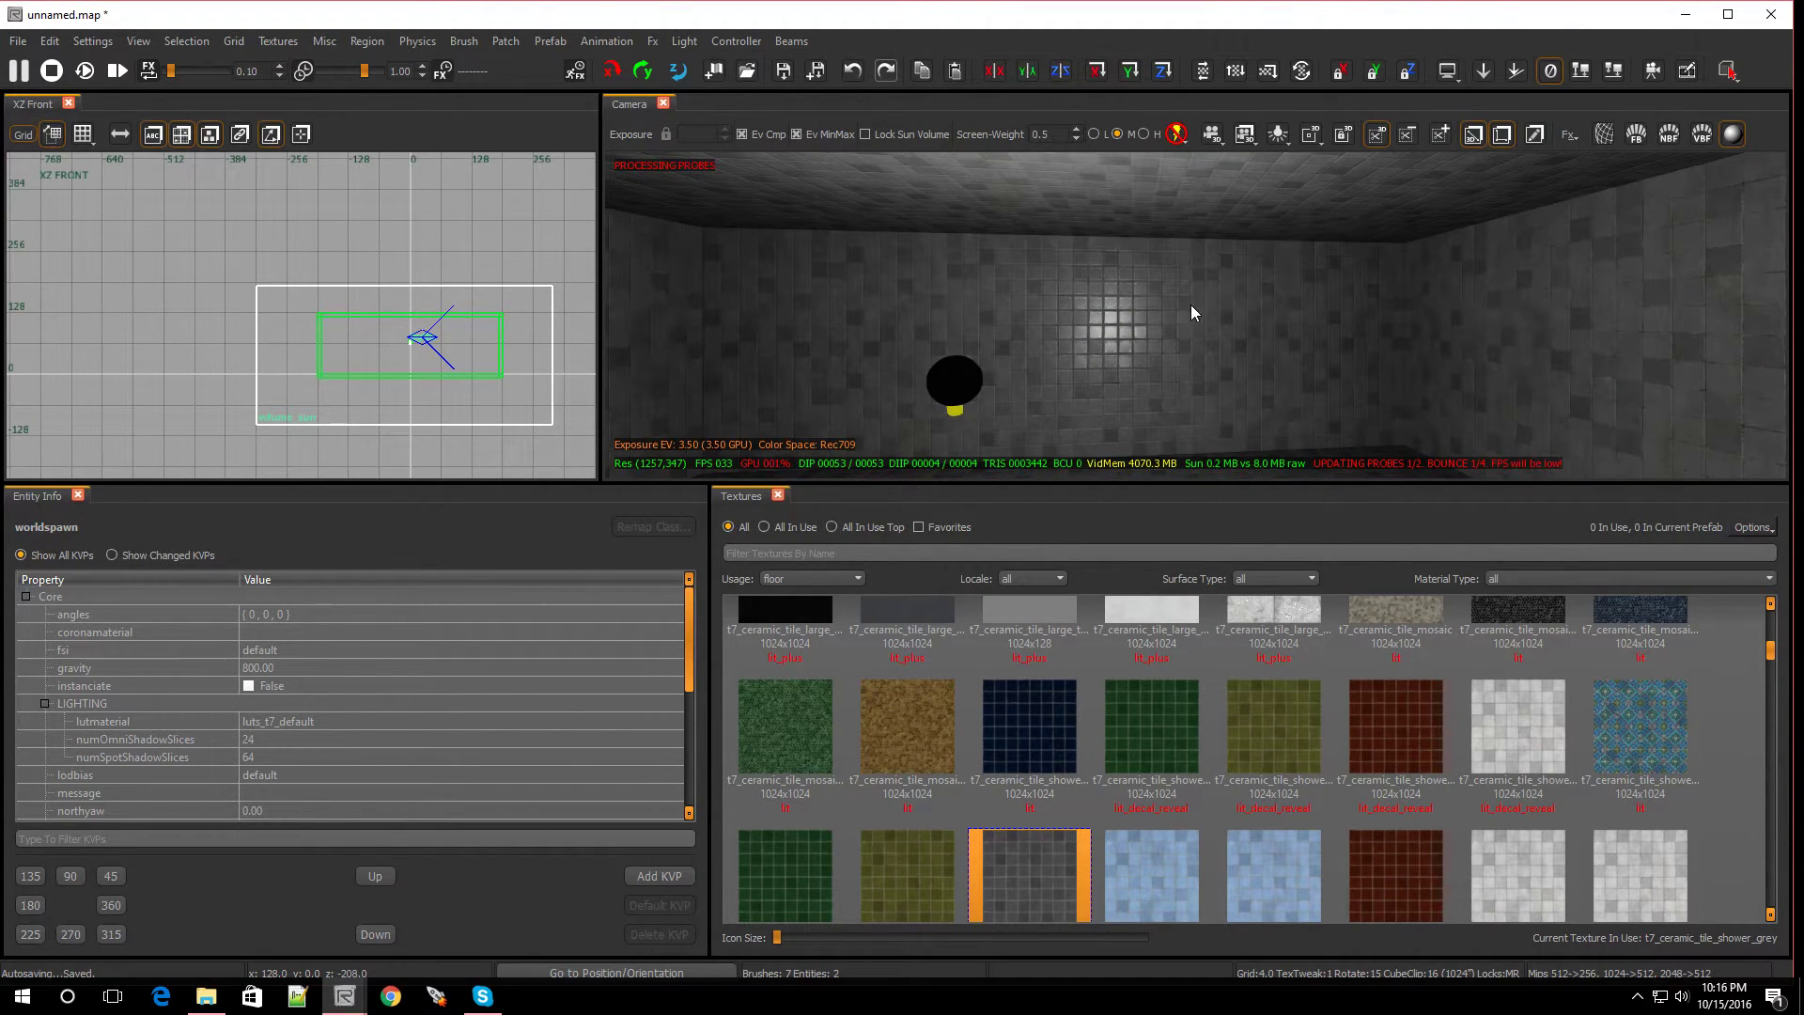
{"action": "left_click", "coordinate": [1278, 137]}
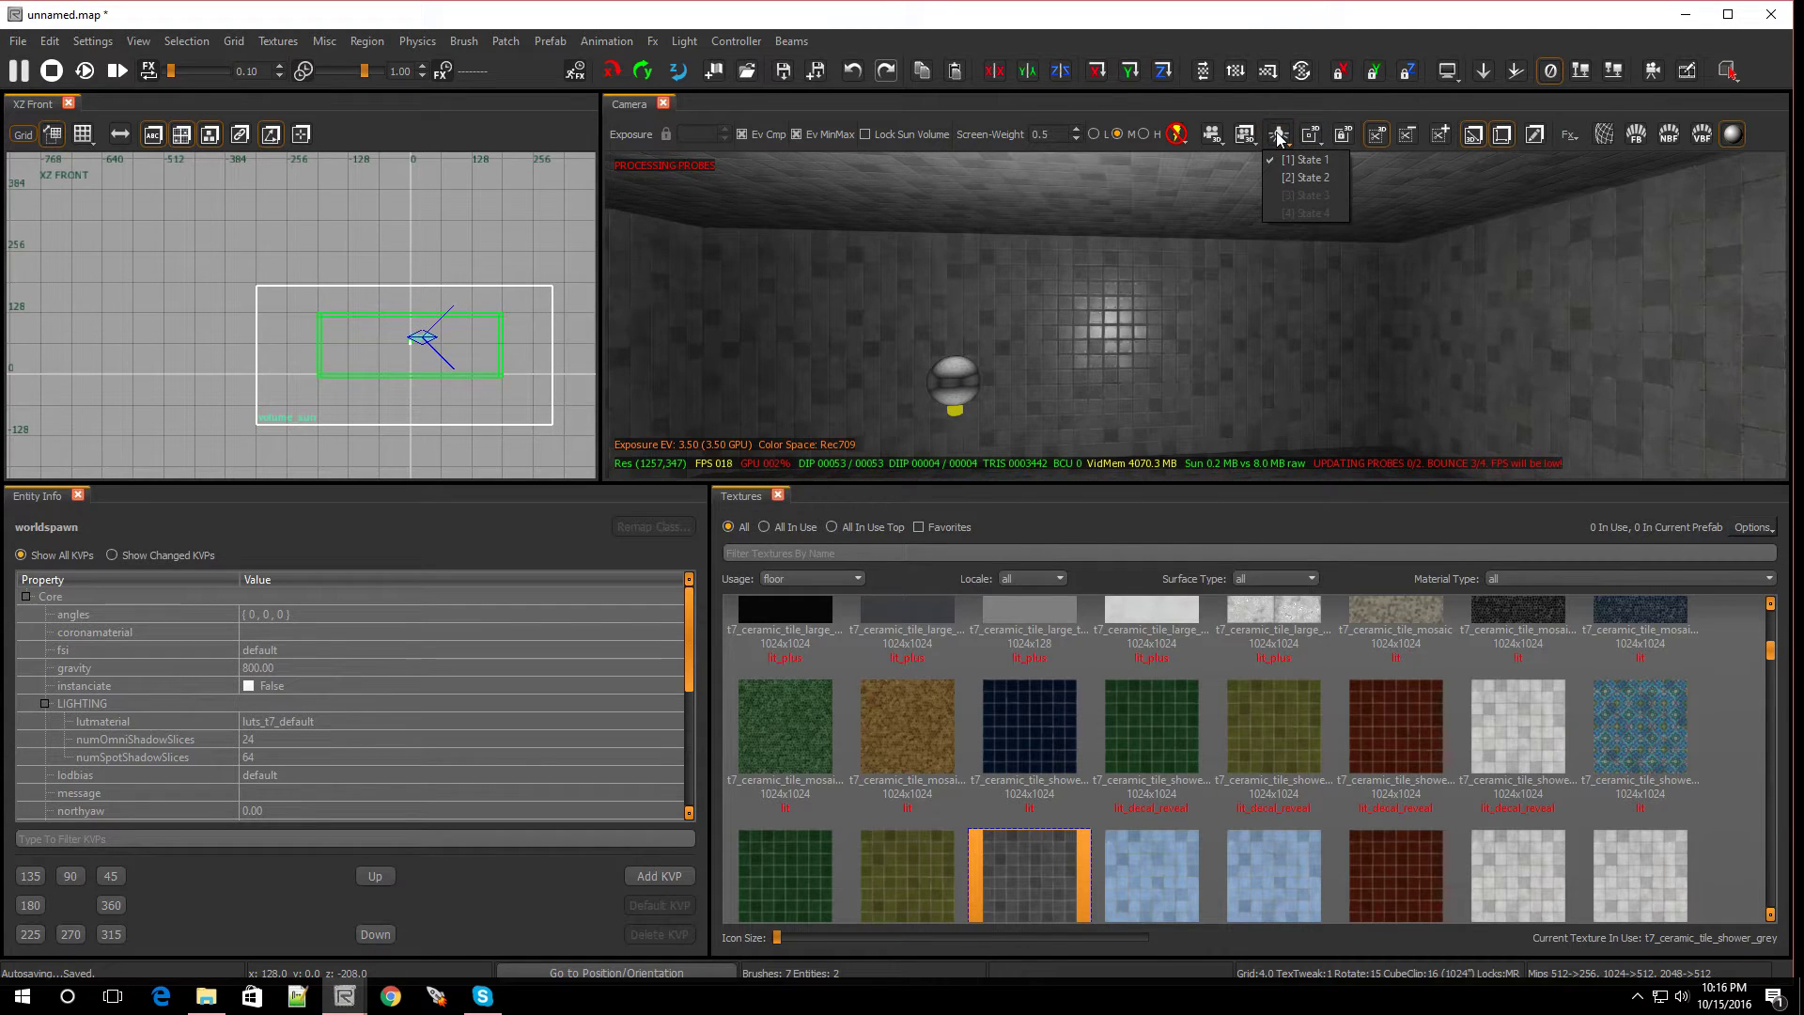
{"action": "right_click_drag", "start_coordinate": [1177, 323], "coordinate": [827, 324]}
{"action": "key", "text": "Up"}
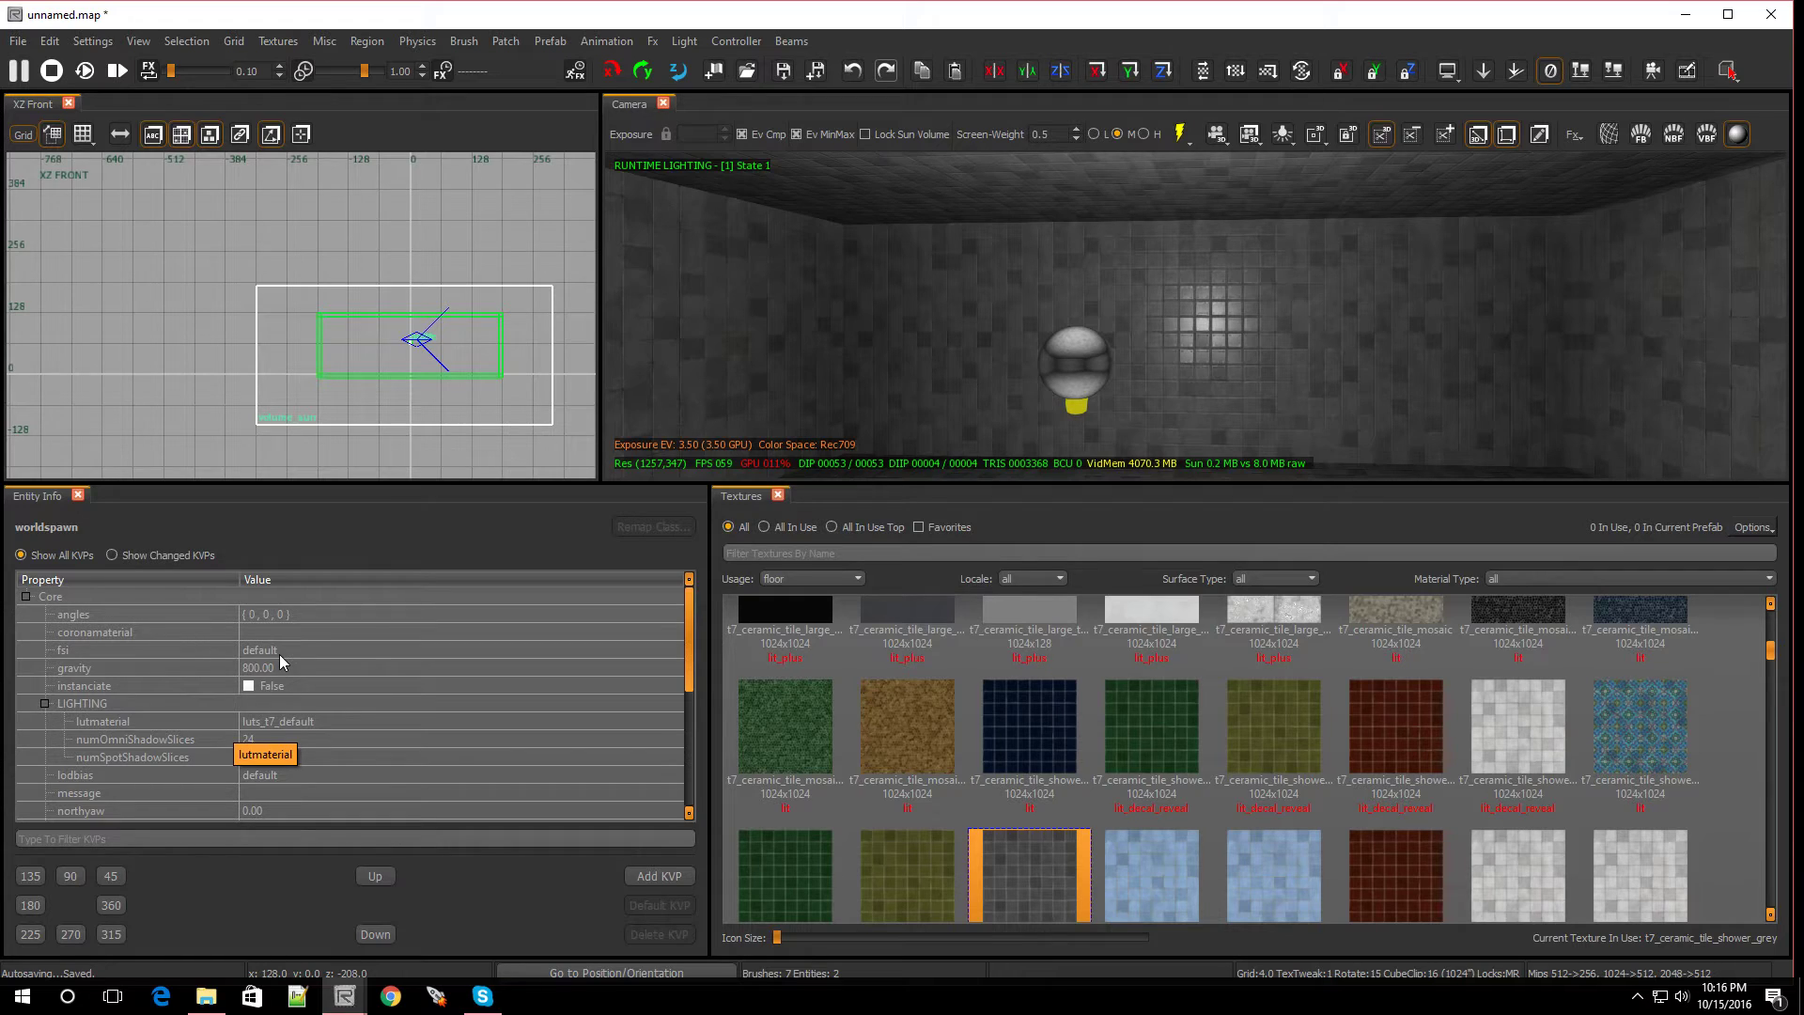
Check the worldspawn state aliases, and select the sun volume in the front view to review its light state properties.
{"action": "scroll", "coordinate": [291, 708], "scroll_direction": "down", "scroll_amount": 4}
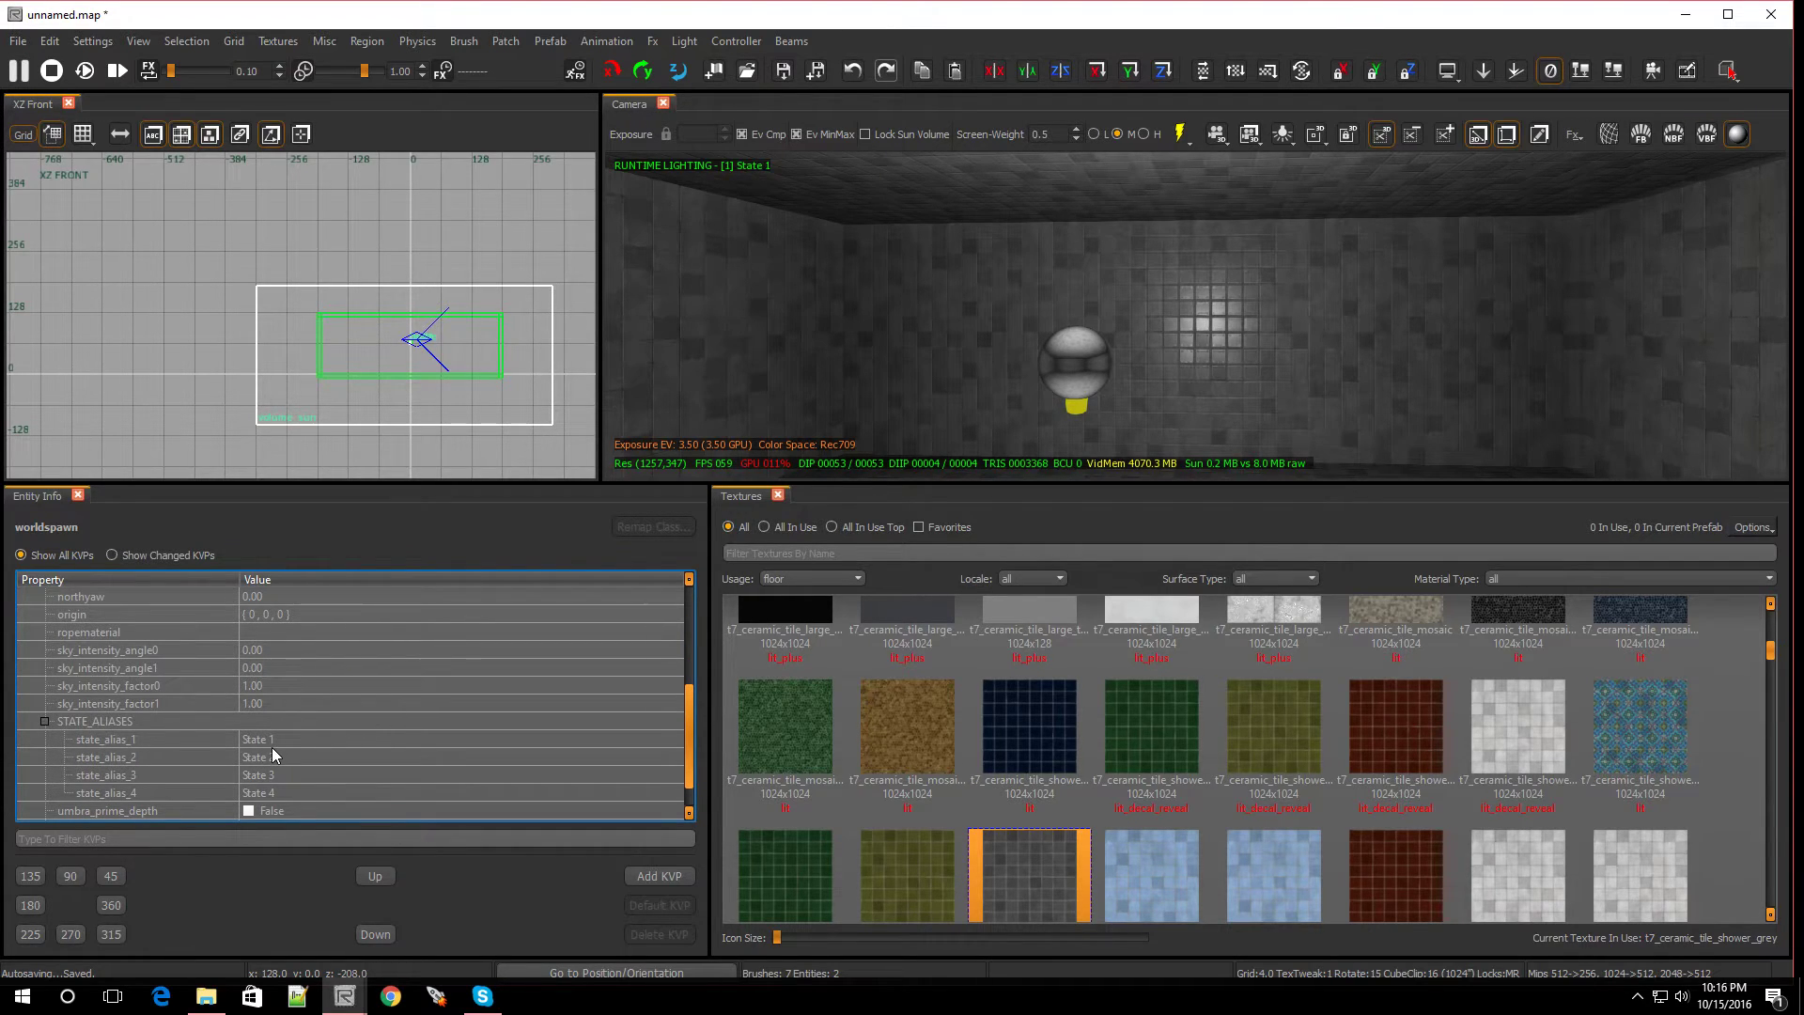
{"action": "scroll", "coordinate": [273, 749], "scroll_direction": "up", "scroll_amount": 4}
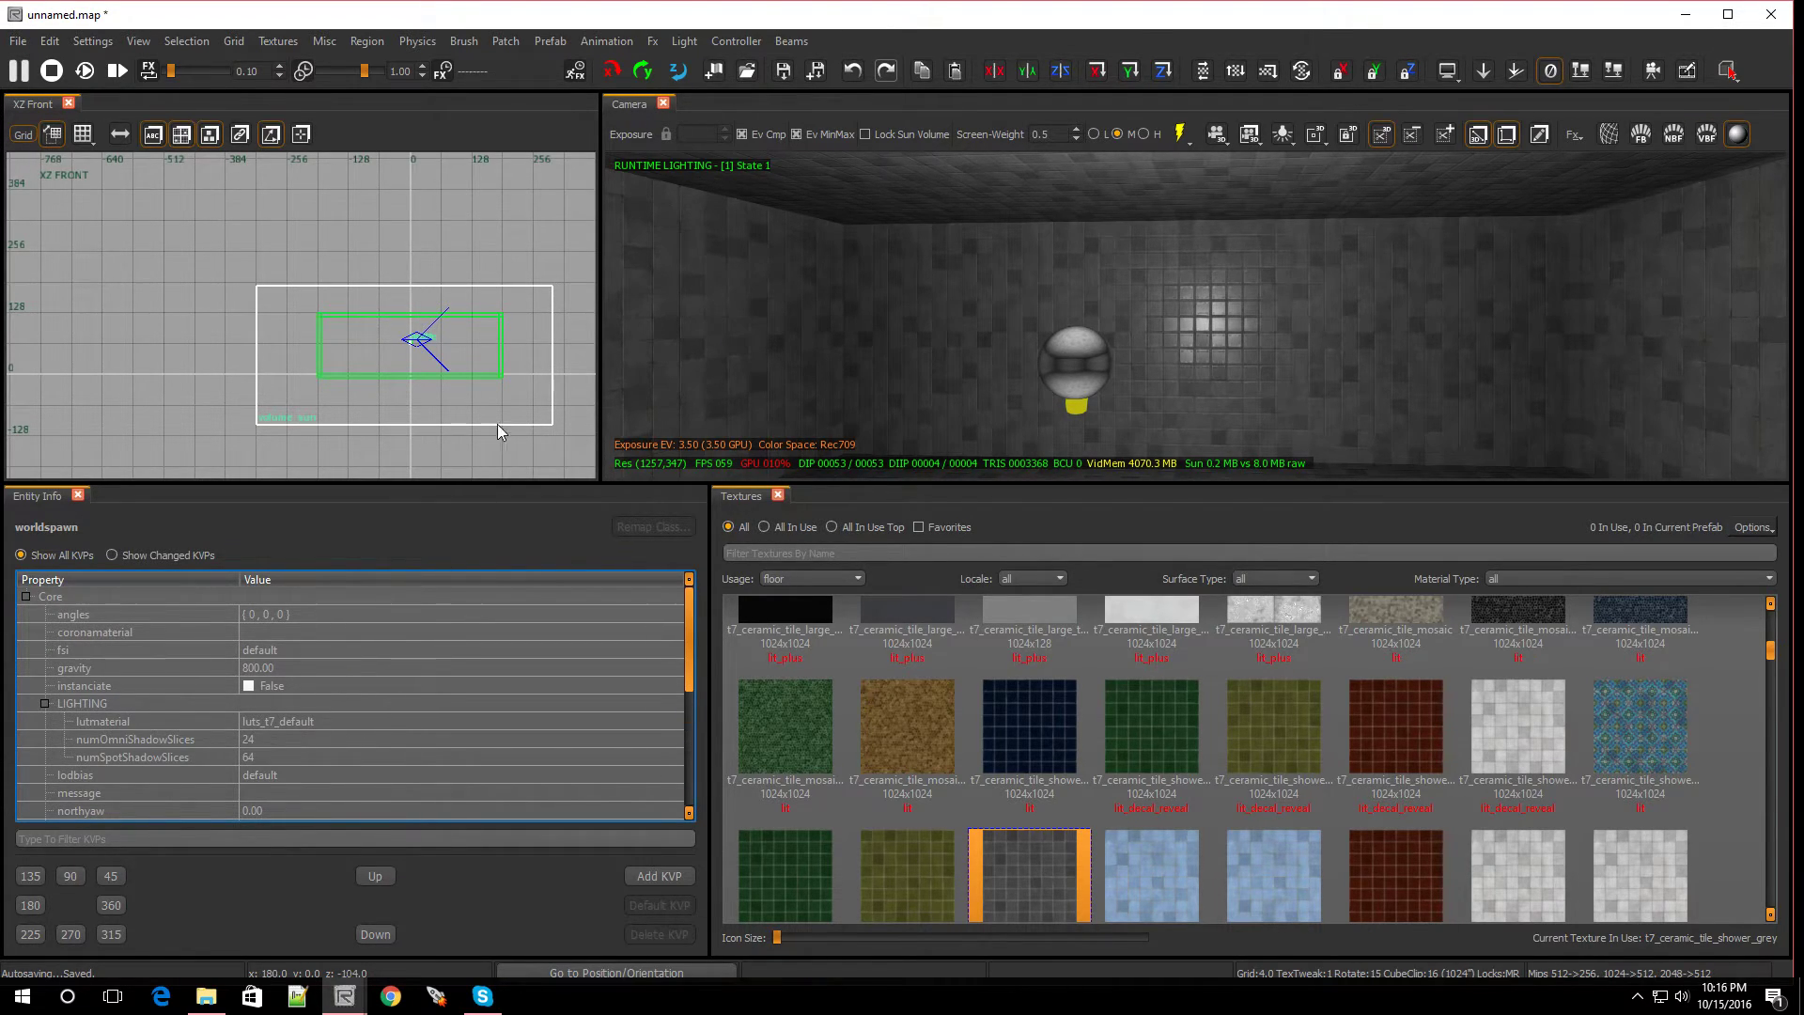
{"action": "left_click", "coordinate": [500, 397]}
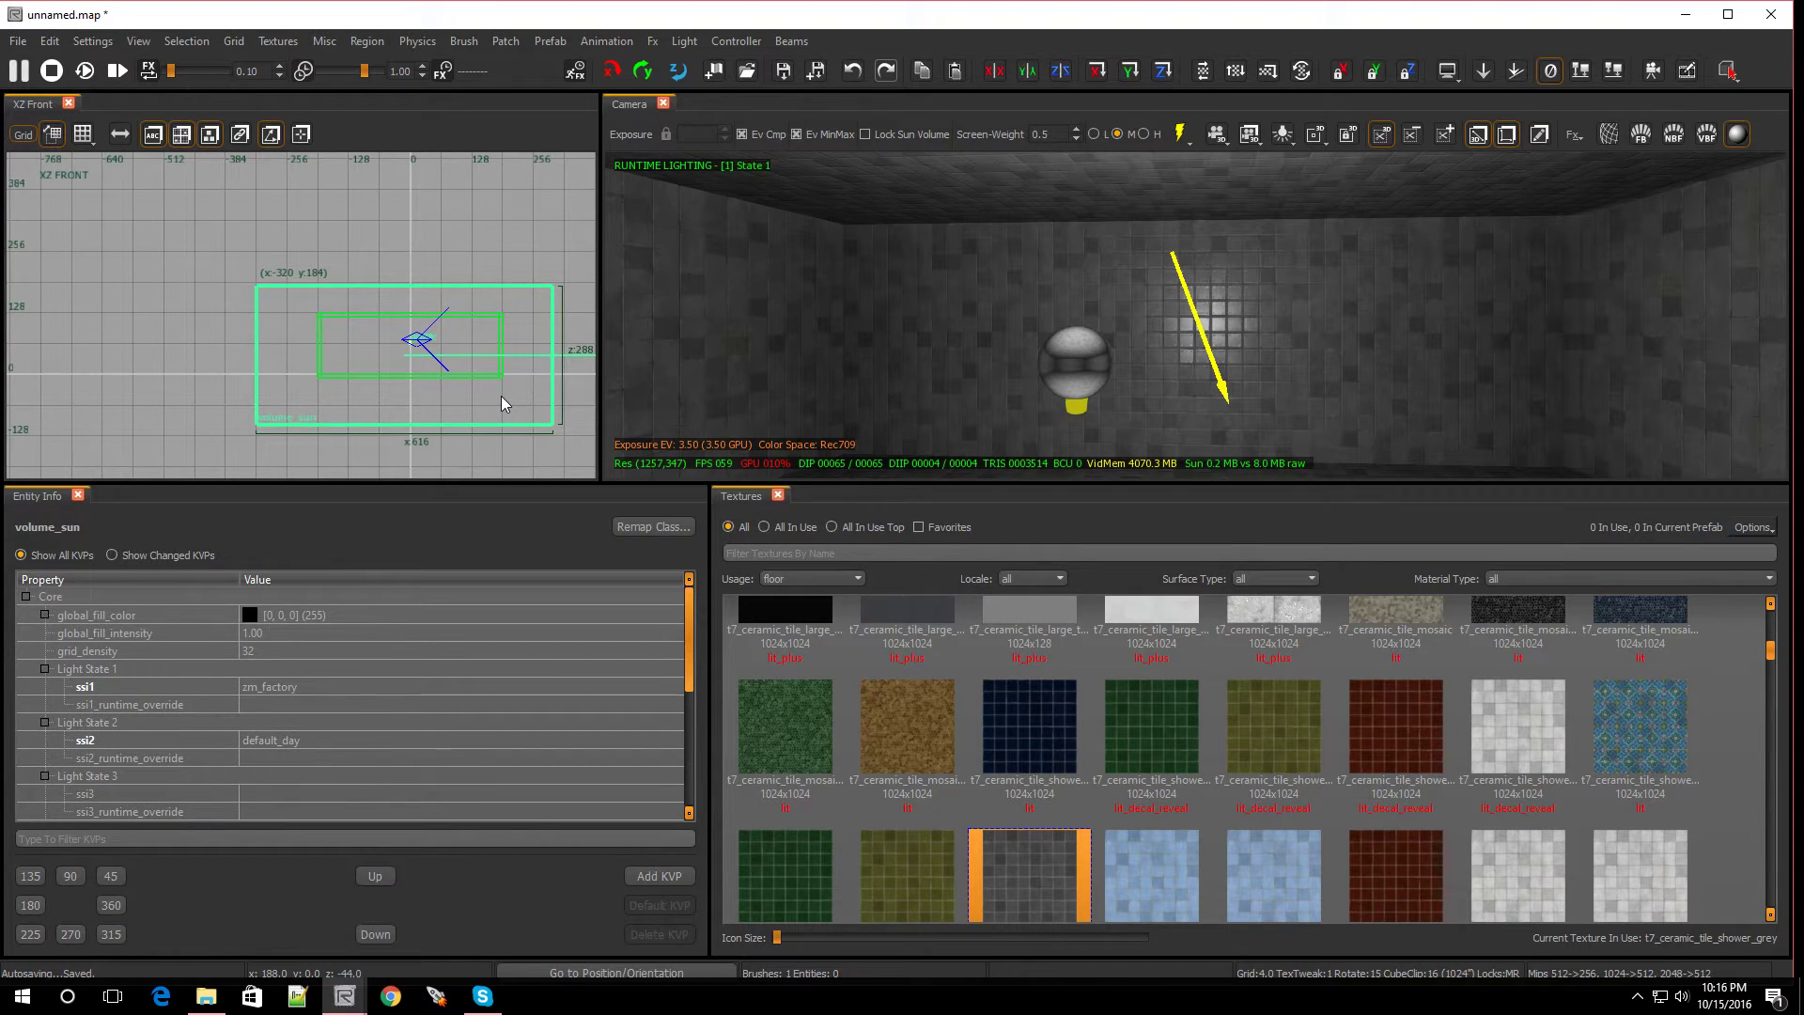
{"action": "scroll", "coordinate": [267, 746], "scroll_direction": "down", "scroll_amount": 4}
{"action": "scroll", "coordinate": [267, 746], "scroll_direction": "up", "scroll_amount": 4}
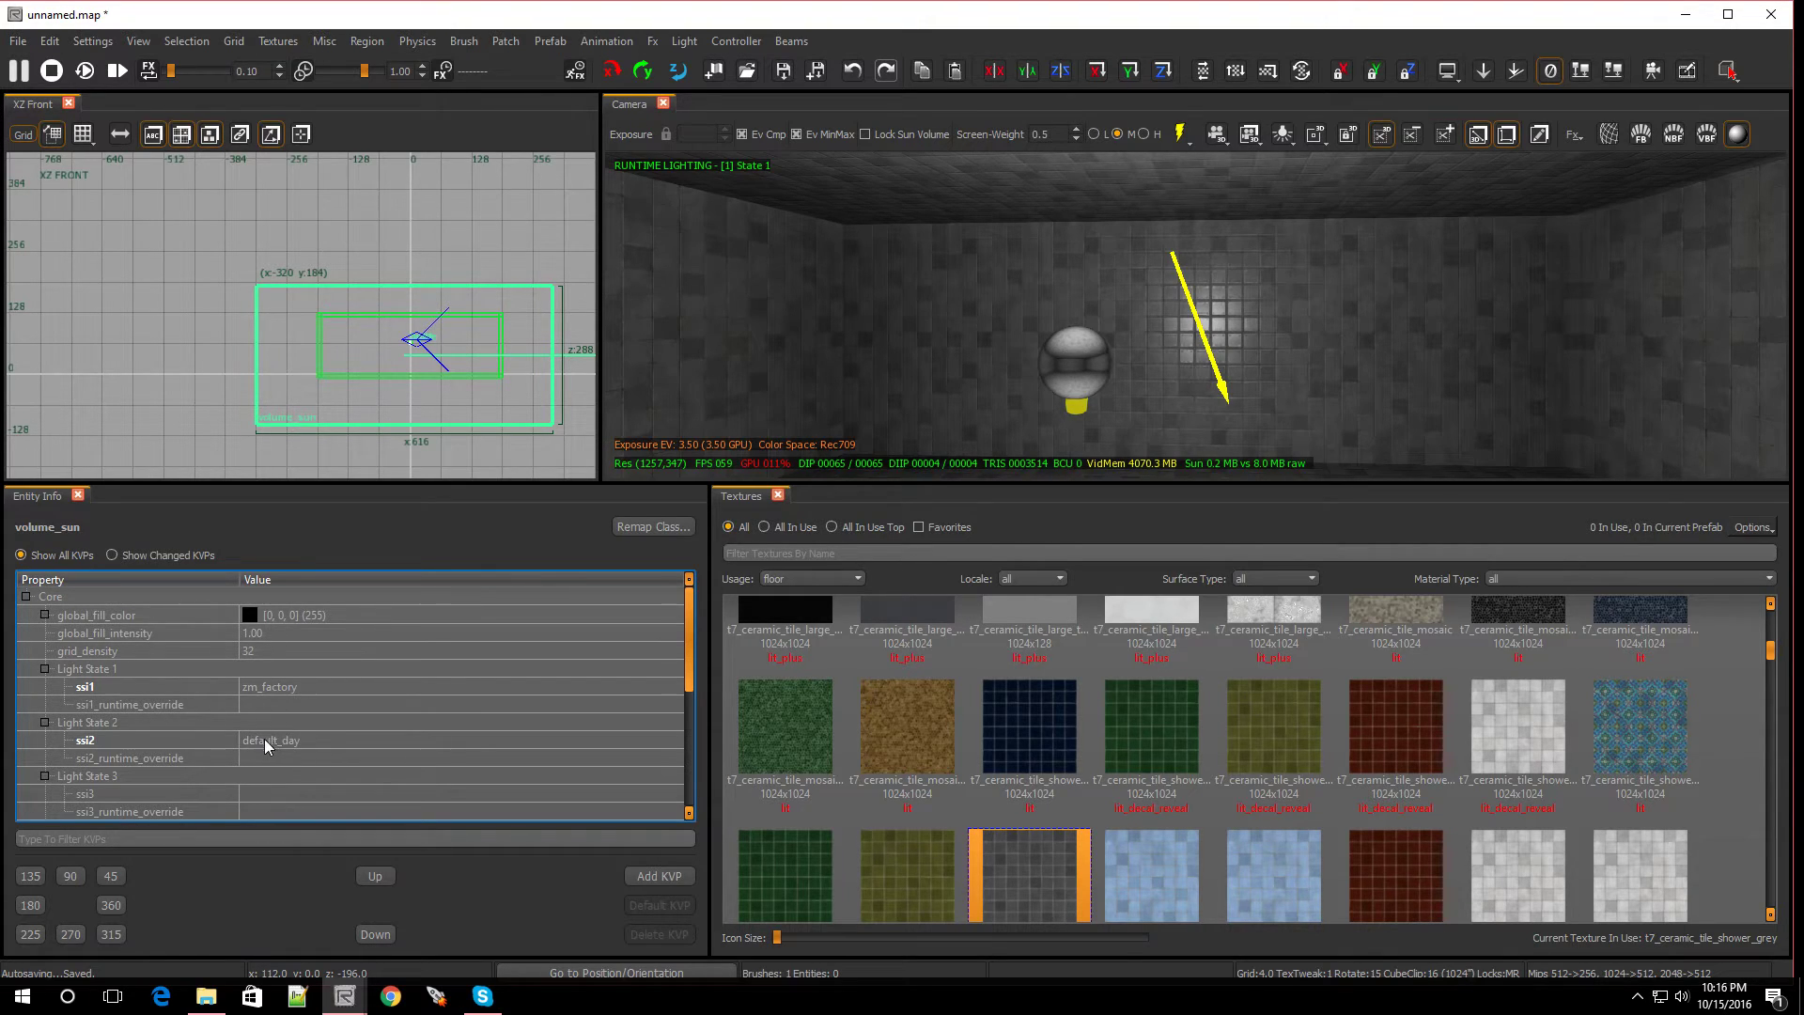
View the room under State 2 and switch back to State 1 to compare the two lighting states.
{"action": "left_click", "coordinate": [1283, 137]}
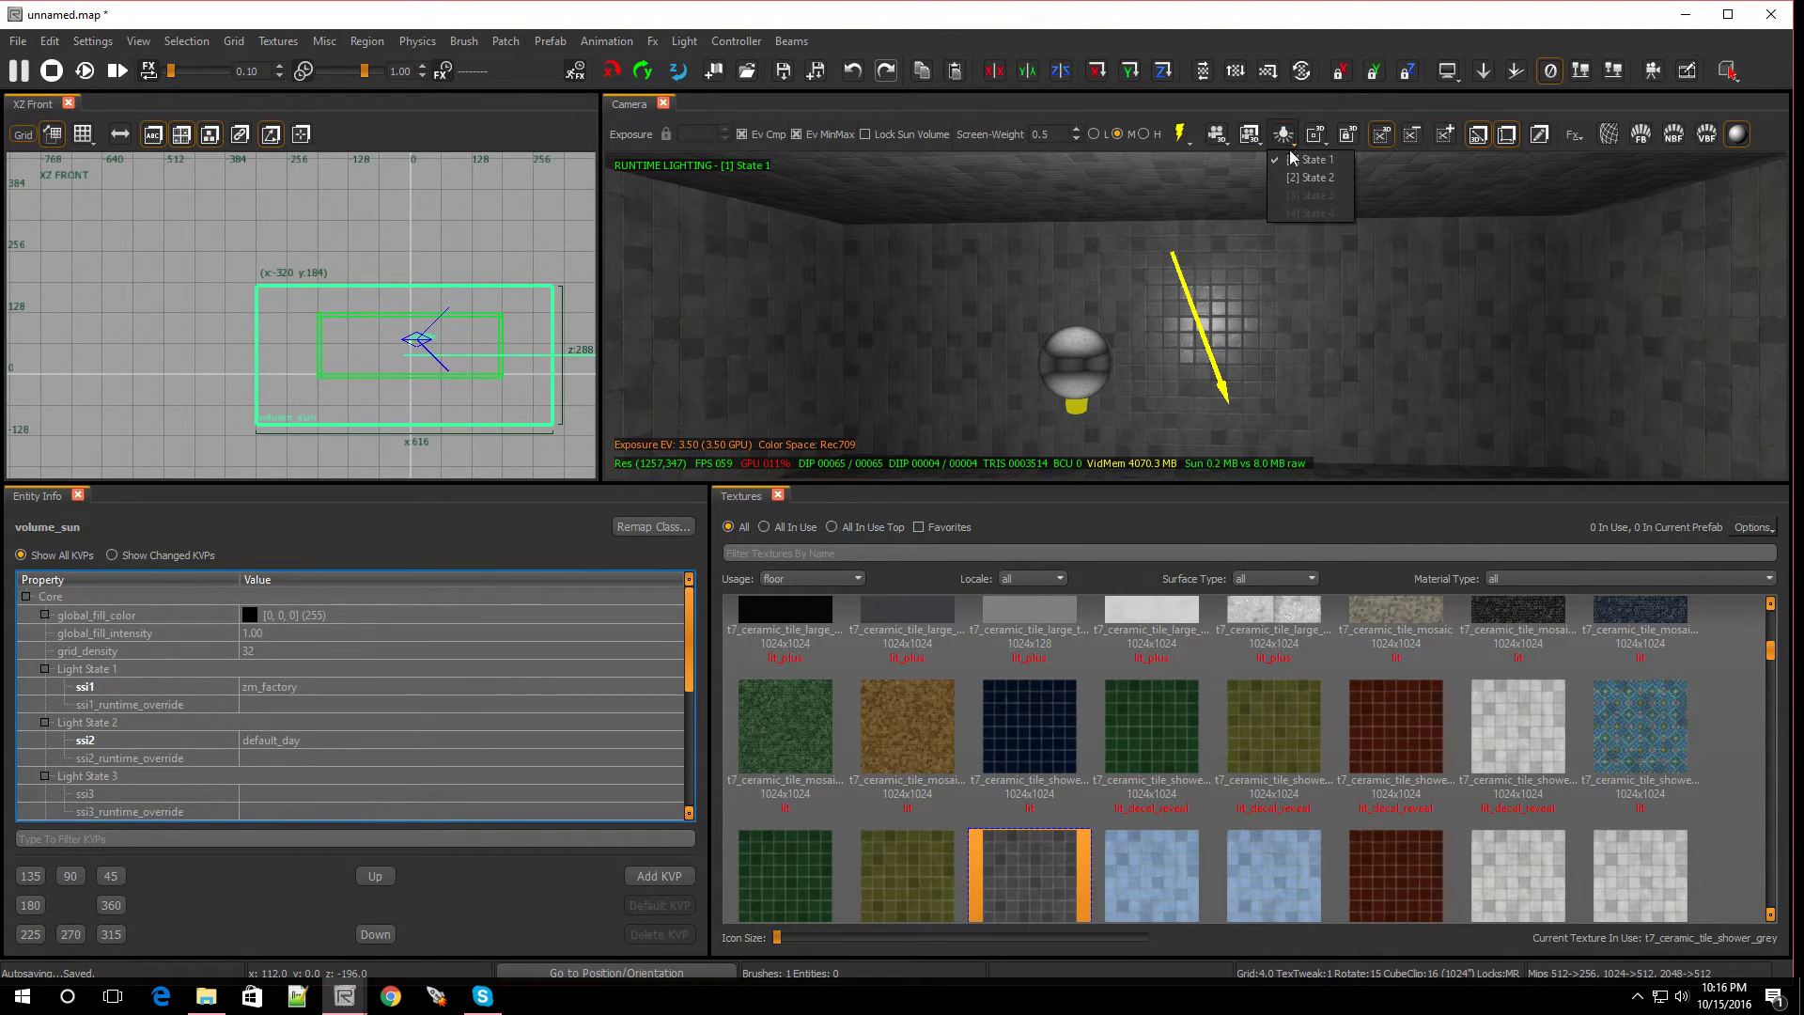
{"action": "left_click", "coordinate": [1301, 178]}
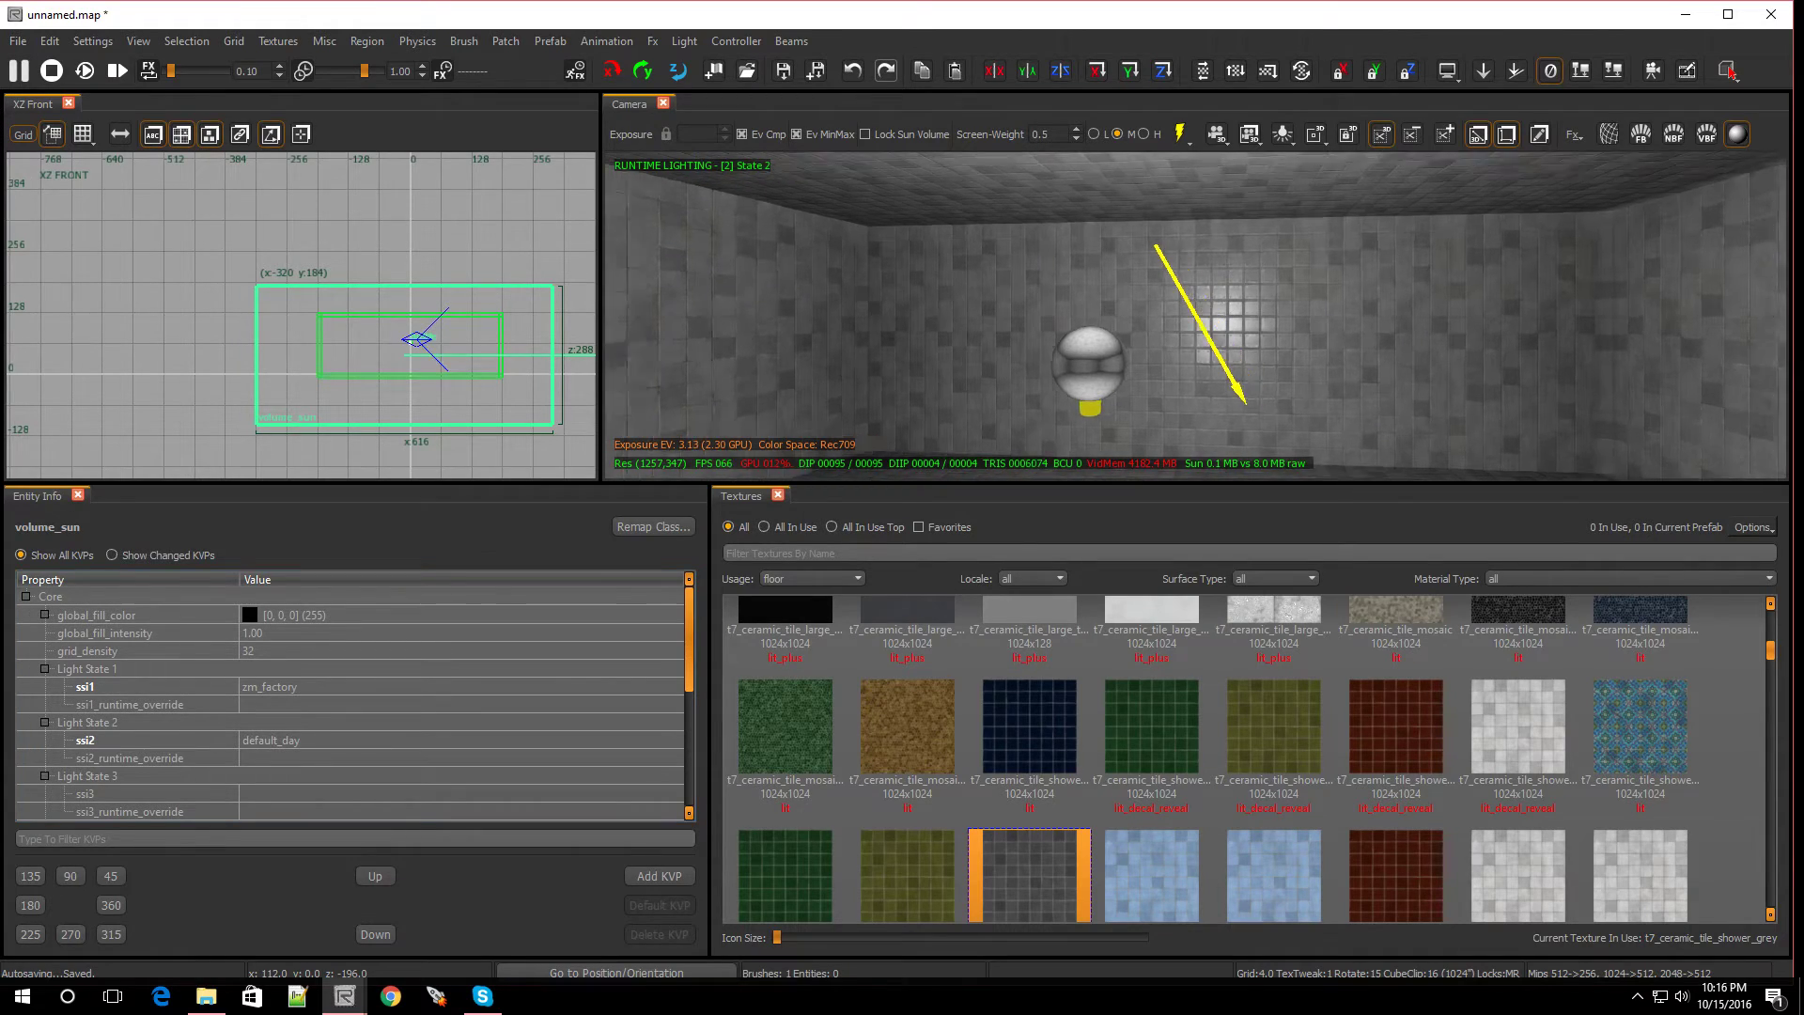
{"action": "right_click_drag", "start_coordinate": [1197, 315], "coordinate": [1215, 271]}
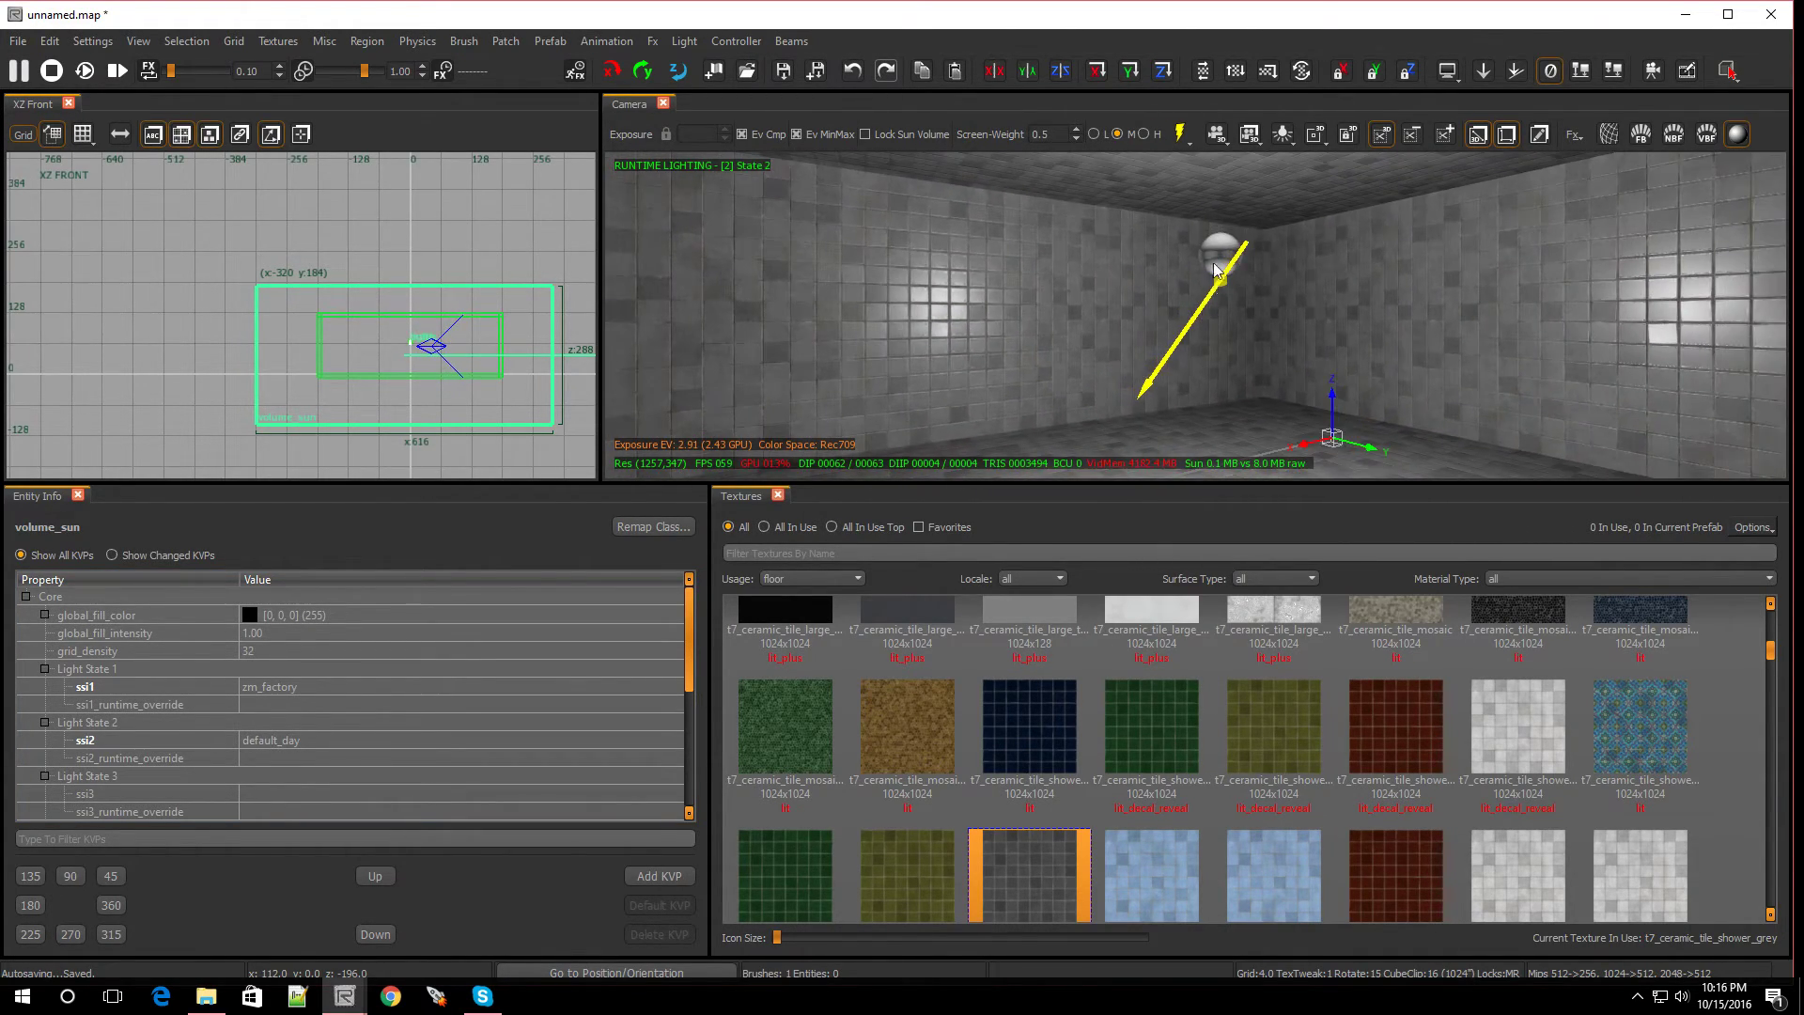
{"action": "left_click", "coordinate": [1297, 137]}
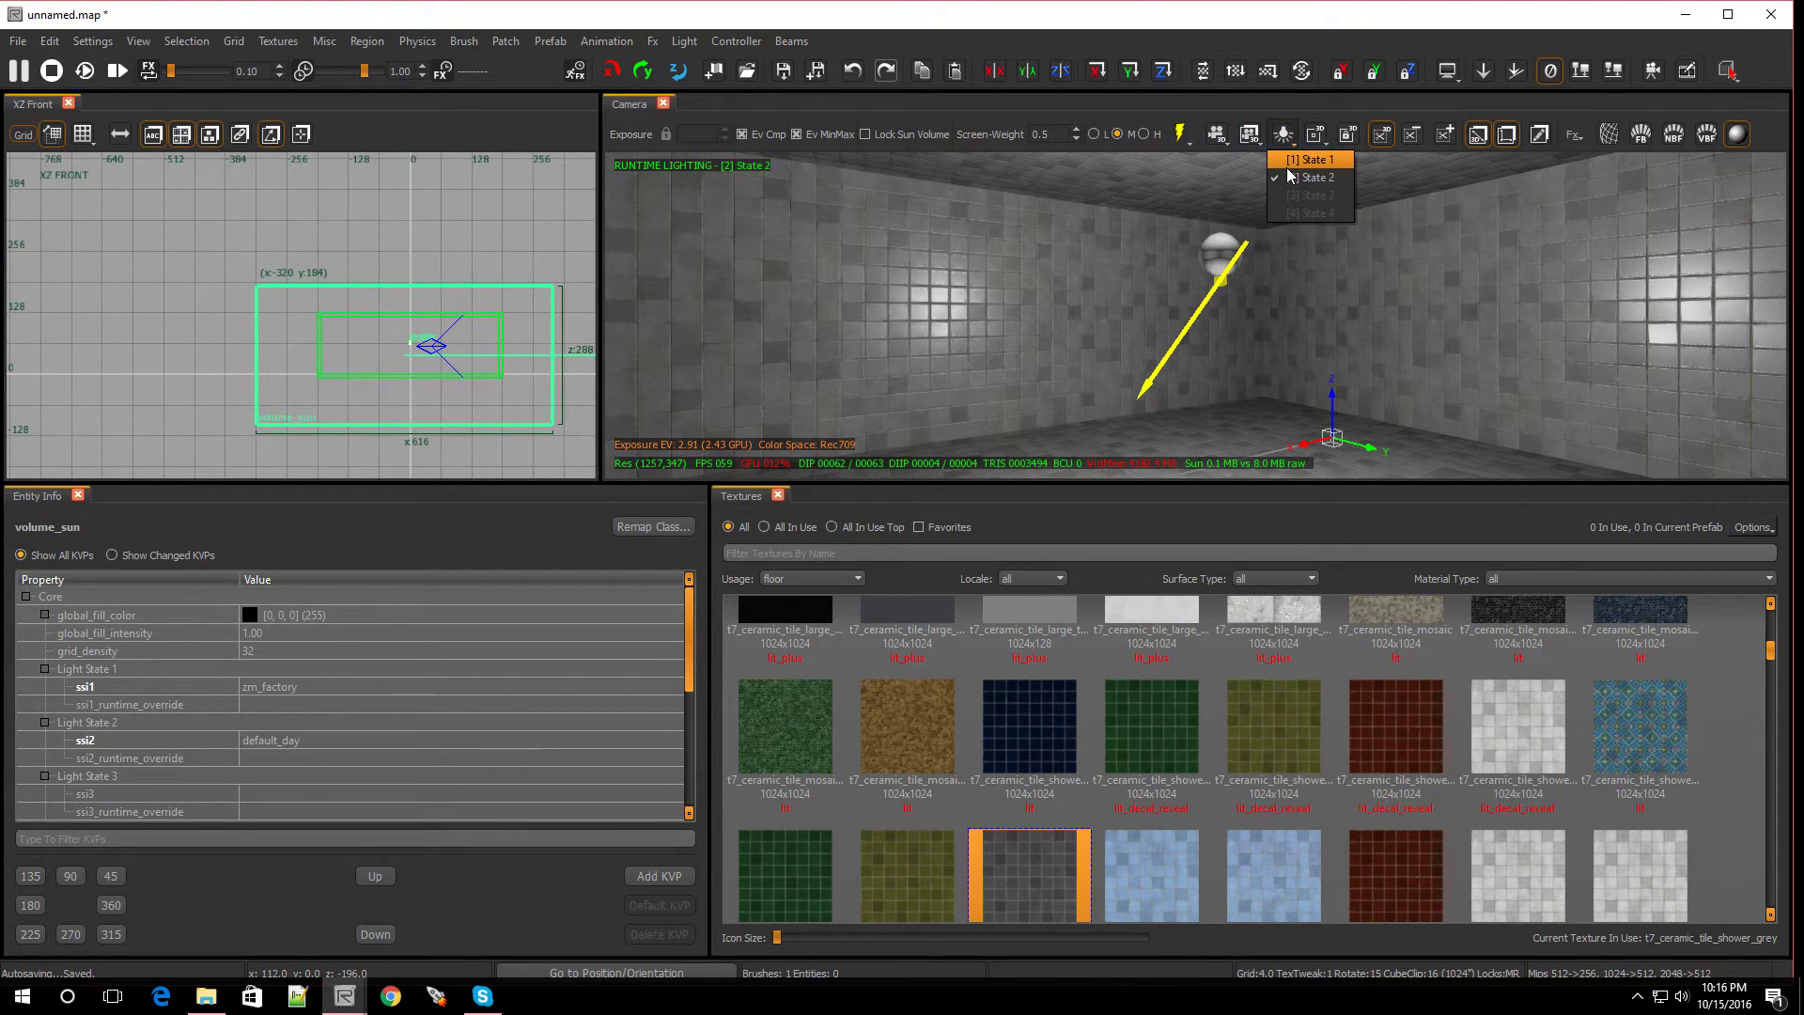
{"action": "left_click", "coordinate": [1287, 170]}
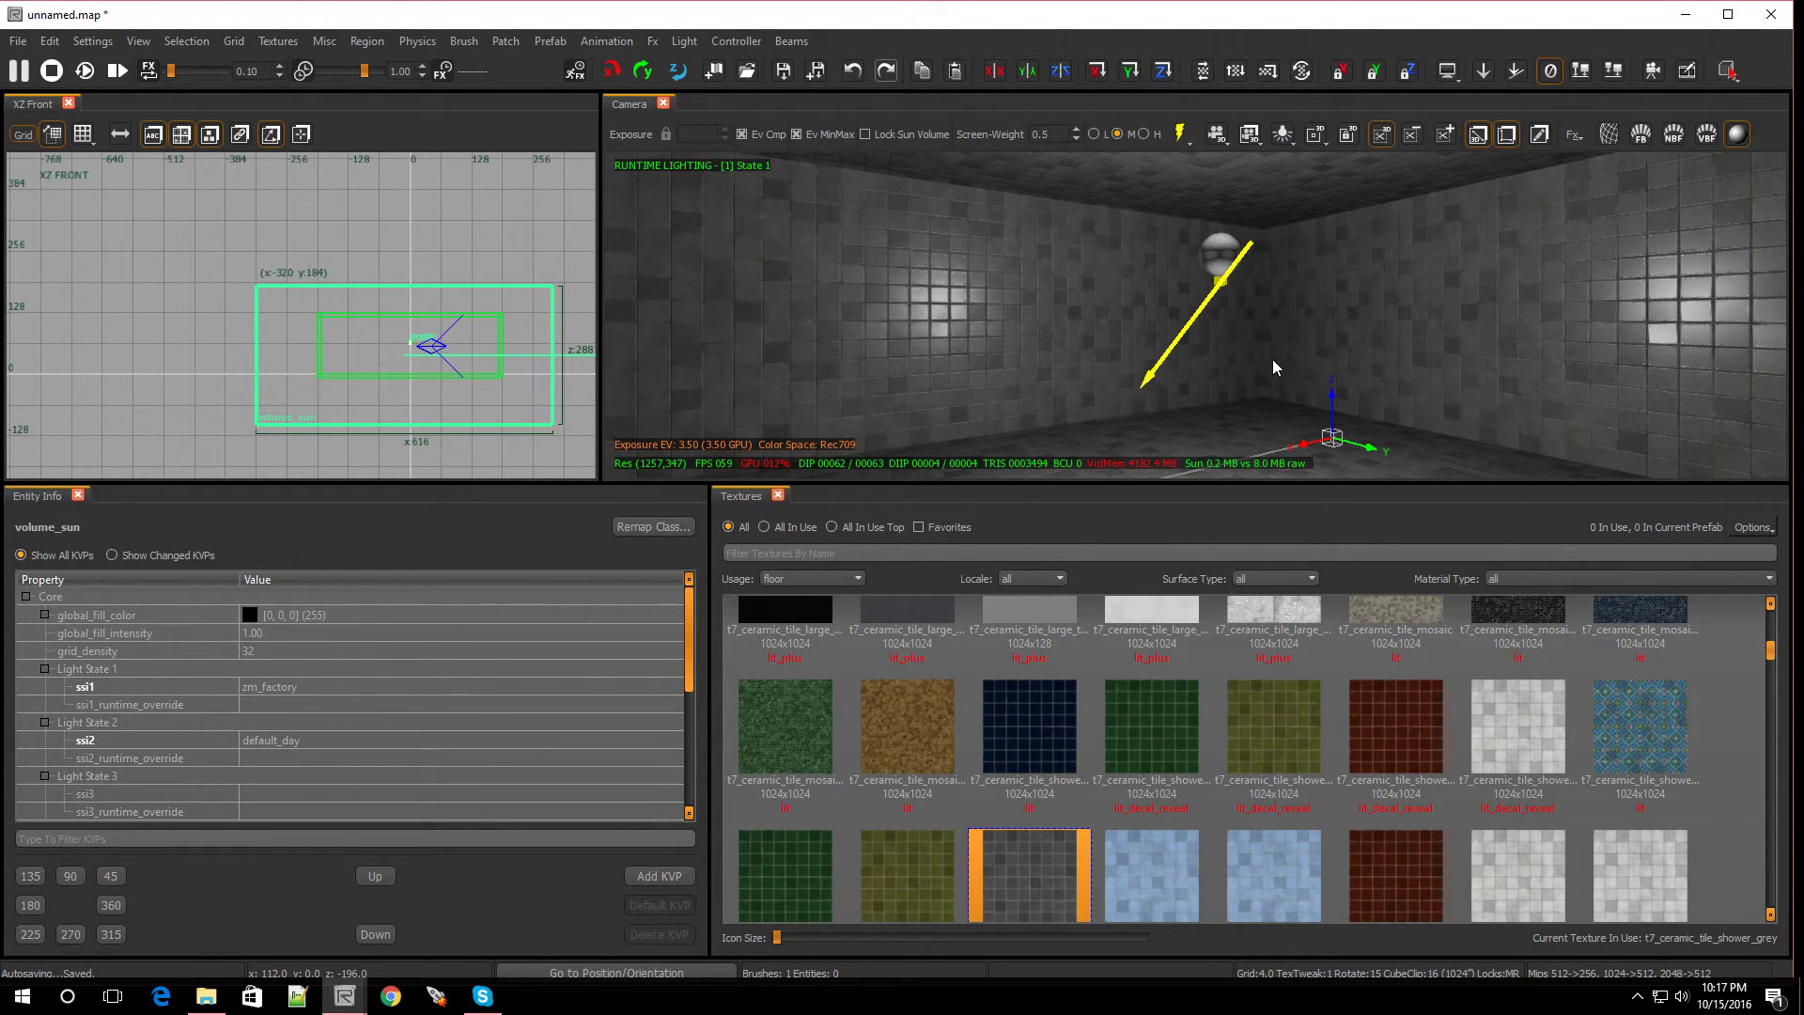
{"action": "right_click_drag", "start_coordinate": [1273, 360], "coordinate": [1203, 391]}
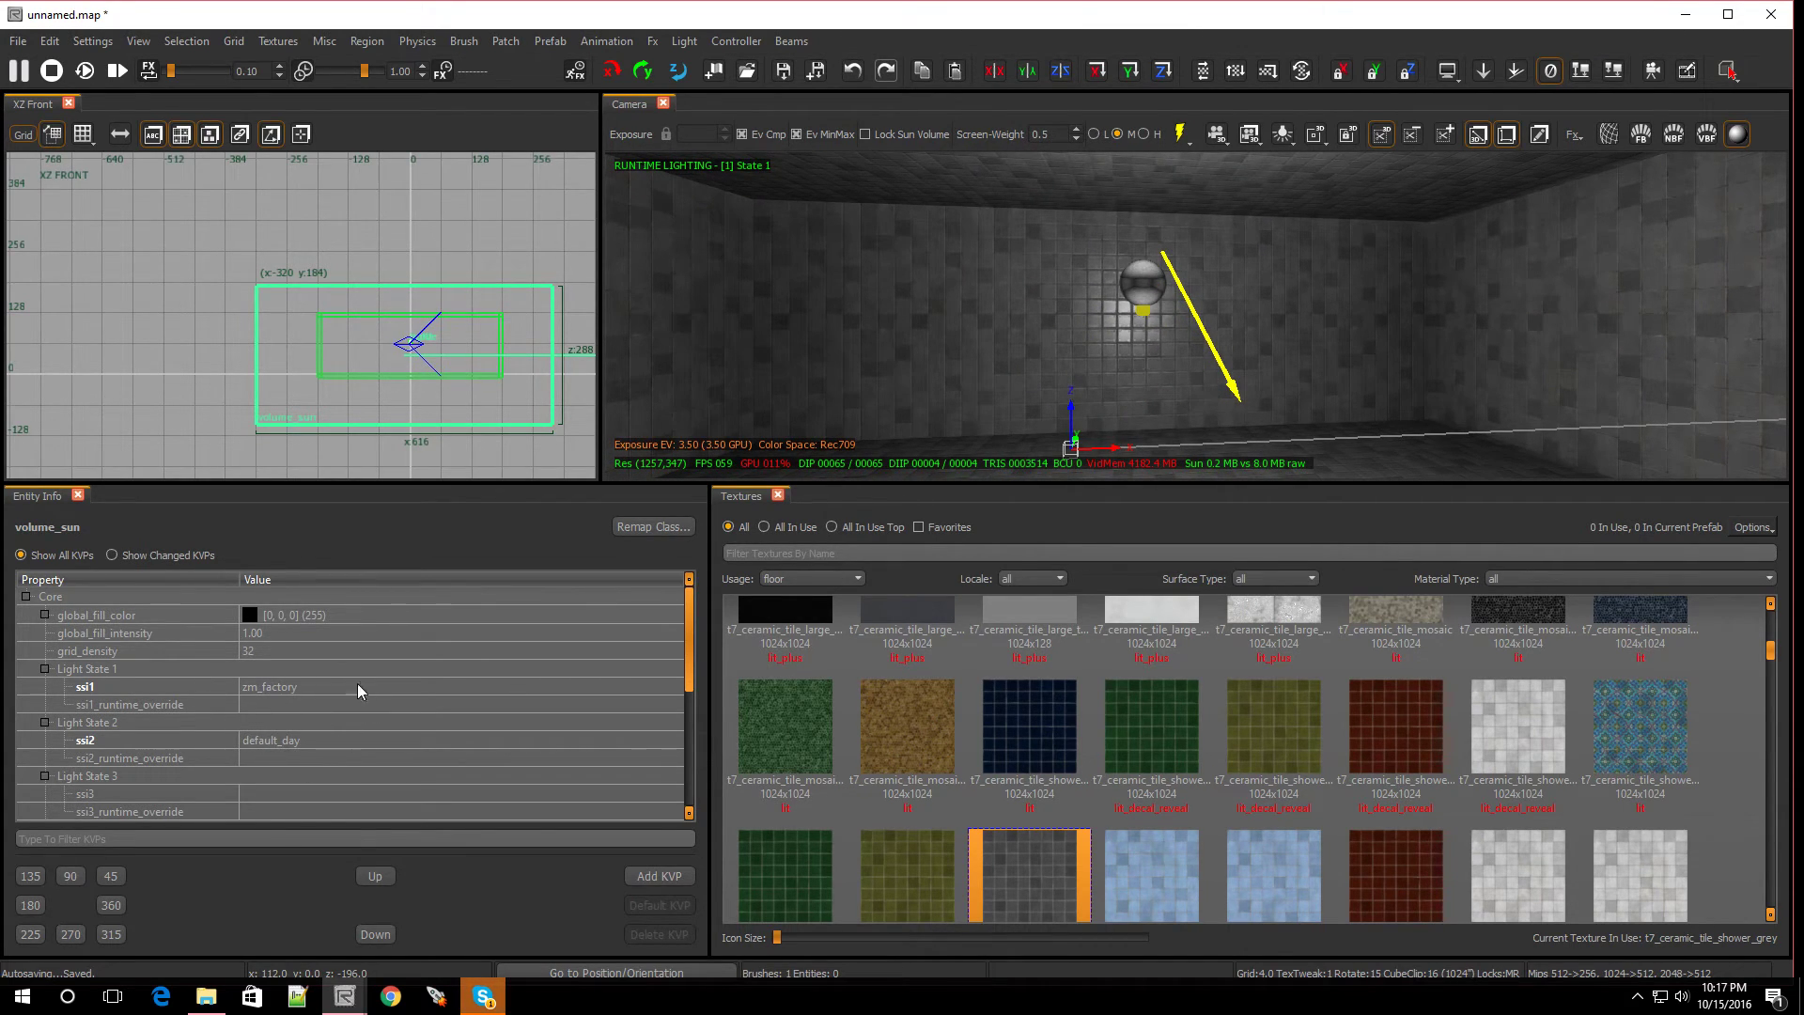
Set the sun volume's ssi1 under Light State 1 to default_day.
{"action": "left_click", "coordinate": [272, 687]}
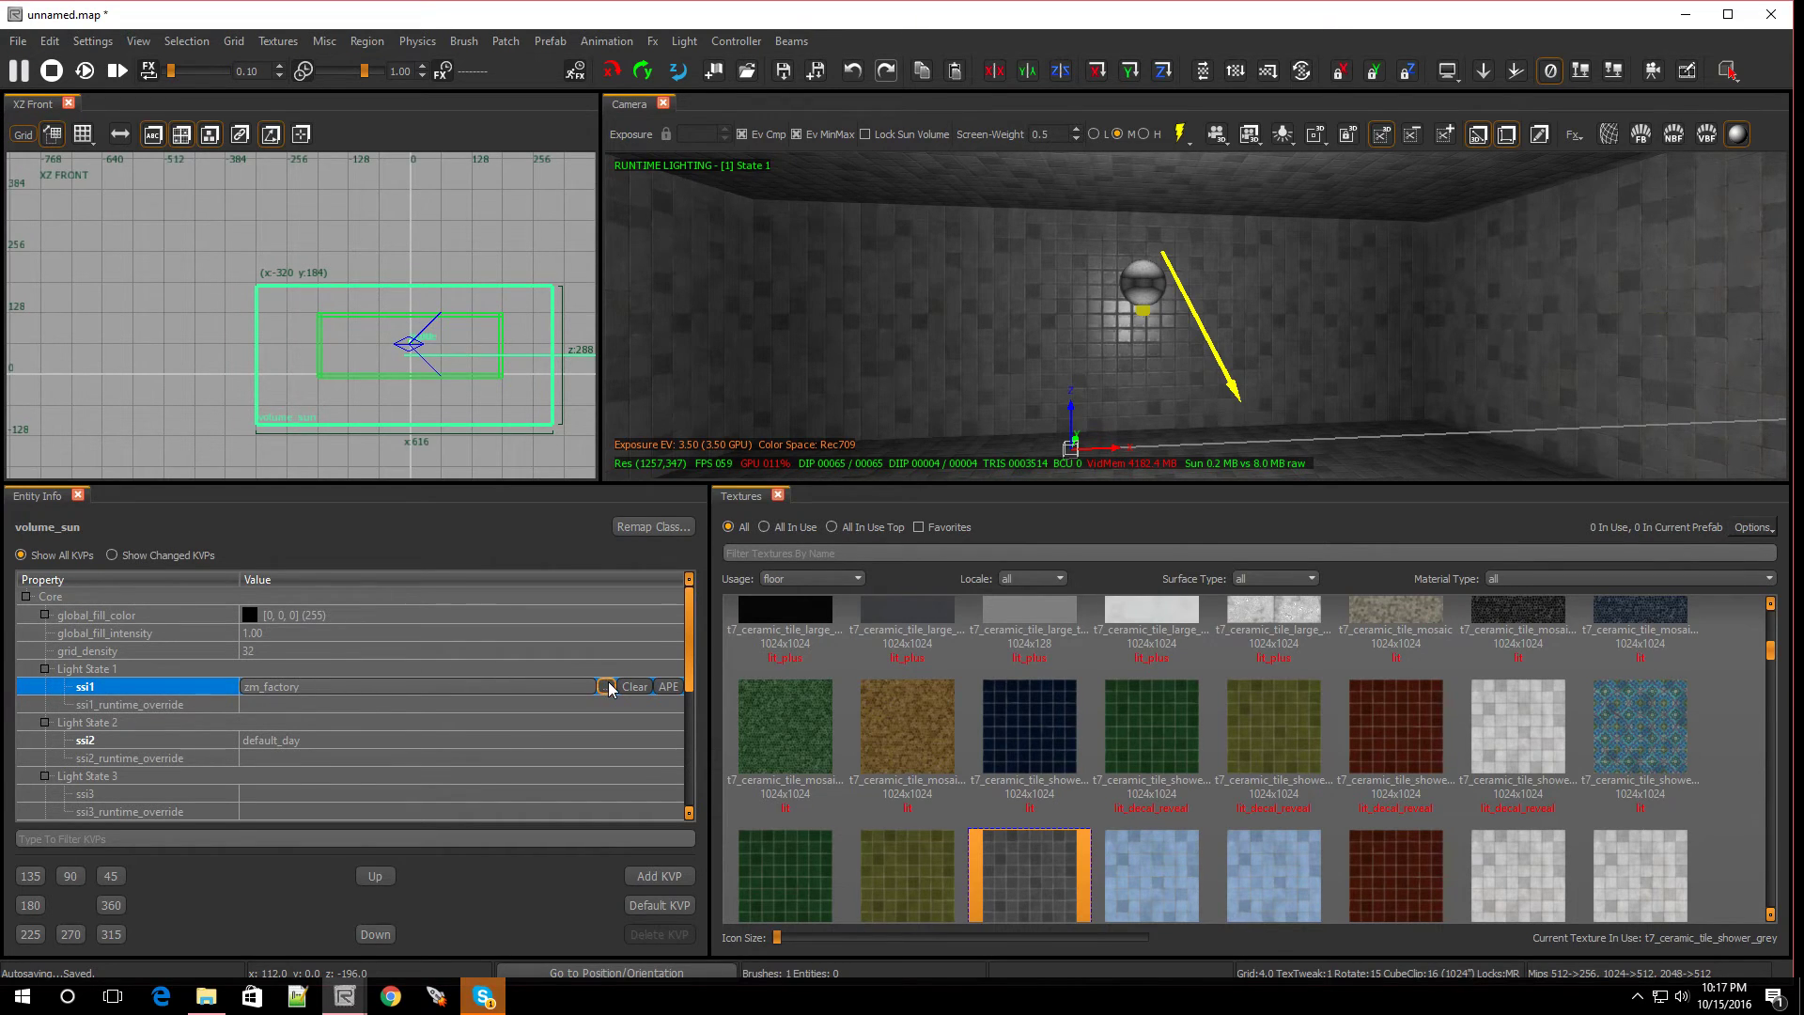
{"action": "left_click", "coordinate": [607, 687]}
{"action": "left_click", "coordinate": [675, 496]}
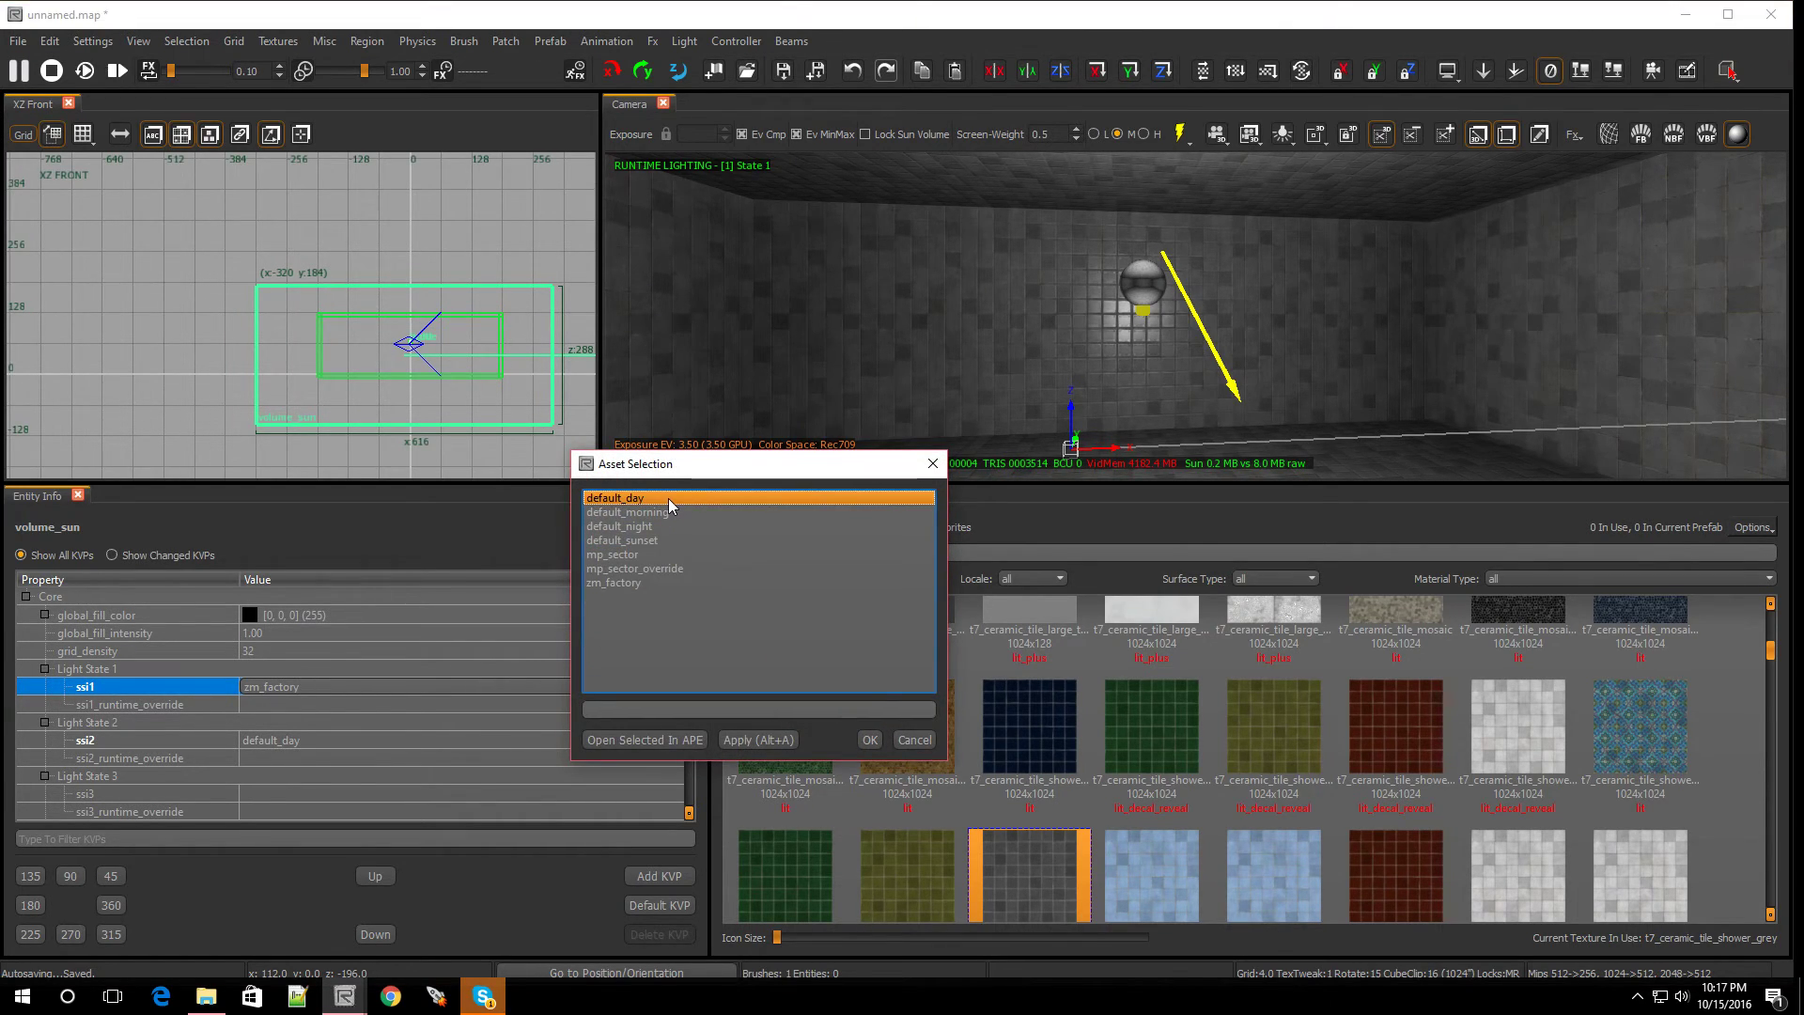
{"action": "left_click", "coordinate": [871, 741]}
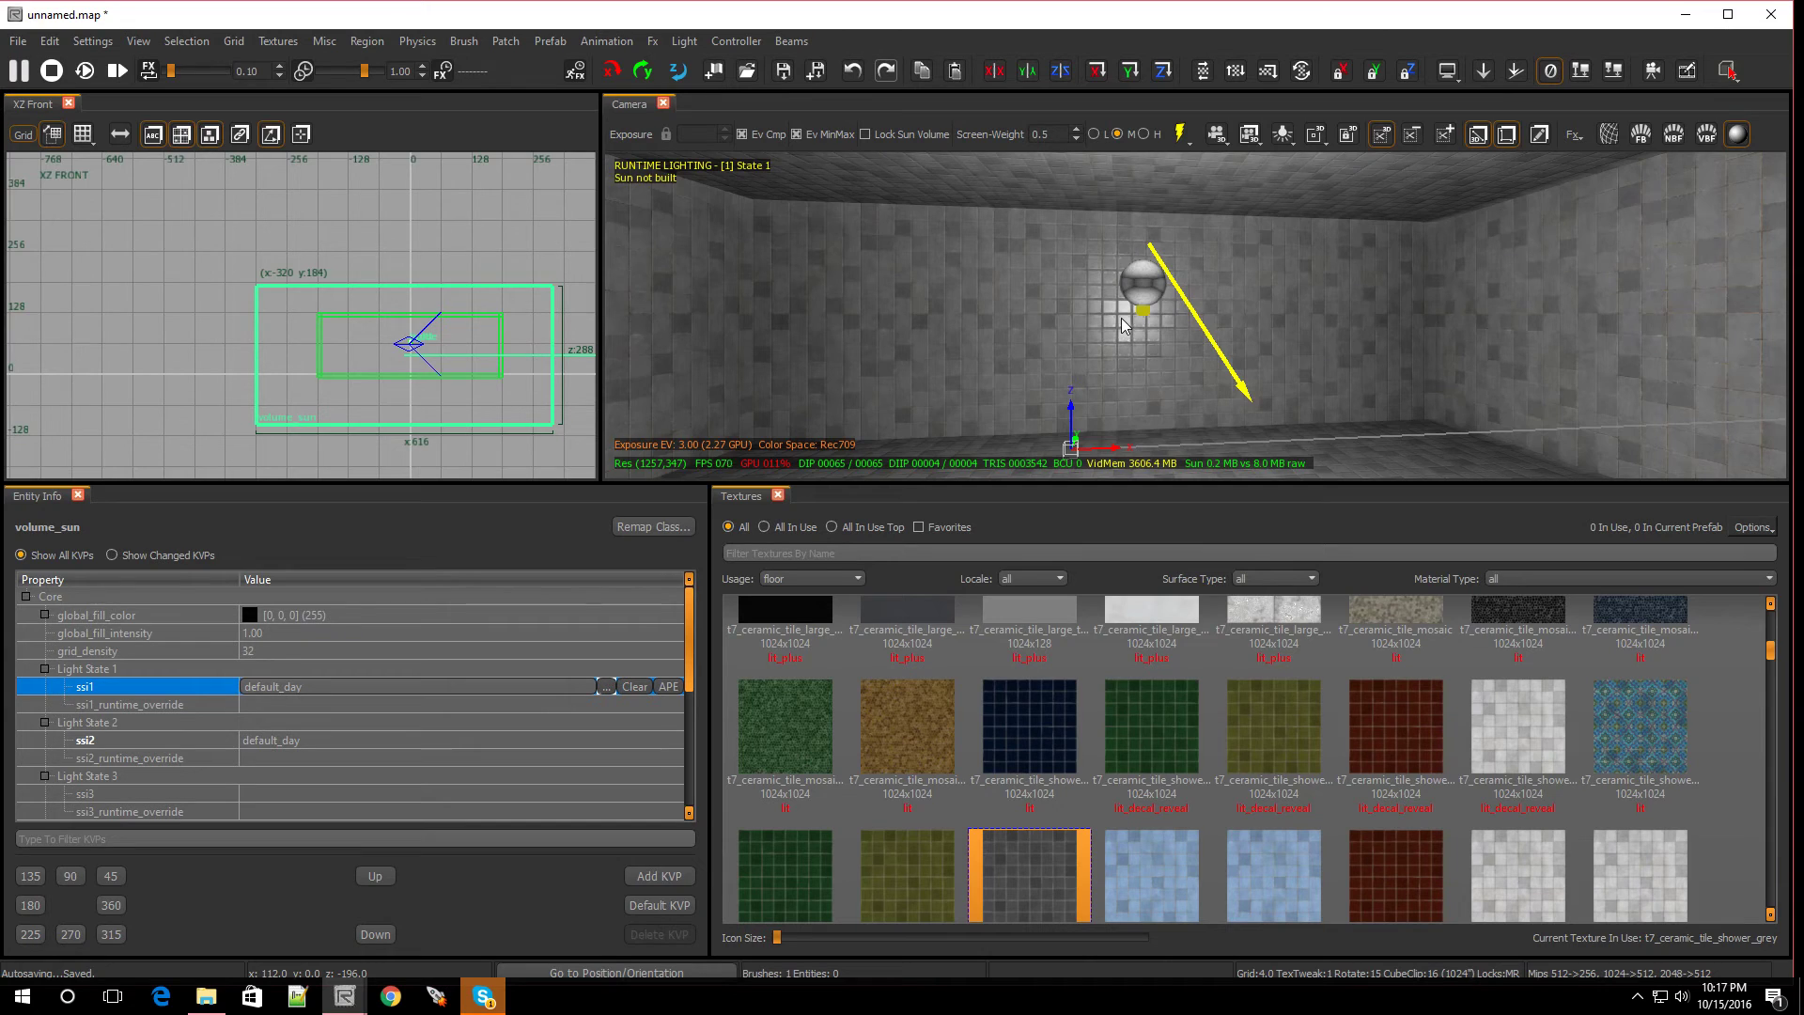
Rebuild the State 1 lighting with the default_day sun setting and look over the lit room.
{"action": "right_click_drag", "start_coordinate": [1121, 318], "coordinate": [1121, 318]}
{"action": "left_click", "coordinate": [1181, 138]}
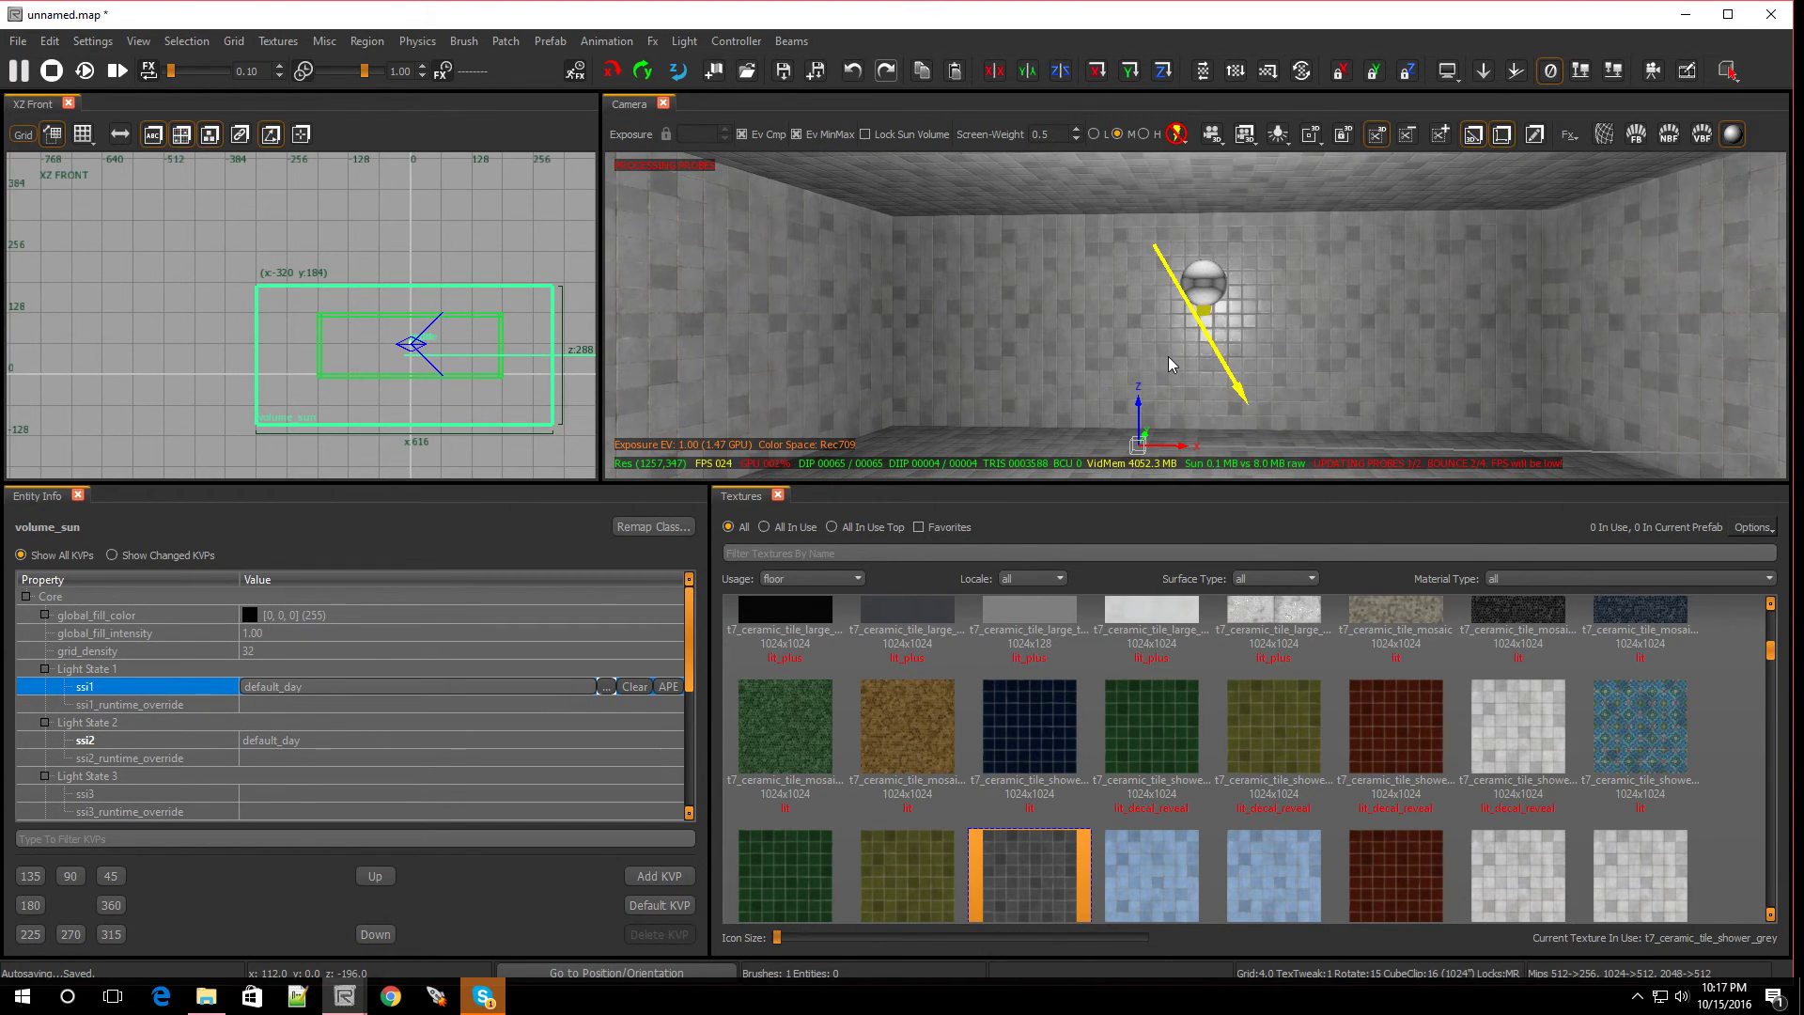
{"action": "right_click_drag", "start_coordinate": [1169, 357], "coordinate": [1203, 345]}
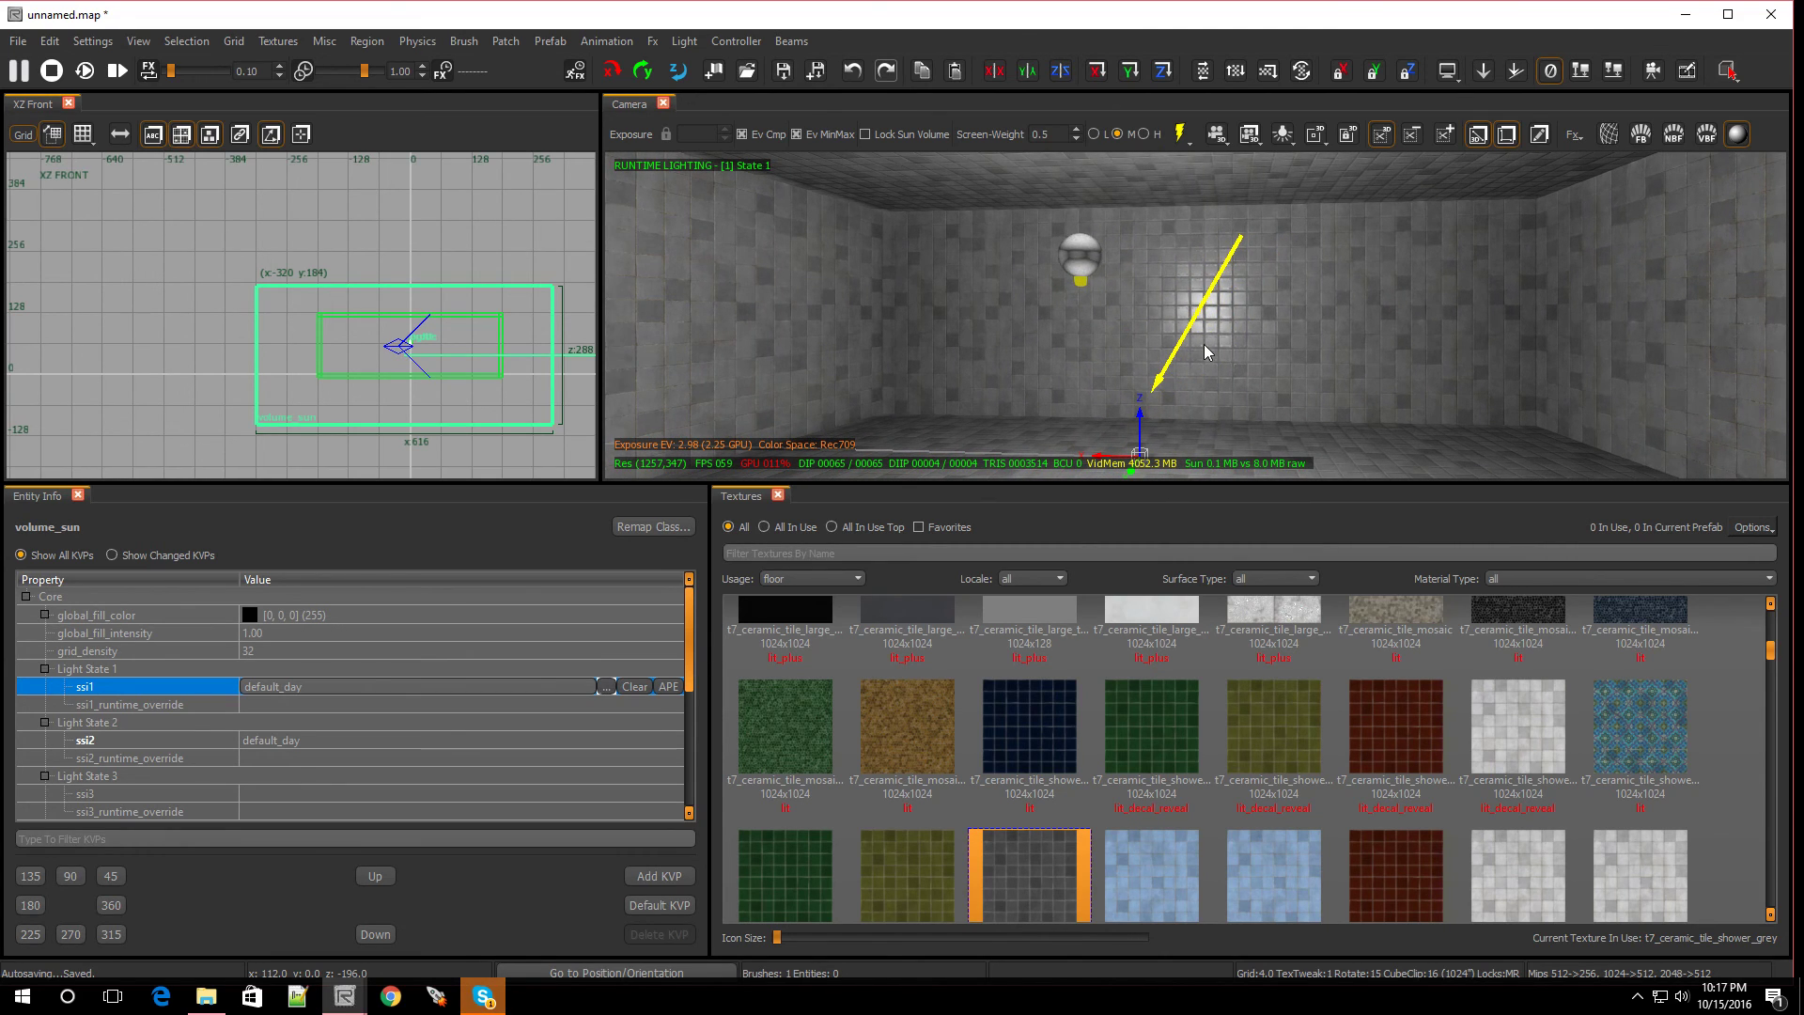